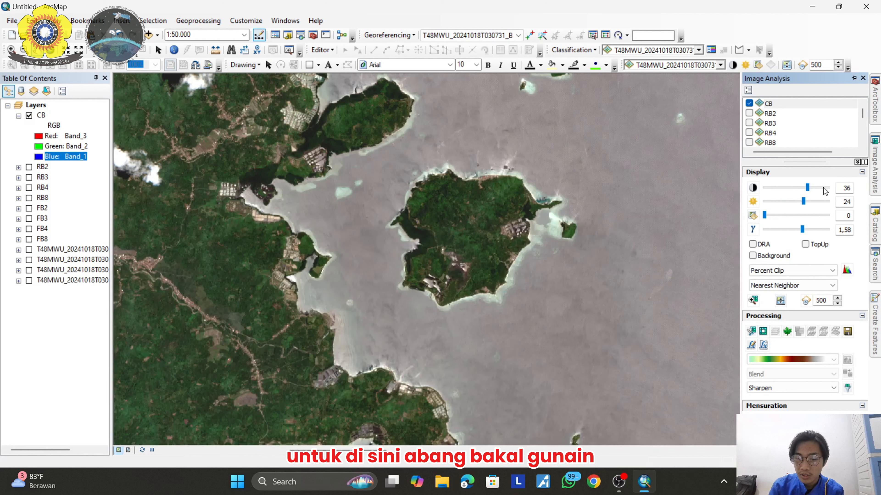
Set the CB composite's contrast to 48 and its brightness to 28 in the image display settings.
{"action": "left_click", "coordinate": [823, 187]}
{"action": "left_click", "coordinate": [823, 188]}
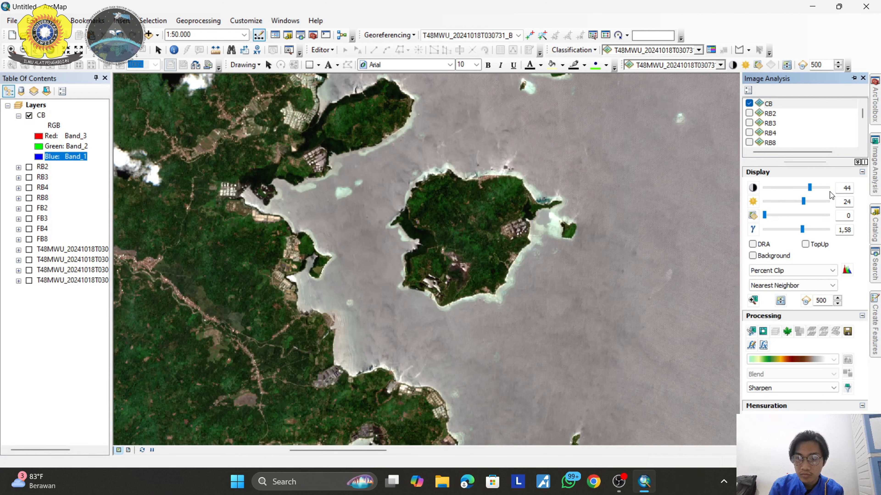
{"action": "left_click", "coordinate": [825, 187]}
{"action": "left_click", "coordinate": [820, 201]}
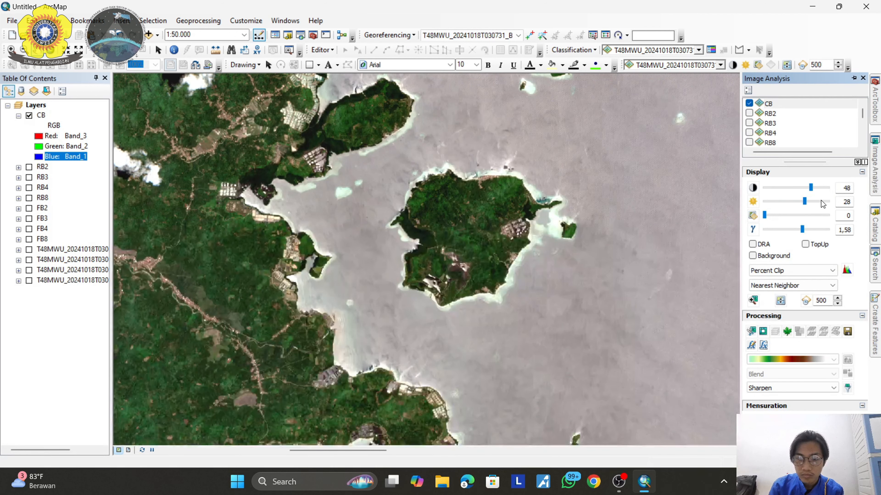
Add Sunglint.shp from the Habitat Bentik folder to the map above the CB layer.
{"action": "scroll", "coordinate": [520, 250], "scroll_direction": "up", "scroll_amount": 3}
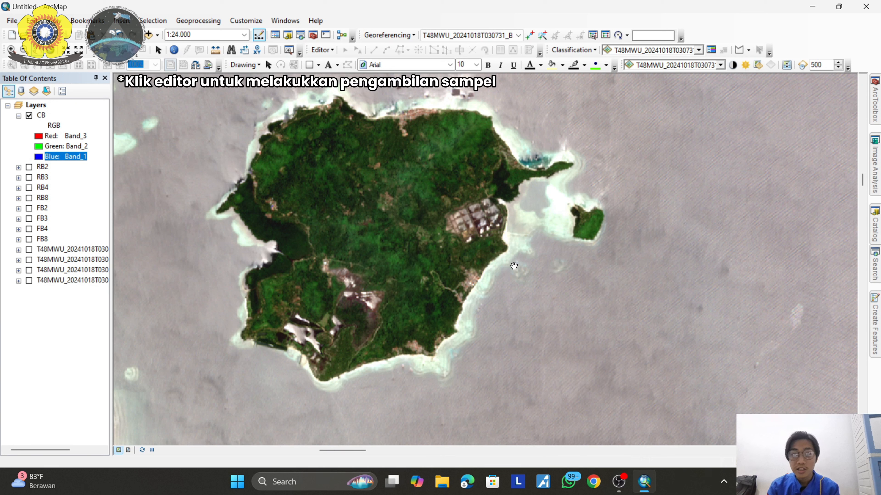
{"action": "left_click", "coordinate": [875, 264]}
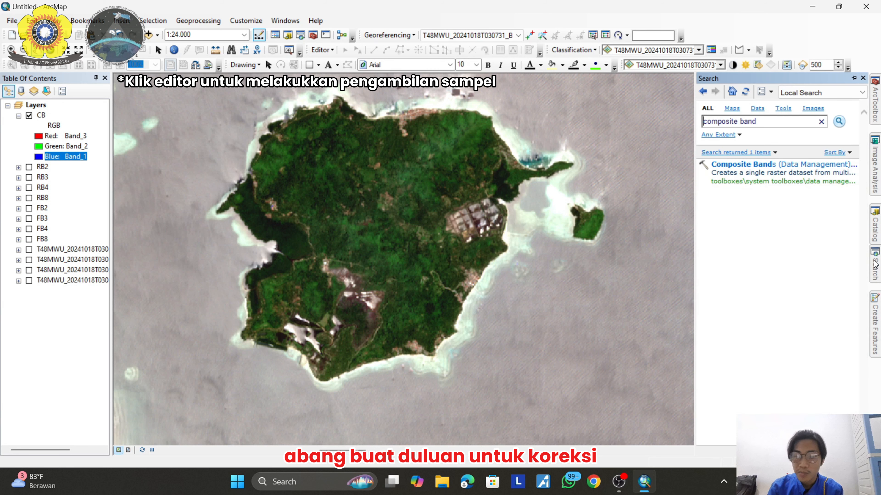
{"action": "left_click", "coordinate": [874, 240]}
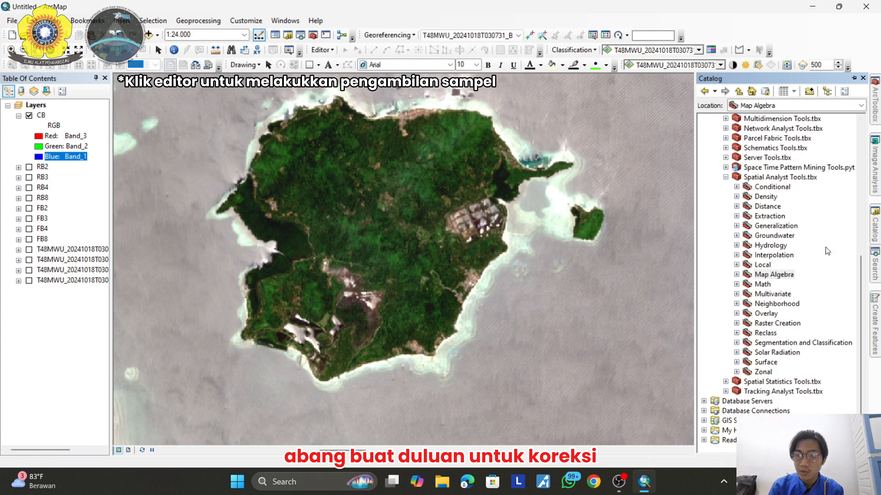
{"action": "scroll", "coordinate": [805, 290], "scroll_direction": "up", "scroll_amount": 8}
{"action": "left_click", "coordinate": [715, 206]}
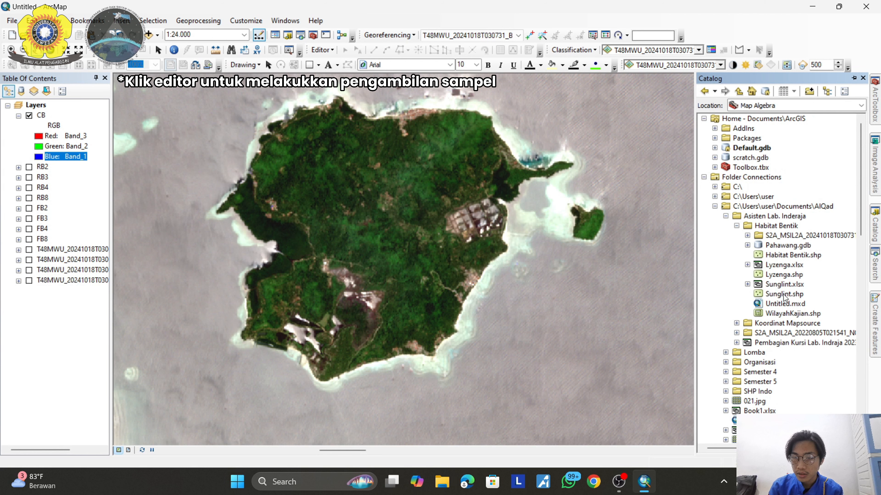
{"action": "left_click_drag", "start_coordinate": [784, 296], "coordinate": [62, 114]}
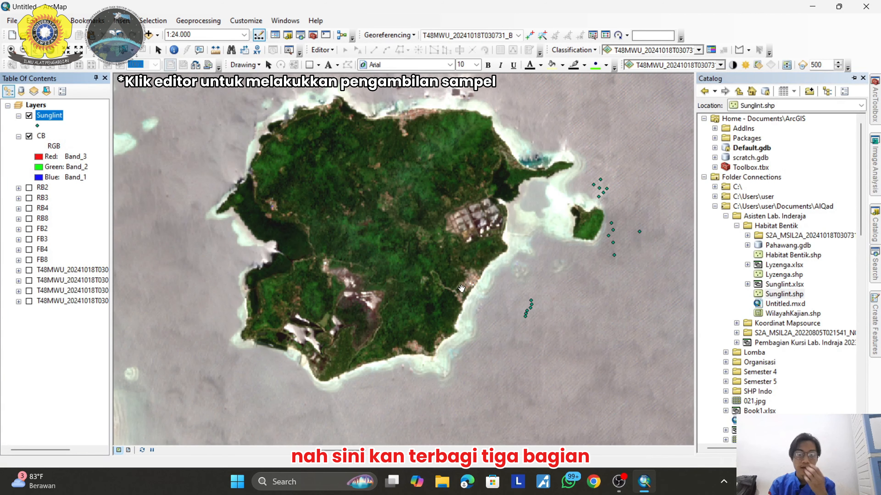
Examine the placement of the Sunglint sample points around the small islet and off the main island's southeast coast.
{"action": "left_click_drag", "start_coordinate": [617, 257], "coordinate": [564, 262]}
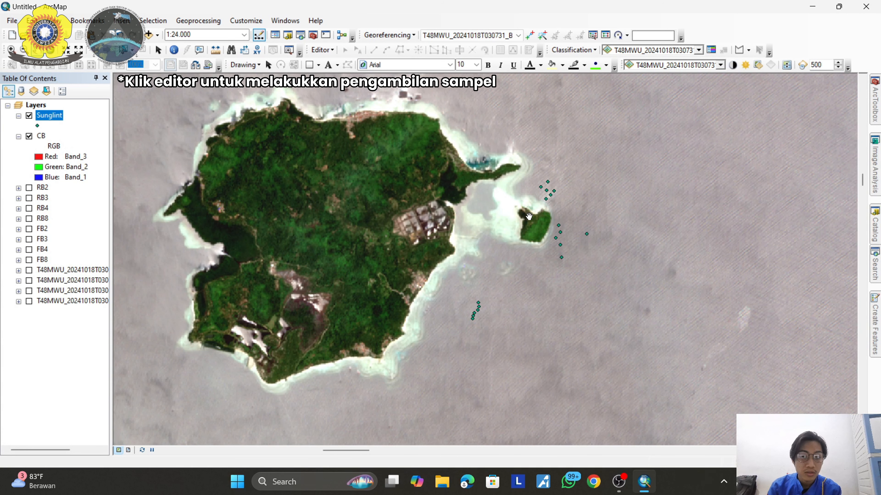
{"action": "scroll", "coordinate": [529, 217], "scroll_direction": "up", "scroll_amount": 3}
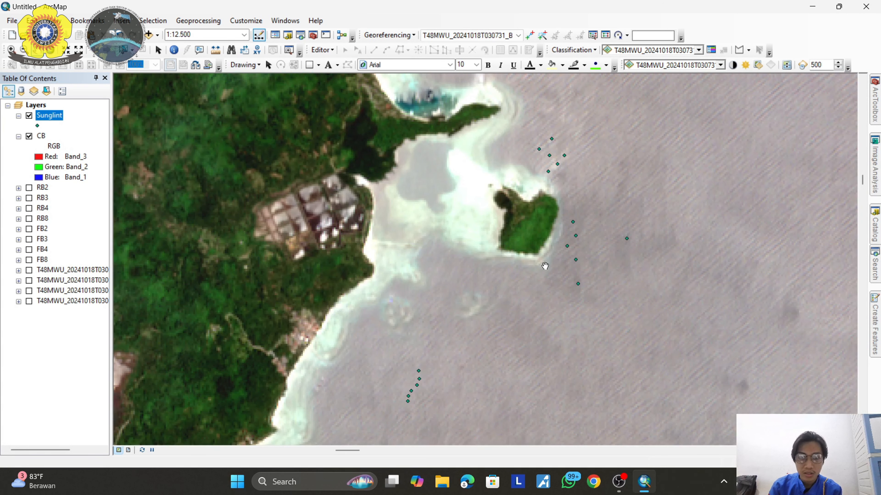
{"action": "scroll", "coordinate": [526, 267], "scroll_direction": "up", "scroll_amount": 6}
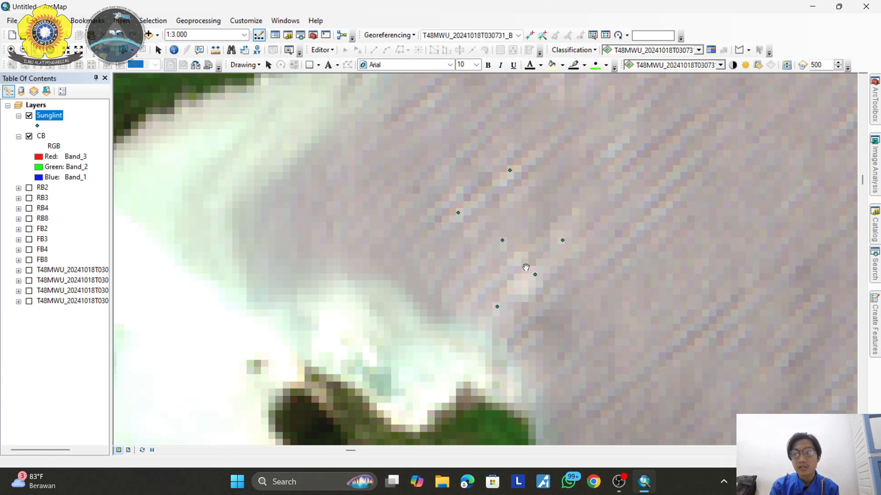
{"action": "scroll", "coordinate": [578, 291], "scroll_direction": "down", "scroll_amount": 5}
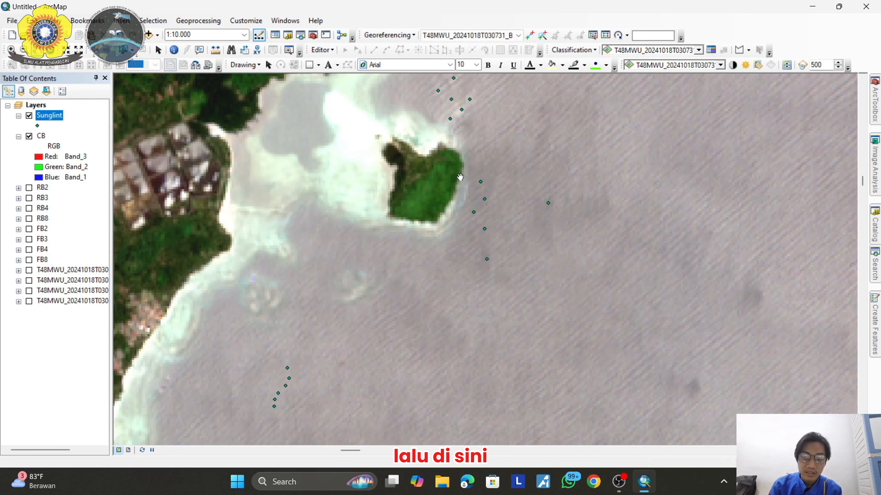
{"action": "scroll", "coordinate": [464, 248], "scroll_direction": "up", "scroll_amount": 3}
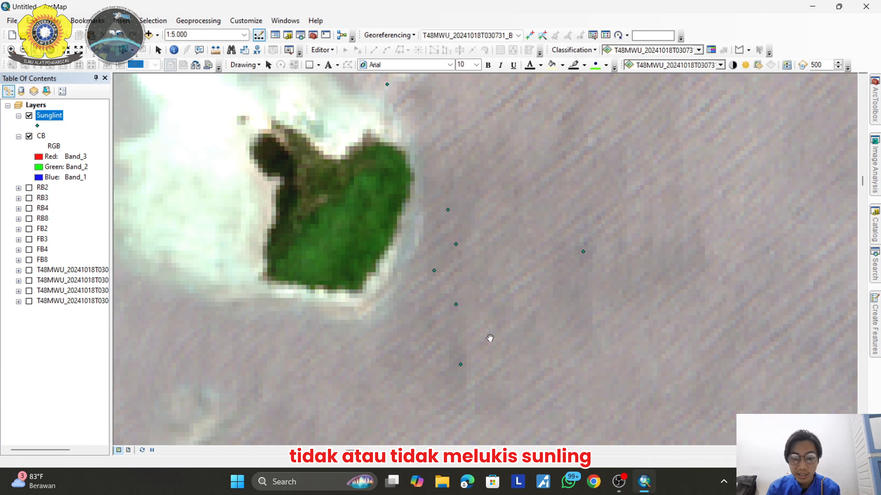
{"action": "scroll", "coordinate": [452, 227], "scroll_direction": "up", "scroll_amount": 3}
{"action": "scroll", "coordinate": [452, 212], "scroll_direction": "down", "scroll_amount": 5}
{"action": "scroll", "coordinate": [573, 216], "scroll_direction": "up", "scroll_amount": 4}
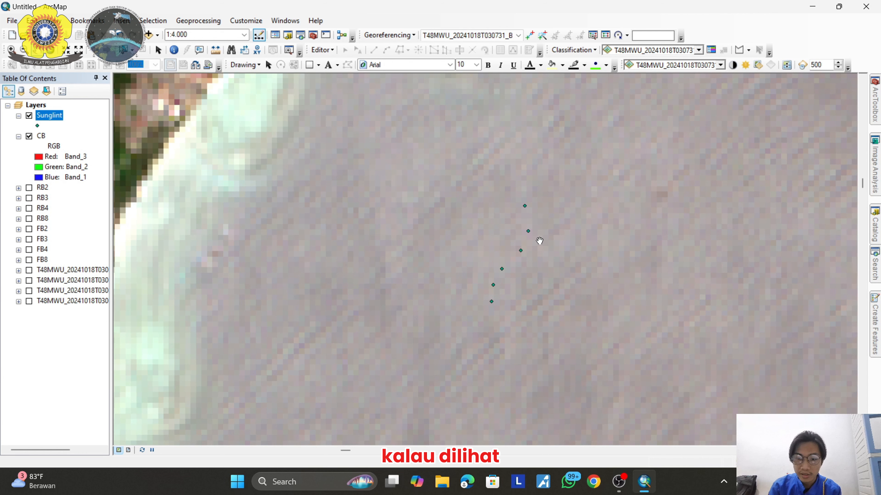
{"action": "scroll", "coordinate": [540, 241], "scroll_direction": "up", "scroll_amount": 5}
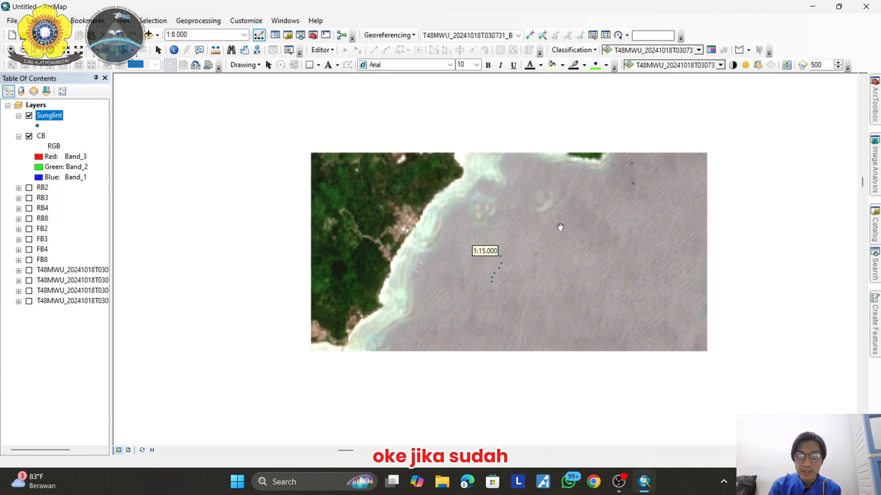
{"action": "left_click_drag", "start_coordinate": [585, 183], "coordinate": [503, 262]}
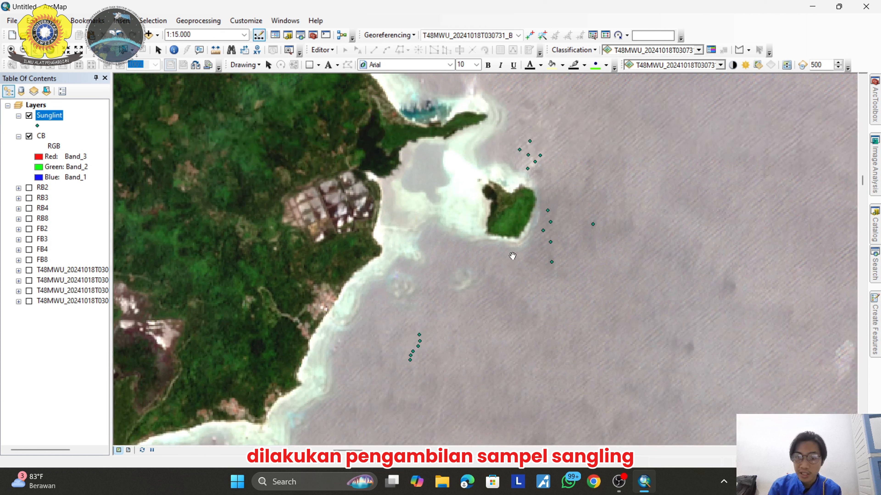
Search for "extract multi value" and open the Extract Multi Values to Points tool.
{"action": "left_click", "coordinate": [874, 266]}
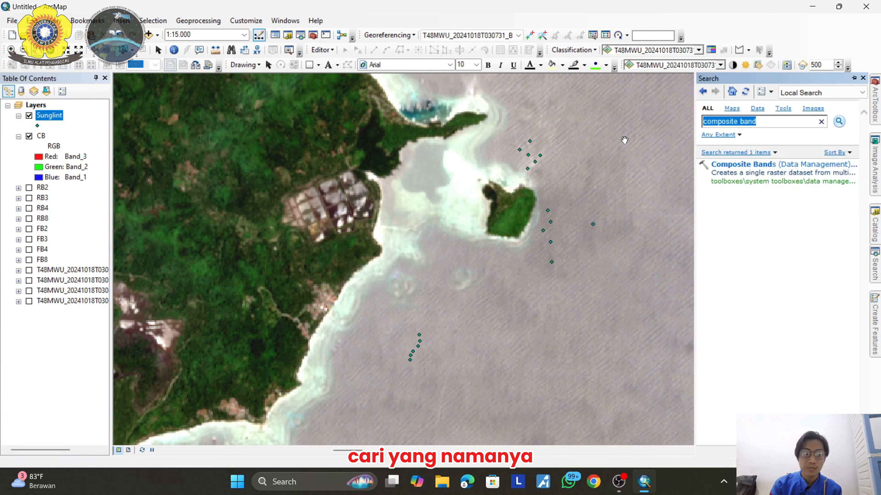
{"action": "type", "text": "extract"}
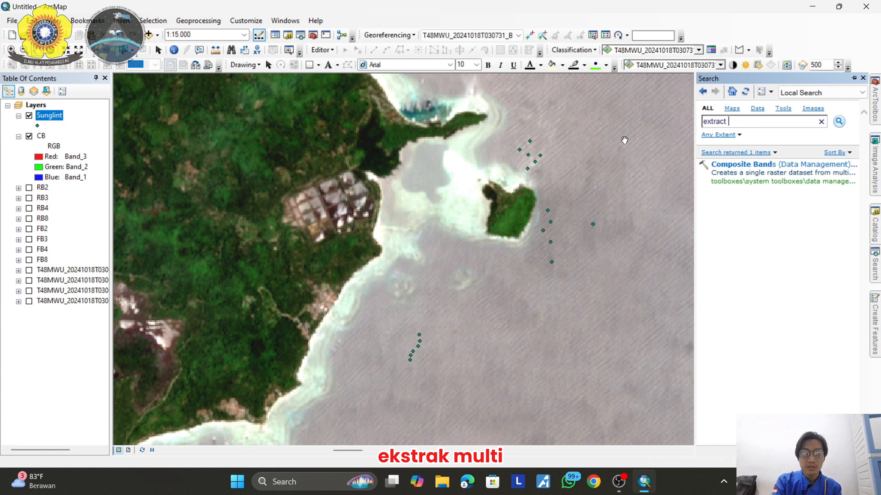
{"action": "type", "text": " multi c"}
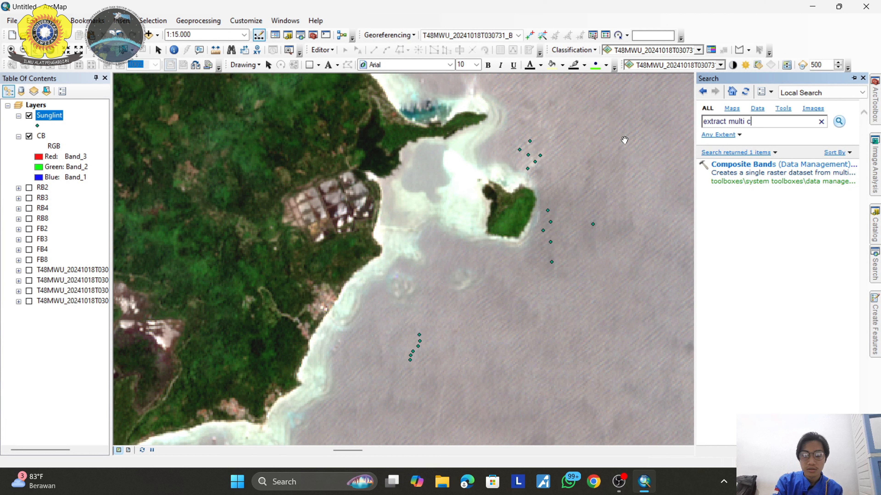
{"action": "key", "text": "BackSpace"}
{"action": "type", "text": "value"}
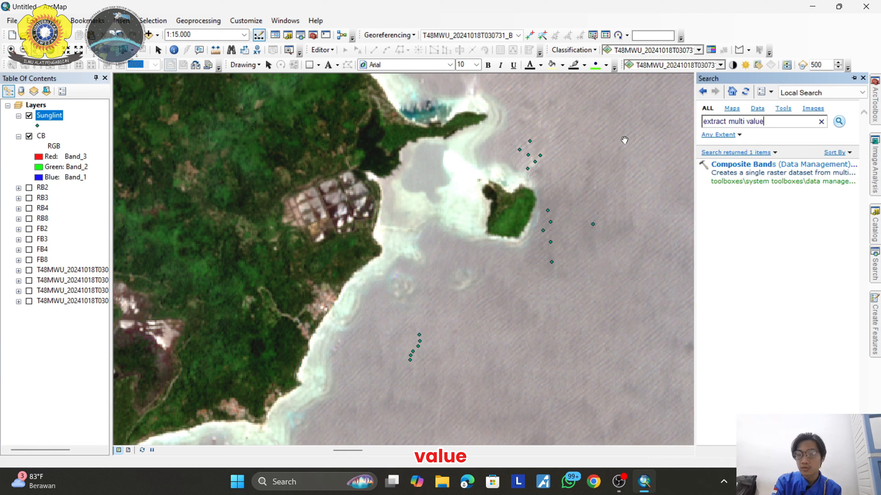
{"action": "key", "text": "Return"}
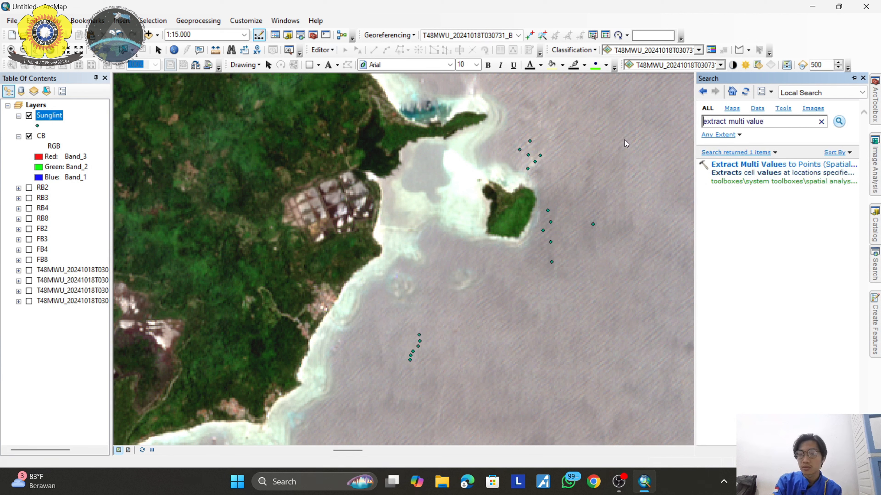
{"action": "left_click", "coordinate": [768, 163]}
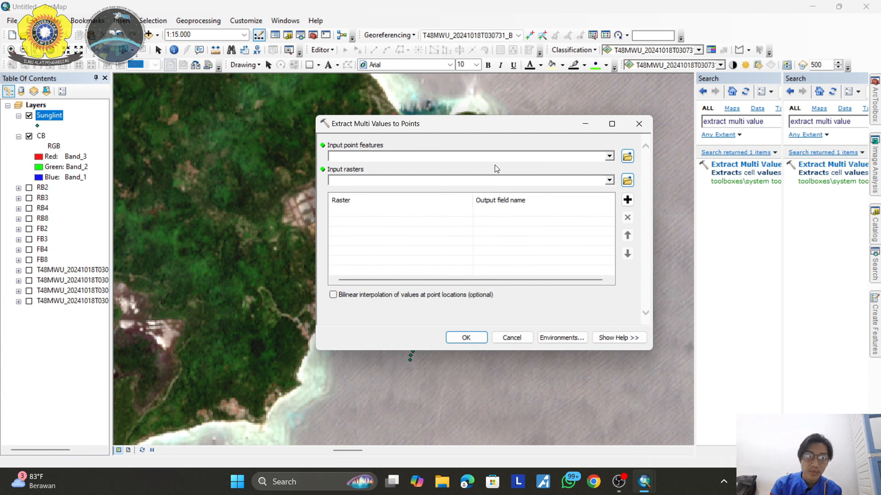
Choose Sunglint as the input point features and CB as the input raster, and close the tool without running it.
{"action": "left_click", "coordinate": [609, 156]}
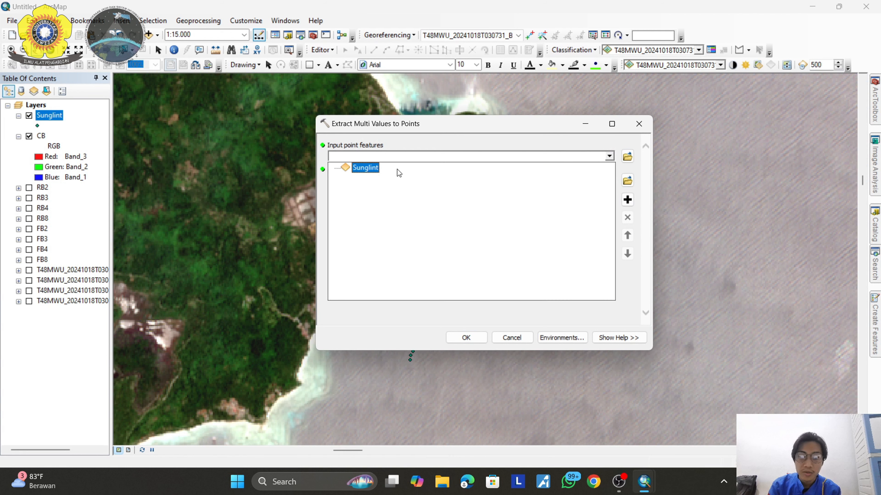
{"action": "left_click", "coordinate": [397, 170]}
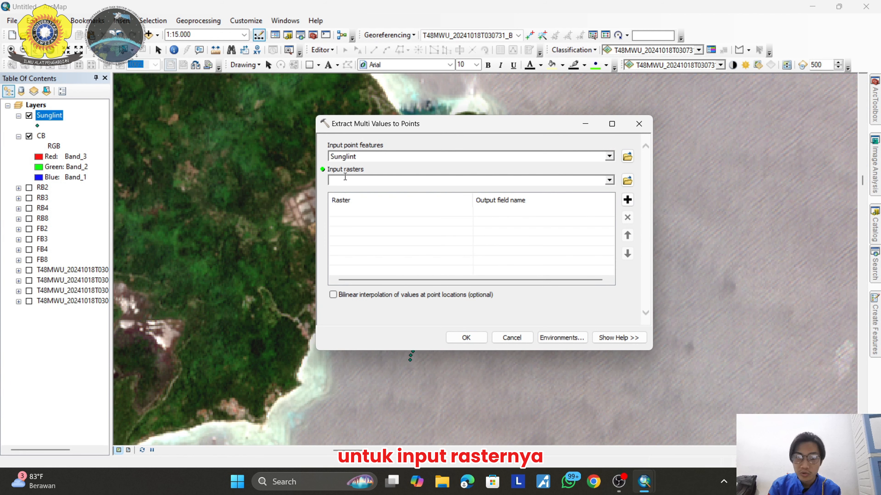
{"action": "left_click", "coordinate": [609, 180]}
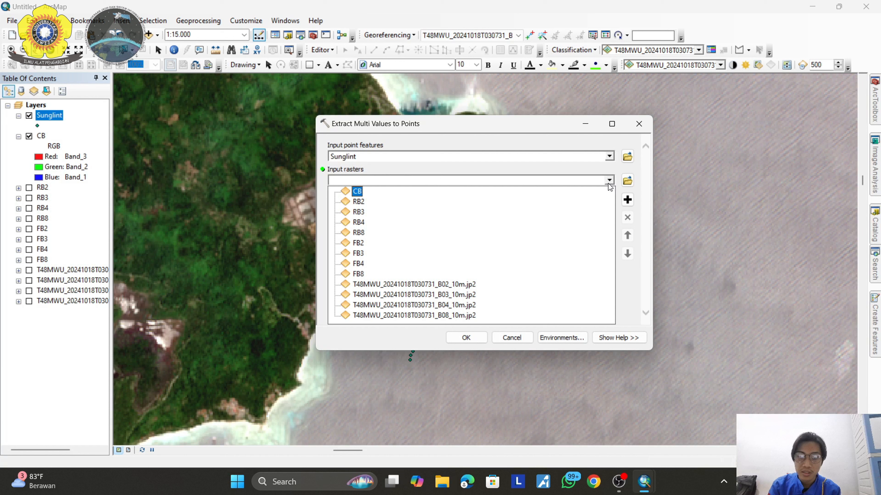
{"action": "left_click", "coordinate": [354, 191]}
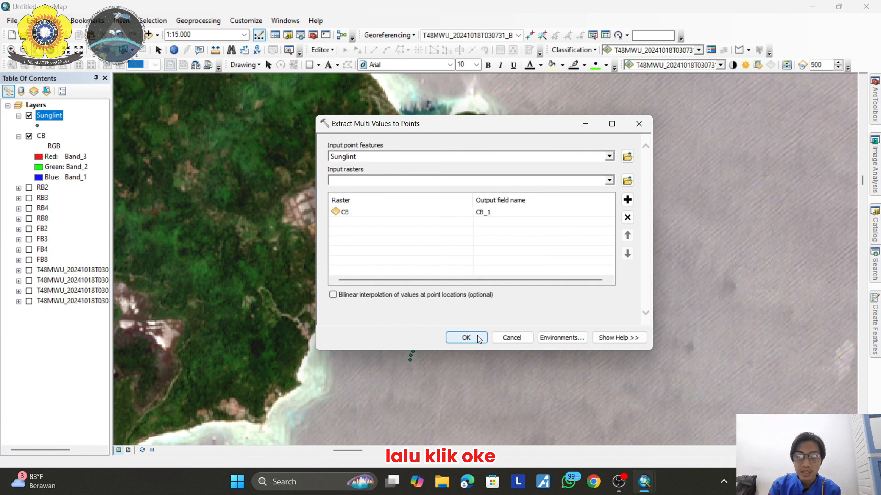
{"action": "left_click", "coordinate": [639, 123]}
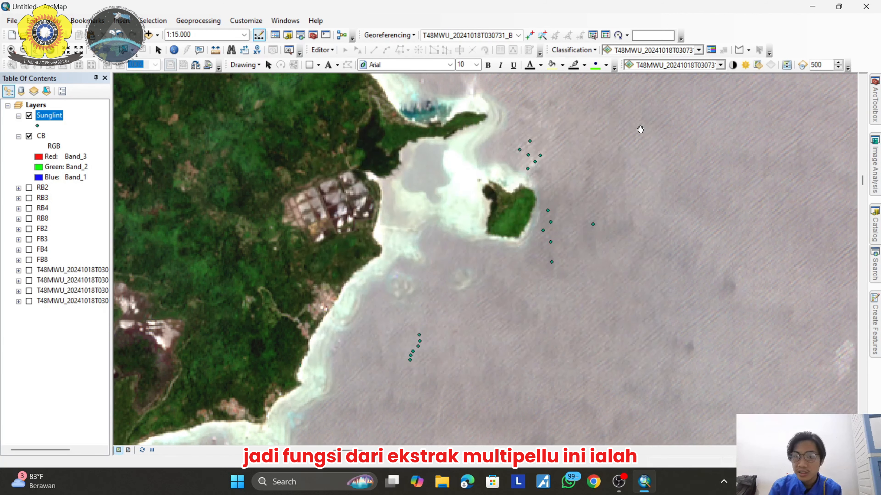
Examine the CB band values in the Sunglint attribute table, and close the table.
{"action": "right_click", "coordinate": [56, 116]}
{"action": "left_click", "coordinate": [116, 147]}
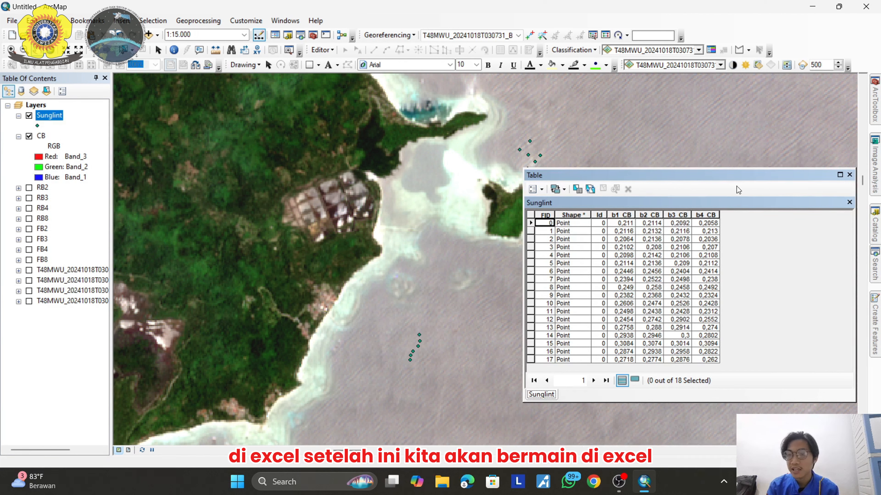
{"action": "left_click", "coordinate": [849, 175]}
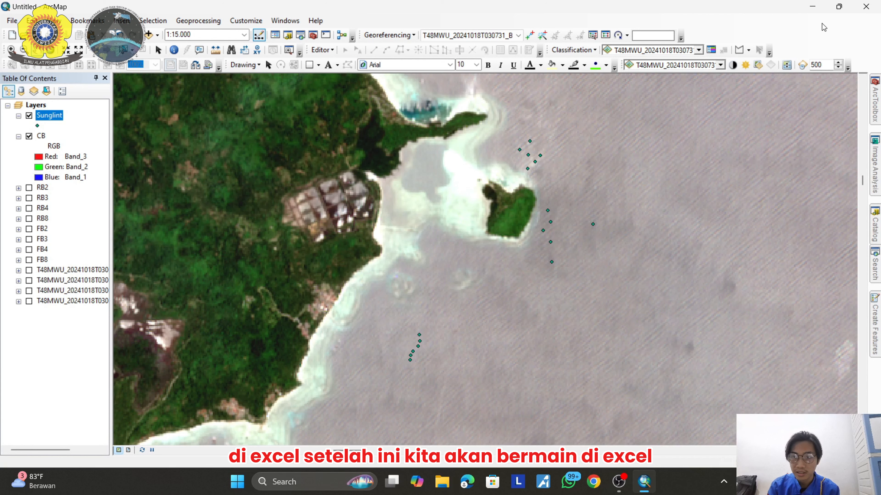
Start Excel with a blank workbook and open the Habitat Bentik folder inside Asisten Lab. Inderaja in File Explorer.
{"action": "left_click", "coordinate": [813, 5]}
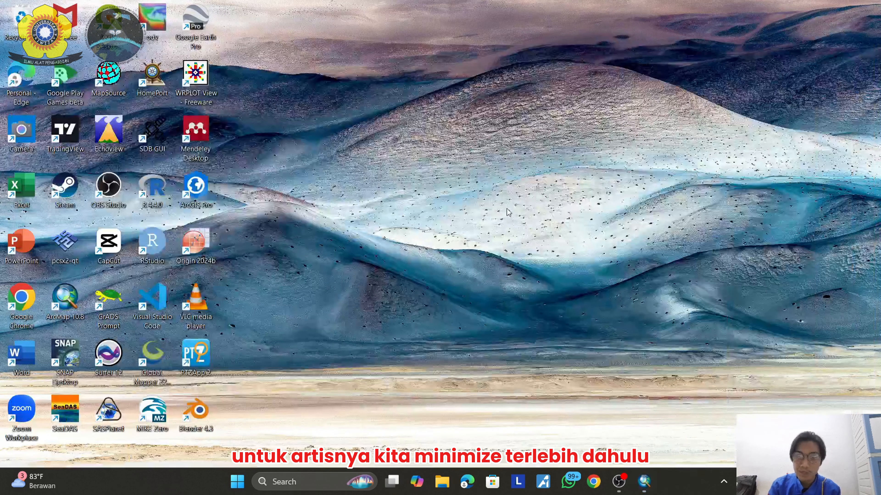
{"action": "double_click", "coordinate": [34, 194]}
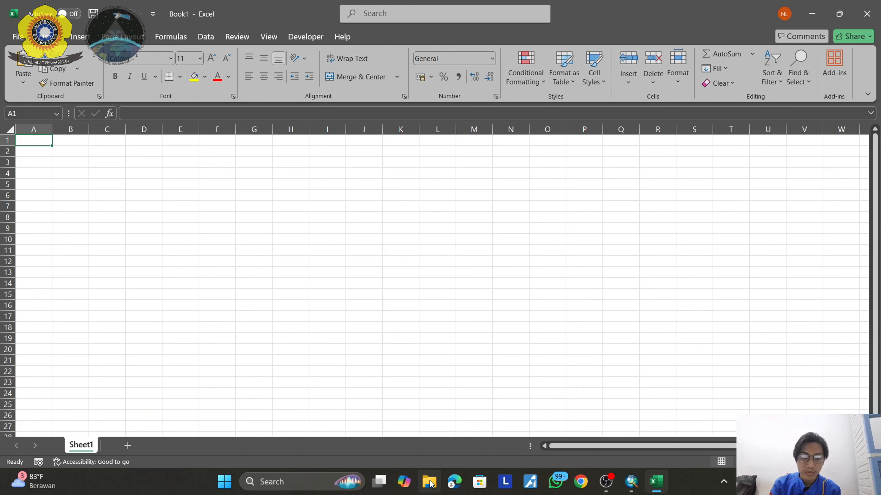
{"action": "left_click", "coordinate": [429, 482]}
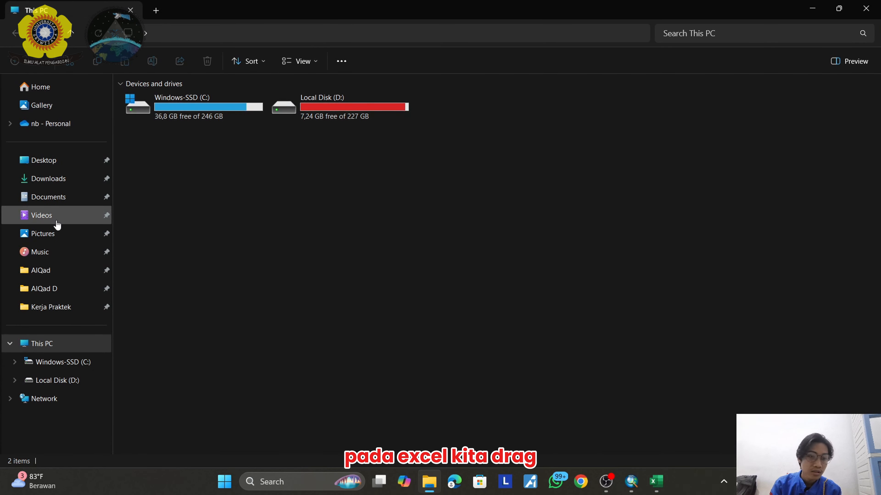
{"action": "left_click", "coordinate": [51, 270]}
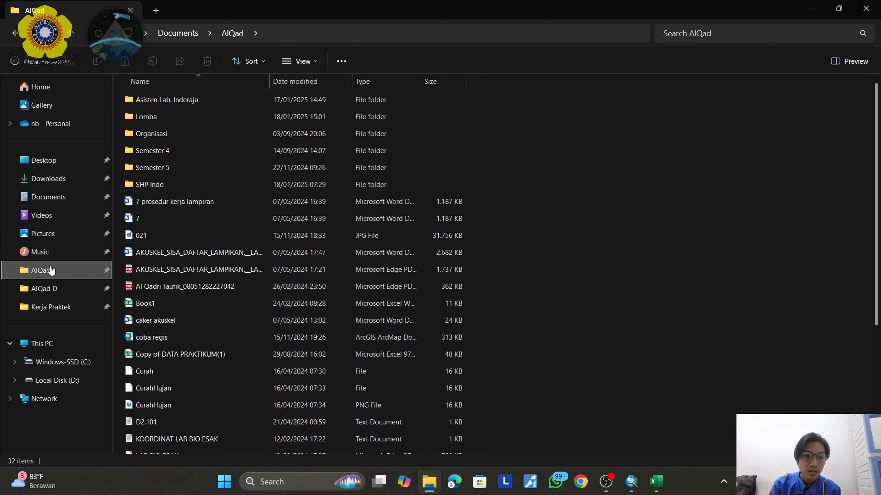
{"action": "double_click", "coordinate": [173, 101]}
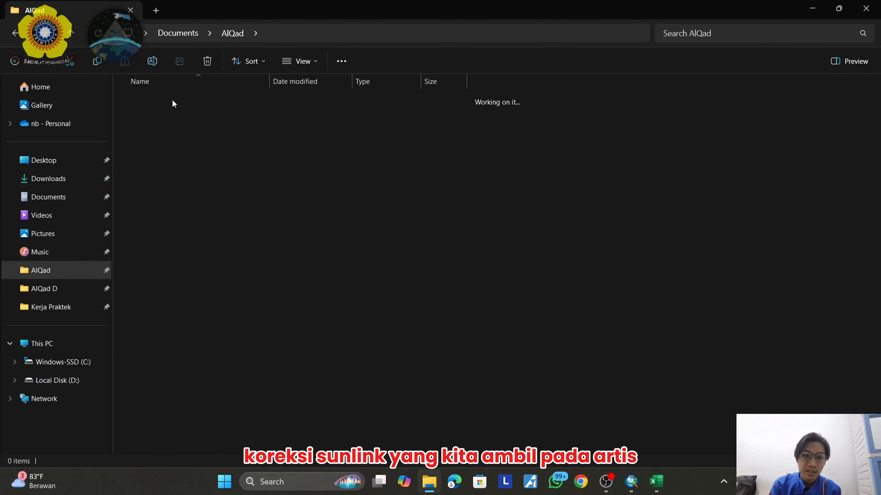
{"action": "left_click", "coordinate": [167, 100]}
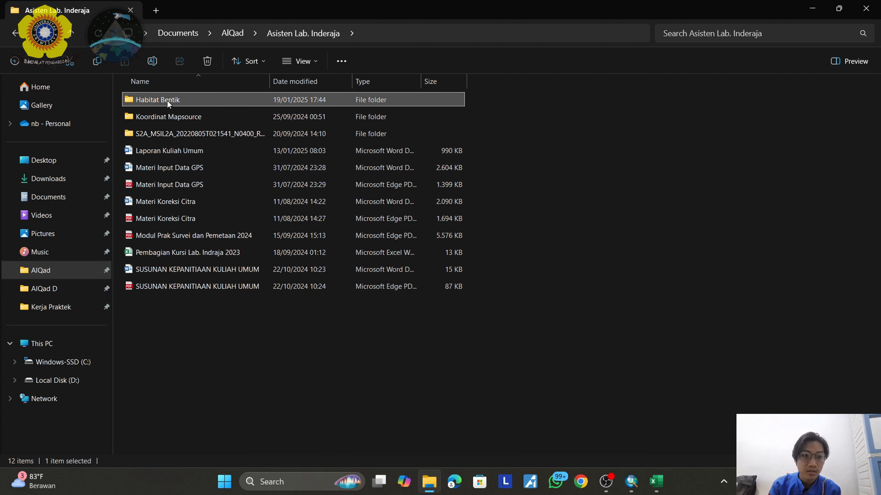
{"action": "double_click", "coordinate": [167, 100]}
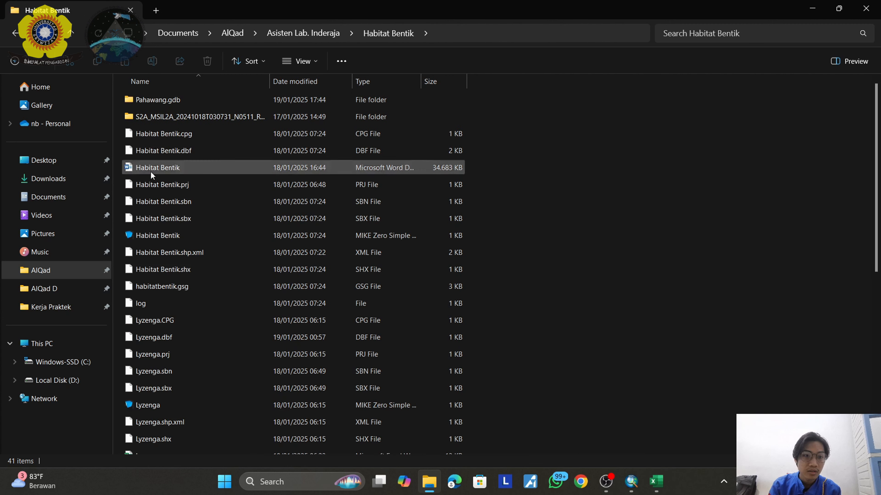
Open Sunglint.dbf from the Habitat Bentik folder in Excel and maximize the workbook window.
{"action": "left_click", "coordinate": [656, 481]}
{"action": "left_click", "coordinate": [839, 10]}
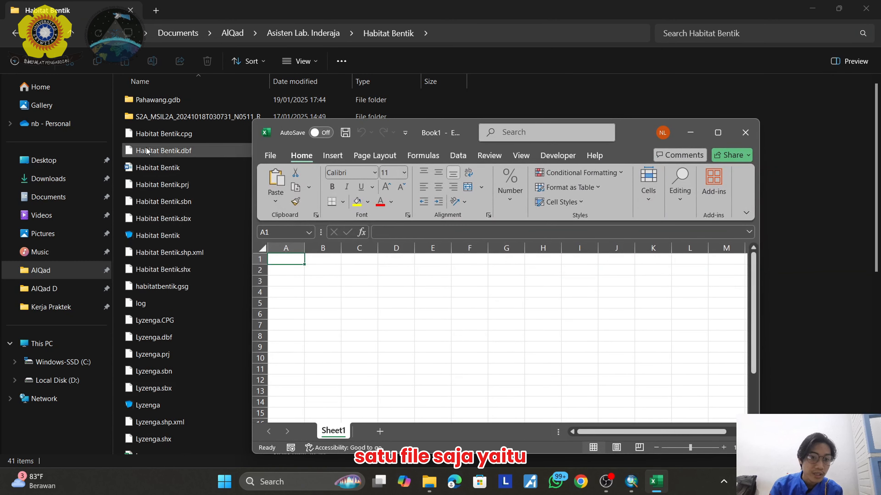
{"action": "scroll", "coordinate": [152, 366], "scroll_direction": "down", "scroll_amount": 2}
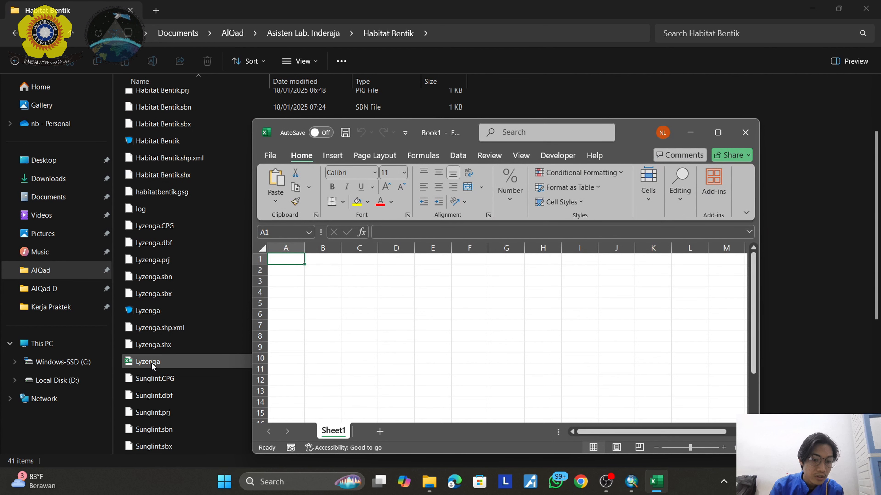
{"action": "scroll", "coordinate": [153, 371], "scroll_direction": "down", "scroll_amount": 1}
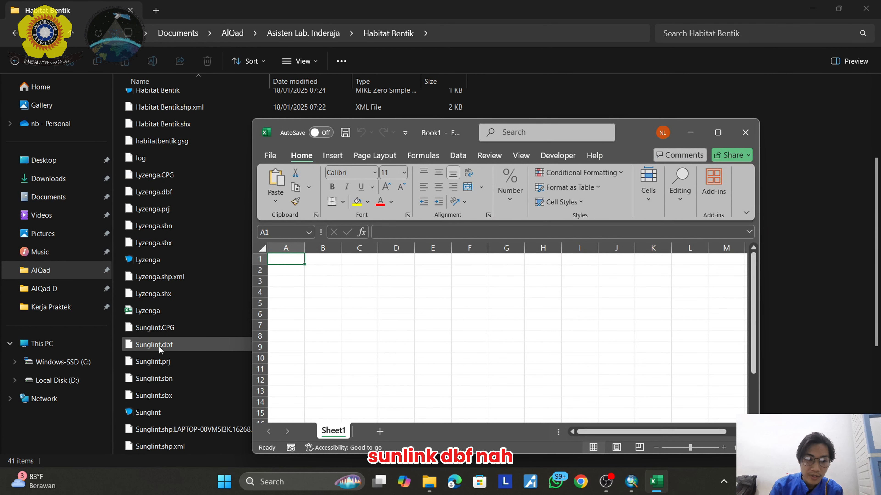
{"action": "left_click_drag", "start_coordinate": [160, 350], "coordinate": [490, 343]}
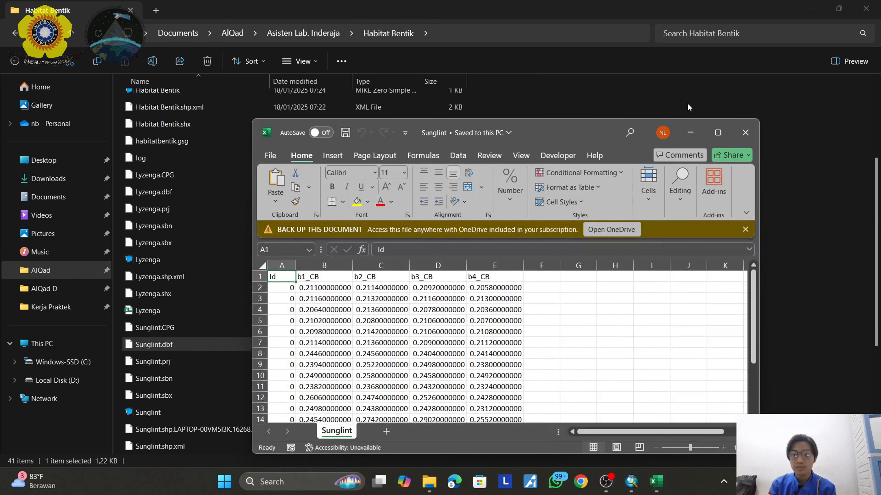
{"action": "left_click", "coordinate": [718, 126]}
Rename the headers b1_CB, b2_CB, b3_CB and b4_CB to Blue, Green, Red and NIR.
{"action": "left_click", "coordinate": [85, 157]}
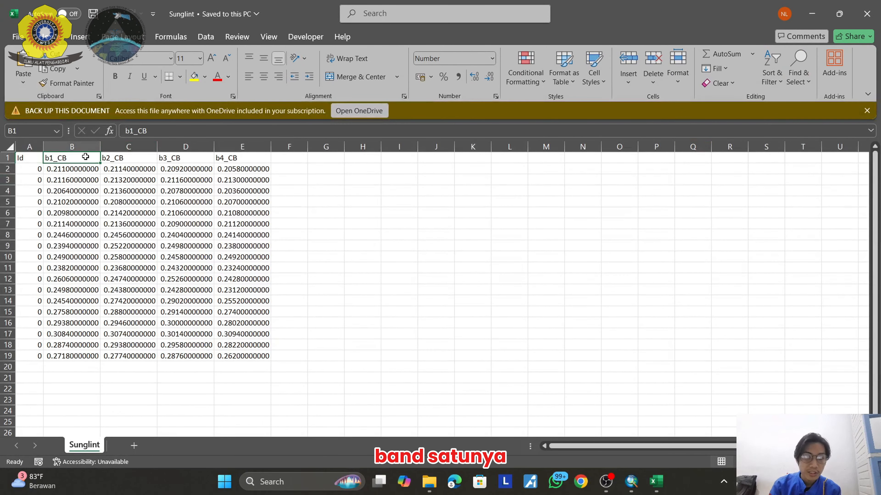
{"action": "type", "text": "Blue"}
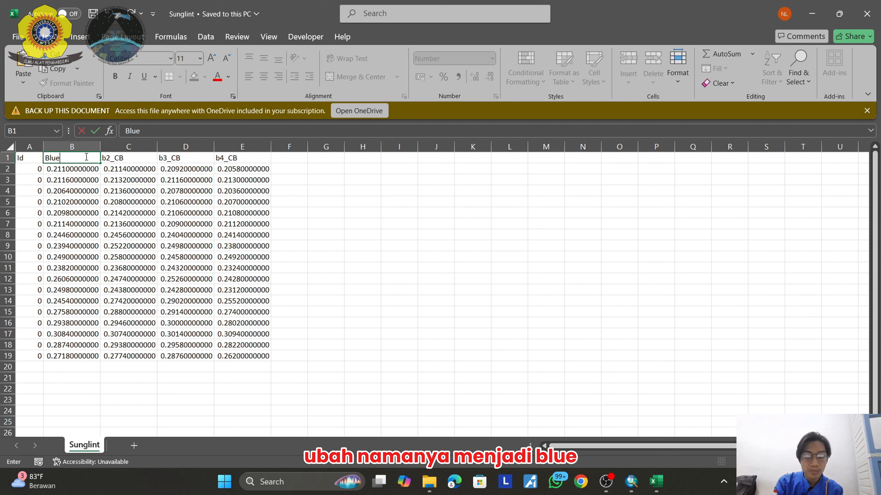
{"action": "key", "text": "Tab"}
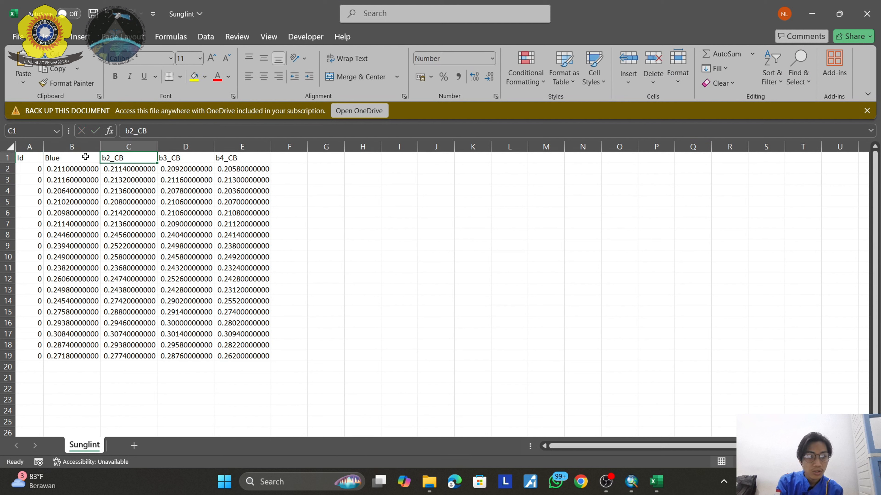
{"action": "type", "text": "Green"}
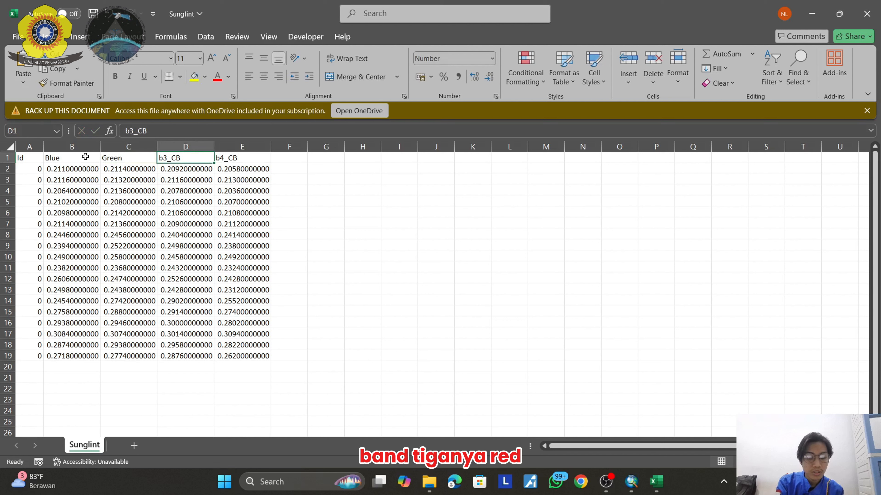
{"action": "type", "text": "Red"}
{"action": "key", "text": "Tab"}
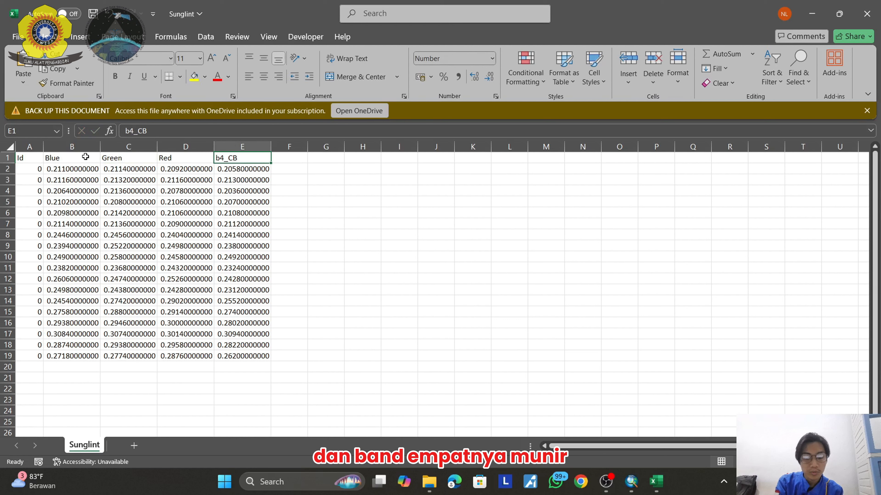
{"action": "type", "text": "NIR"}
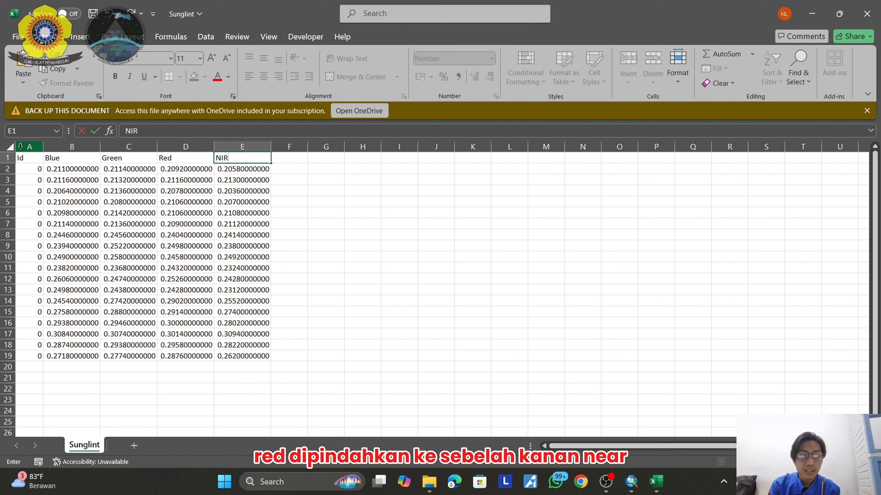
Rearrange the band columns so NIR is in column B, followed by Blue, Green and Red.
{"action": "left_click_drag", "start_coordinate": [59, 144], "coordinate": [187, 146]}
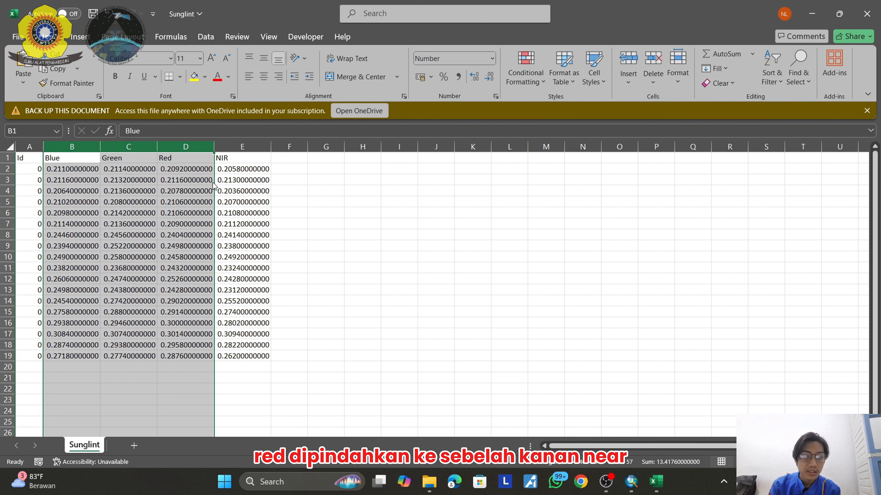
{"action": "left_click_drag", "start_coordinate": [213, 186], "coordinate": [381, 192]}
{"action": "left_click_drag", "start_coordinate": [172, 140], "coordinate": [367, 149]}
{"action": "left_click_drag", "start_coordinate": [383, 195], "coordinate": [269, 196]}
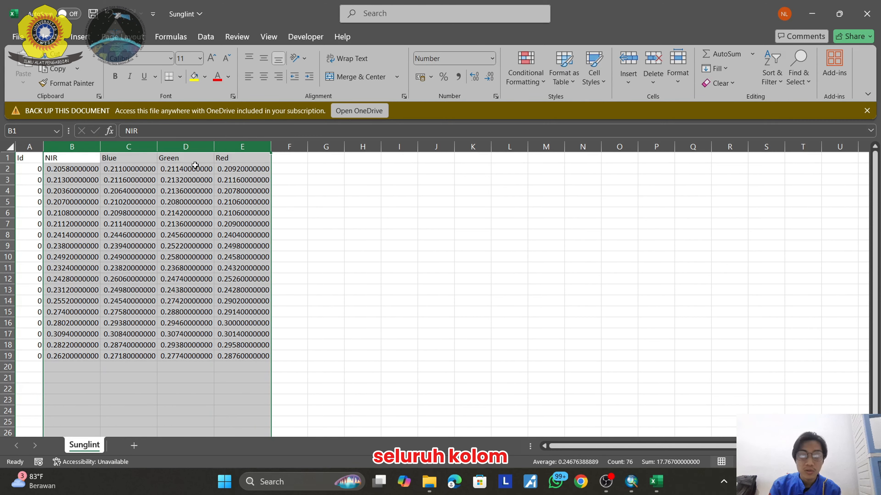
Insert a plain scatter chart from the NIR, Blue, Green and Red columns.
{"action": "left_click", "coordinate": [72, 37]}
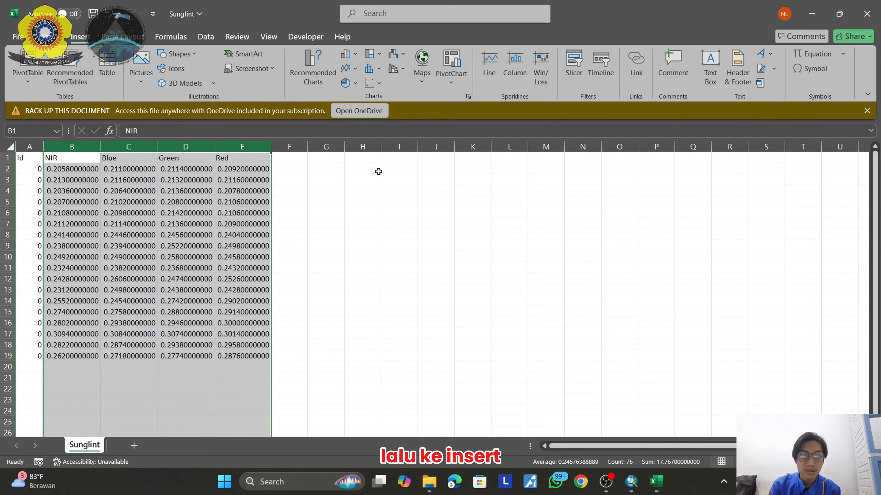
{"action": "left_click", "coordinate": [375, 85]}
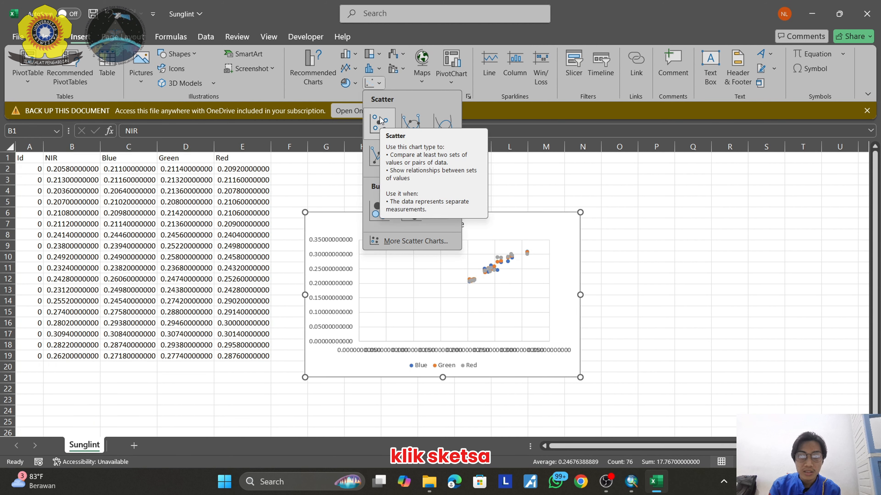
{"action": "left_click", "coordinate": [380, 120]}
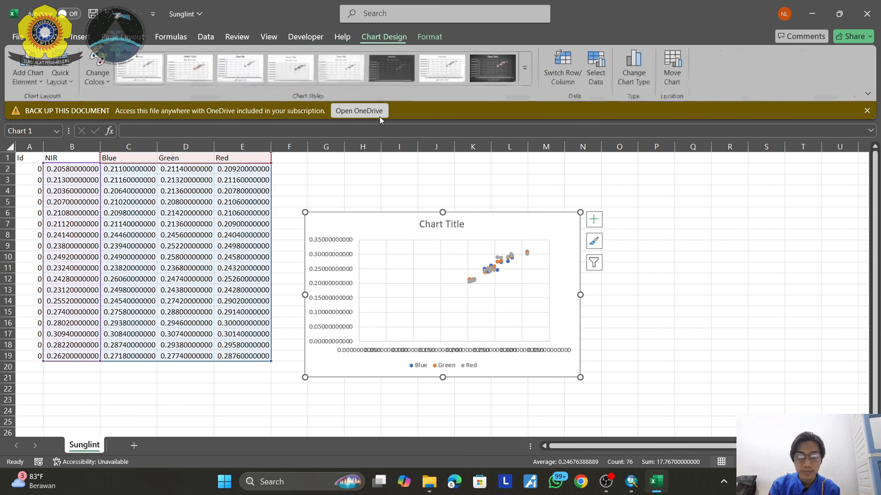
Delete the chart title, then move the chart up beside the data table and enlarge it.
{"action": "left_click", "coordinate": [440, 226]}
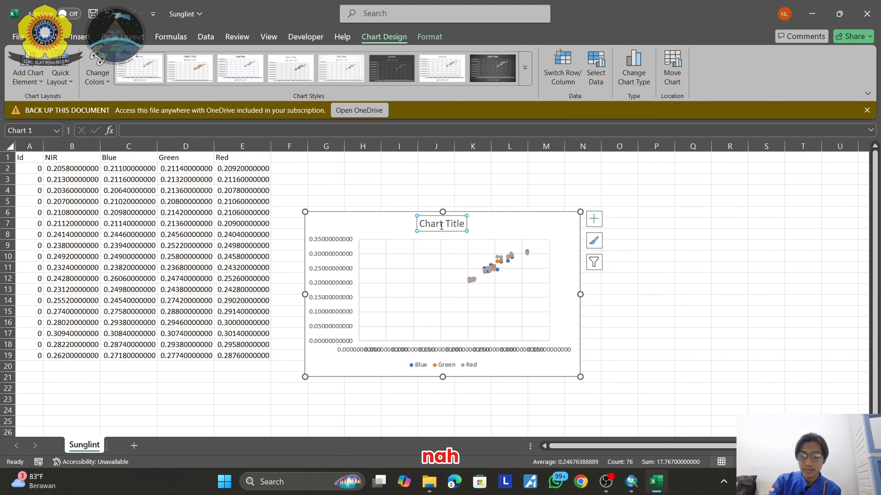
{"action": "key", "text": "Delete"}
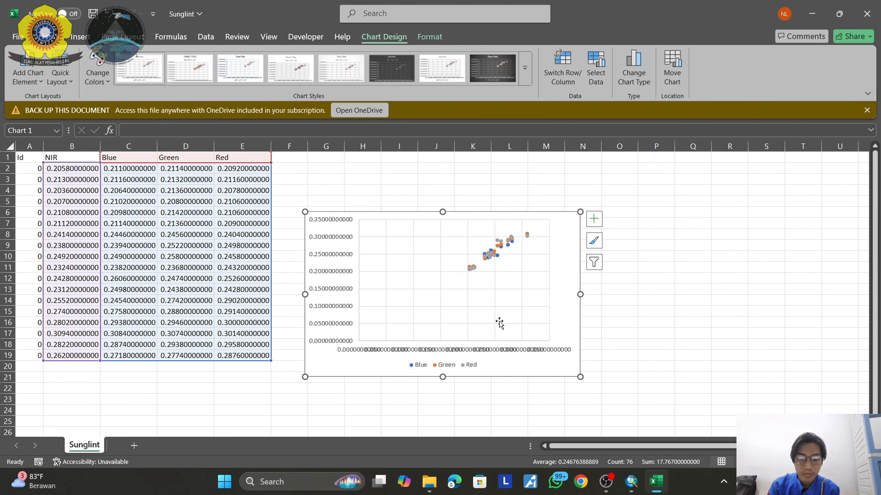
{"action": "left_click", "coordinate": [512, 325]}
{"action": "left_click", "coordinate": [692, 317]}
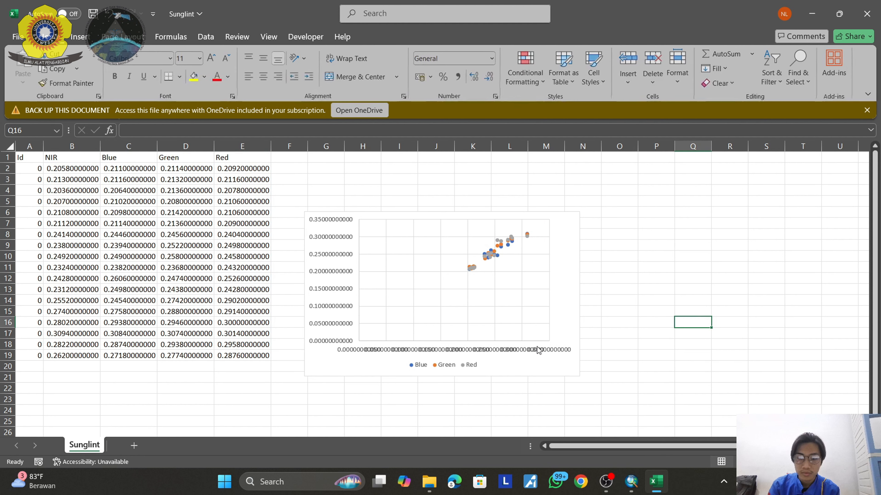
{"action": "left_click", "coordinate": [536, 348]}
{"action": "left_click_drag", "start_coordinate": [565, 317], "coordinate": [574, 273]}
{"action": "left_click_drag", "start_coordinate": [583, 328], "coordinate": [656, 364]}
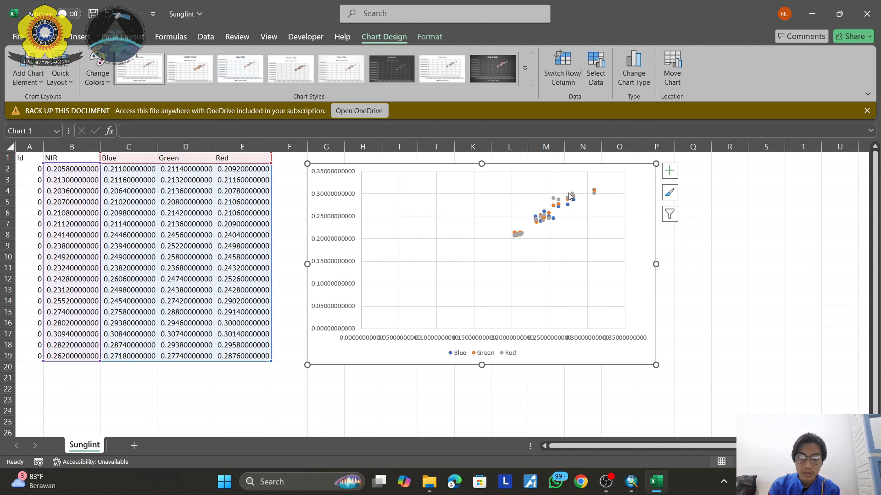
Add a linear trendline to the Blue series in the scatter chart.
{"action": "left_click", "coordinate": [571, 194]}
{"action": "left_click", "coordinate": [557, 204]}
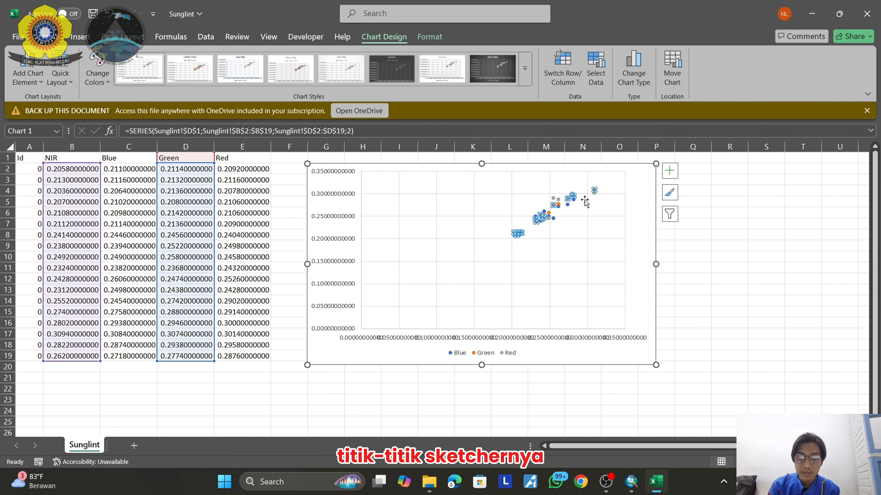
{"action": "left_click", "coordinate": [549, 201]}
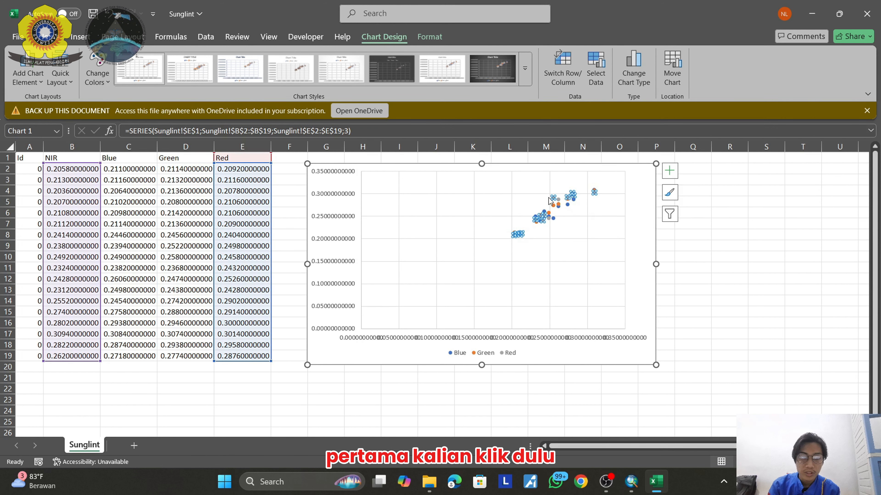
{"action": "left_click", "coordinate": [558, 197]}
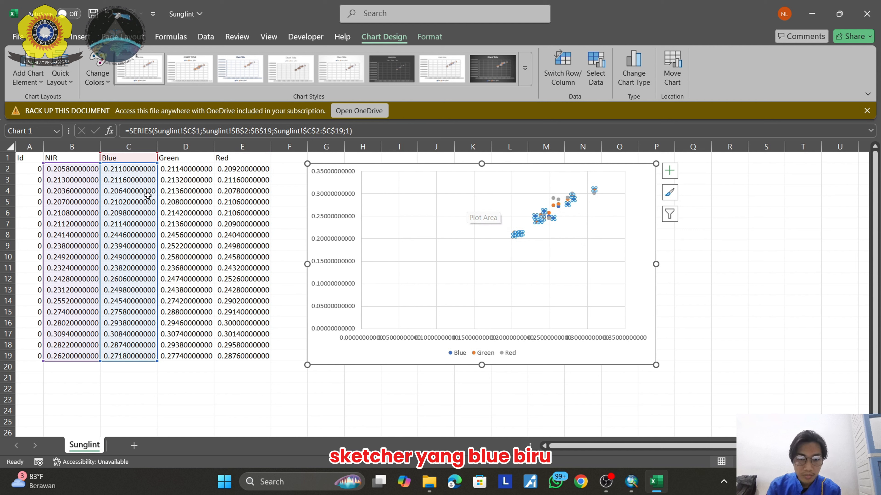
{"action": "right_click", "coordinate": [569, 206]}
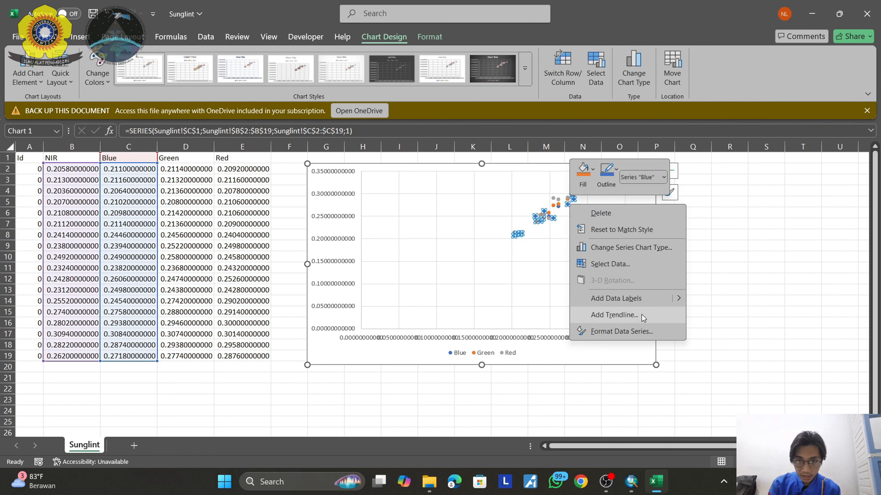
{"action": "left_click", "coordinate": [621, 315]}
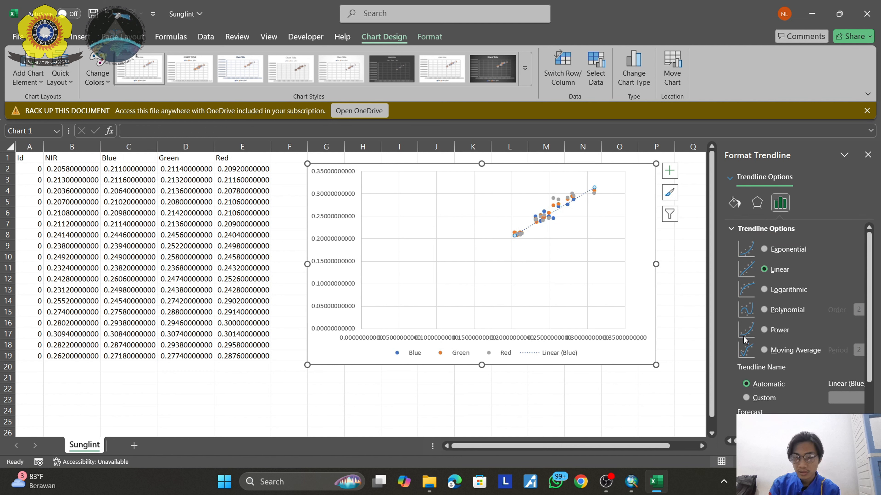
Display the Blue trendline's equation and R-squared value, and move the label to the empty upper-left area of the plot.
{"action": "scroll", "coordinate": [793, 326], "scroll_direction": "down", "scroll_amount": 2}
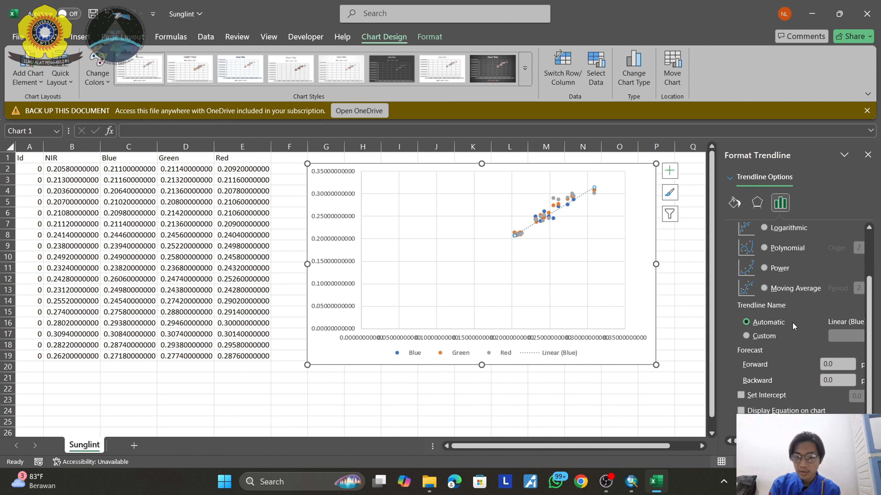
{"action": "left_click", "coordinate": [741, 411]}
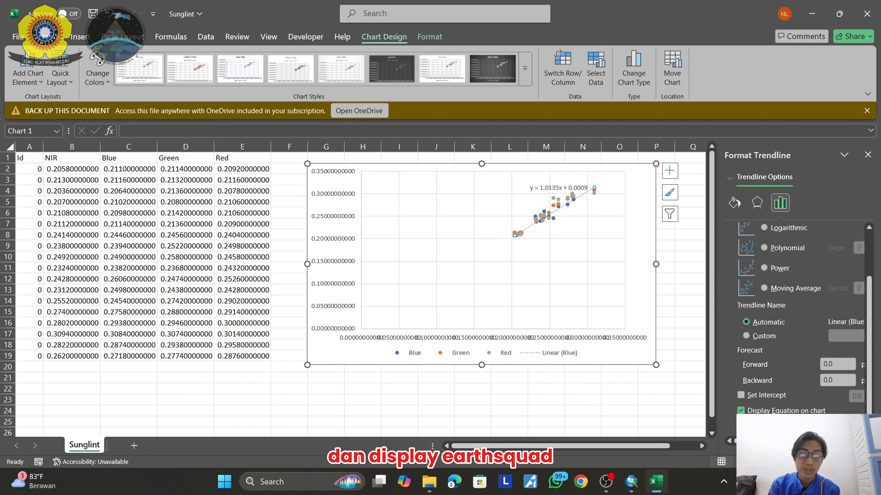
{"action": "left_click", "coordinate": [741, 423]}
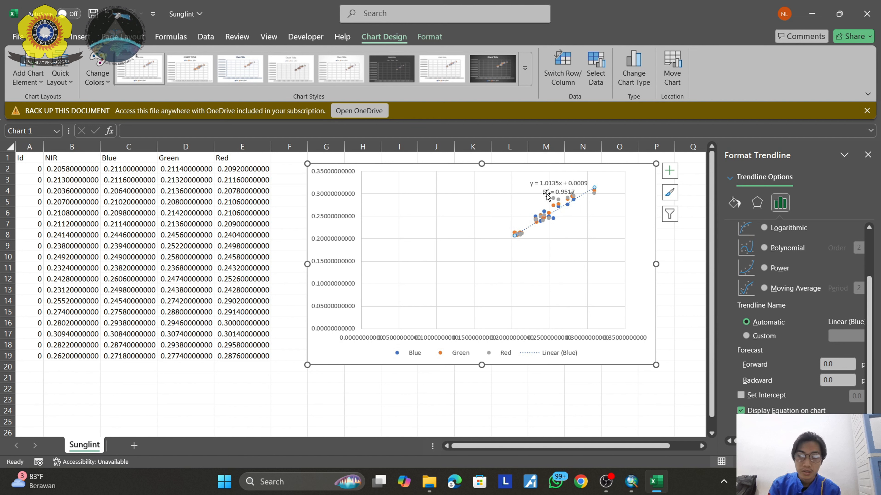
{"action": "left_click_drag", "start_coordinate": [558, 191], "coordinate": [408, 192]}
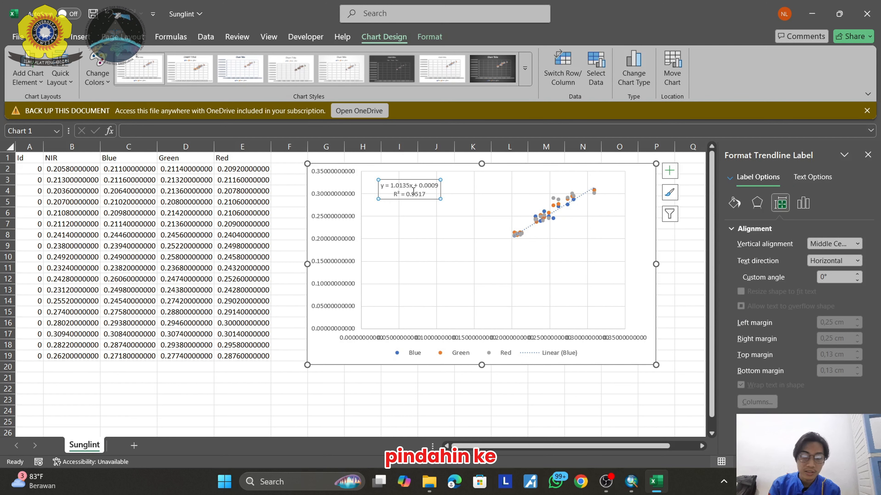
Add a linear trendline with equation and R-squared value to the Green series, and place its label below the Blue one.
{"action": "left_click", "coordinate": [558, 205]}
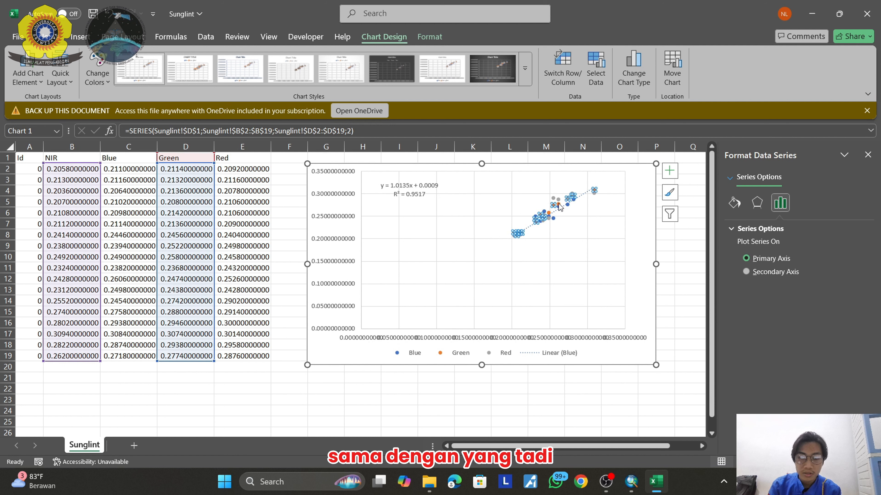
{"action": "right_click", "coordinate": [560, 206]}
{"action": "left_click", "coordinate": [603, 313]}
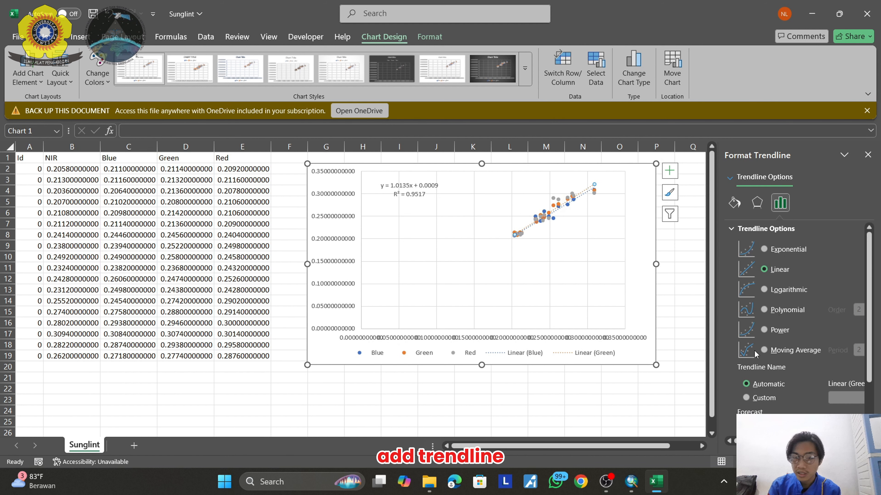
{"action": "scroll", "coordinate": [754, 350], "scroll_direction": "down", "scroll_amount": 2}
{"action": "left_click", "coordinate": [740, 411]}
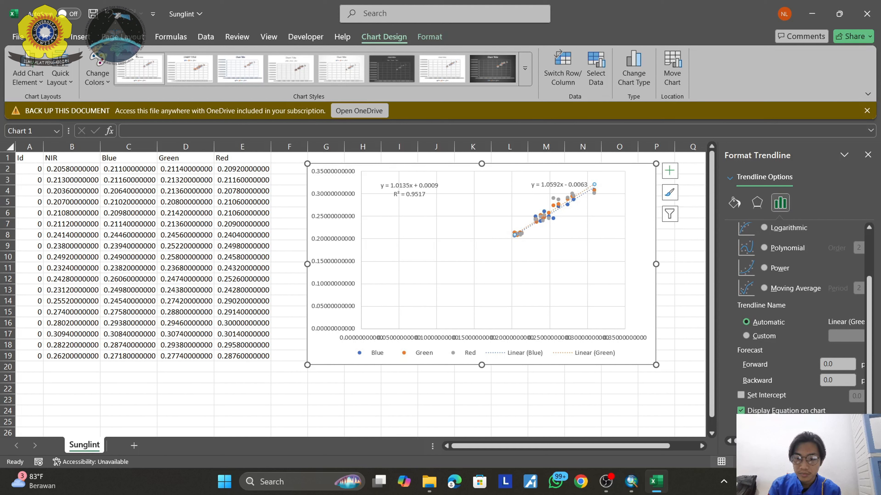
{"action": "left_click_drag", "start_coordinate": [565, 189], "coordinate": [414, 230]}
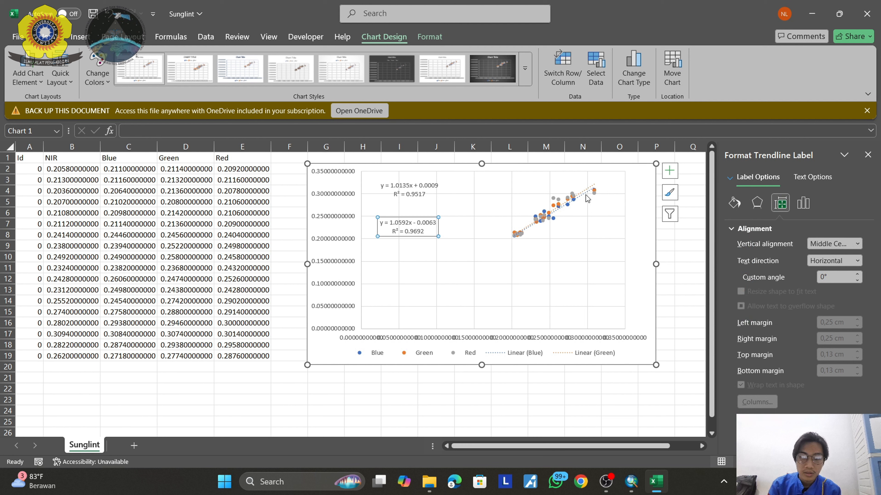
Add a linear trendline with equation and R-squared value to the Red series, and place its label below the Green one.
{"action": "left_click", "coordinate": [595, 192]}
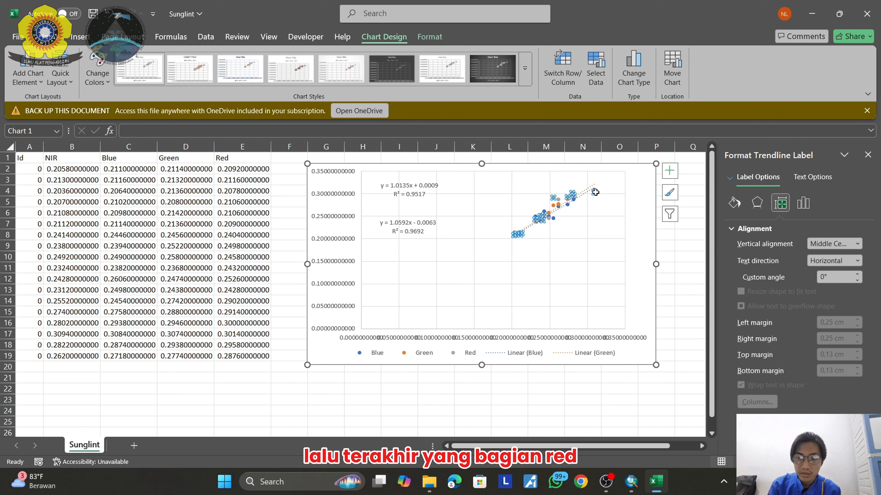
{"action": "right_click", "coordinate": [595, 192]}
{"action": "left_click", "coordinate": [605, 307]}
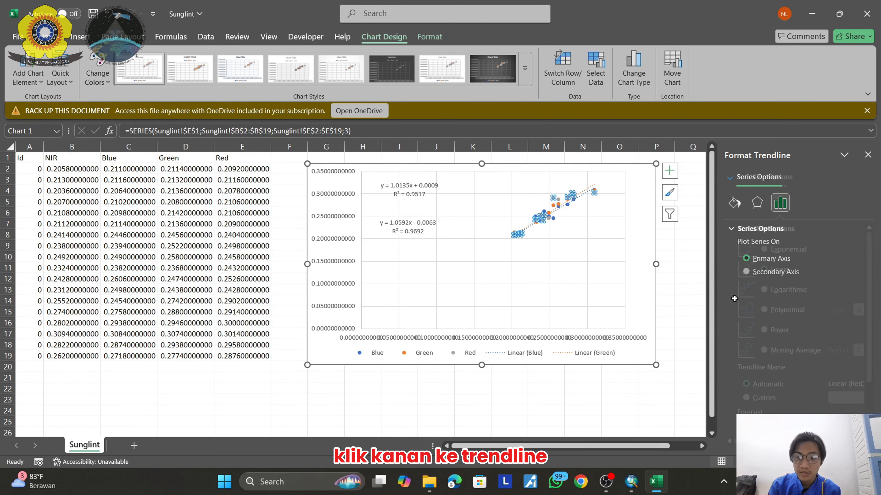
{"action": "scroll", "coordinate": [825, 356], "scroll_direction": "down", "scroll_amount": 3}
{"action": "left_click", "coordinate": [740, 410]}
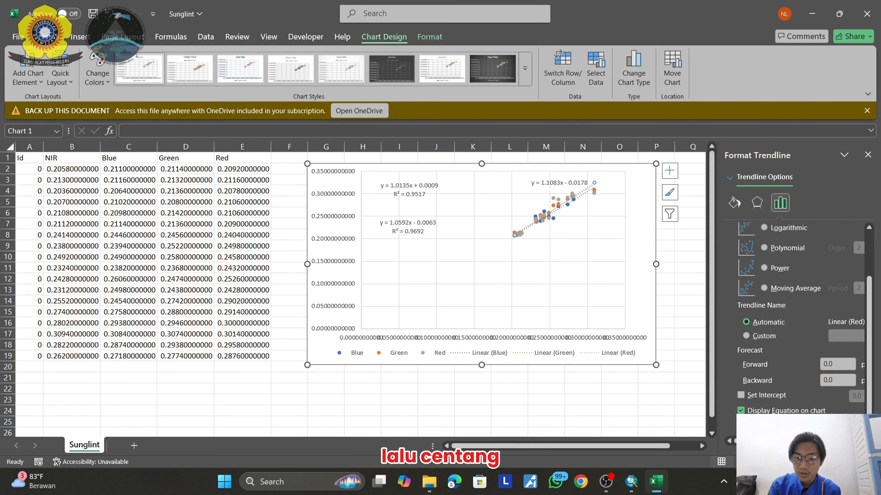
{"action": "left_click", "coordinate": [741, 425]}
{"action": "left_click", "coordinate": [559, 185]}
{"action": "left_click_drag", "start_coordinate": [559, 186], "coordinate": [407, 265]}
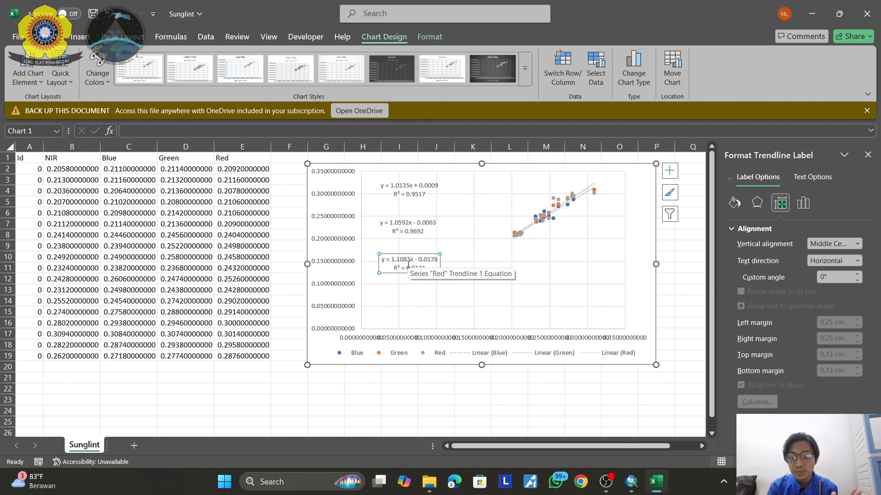
{"action": "left_click", "coordinate": [283, 203]}
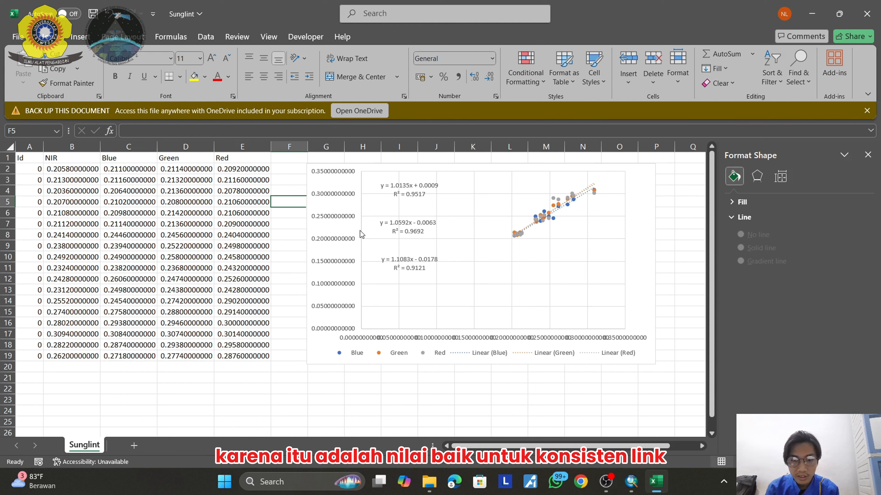
Set the font color of the Blue trendline's equation label to light blue.
{"action": "left_click", "coordinate": [391, 187]}
{"action": "left_click", "coordinate": [426, 227]}
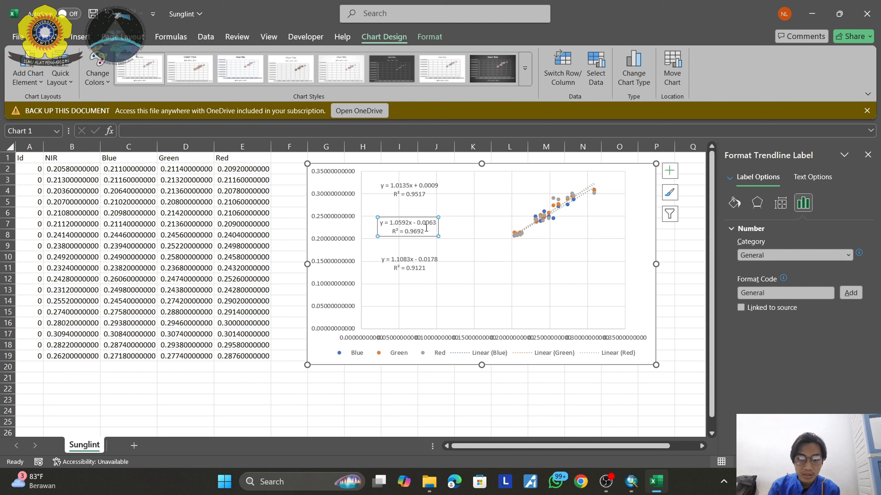
{"action": "left_click", "coordinate": [399, 194]}
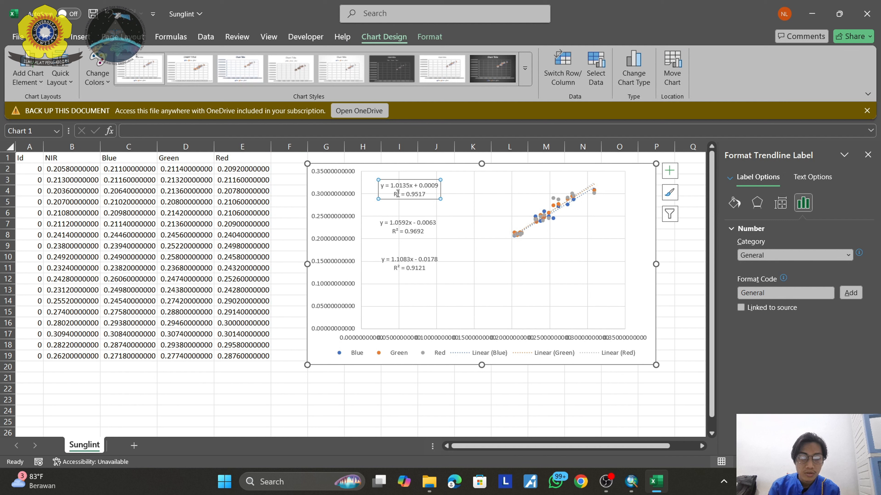
{"action": "left_click", "coordinate": [80, 37]}
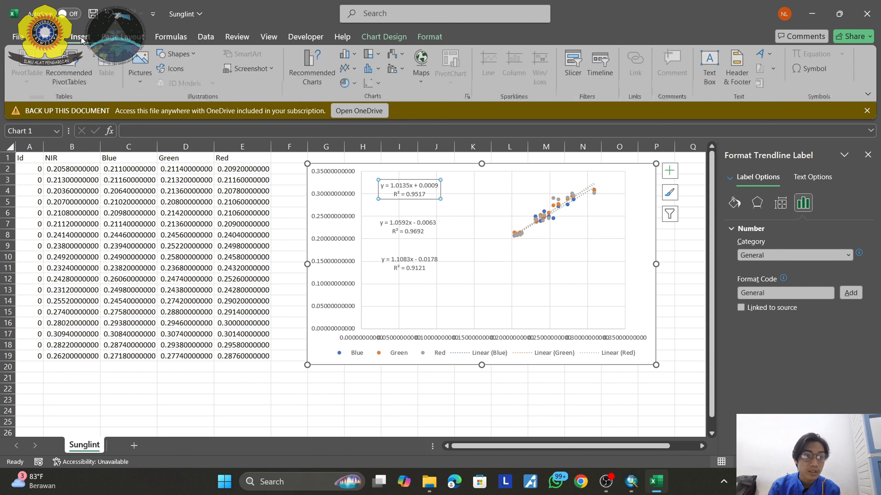
{"action": "left_click", "coordinate": [44, 36]}
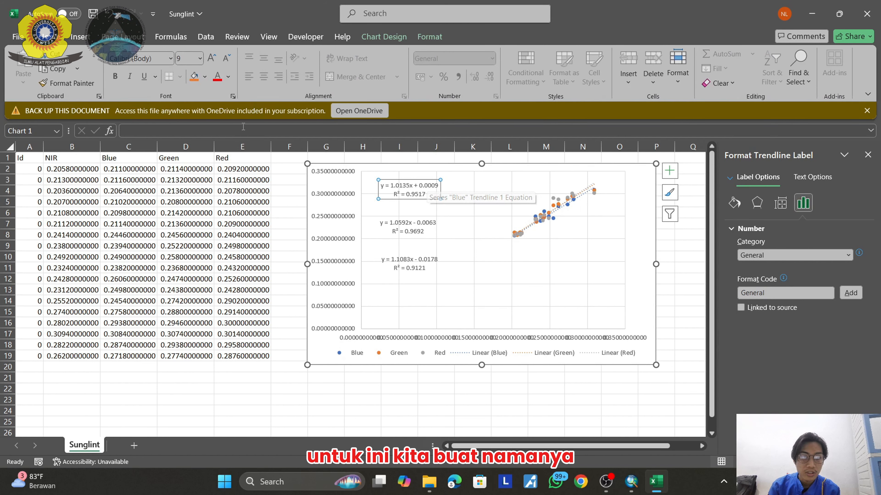
{"action": "left_click", "coordinate": [229, 77]}
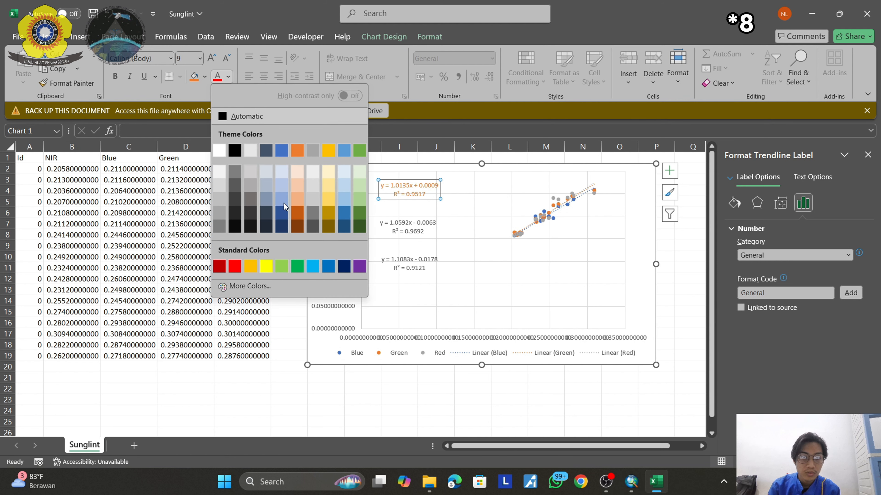
{"action": "left_click", "coordinate": [329, 266]}
Color the Green trendline's equation label green and the Red trendline's equation label red.
{"action": "left_click", "coordinate": [402, 227]}
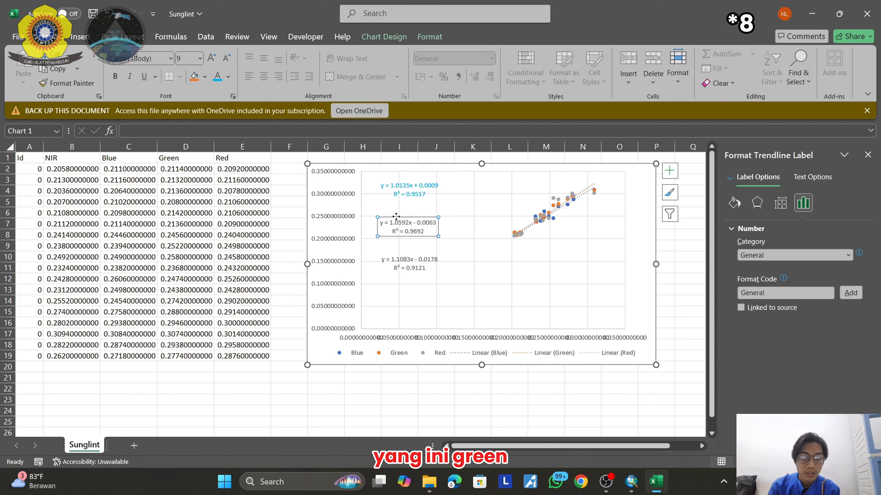
{"action": "left_click", "coordinate": [228, 77]}
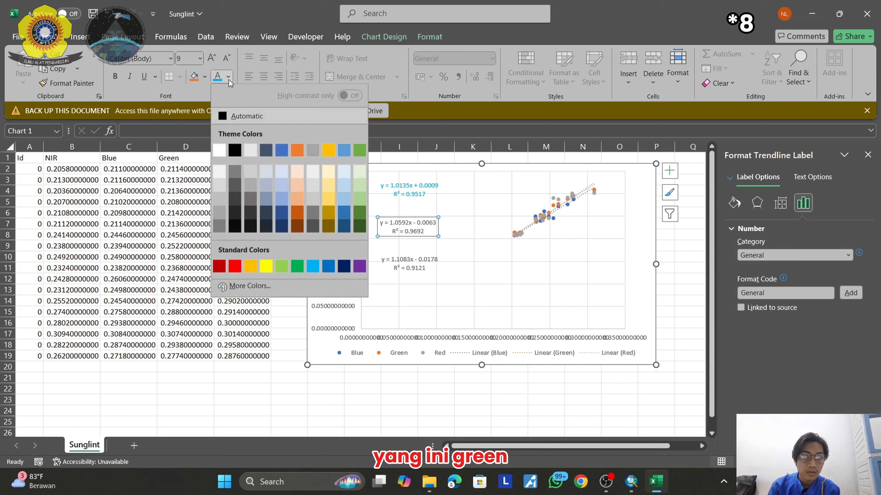
{"action": "left_click", "coordinate": [297, 266]}
{"action": "left_click", "coordinate": [409, 263]}
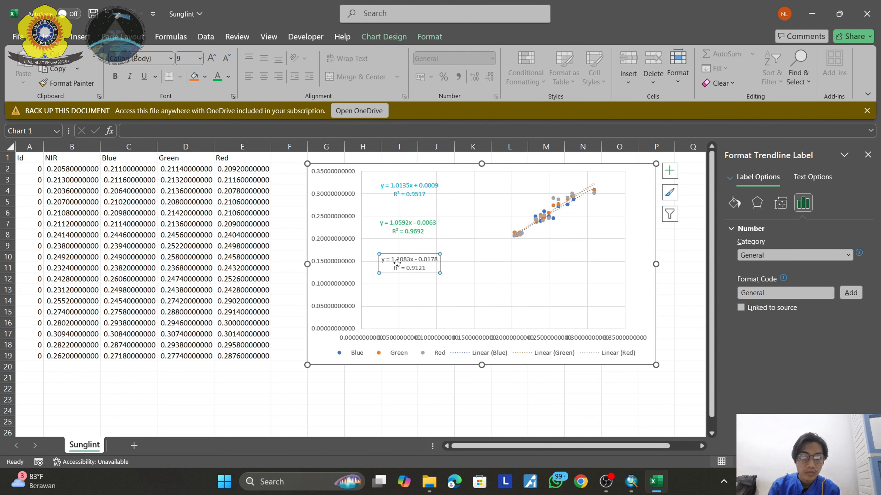
{"action": "left_click", "coordinate": [229, 78]}
{"action": "left_click", "coordinate": [236, 267]}
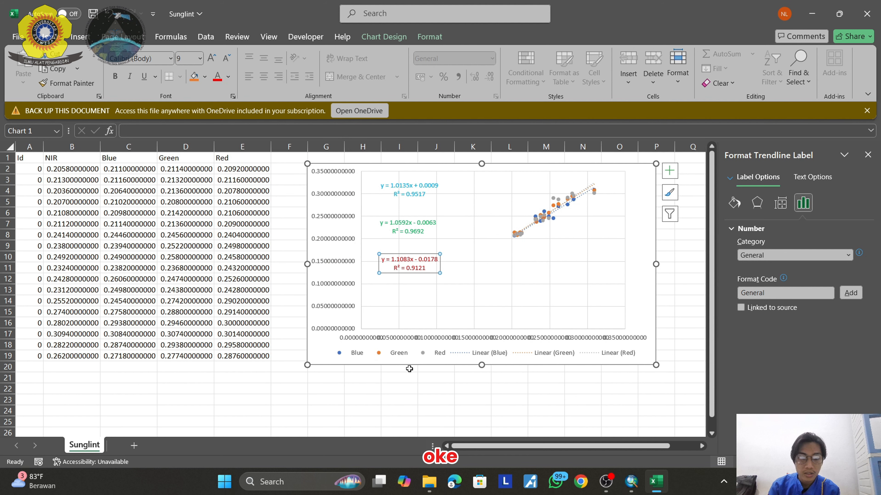
Enter the table headers Band, Formula, R2 and Bi in cells G21 to J21 below the chart.
{"action": "left_click", "coordinate": [334, 382]}
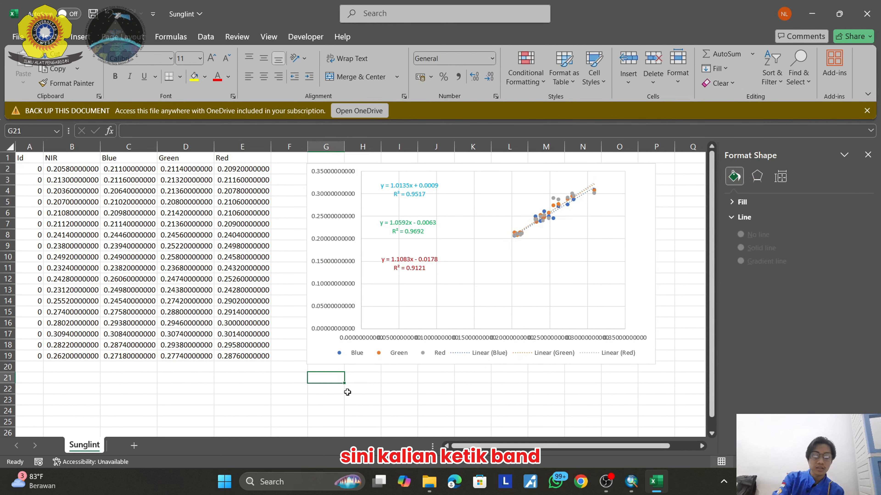
{"action": "type", "text": "Band"}
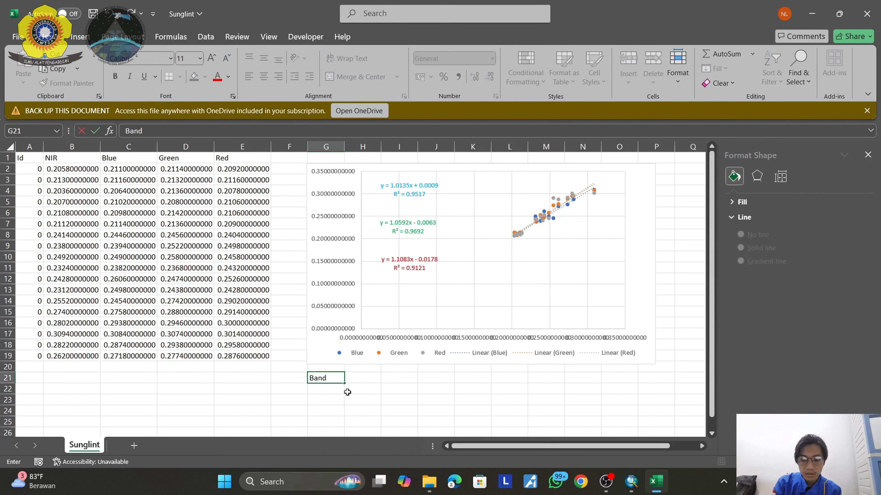
{"action": "key", "text": "Tab"}
{"action": "type", "text": "F"}
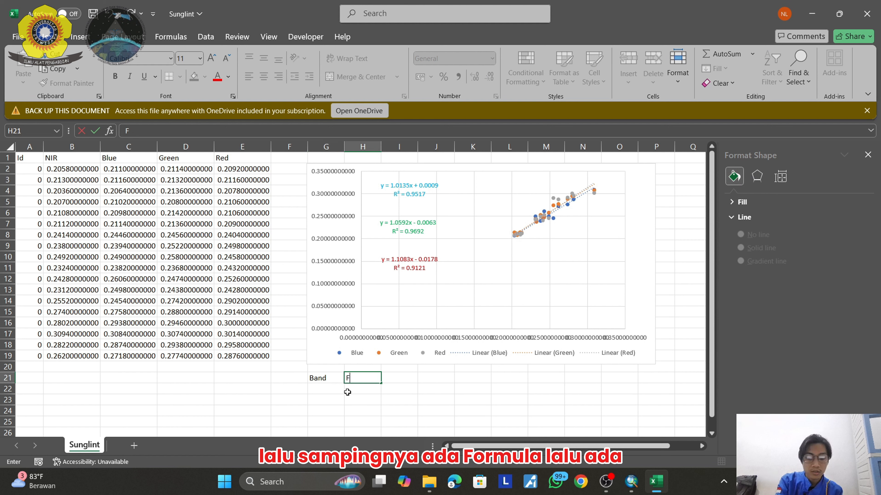
{"action": "key", "text": "Tab"}
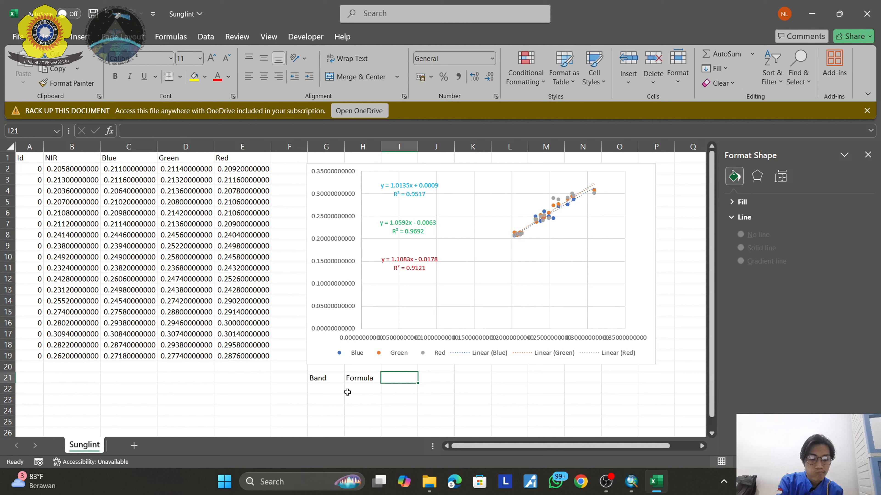
{"action": "type", "text": "R2"}
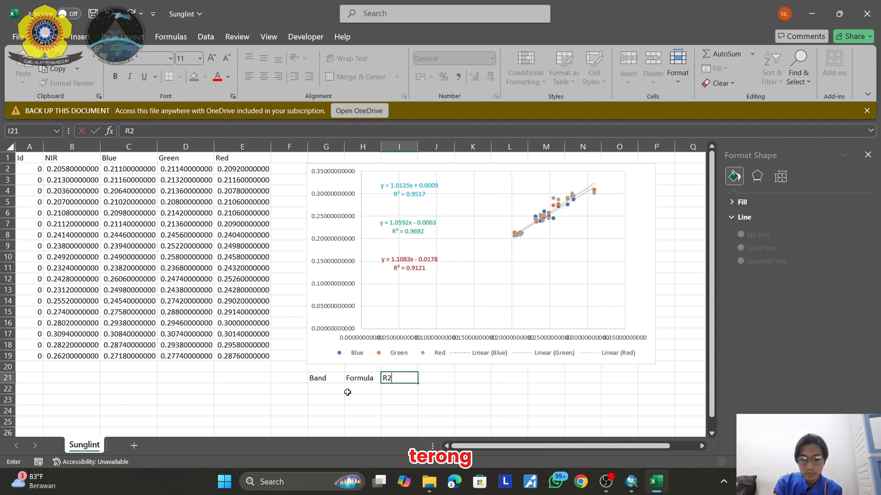
{"action": "key", "text": "Tab"}
{"action": "type", "text": "B"}
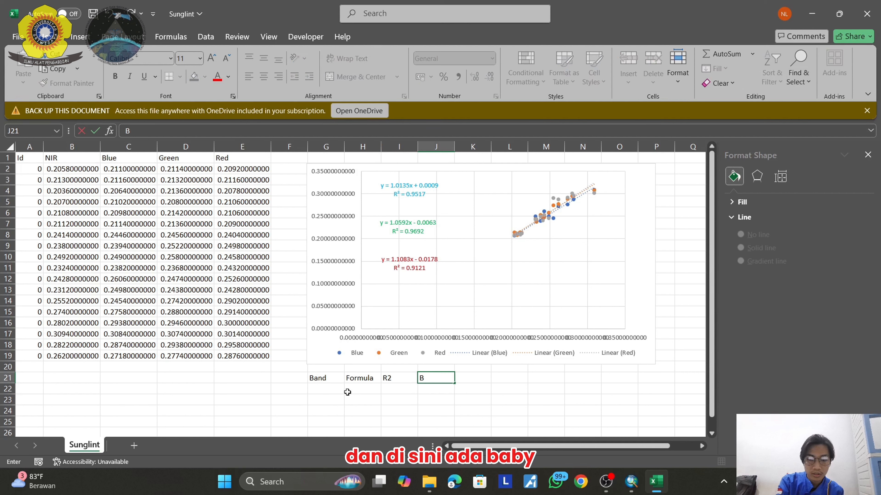
{"action": "key", "text": "Return"}
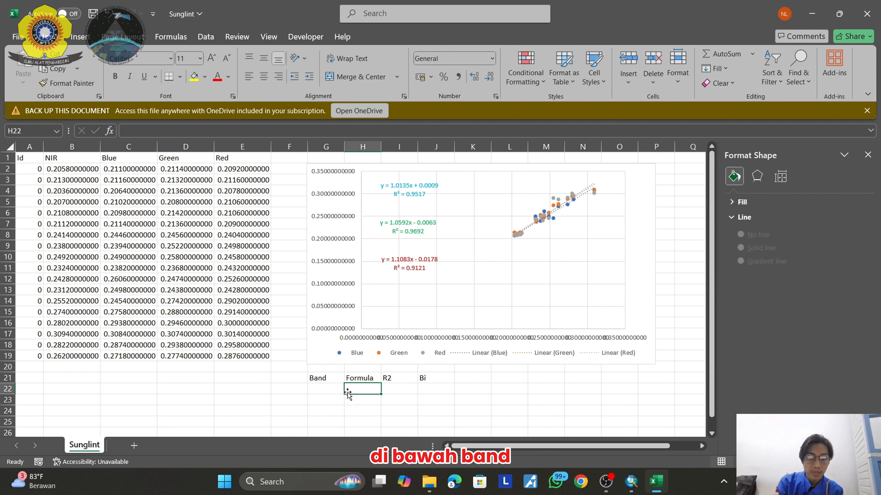
List the bands Blue, Green, Red and NIR under the Band header in cells G22 to G25.
{"action": "type", "text": "Blue"}
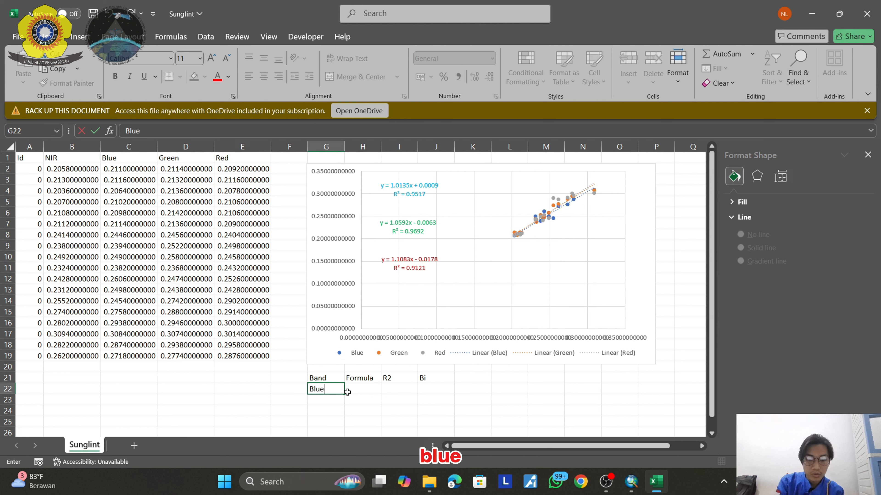
{"action": "key", "text": "Return"}
{"action": "type", "text": "Gree"}
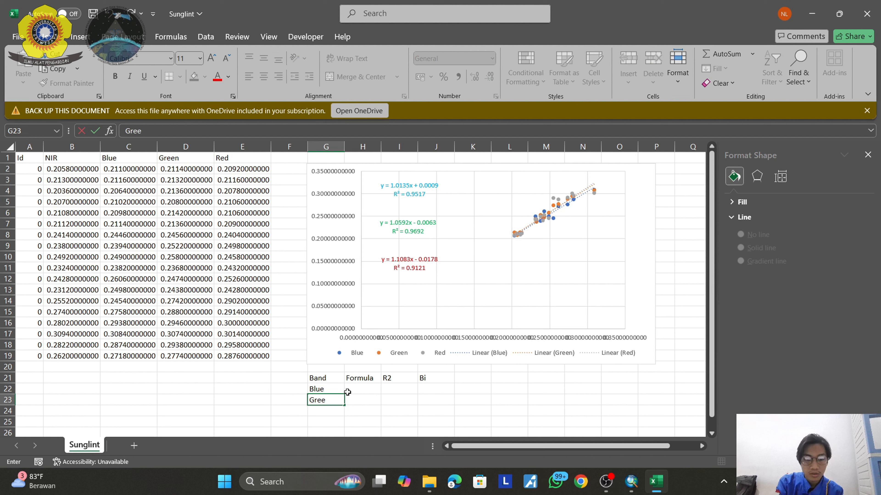
{"action": "type", "text": "n"}
{"action": "key", "text": "Return"}
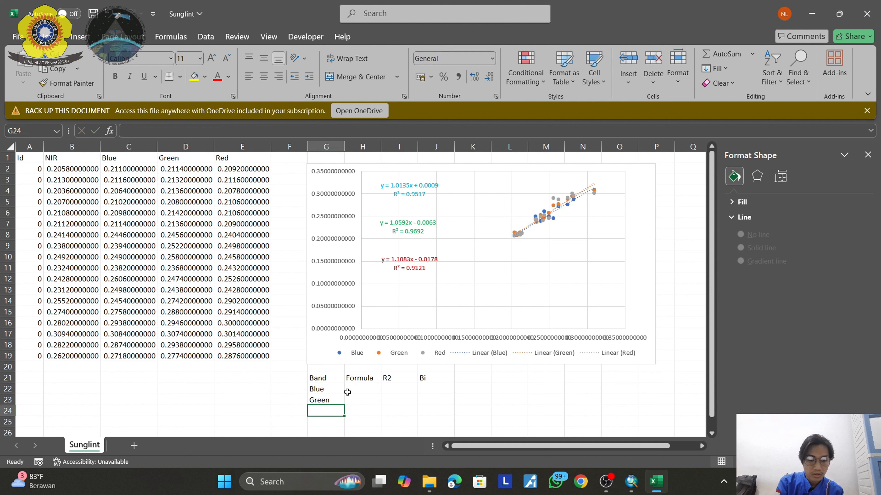
{"action": "type", "text": "Red"}
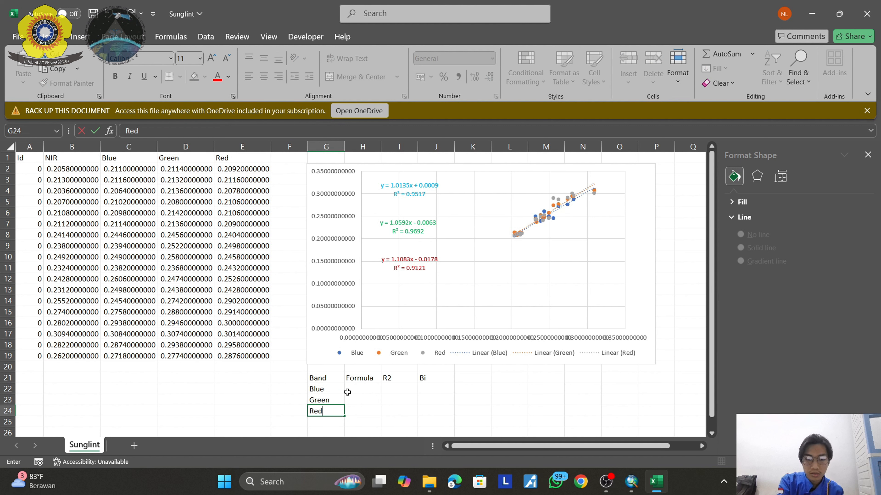
{"action": "key", "text": "Return"}
{"action": "type", "text": "N"}
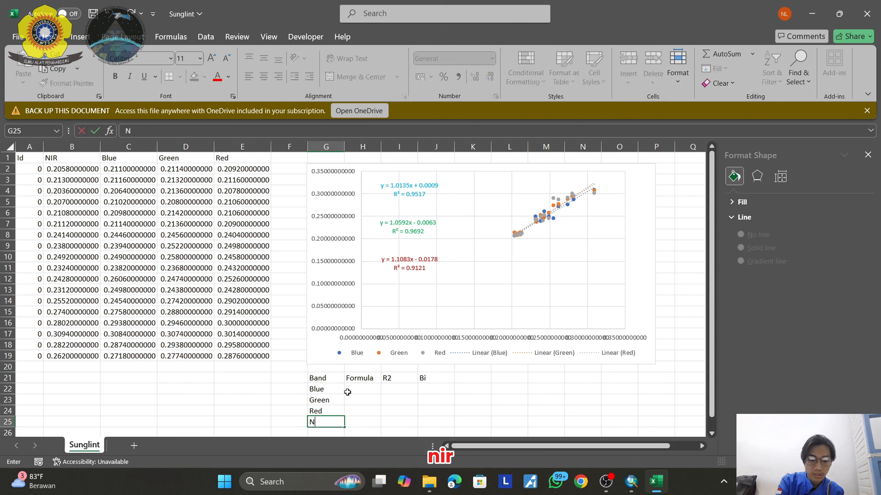
{"action": "type", "text": "IR"}
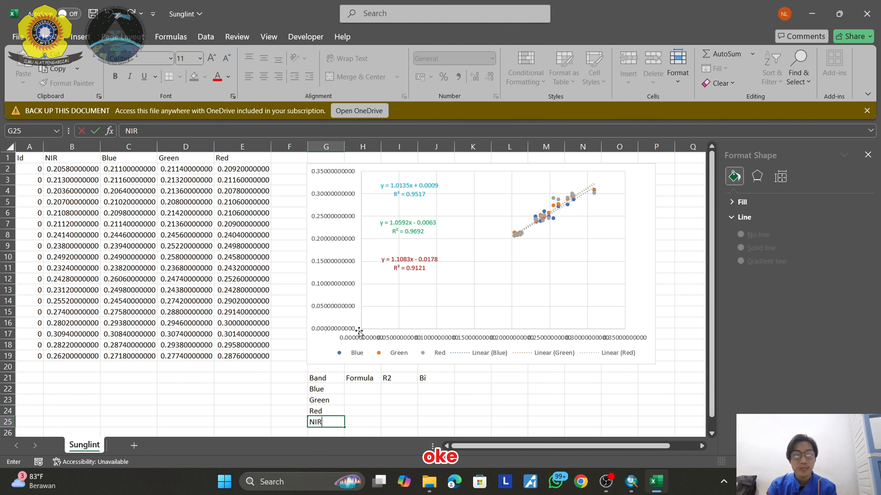
{"action": "left_click", "coordinate": [377, 387]}
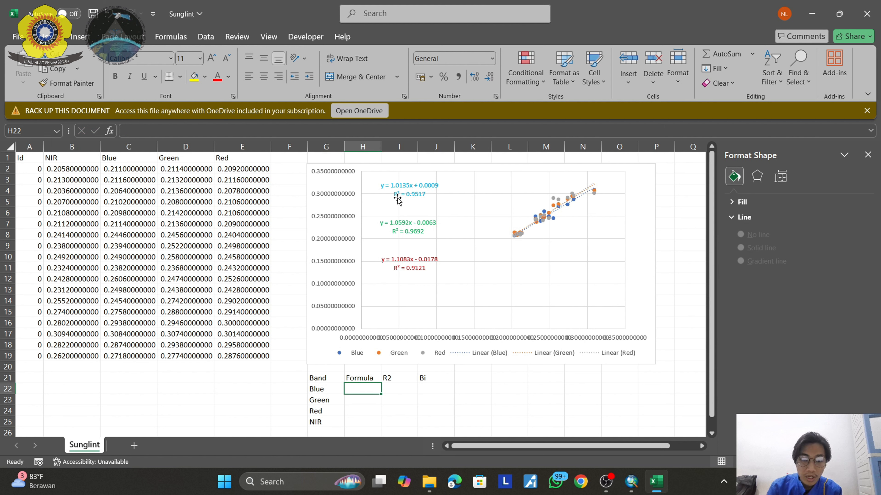
Copy the Blue trendline's equation y = 1.0135x + 0.0009 from the chart into cell H22, and fit column H to its content.
{"action": "left_click", "coordinate": [386, 190]}
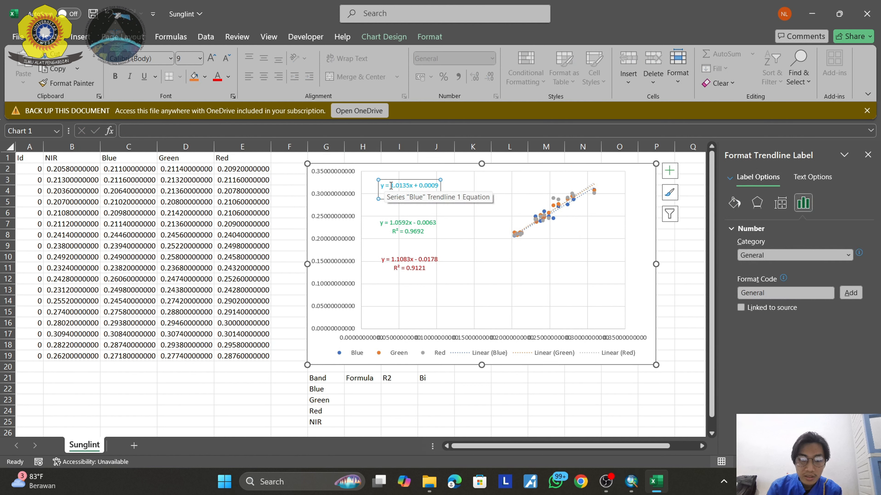
{"action": "left_click_drag", "start_coordinate": [390, 186], "coordinate": [455, 185]}
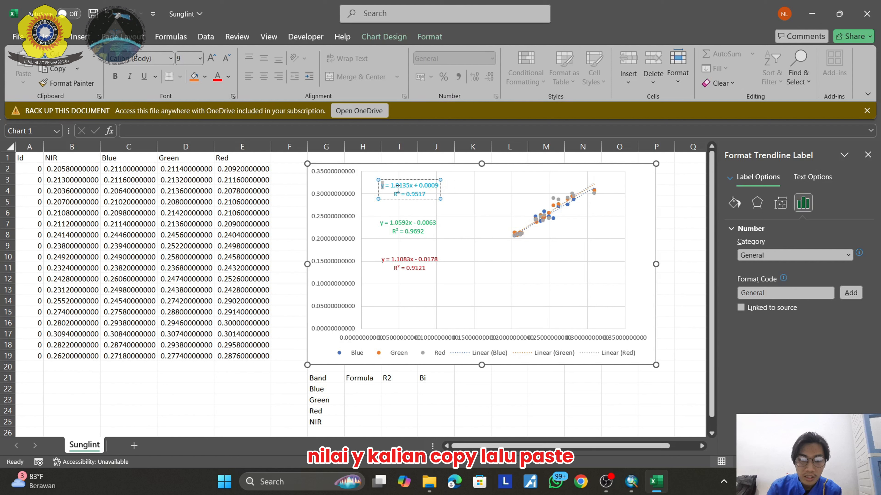
{"action": "left_click_drag", "start_coordinate": [380, 185], "coordinate": [436, 187]}
{"action": "key", "text": "ctrl+c"}
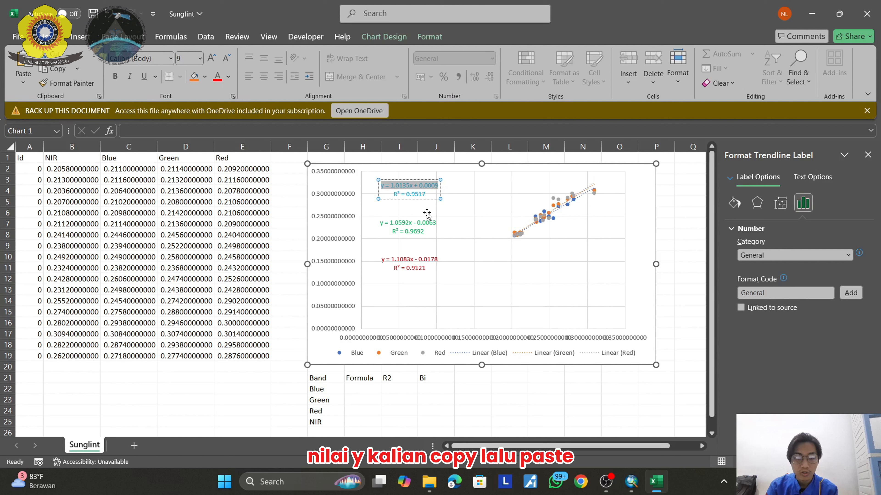
{"action": "left_click", "coordinate": [357, 387]}
{"action": "key", "text": "ctrl+v"}
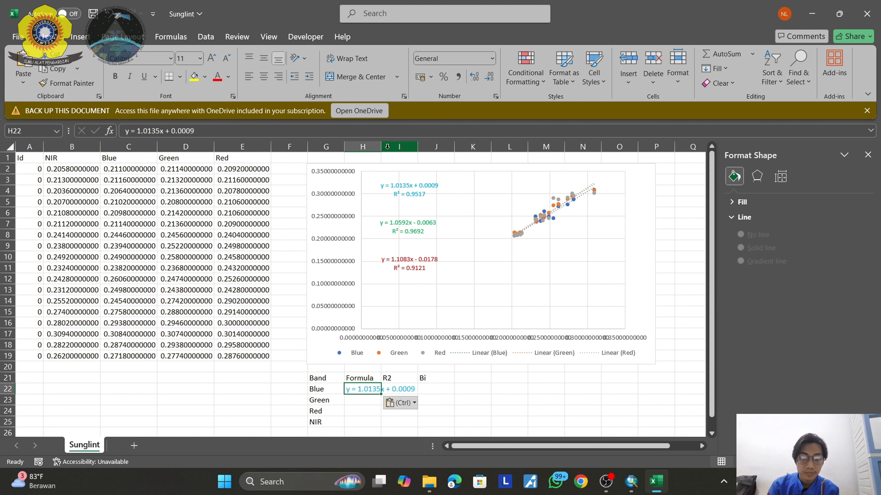
{"action": "double_click", "coordinate": [380, 148]}
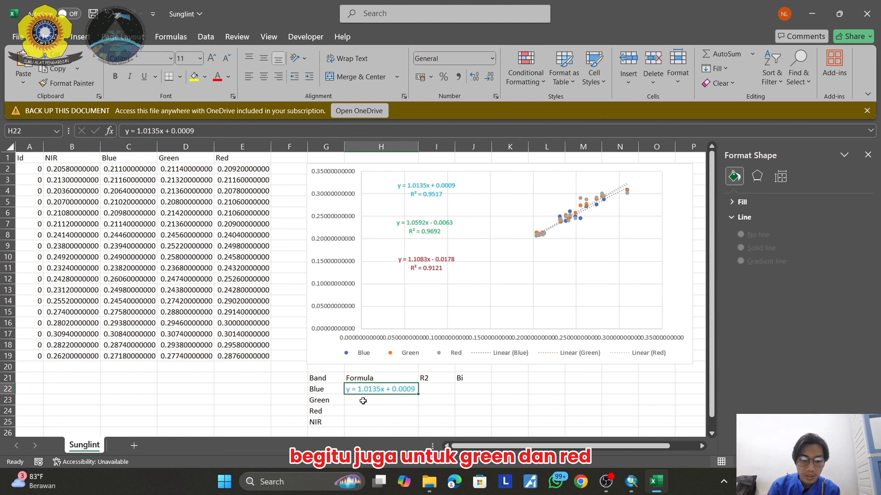
Copy the Green trendline's equation y = 1.0592x - 0.0063 from the chart into cell H23.
{"action": "left_click", "coordinate": [402, 223]}
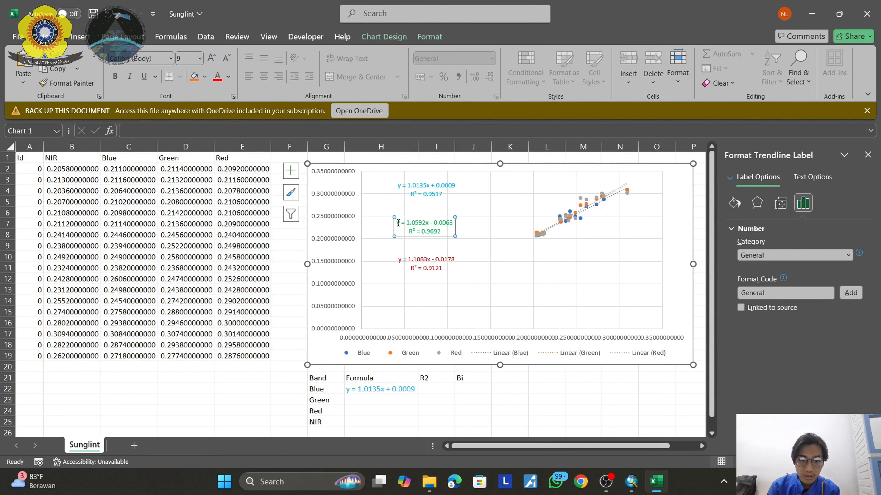
{"action": "left_click_drag", "start_coordinate": [396, 222], "coordinate": [457, 224]}
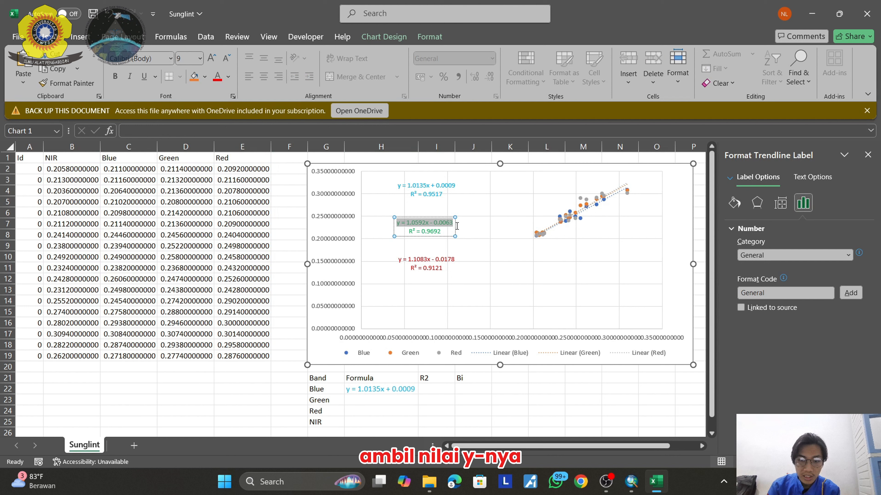
{"action": "left_click", "coordinate": [374, 395]}
{"action": "key", "text": "ctrl+v"}
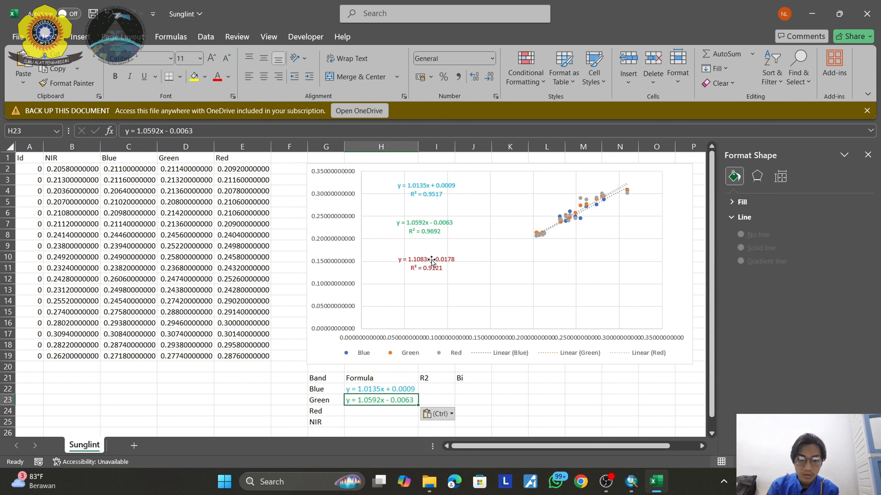
Copy the Red trendline's equation y = 1.1083x - 0.0178 into cell H24, keeping the equation in the chart label.
{"action": "left_click", "coordinate": [431, 262]}
{"action": "left_click_drag", "start_coordinate": [397, 259], "coordinate": [455, 259]}
{"action": "key", "text": "ctrl+x"}
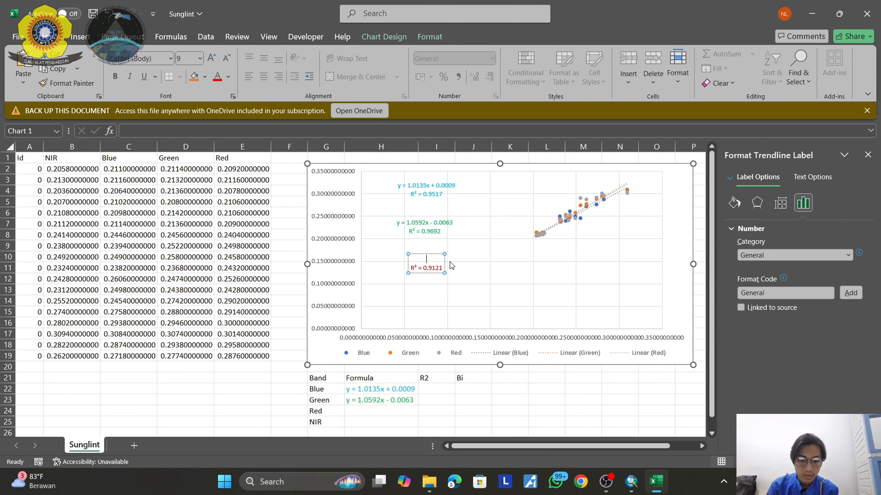
{"action": "key", "text": "ctrl+z"}
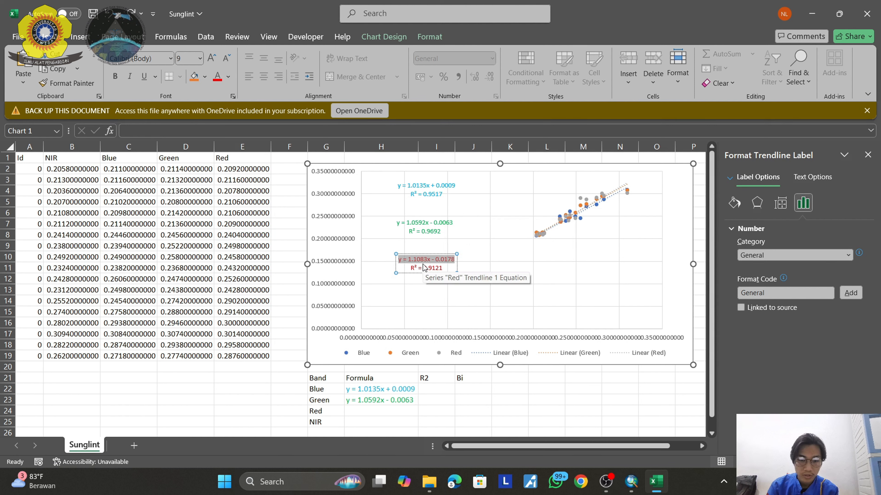
{"action": "left_click", "coordinate": [381, 412]}
{"action": "key", "text": "ctrl+v"}
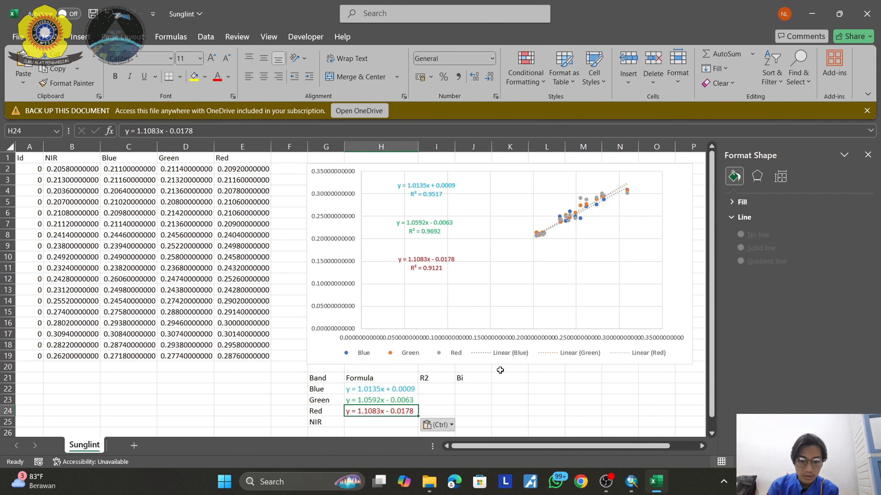
Copy the Blue trendline's R² = 0.9517 from the chart into cell I22.
{"action": "left_click", "coordinate": [435, 389]}
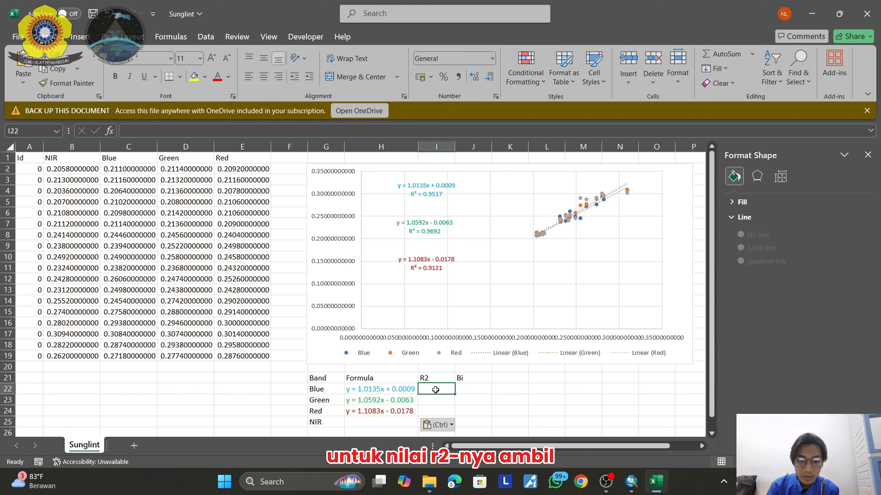
{"action": "left_click", "coordinate": [423, 193]}
{"action": "left_click_drag", "start_coordinate": [411, 193], "coordinate": [441, 196]}
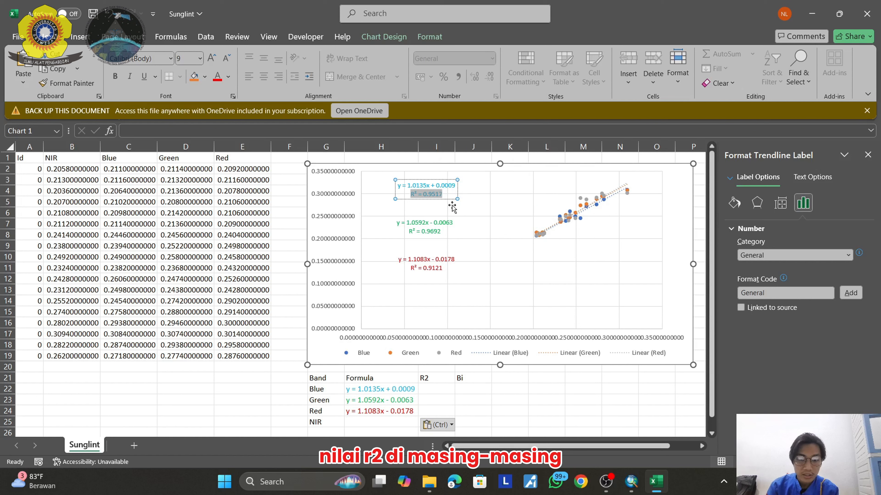
{"action": "left_click", "coordinate": [435, 391]}
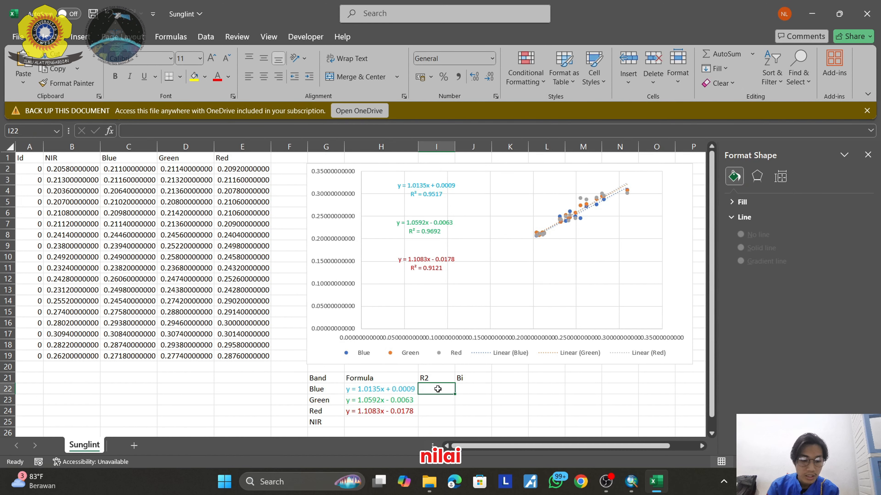
{"action": "key", "text": "ctrl+v"}
Copy the Green trendline's R² = 0.9692 from the chart into cell I23.
{"action": "left_click", "coordinate": [426, 232]}
{"action": "left_click", "coordinate": [425, 232]}
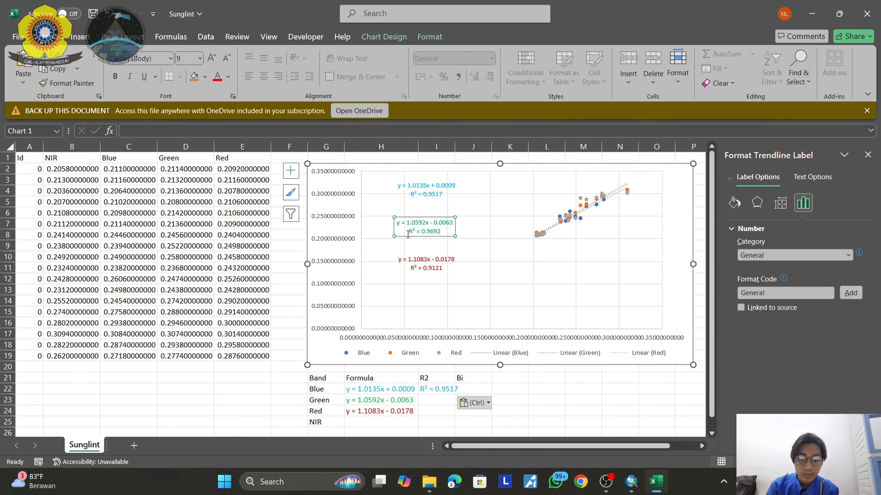
{"action": "left_click_drag", "start_coordinate": [409, 231], "coordinate": [441, 231]}
{"action": "left_click", "coordinate": [431, 397]}
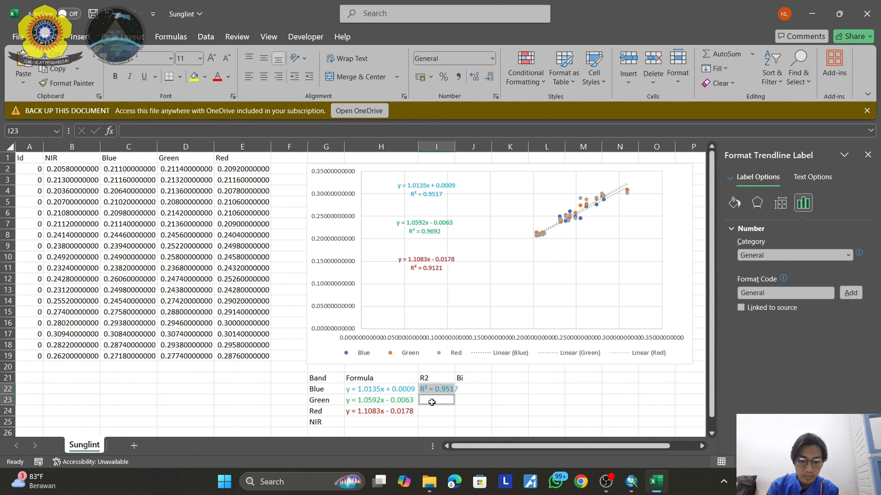
{"action": "key", "text": "ctrl+v"}
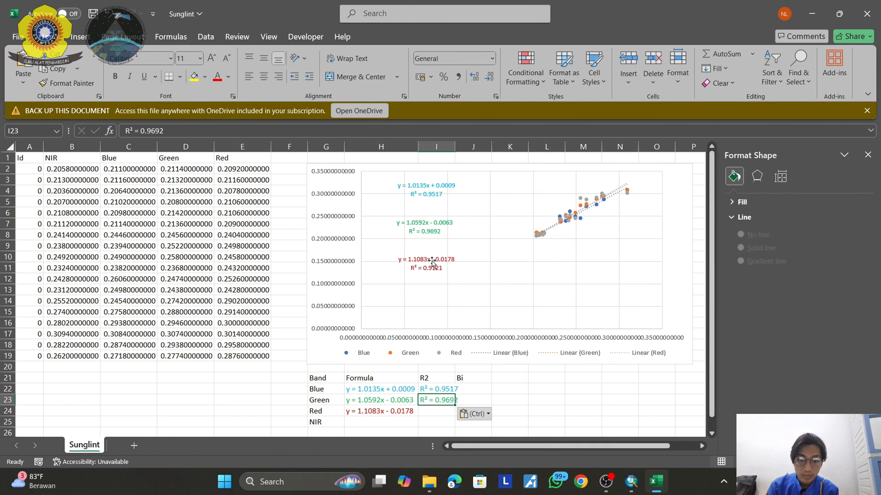
Copy the Red trendline's R² = 0.9121 from the chart into cell I24, and widen column I to fit its content.
{"action": "left_click", "coordinate": [430, 264]}
{"action": "left_click_drag", "start_coordinate": [410, 268], "coordinate": [442, 268]}
{"action": "key", "text": "ctrl+c"}
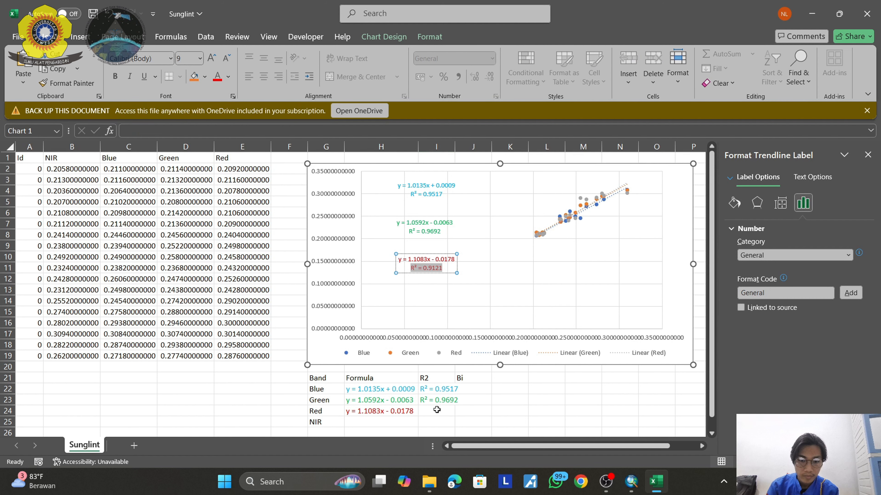
{"action": "left_click", "coordinate": [436, 410]}
{"action": "key", "text": "ctrl+v"}
{"action": "left_click_drag", "start_coordinate": [459, 153], "coordinate": [465, 153]}
{"action": "scroll", "coordinate": [473, 385], "scroll_direction": "down", "scroll_amount": 2}
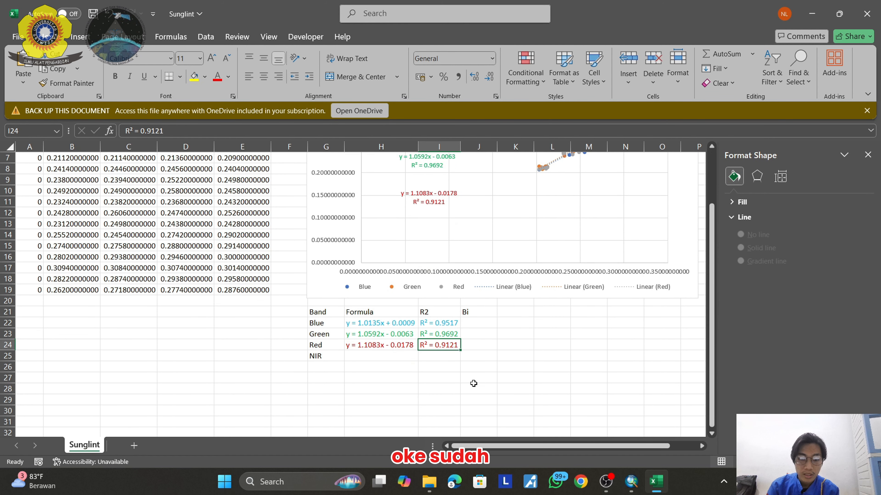
{"action": "scroll", "coordinate": [477, 314], "scroll_direction": "up", "scroll_amount": 2}
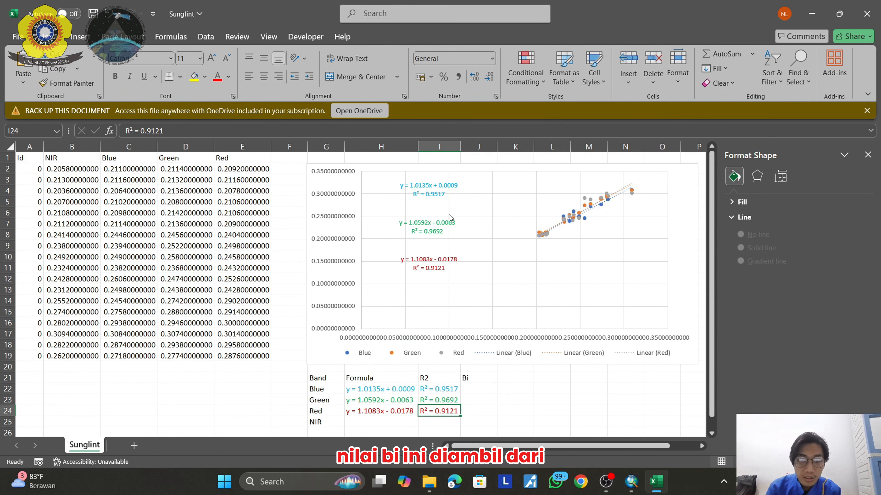
Copy only the slope 1.0135, without the x, from the Blue trendline's equation into Bi cell J22.
{"action": "left_click", "coordinate": [399, 186]}
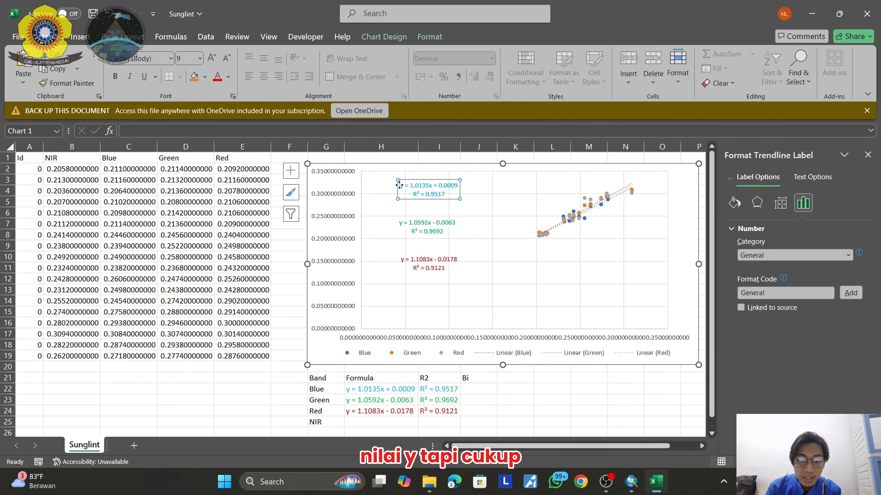
{"action": "left_click", "coordinate": [411, 186]}
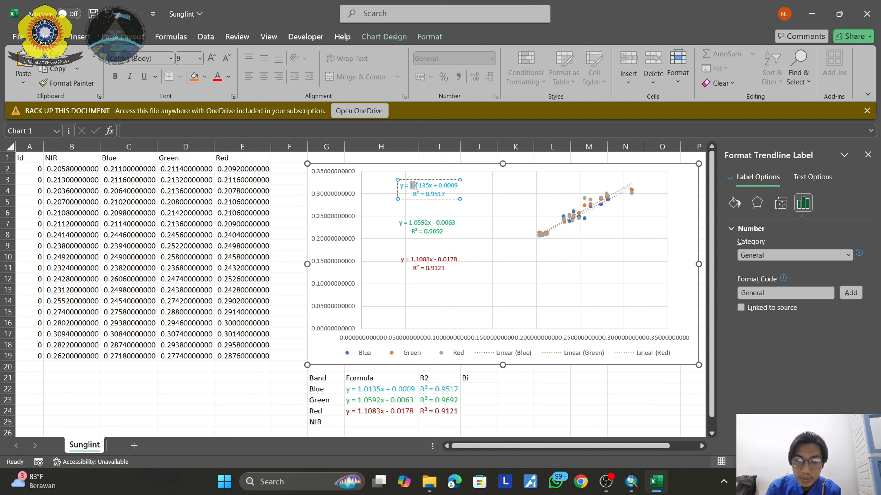
{"action": "left_click_drag", "start_coordinate": [417, 185], "coordinate": [419, 186]}
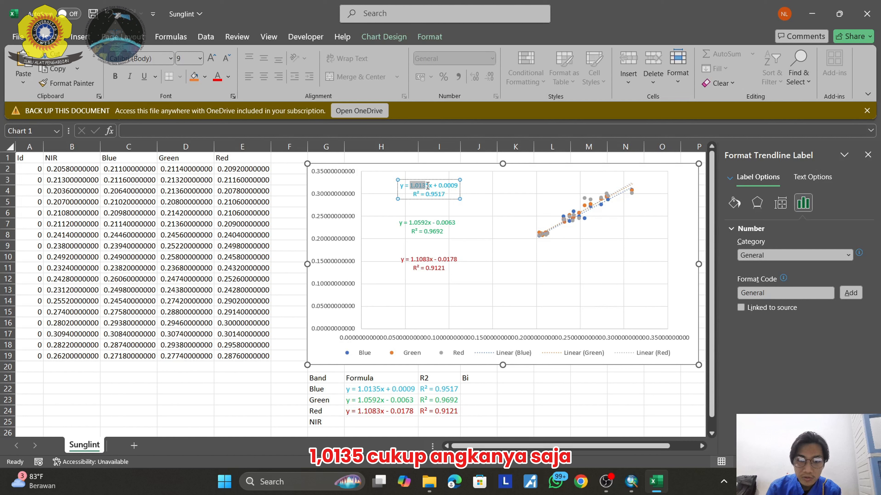
{"action": "left_click_drag", "start_coordinate": [430, 187], "coordinate": [431, 187]}
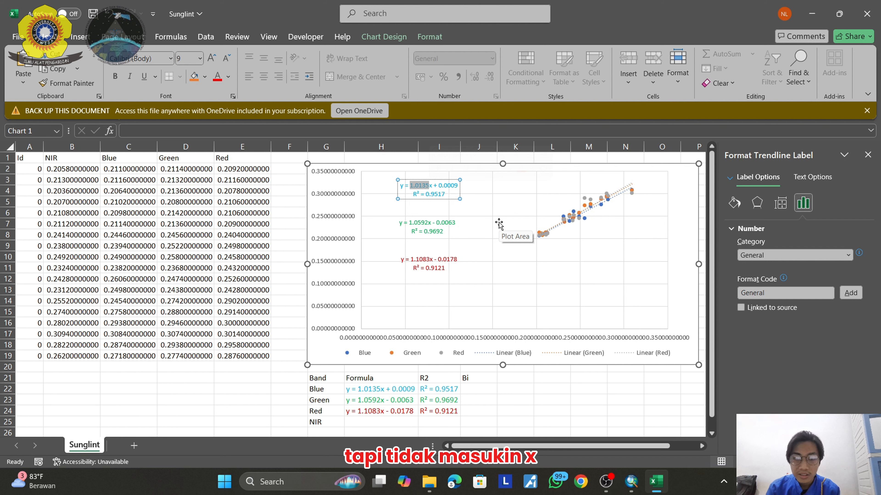
{"action": "scroll", "coordinate": [465, 345], "scroll_direction": "down", "scroll_amount": 1}
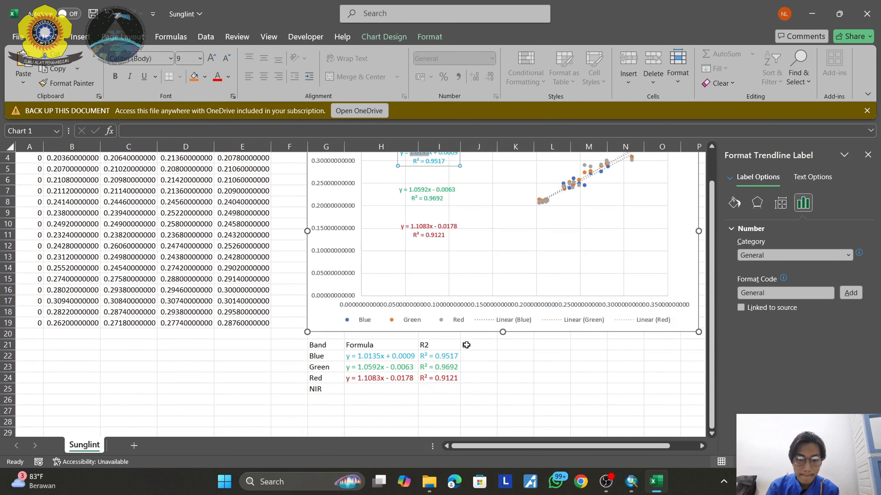
{"action": "left_click", "coordinate": [473, 353]}
{"action": "key", "text": "ctrl+v"}
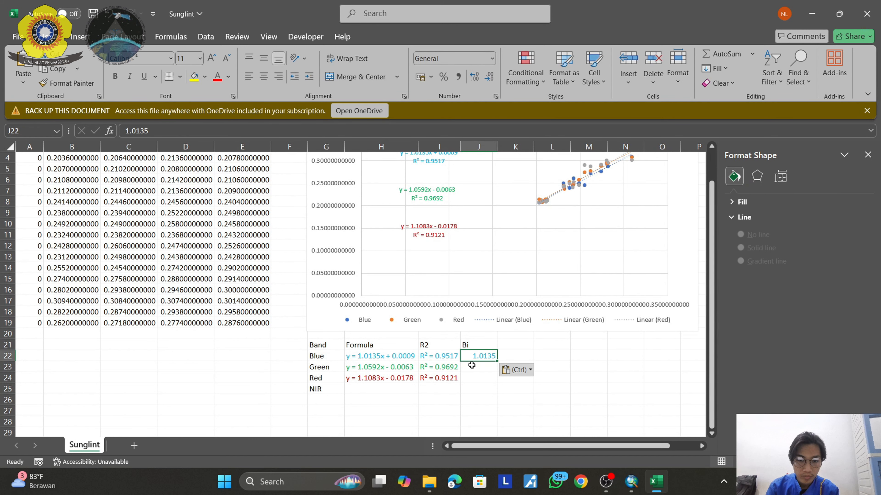
Copy only the slope 1.0592 from the Green trendline's equation into Bi cell J23.
{"action": "scroll", "coordinate": [472, 365], "scroll_direction": "up", "scroll_amount": 1}
{"action": "left_click", "coordinate": [407, 226]}
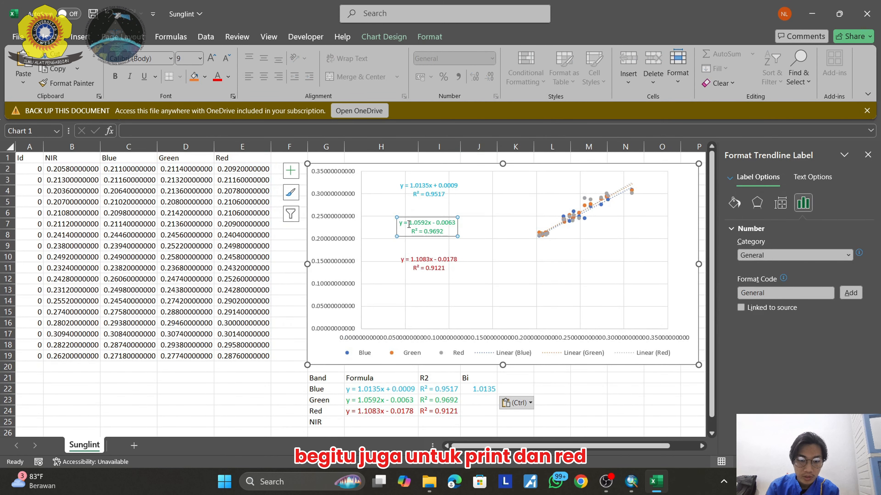
{"action": "left_click_drag", "start_coordinate": [410, 222], "coordinate": [429, 222]}
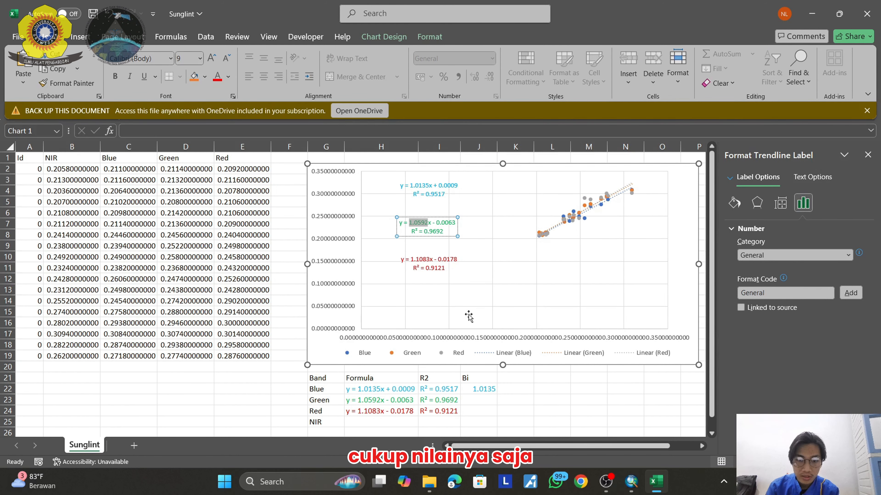
{"action": "scroll", "coordinate": [468, 315], "scroll_direction": "down", "scroll_amount": 1}
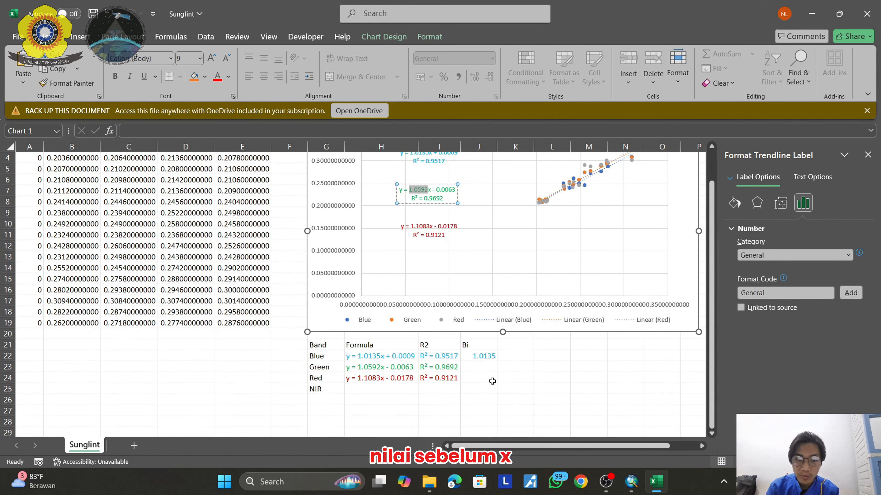
{"action": "left_click", "coordinate": [484, 366]}
{"action": "key", "text": "ctrl+v"}
Copy only the slope 1.1083 from the Red trendline's equation into Bi cell J24.
{"action": "left_click", "coordinate": [439, 230]}
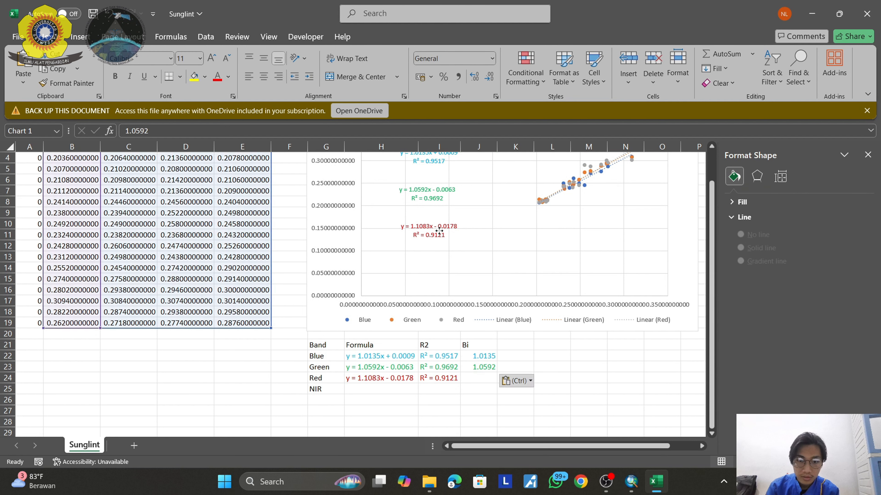
{"action": "left_click", "coordinate": [439, 231]}
{"action": "left_click", "coordinate": [411, 226]}
{"action": "left_click_drag", "start_coordinate": [409, 226], "coordinate": [429, 228]}
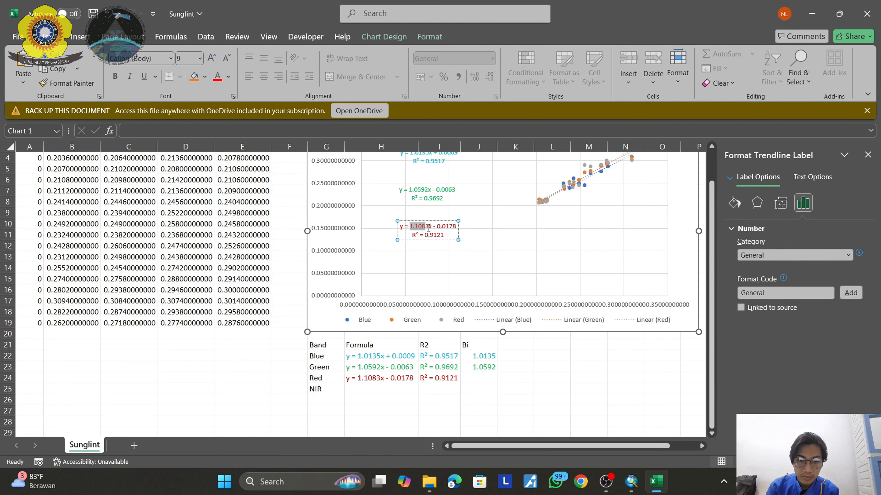
{"action": "left_click", "coordinate": [480, 377]}
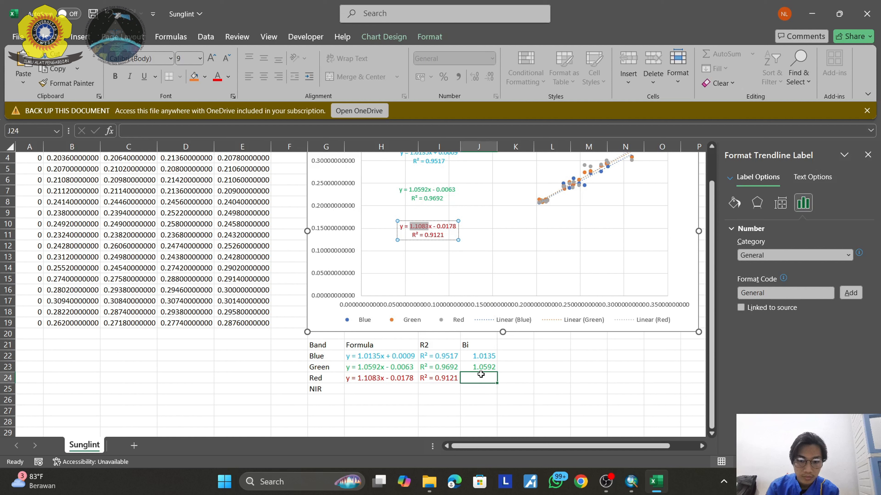
{"action": "key", "text": "ctrl+v"}
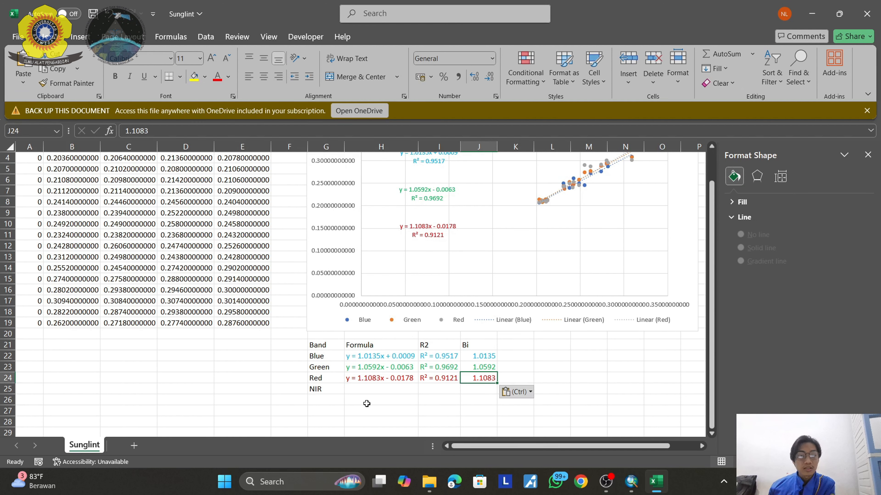
Calculate the minimum NIR value in cell H25 with the MIN function over the range B2:B19.
{"action": "left_click", "coordinate": [377, 390]}
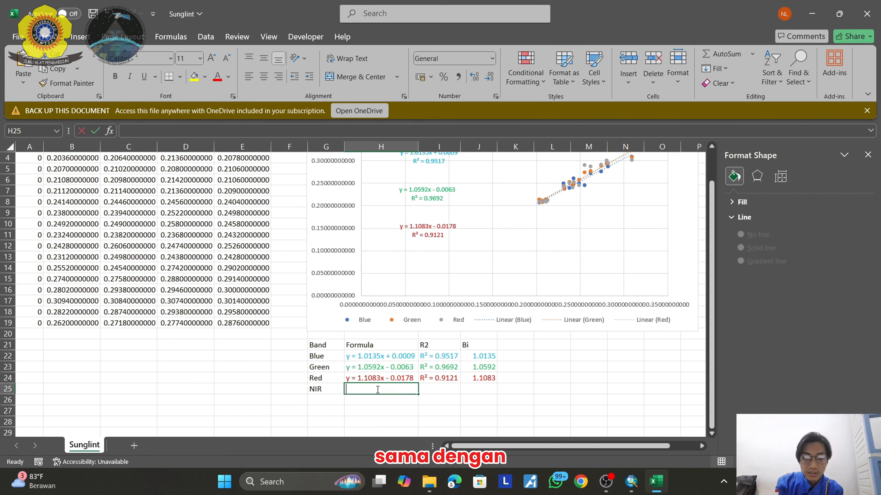
{"action": "type", "text": "="}
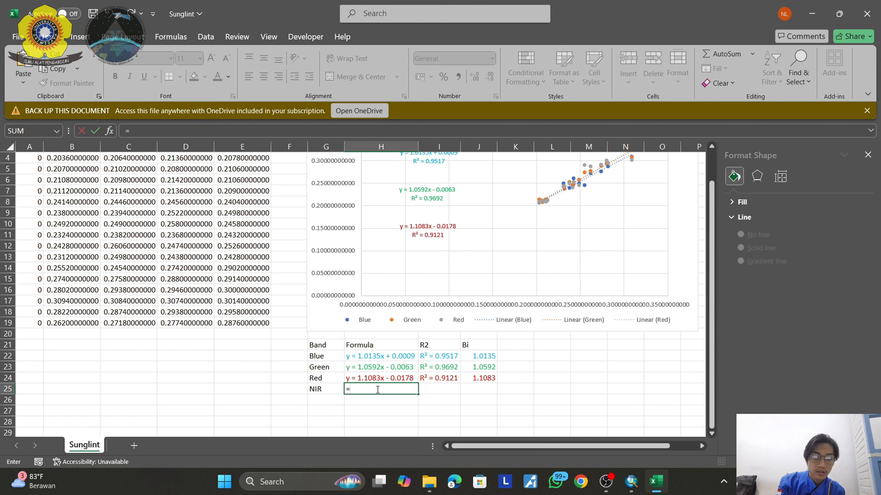
{"action": "type", "text": "mi"}
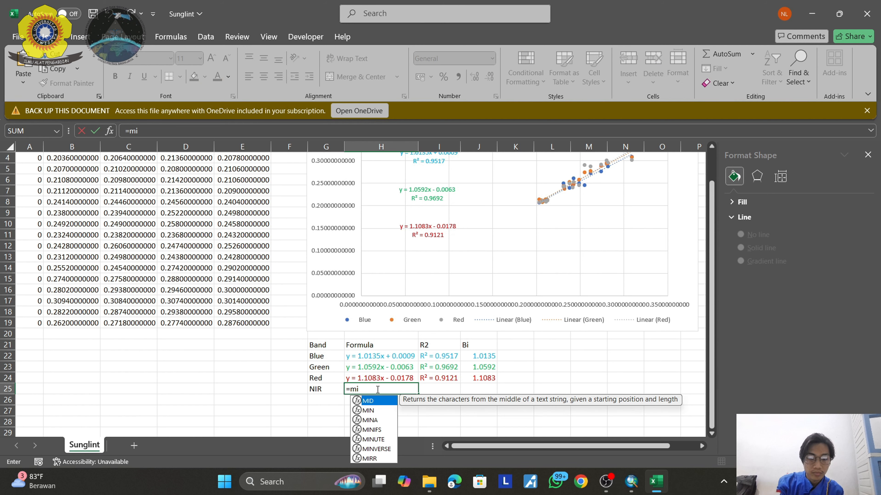
{"action": "type", "text": "n"}
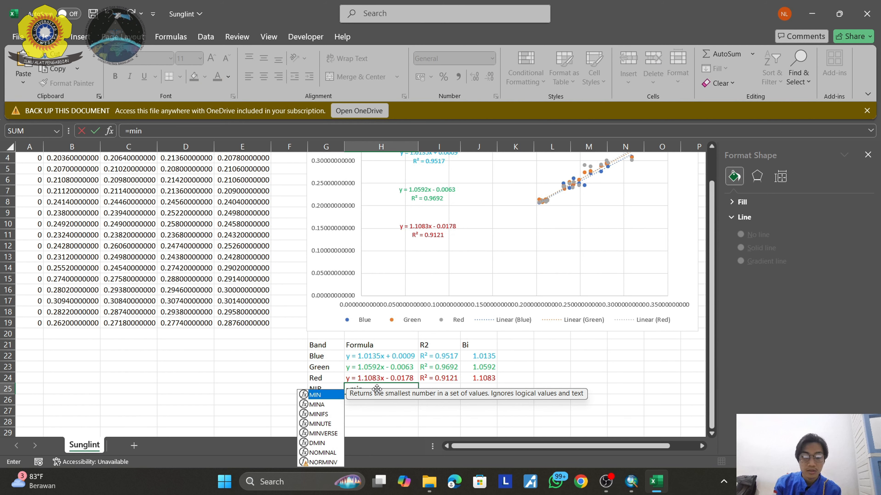
{"action": "double_click", "coordinate": [324, 396]}
{"action": "scroll", "coordinate": [94, 218], "scroll_direction": "up", "scroll_amount": 1}
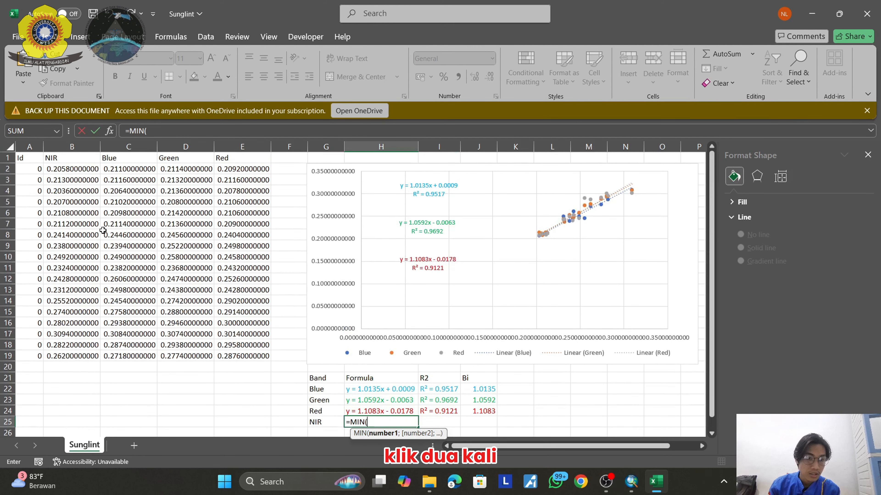
{"action": "left_click", "coordinate": [73, 169]}
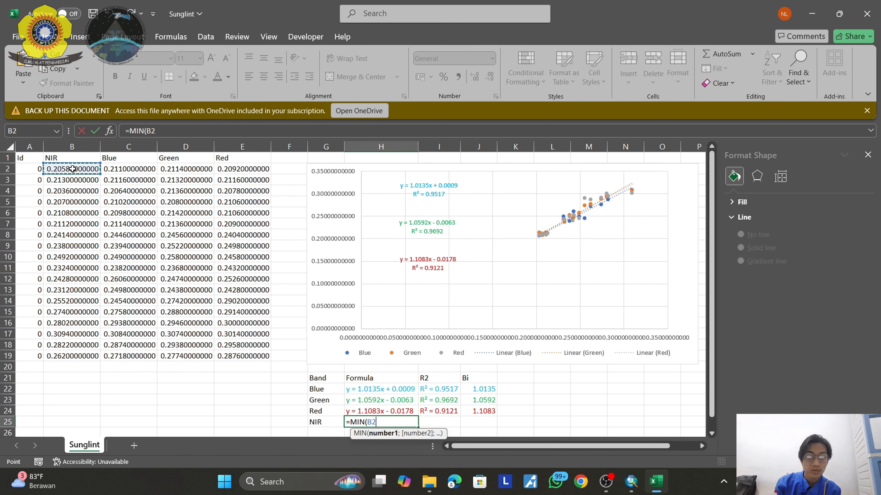
{"action": "left_click_drag", "start_coordinate": [73, 169], "coordinate": [73, 356]}
{"action": "key", "text": "Return"}
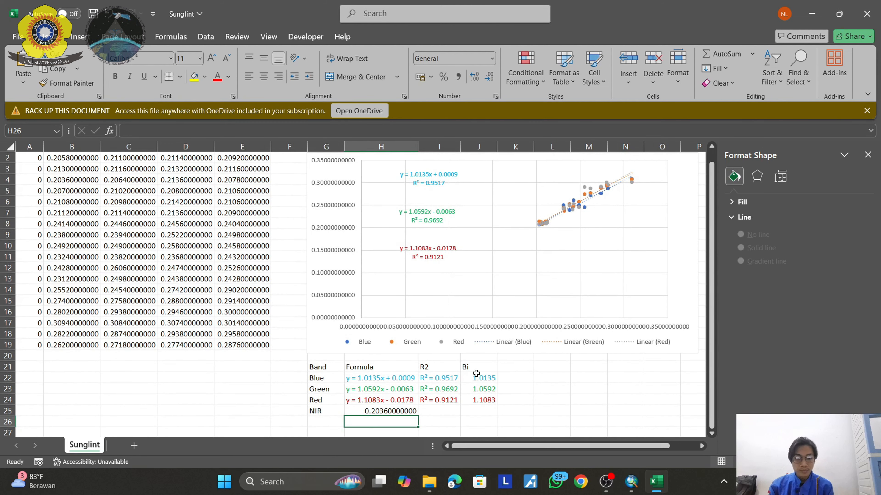
Reduce the NIR, Blue, Green and Red values in B2:E19 to five decimal places.
{"action": "scroll", "coordinate": [476, 373], "scroll_direction": "up", "scroll_amount": 1}
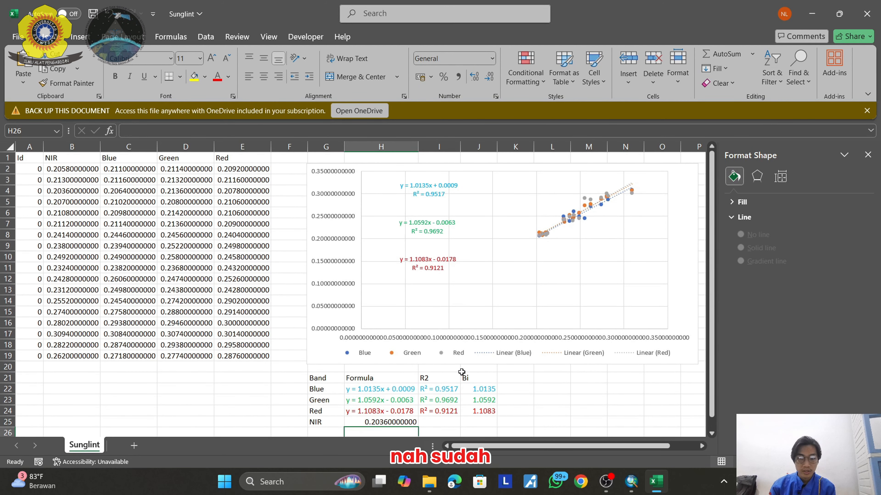
{"action": "left_click_drag", "start_coordinate": [69, 168], "coordinate": [245, 356]}
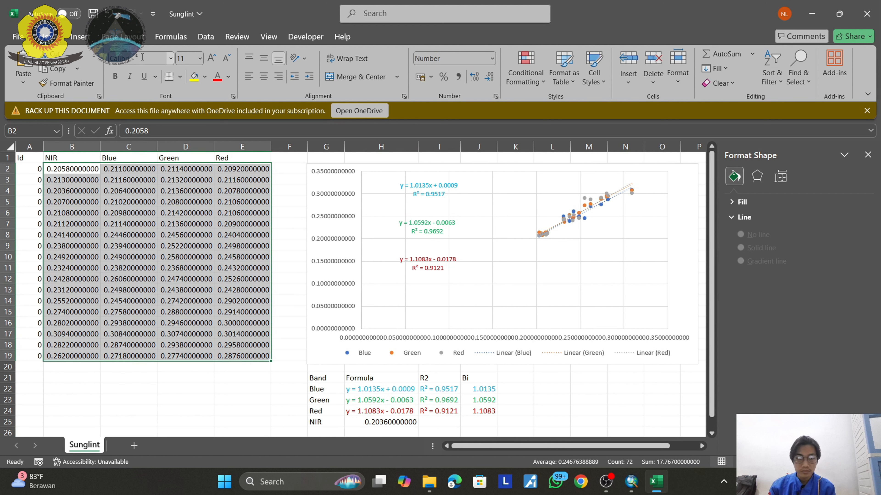
{"action": "left_click", "coordinate": [495, 80]}
{"action": "left_click", "coordinate": [495, 80]}
{"action": "left_click", "coordinate": [496, 80]}
{"action": "left_click", "coordinate": [495, 79]}
{"action": "left_click", "coordinate": [495, 80]}
{"action": "left_click", "coordinate": [495, 80]}
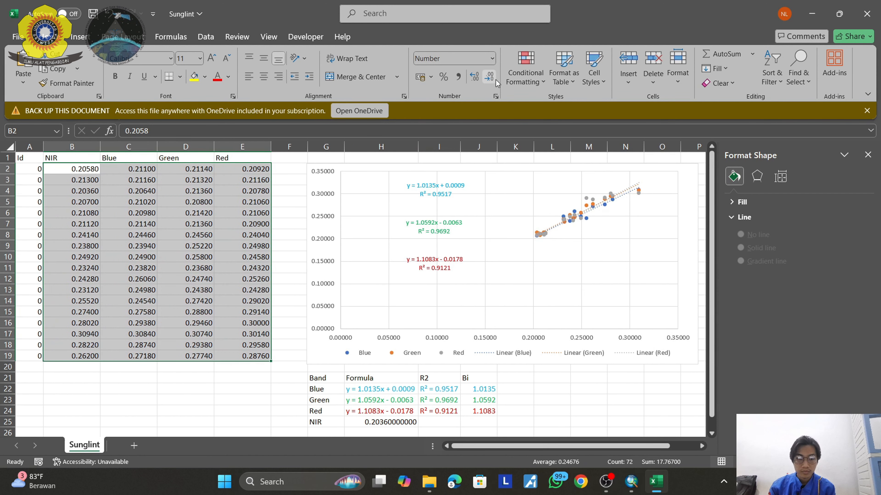
Switch to ArcMap and search the tools for "raster calculator".
{"action": "left_click", "coordinate": [631, 482]}
{"action": "left_click", "coordinate": [875, 268]}
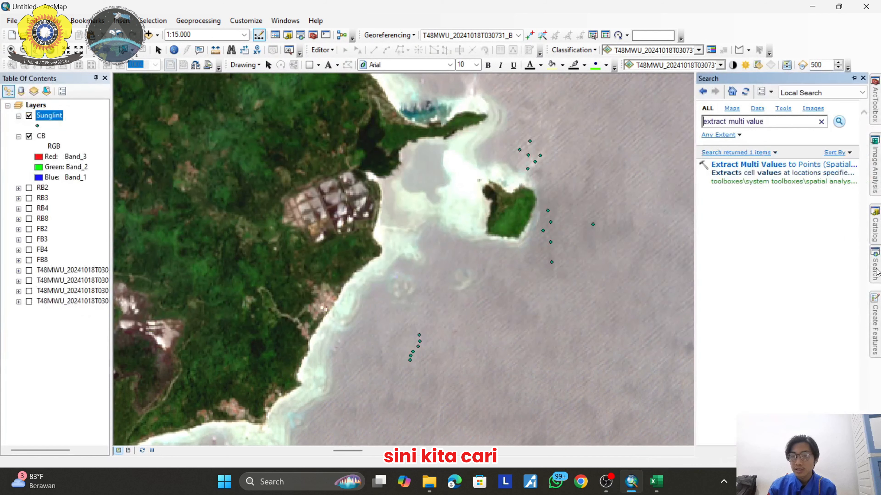
{"action": "left_click", "coordinate": [722, 121]}
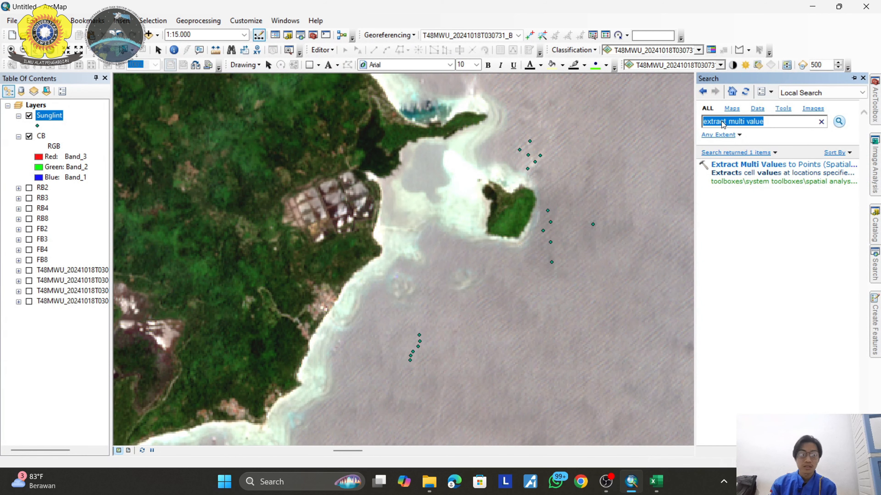
{"action": "type", "text": "raster calculator"}
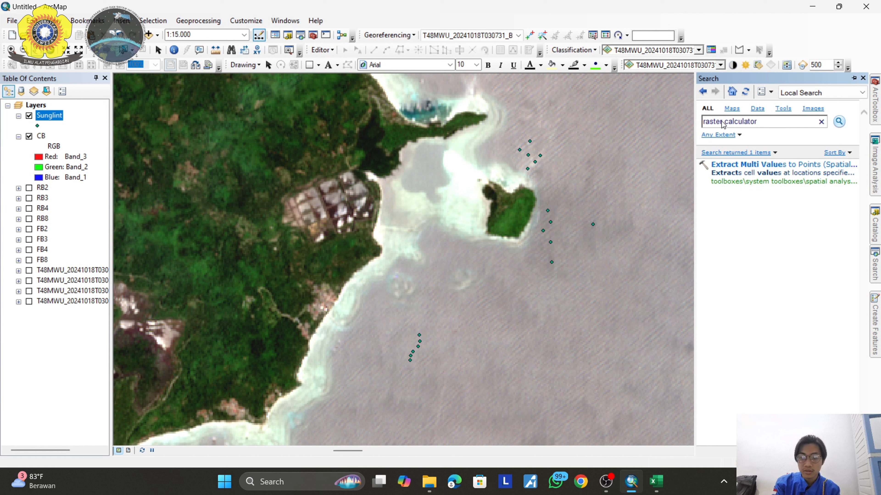
{"action": "key", "text": "Return"}
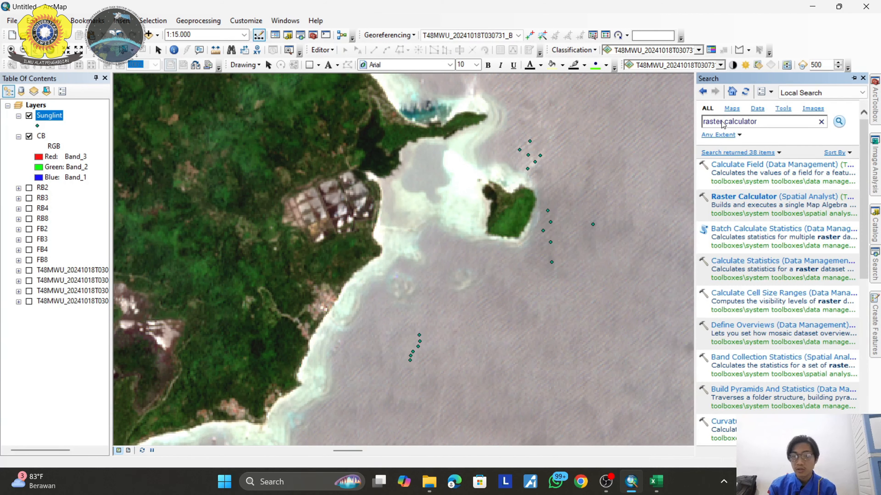
Open the Spatial Analyst Raster Calculator in batch mode and add two rows for a total of three expressions.
{"action": "right_click", "coordinate": [739, 201]}
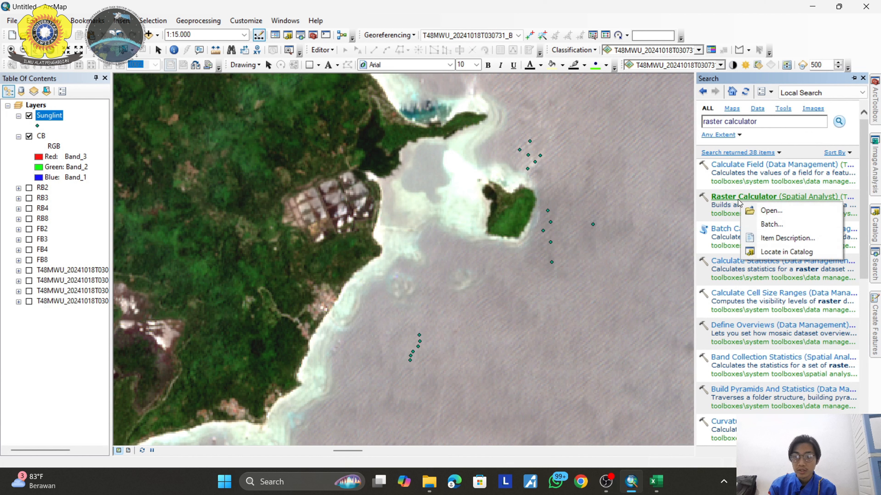
{"action": "left_click", "coordinate": [772, 224]}
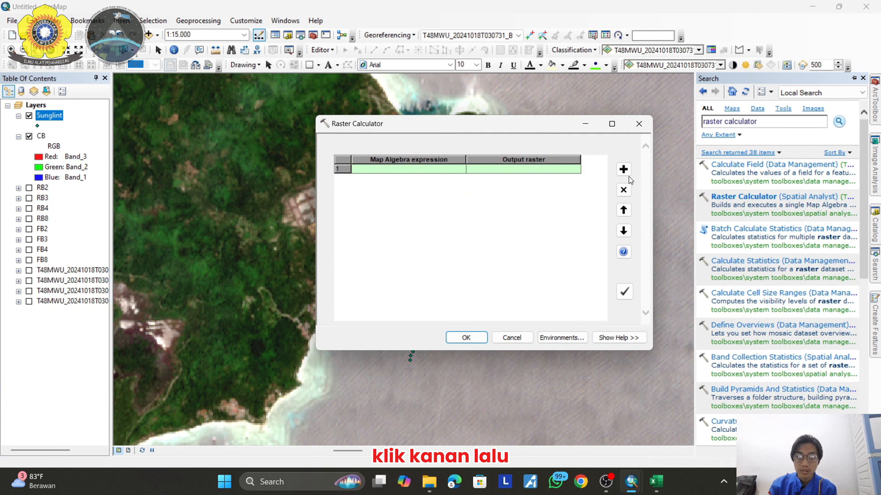
{"action": "left_click", "coordinate": [623, 170]}
{"action": "left_click", "coordinate": [624, 170]}
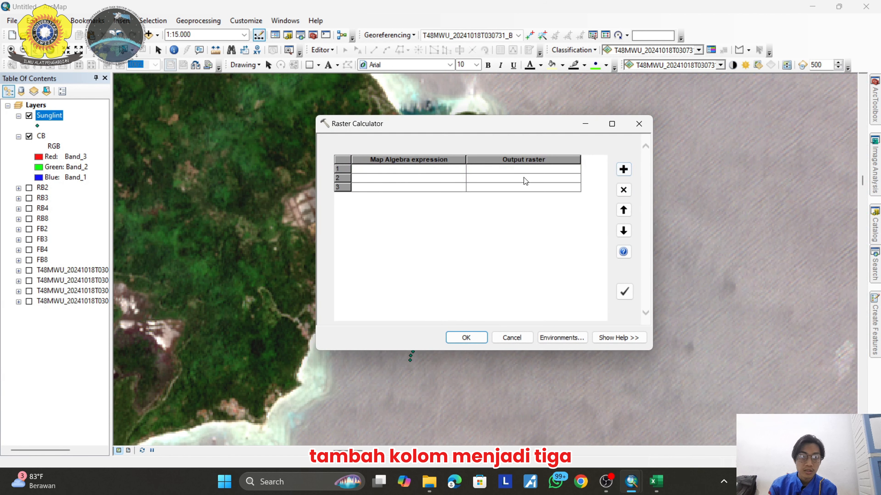
Begin the first row's map algebra expression with "RB2" - ( using the RB2 layer.
{"action": "double_click", "coordinate": [380, 169]}
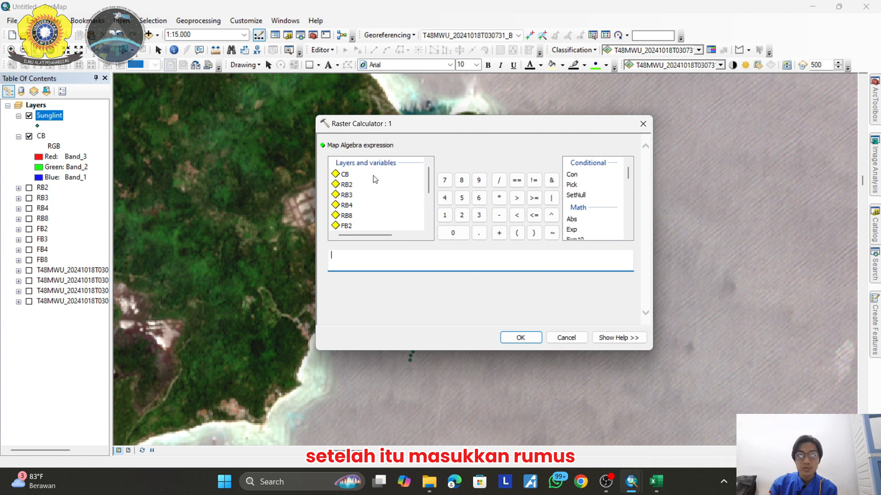
{"action": "double_click", "coordinate": [346, 185]}
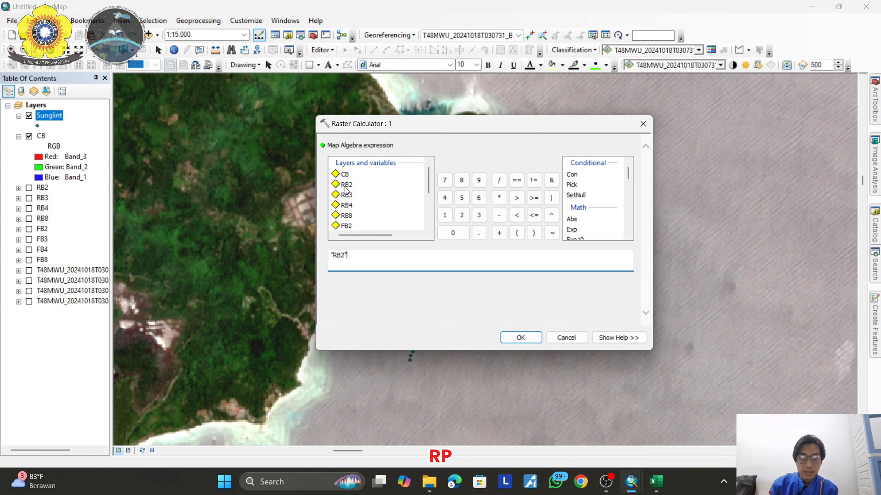
{"action": "left_click", "coordinate": [496, 220]}
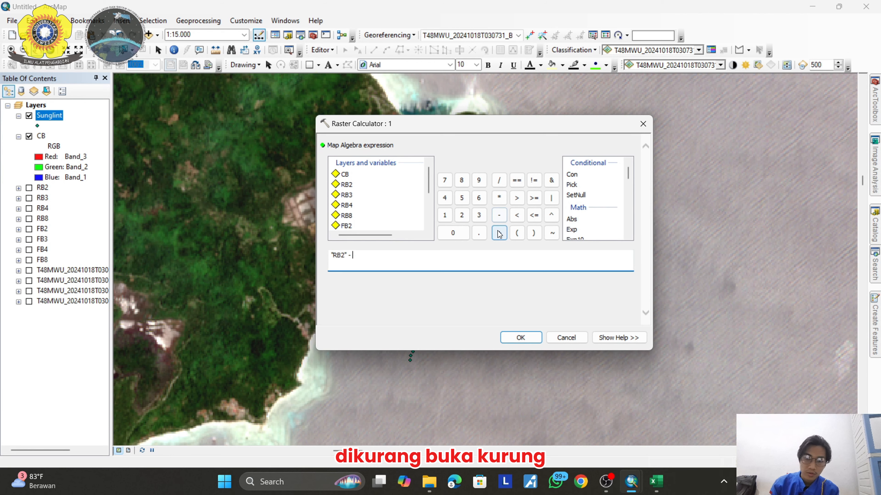
{"action": "left_click", "coordinate": [518, 238]}
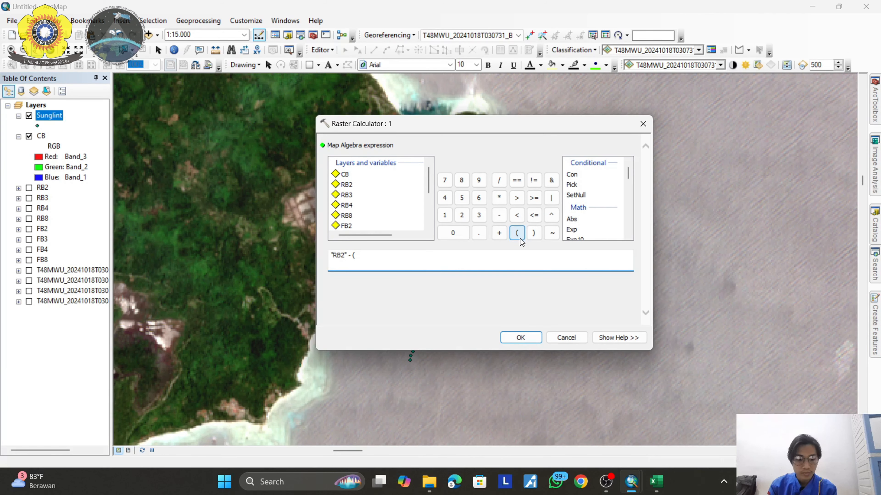
Copy the Blue Bi value 1.0135 from cell J22 of the Sunglint workbook in Excel into ArcMap's first expression after the opening bracket.
{"action": "key", "text": "super+Tab"}
{"action": "left_click", "coordinate": [405, 93]}
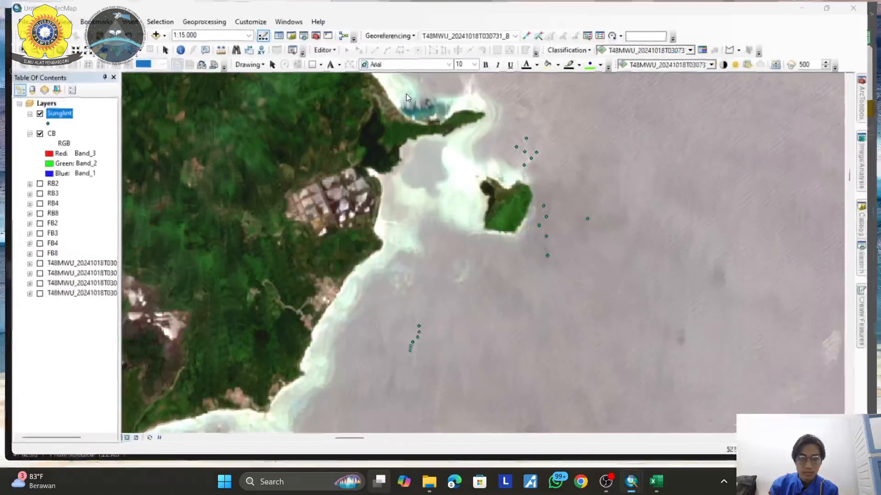
{"action": "key", "text": "super+Tab"}
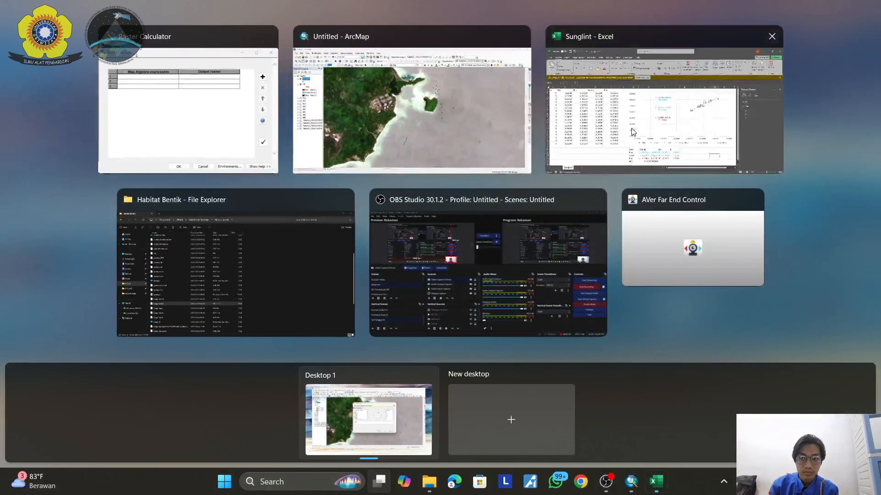
{"action": "left_click", "coordinate": [599, 128]}
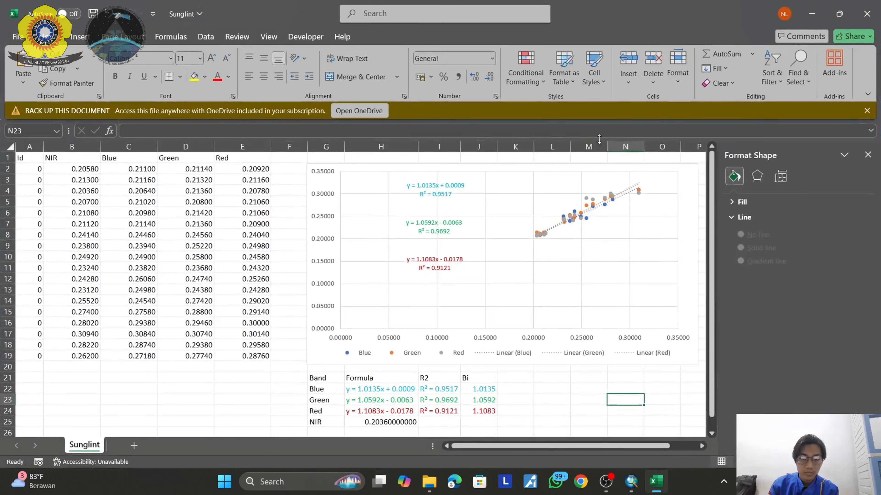
{"action": "left_click", "coordinate": [482, 391]}
{"action": "right_click", "coordinate": [481, 391]}
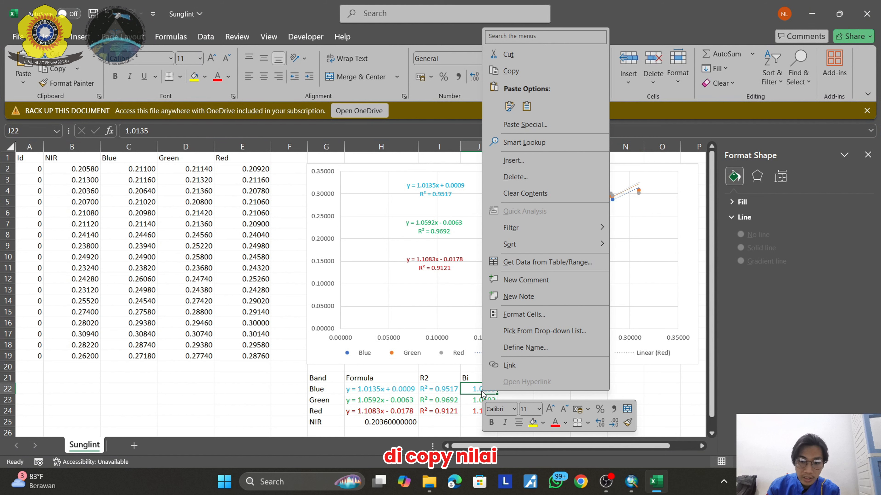
{"action": "left_click", "coordinate": [520, 71]}
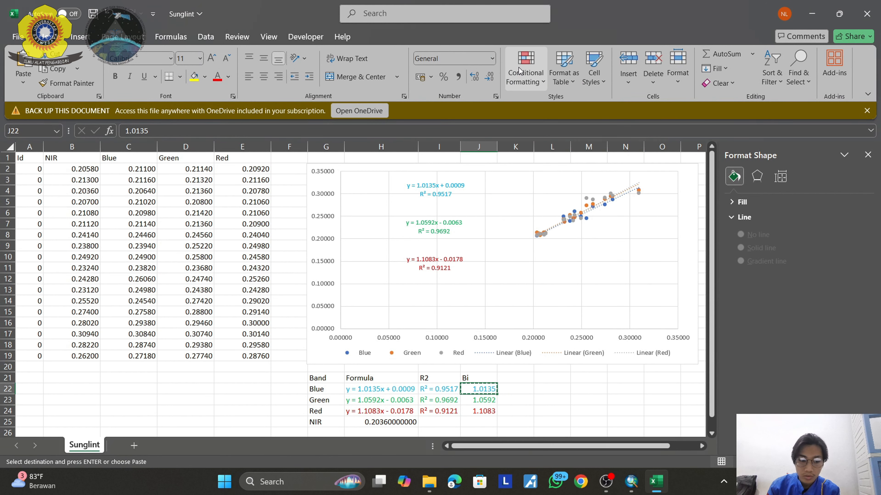
{"action": "key", "text": "super+Tab"}
{"action": "left_click", "coordinate": [380, 217]}
{"action": "left_click", "coordinate": [376, 271]}
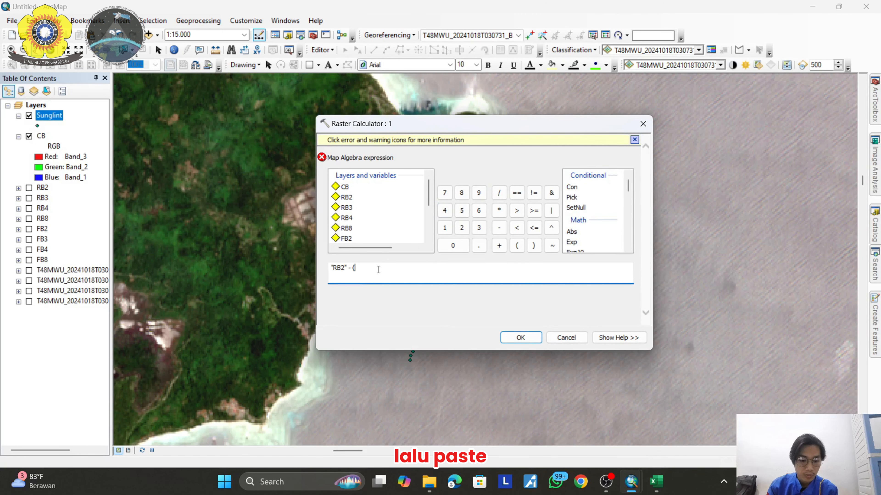
{"action": "key", "text": "ctrl+v"}
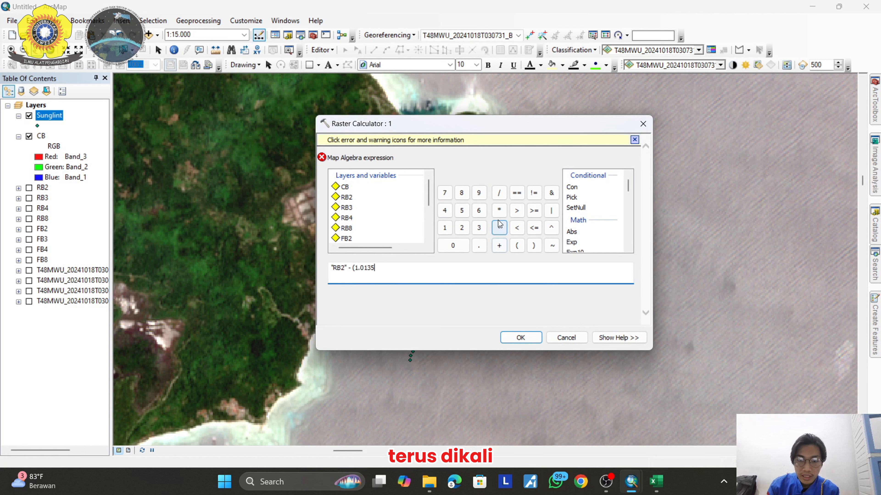
Continue the first expression with * ("RB8" - to multiply the slope by the NIR difference.
{"action": "left_click", "coordinate": [499, 211]}
{"action": "left_click", "coordinate": [516, 246]}
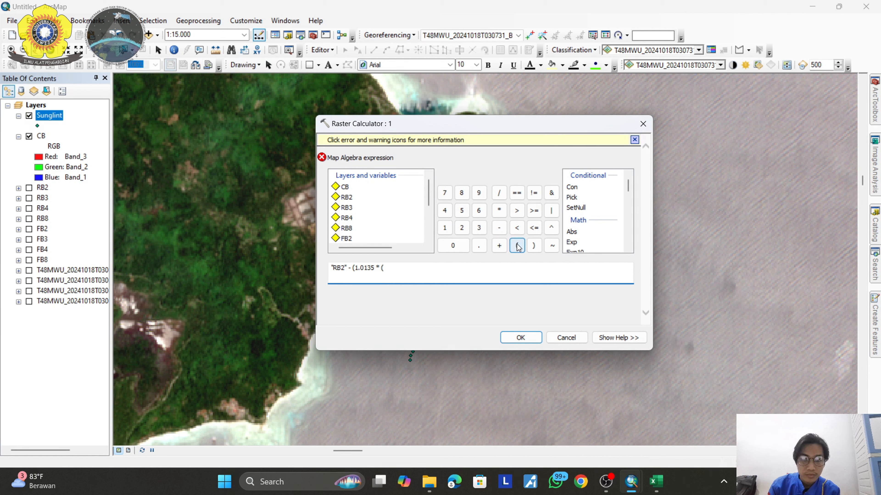
{"action": "double_click", "coordinate": [346, 229]}
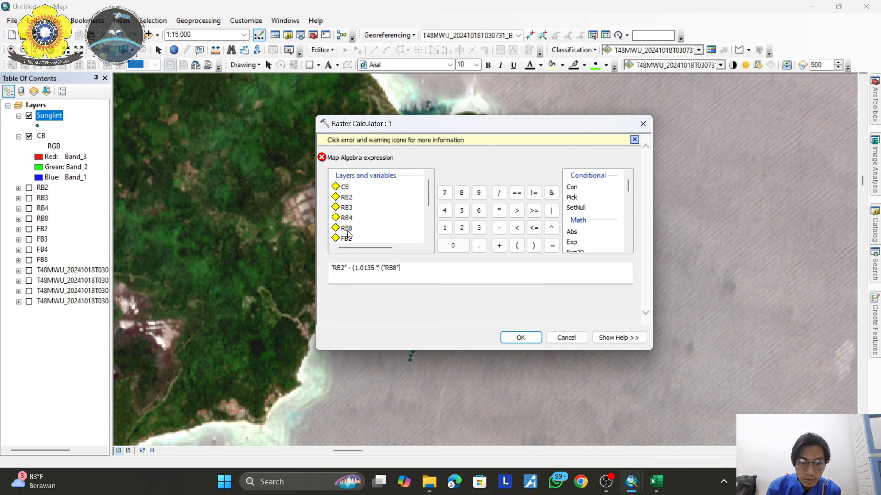
{"action": "left_click", "coordinate": [499, 228]}
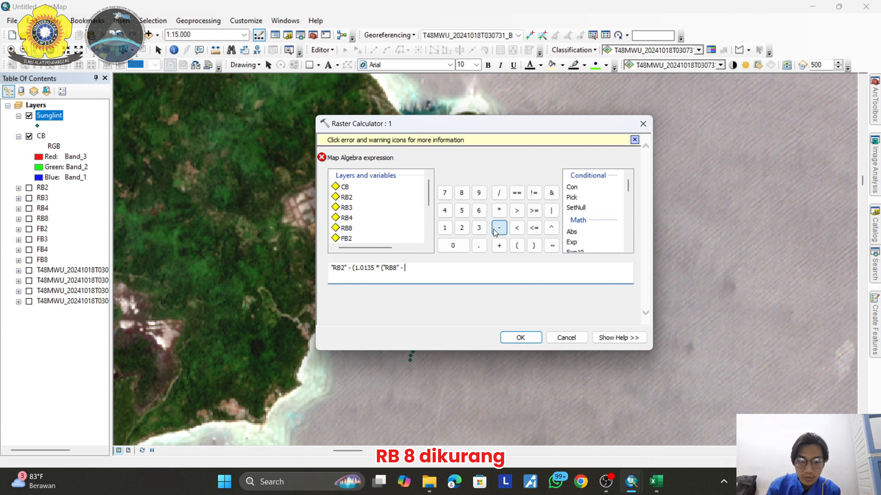
Paste the minimum NIR 0.2036 from Excel cell H25 into ArcMap's first expression, close both brackets and accept the expression.
{"action": "key", "text": "alt+Tab"}
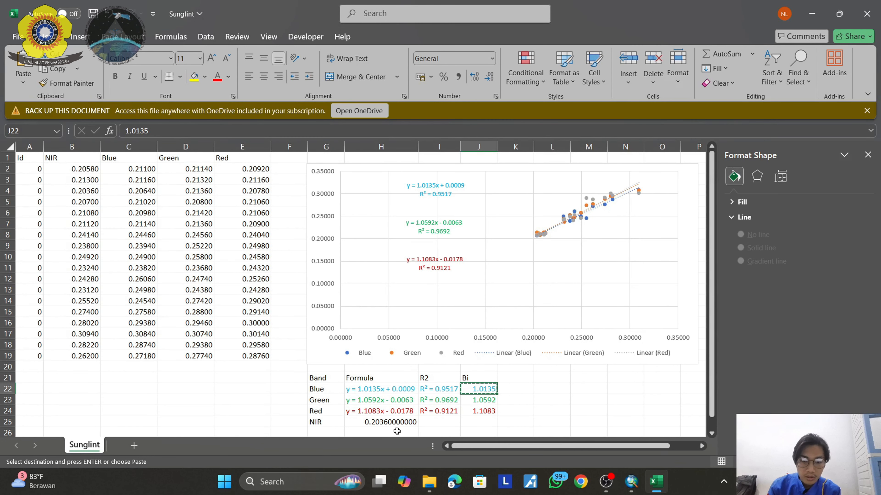
{"action": "right_click", "coordinate": [389, 426]}
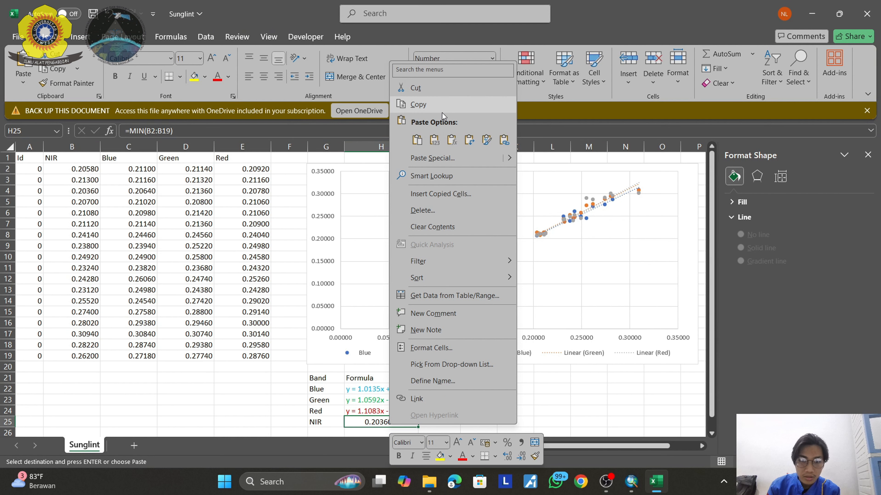
{"action": "left_click", "coordinate": [442, 108]}
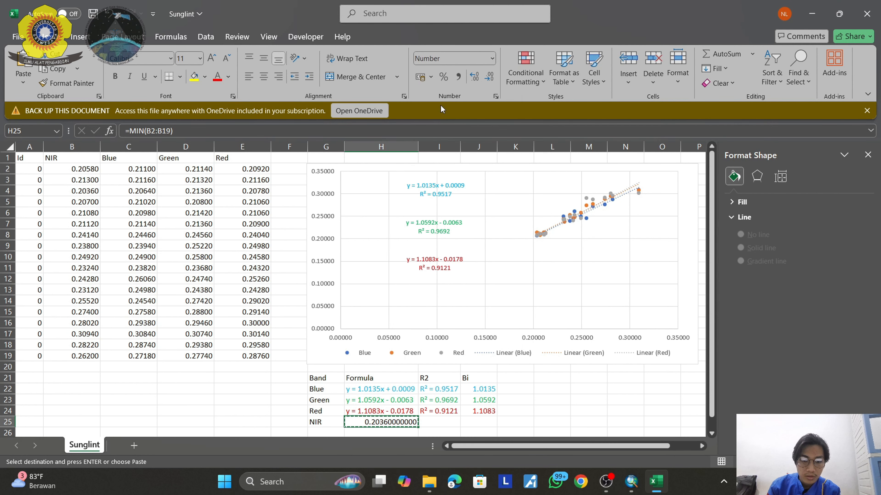
{"action": "key", "text": "alt+Tab"}
{"action": "left_click", "coordinate": [435, 270]}
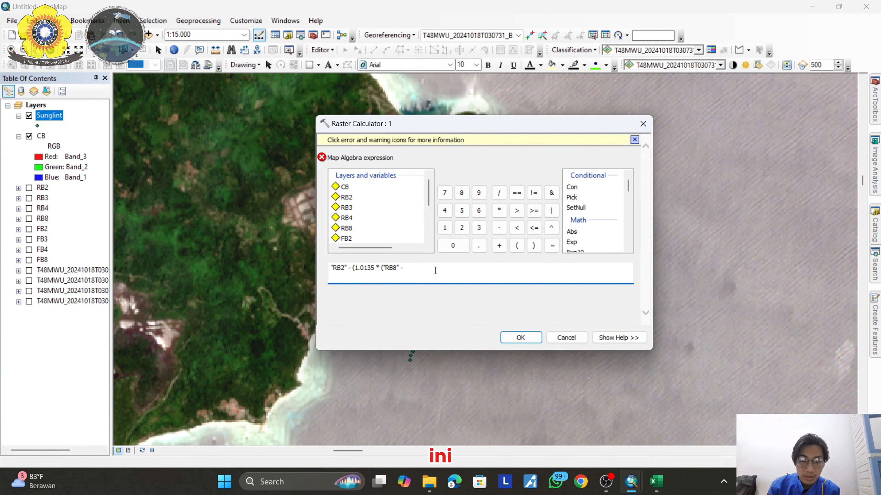
{"action": "key", "text": "ctrl+v"}
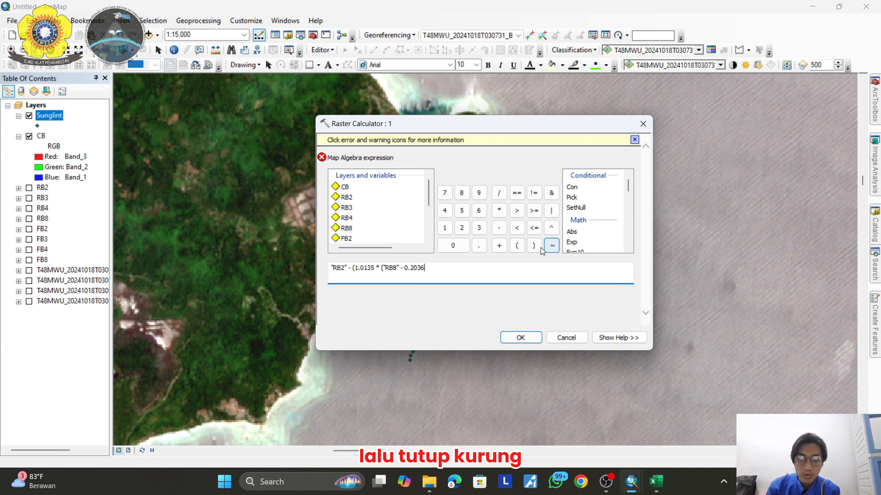
{"action": "left_click", "coordinate": [534, 245]}
{"action": "left_click", "coordinate": [534, 246]}
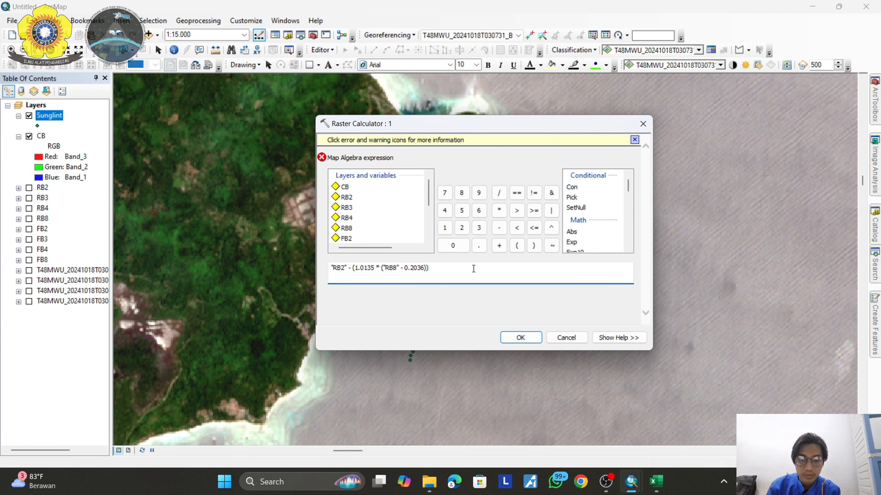
{"action": "left_click", "coordinate": [531, 341]}
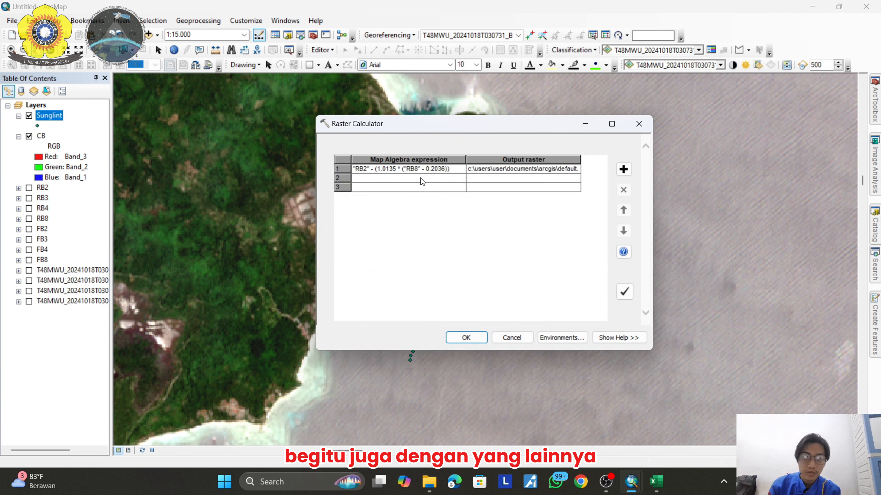
Begin the second row's map algebra expression with "RB3" - ( using the RB3 layer.
{"action": "key", "text": "alt+Tab"}
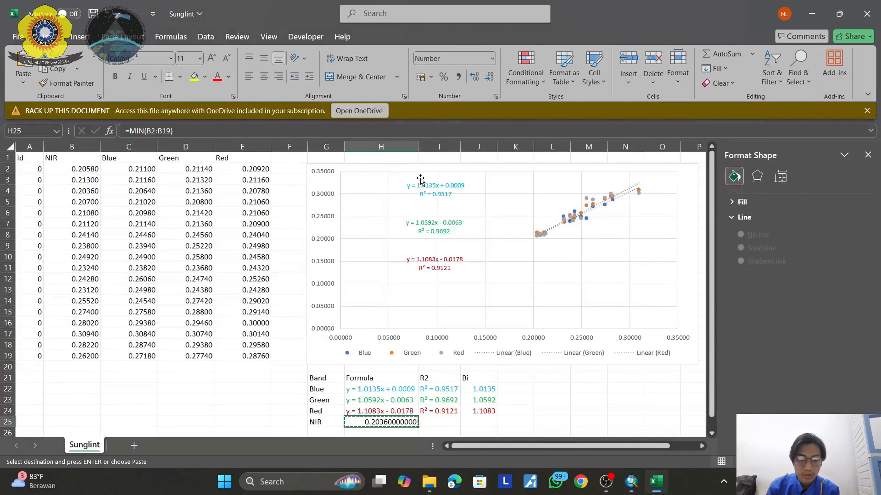
{"action": "key", "text": "alt+Tab"}
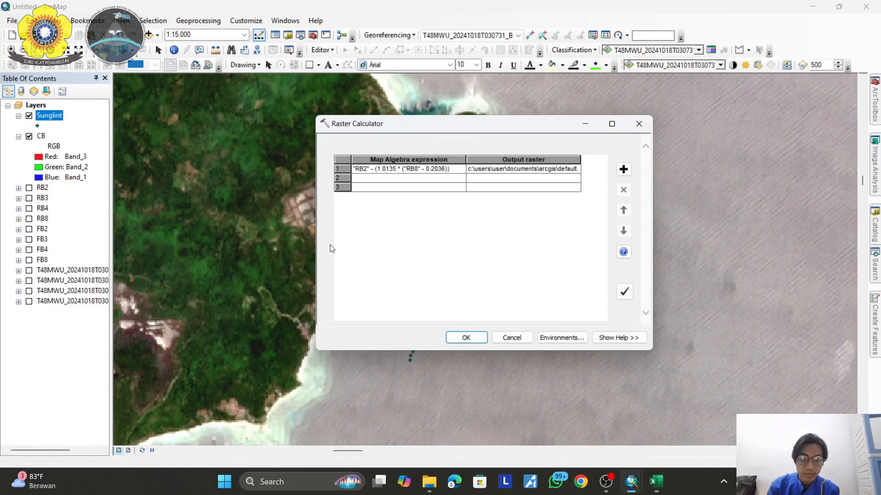
{"action": "double_click", "coordinate": [404, 177]}
{"action": "double_click", "coordinate": [351, 207]}
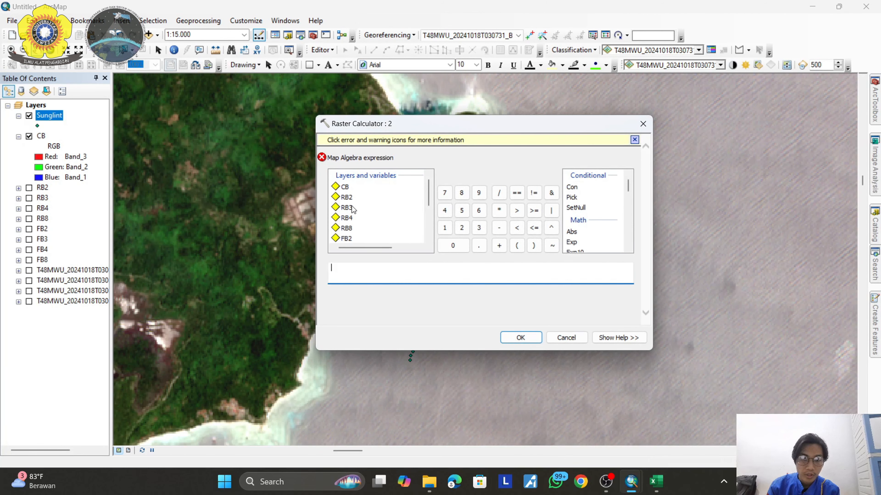
{"action": "left_click", "coordinate": [498, 227]}
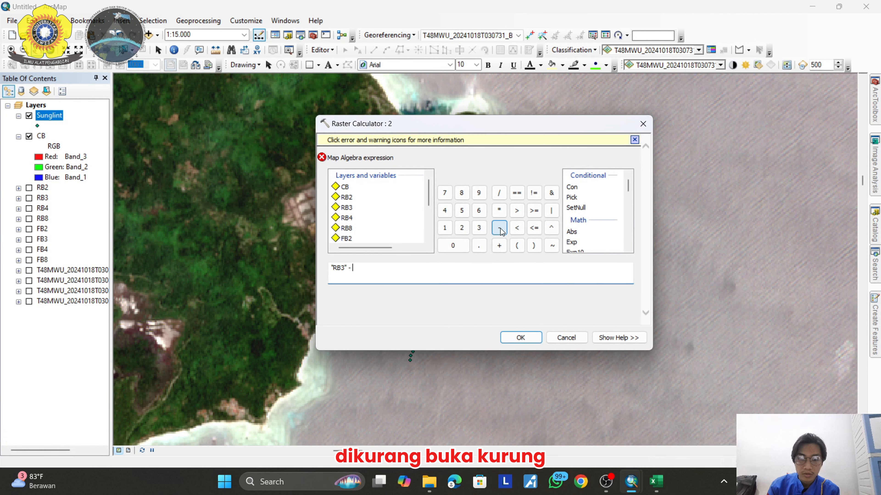
{"action": "left_click", "coordinate": [517, 245]}
Copy the Green Bi value 1.0592 from cell J23 of the Sunglint workbook in Excel into ArcMap's second expression after the opening bracket.
{"action": "key", "text": "alt+Tab"}
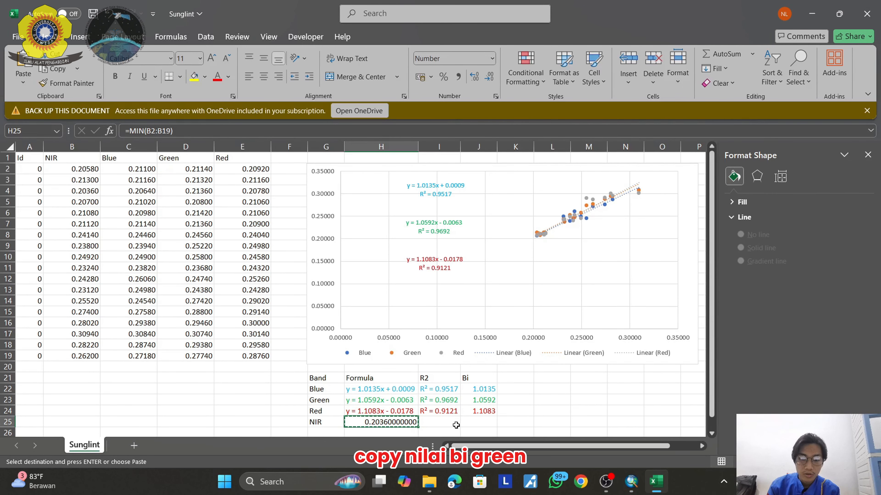
{"action": "right_click", "coordinate": [472, 410]}
{"action": "right_click", "coordinate": [466, 401]}
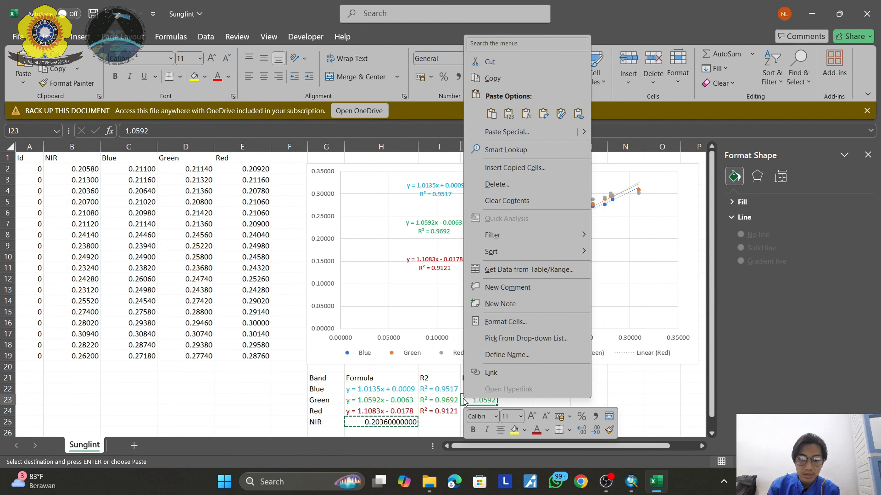
{"action": "left_click", "coordinate": [490, 80]}
{"action": "key", "text": "alt+Tab"}
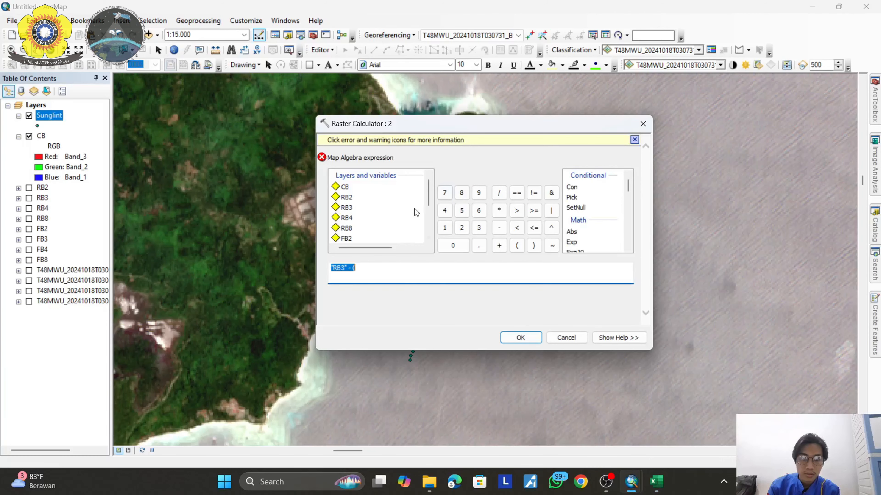
{"action": "left_click", "coordinate": [388, 274]}
{"action": "key", "text": "ctrl+v"}
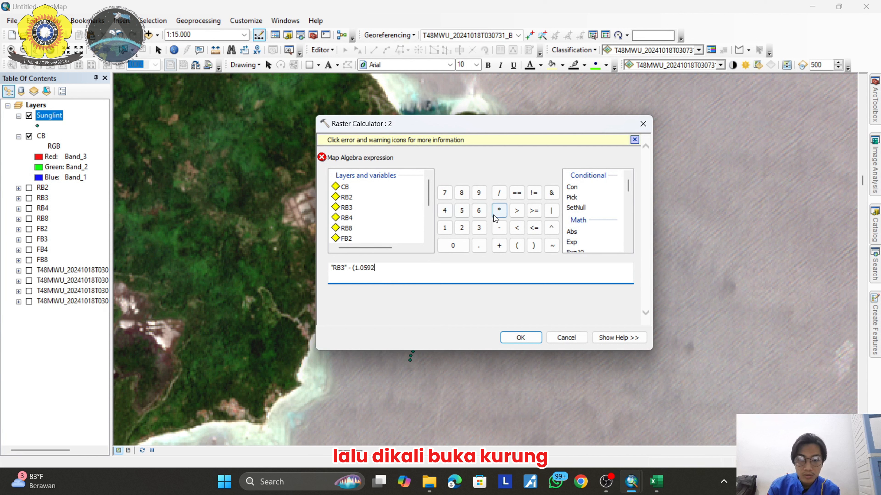
Continue the second expression with * ("RB8" - to multiply the Green slope by the NIR difference.
{"action": "left_click", "coordinate": [498, 210]}
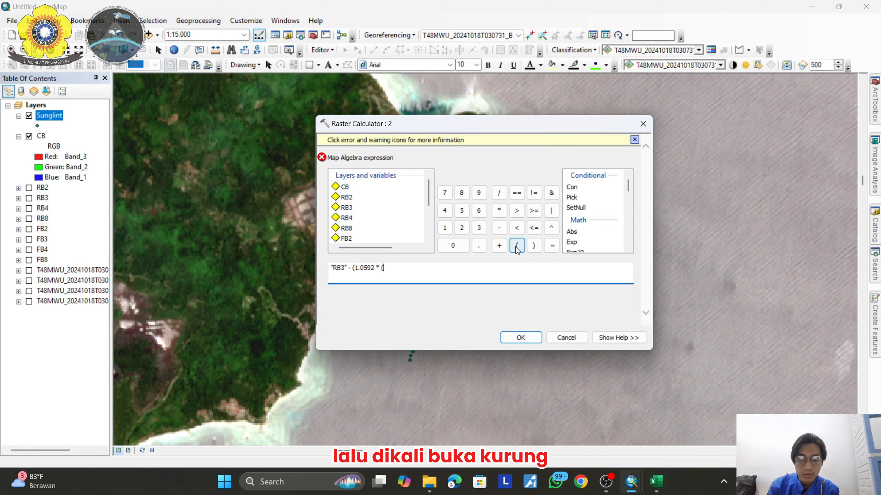
{"action": "key", "text": "alt+Tab"}
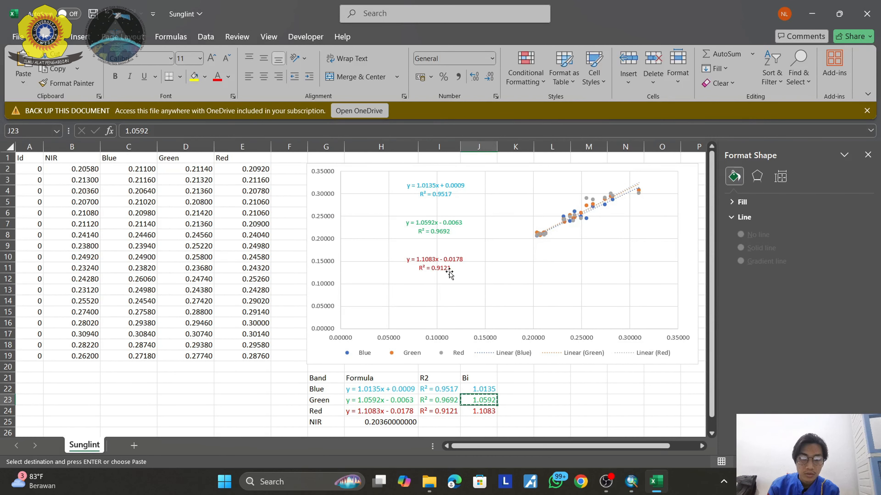
{"action": "key", "text": "alt+Tab"}
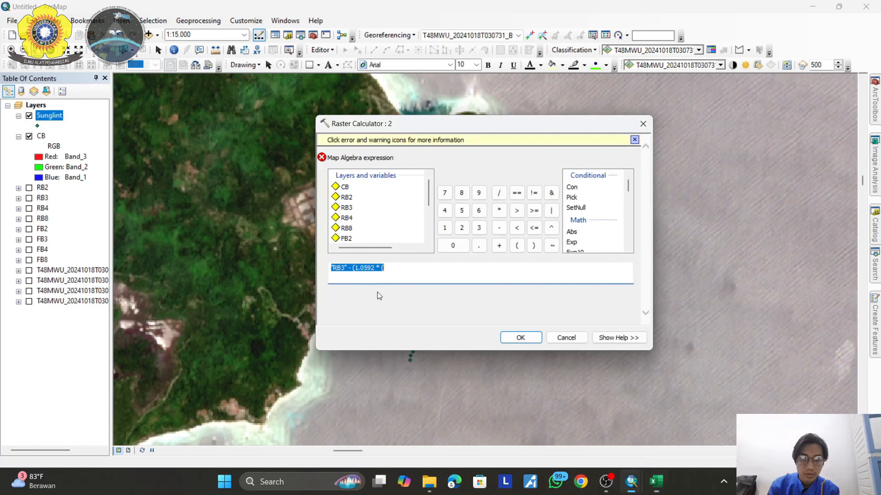
{"action": "double_click", "coordinate": [346, 228]}
{"action": "key", "text": "ctrl+z"}
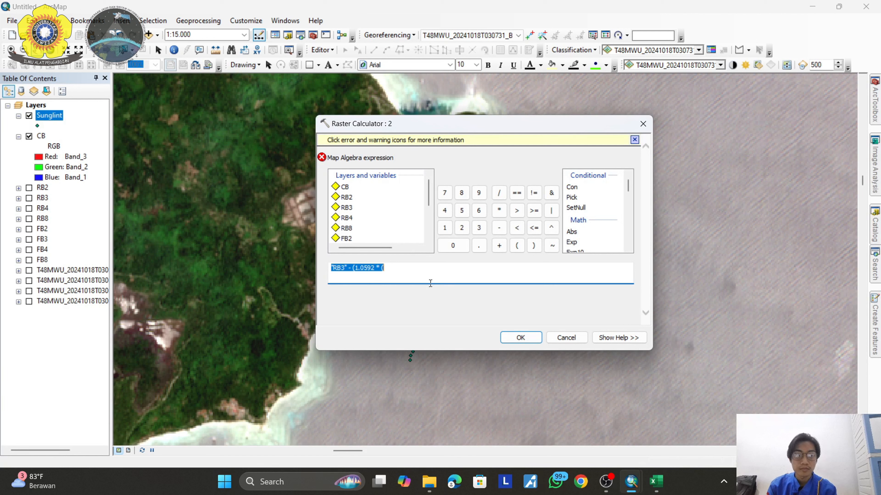
{"action": "left_click", "coordinate": [423, 274]}
{"action": "double_click", "coordinate": [346, 228]}
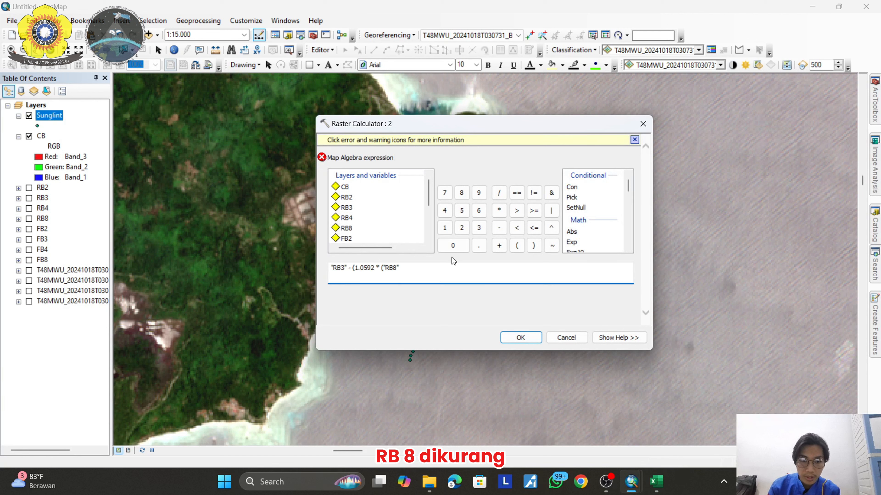
{"action": "left_click", "coordinate": [497, 229]}
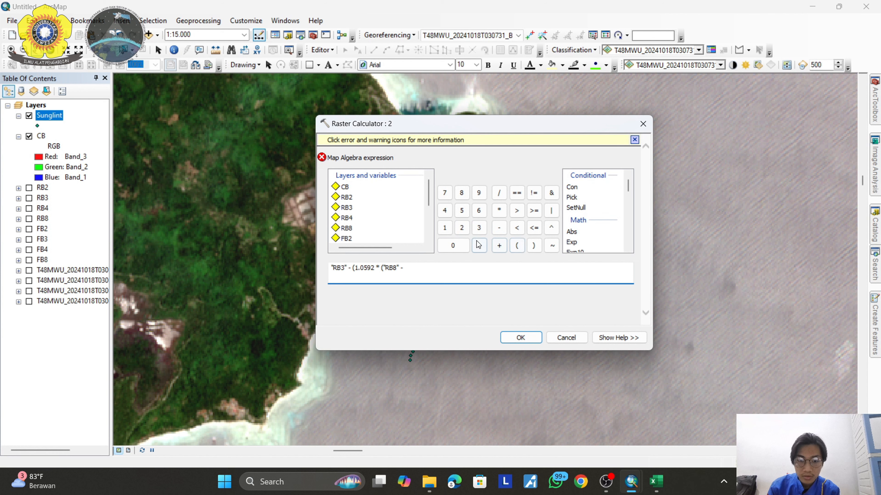
Copy the minimum NIR 0.2036 from Excel cell H25 into ArcMap's second expression, close both brackets and accept the expression.
{"action": "key", "text": "alt+Tab"}
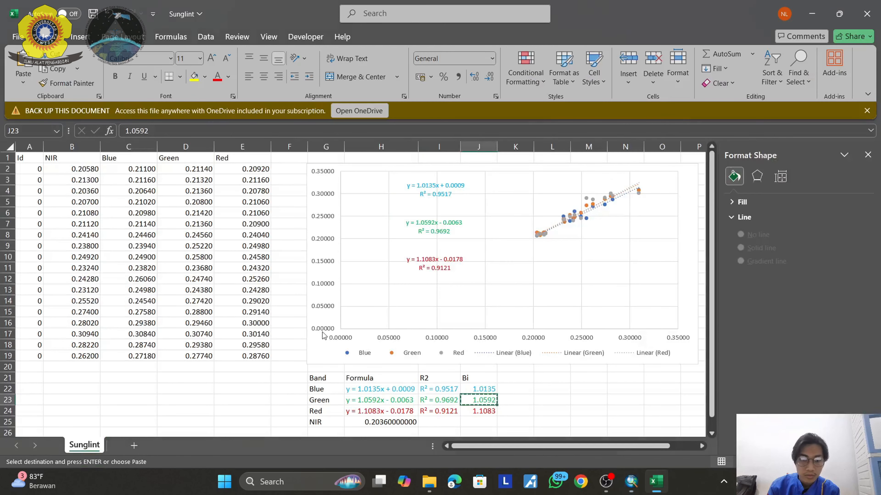
{"action": "right_click", "coordinate": [382, 422]}
{"action": "left_click", "coordinate": [423, 108]}
{"action": "key", "text": "alt+Tab"}
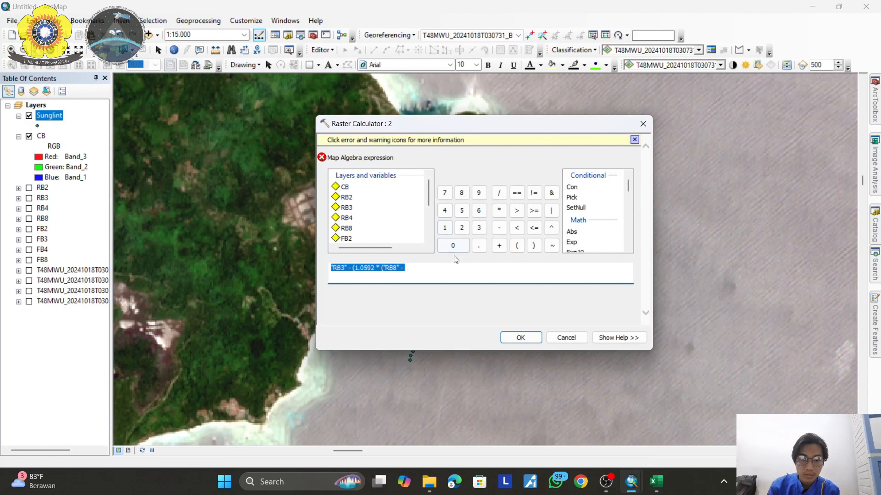
{"action": "left_click", "coordinate": [428, 269]}
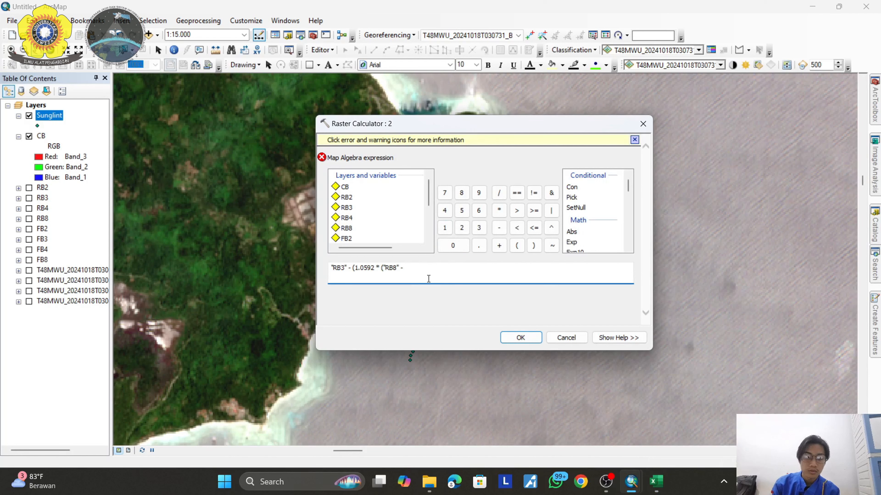
{"action": "key", "text": "ctrl+v"}
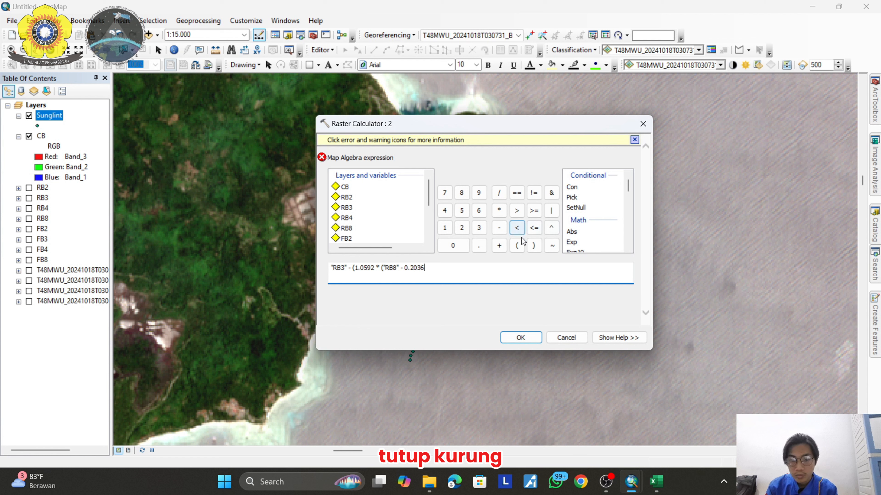
{"action": "left_click", "coordinate": [533, 246]}
{"action": "left_click", "coordinate": [534, 246]}
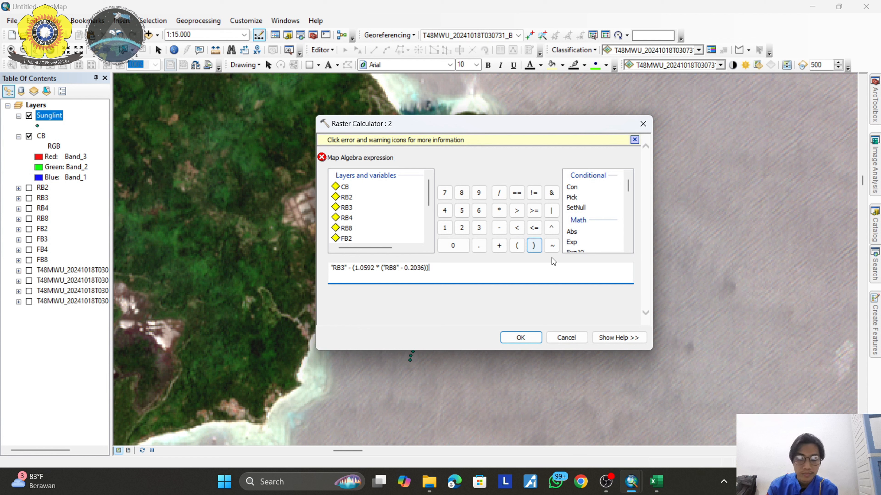
{"action": "left_click", "coordinate": [523, 338]}
Begin the third row's map algebra expression with "RB4" - ( using the RB4 layer.
{"action": "double_click", "coordinate": [414, 189]}
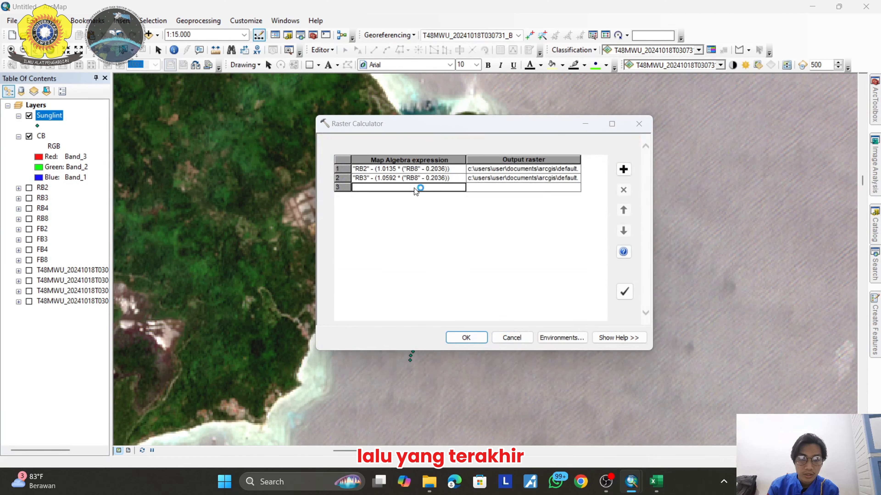
{"action": "double_click", "coordinate": [349, 218]}
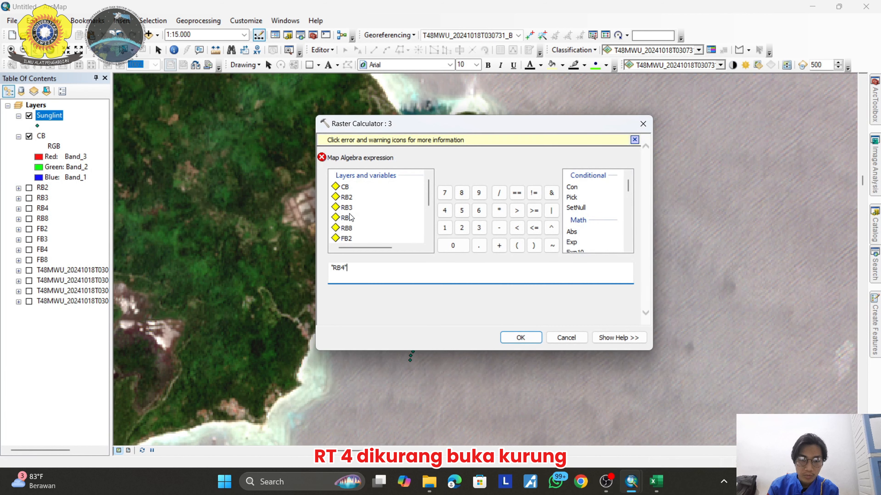
{"action": "left_click", "coordinate": [498, 227]}
{"action": "left_click", "coordinate": [517, 246]}
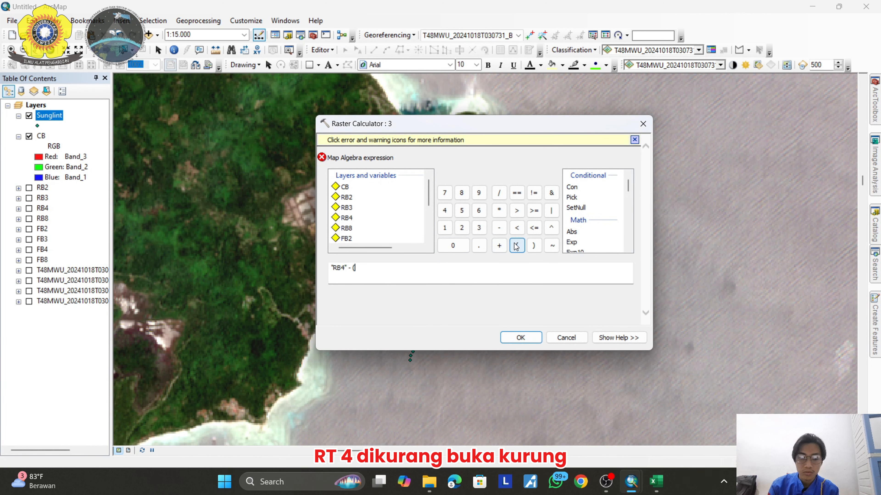
Copy the Red Bi value 1.1083 from Excel cell J24 into ArcMap's third expression after the opening bracket.
{"action": "key", "text": "super+Tab"}
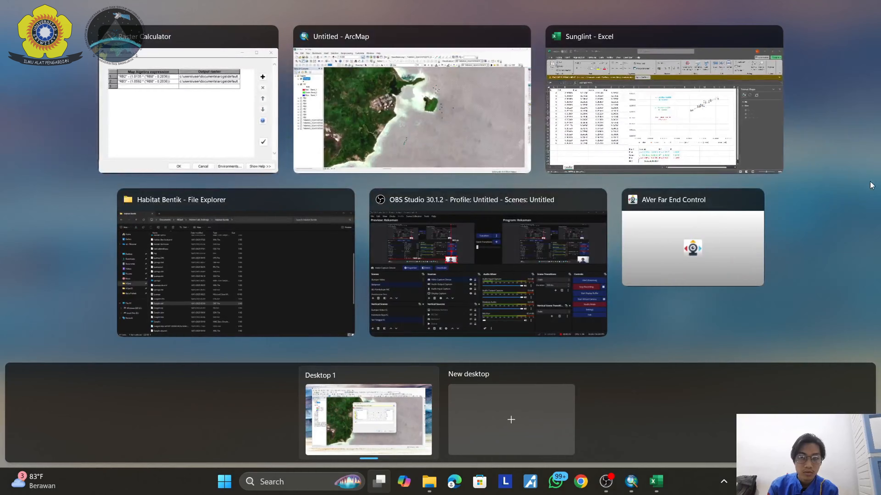
{"action": "left_click", "coordinate": [694, 148]}
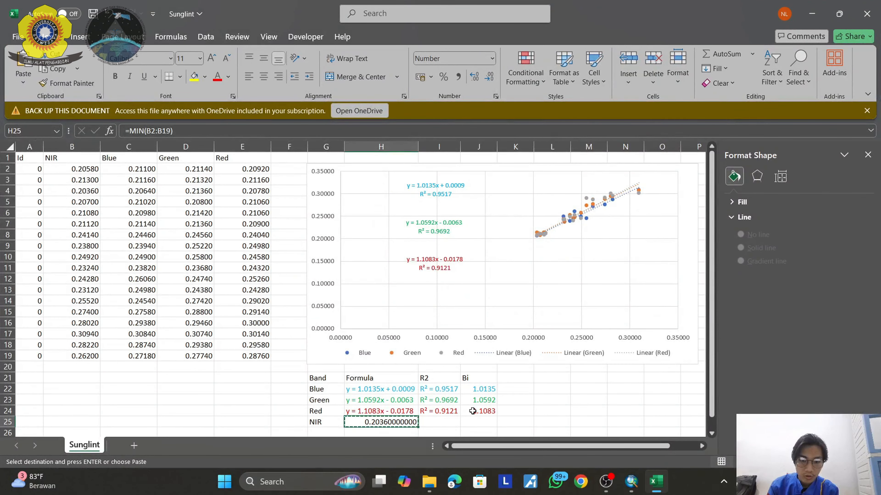
{"action": "right_click", "coordinate": [472, 411]}
{"action": "left_click", "coordinate": [525, 94]}
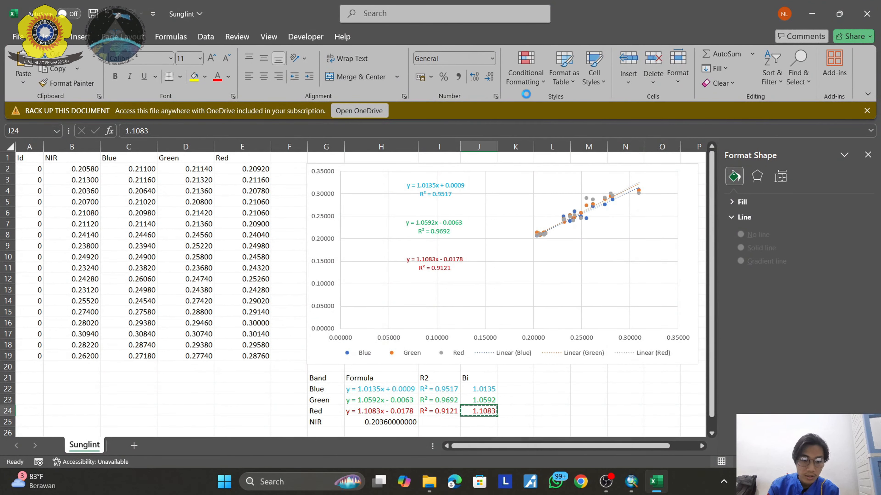
{"action": "key", "text": "alt+Tab"}
{"action": "left_click", "coordinate": [388, 267]}
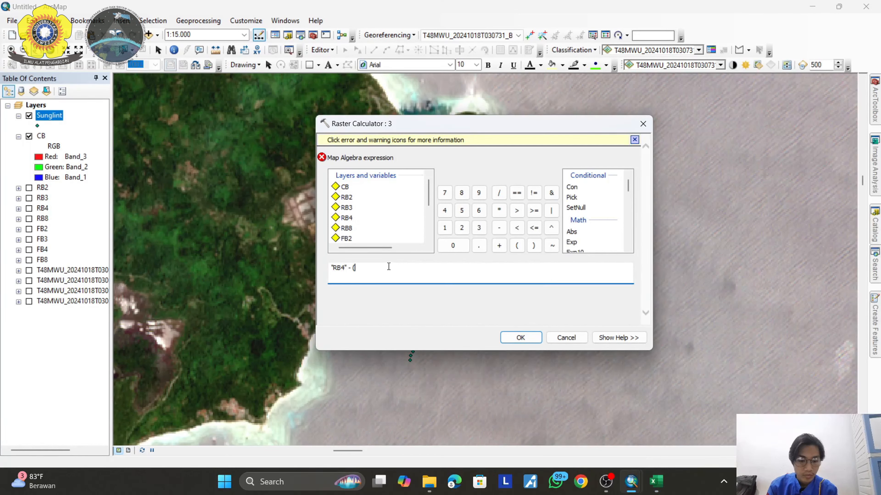
{"action": "key", "text": "ctrl+v"}
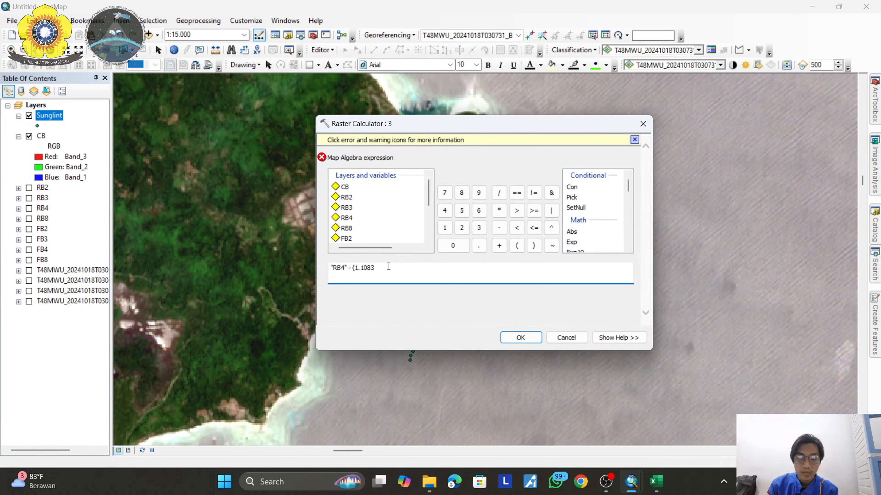
Continue the third expression with * ("RB8" - and paste the minimum NIR from Excel cell H25 into it in ArcMap.
{"action": "left_click", "coordinate": [499, 210]}
{"action": "key", "text": "alt+Tab"}
{"action": "right_click", "coordinate": [381, 422]}
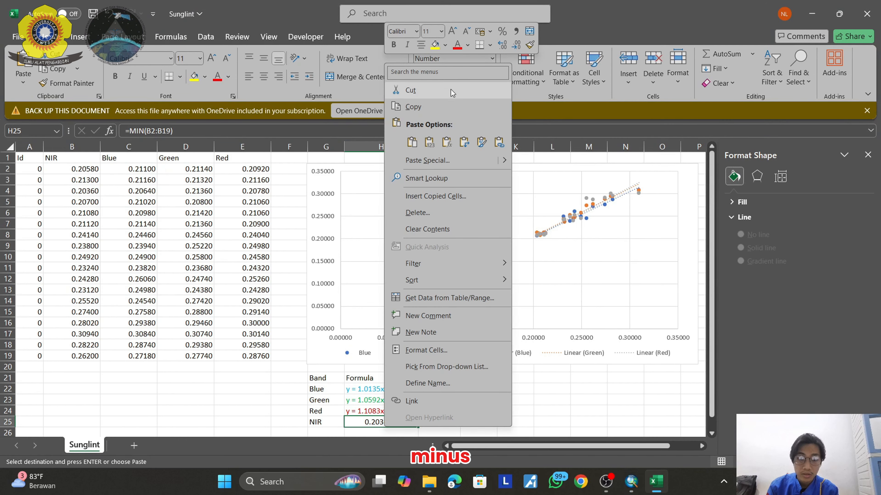
{"action": "left_click", "coordinate": [443, 107]}
{"action": "key", "text": "alt+Tab"}
{"action": "left_click", "coordinate": [498, 272]}
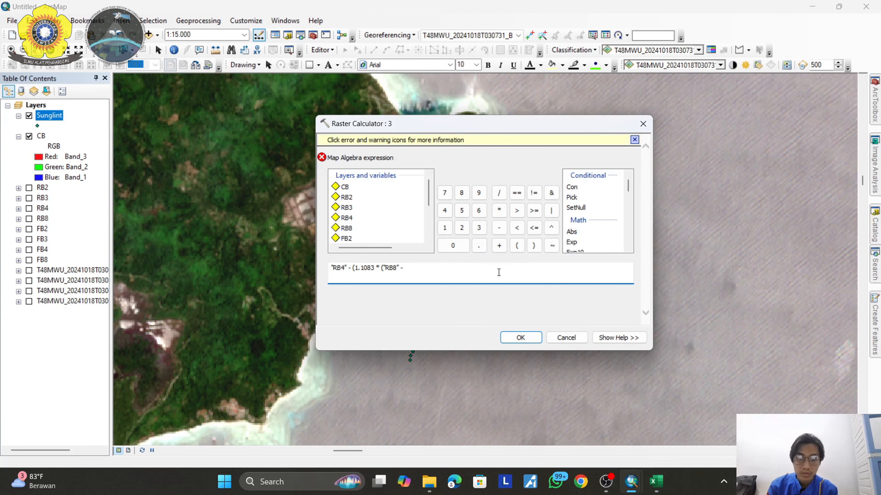
{"action": "key", "text": "ctrl+v"}
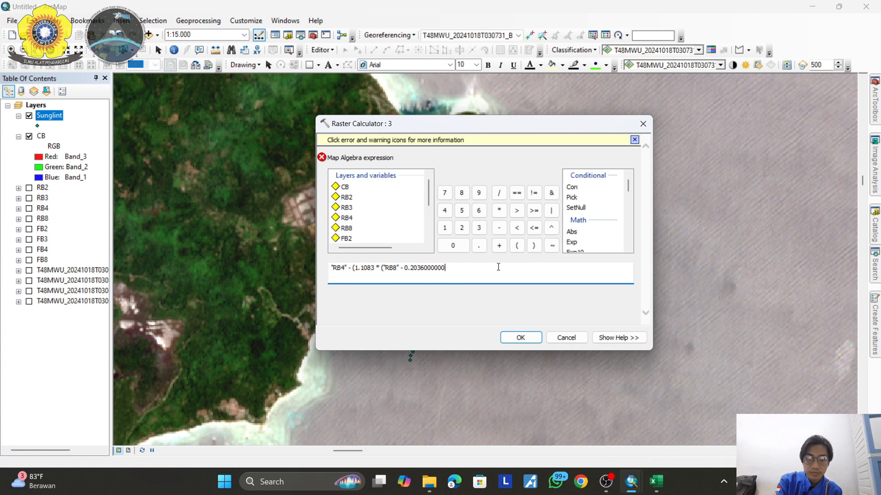
Trim the trailing zeros of the pasted NIR value to leave 0.2036, close both brackets and accept the third expression.
{"action": "key", "text": "BackSpace"}
{"action": "key", "text": "BackSpace"}
{"action": "key", "text": "BackSpace"}
{"action": "key", "text": "BackSpace"}
{"action": "key", "text": "BackSpace"}
{"action": "key", "text": "BackSpace"}
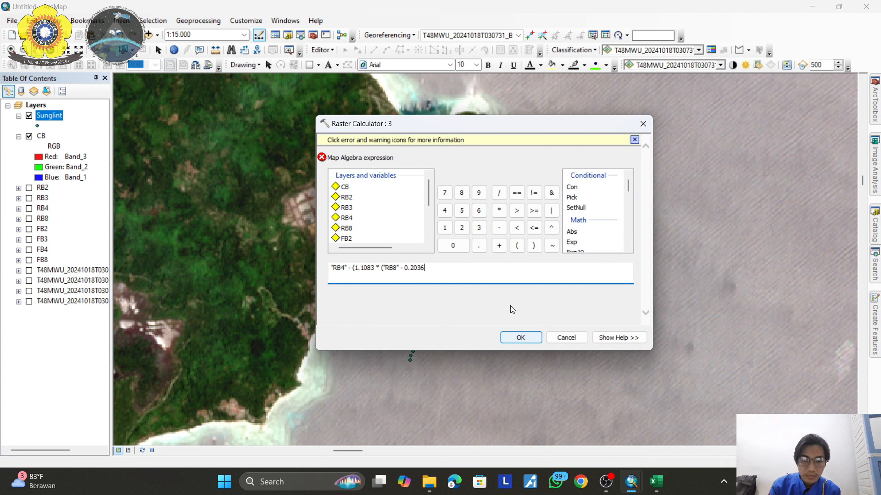
{"action": "left_click", "coordinate": [541, 246]}
{"action": "left_click", "coordinate": [541, 246]}
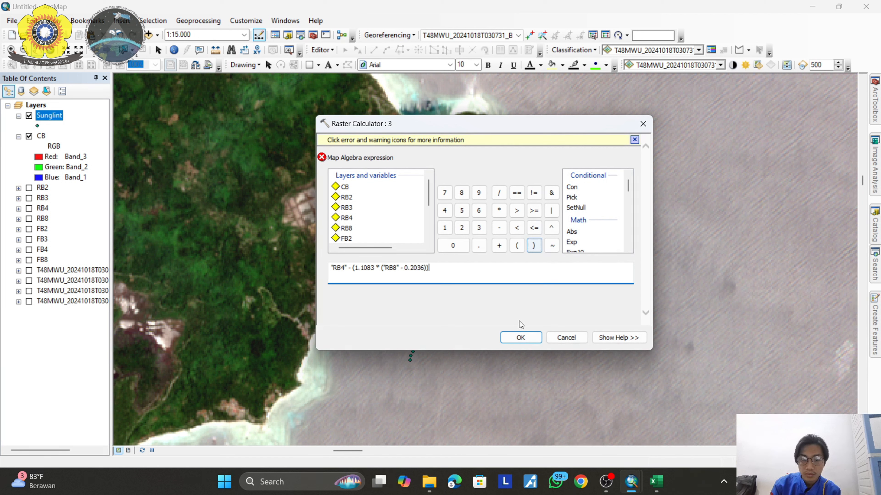
{"action": "left_click", "coordinate": [520, 338]}
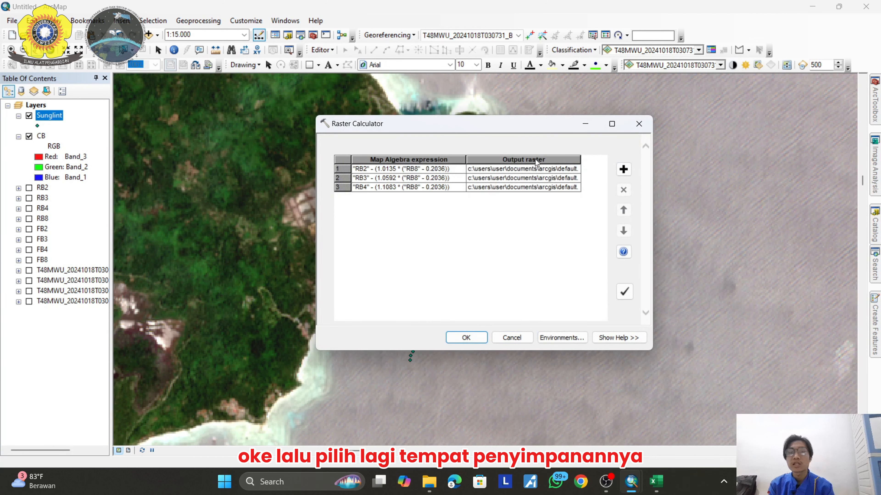
Set the first batch row's output raster to Blue in Pahawang.gdb.
{"action": "right_click", "coordinate": [538, 170]}
{"action": "left_click", "coordinate": [556, 187]}
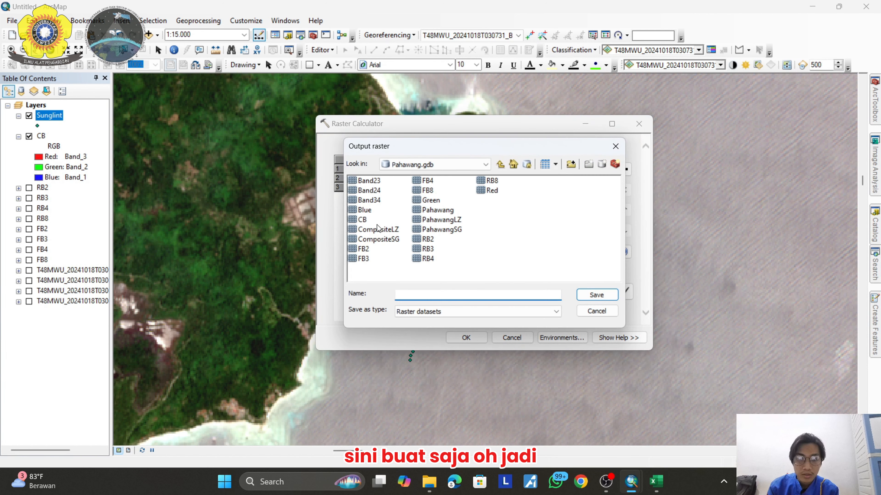
{"action": "left_click", "coordinate": [362, 210]}
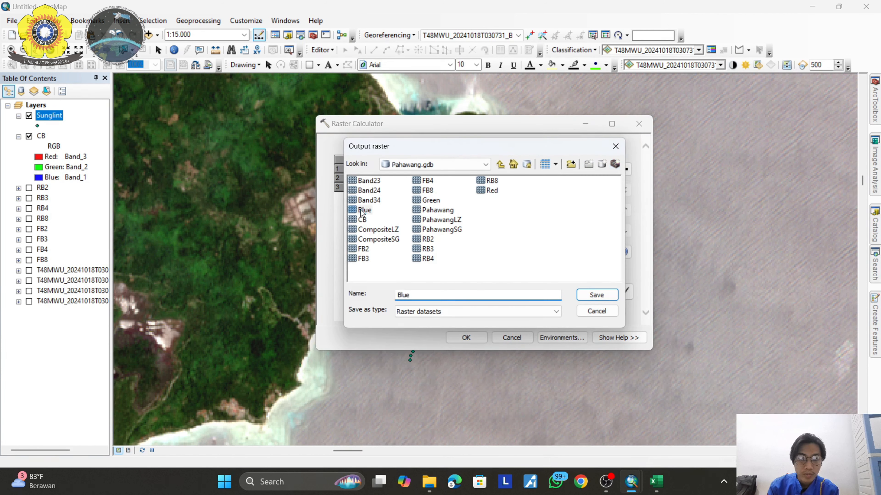
{"action": "left_click", "coordinate": [596, 295]}
Set the second batch row's output raster to Green in Pahawang.gdb.
{"action": "right_click", "coordinate": [532, 181]}
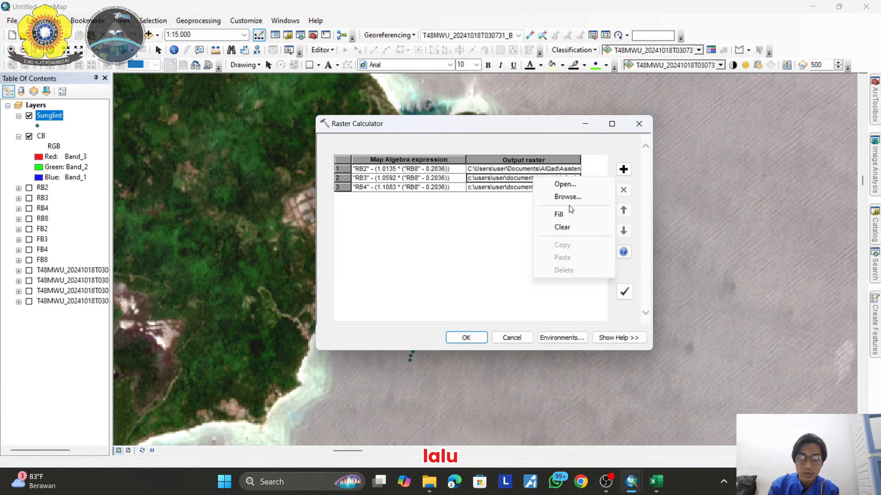
{"action": "left_click", "coordinate": [548, 196]}
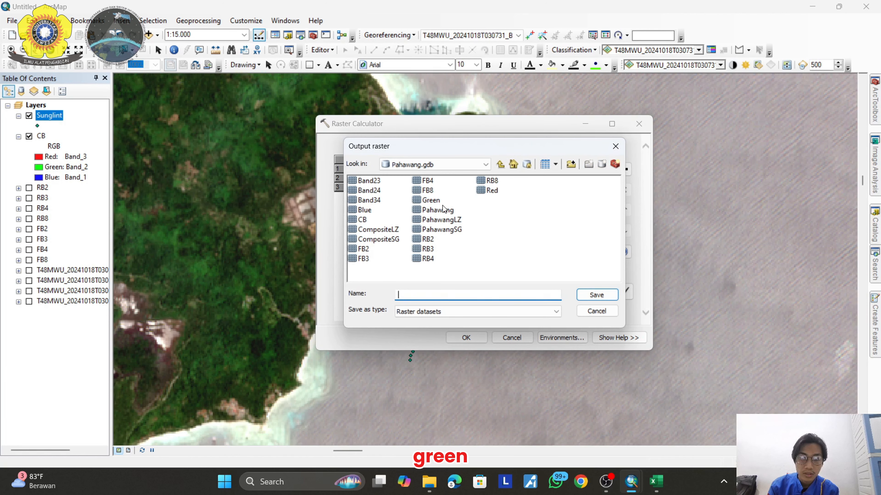
{"action": "left_click", "coordinate": [431, 200]}
{"action": "left_click", "coordinate": [596, 295]}
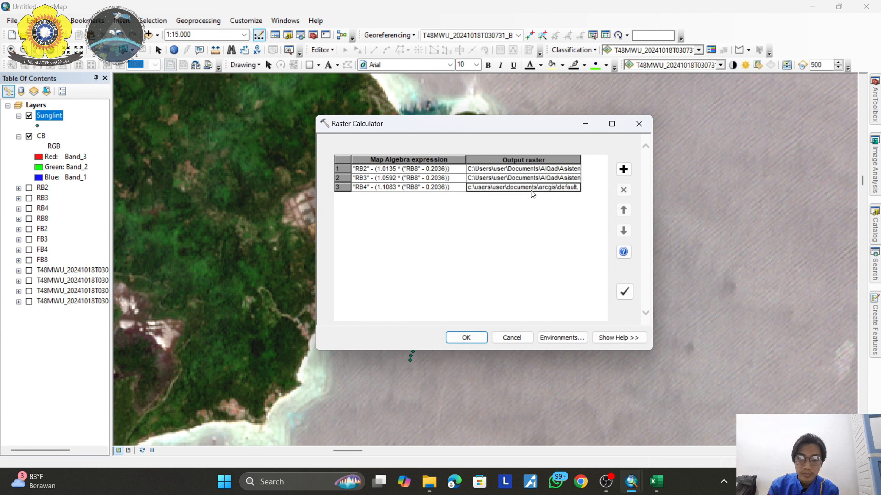
Set the third batch row's output raster to Red in Pahawang.gdb and run the batch Raster Calculator.
{"action": "right_click", "coordinate": [530, 189]}
{"action": "left_click", "coordinate": [547, 209]}
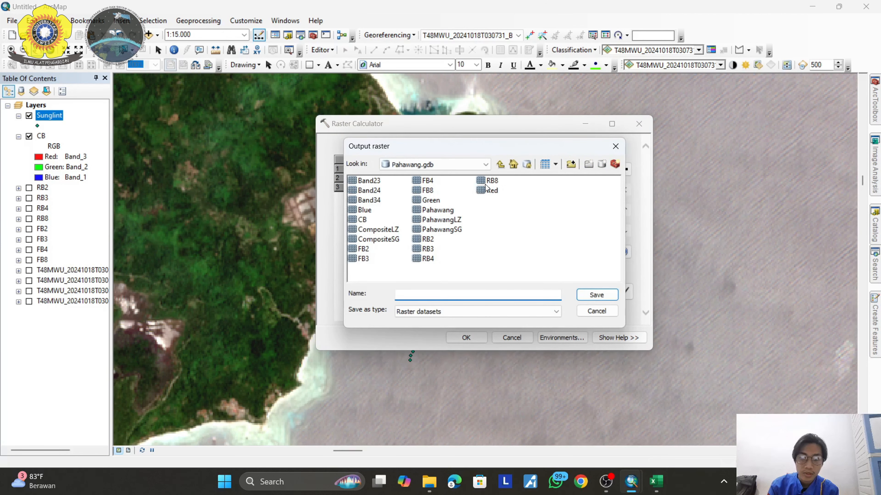
{"action": "left_click", "coordinate": [490, 190]}
{"action": "left_click", "coordinate": [593, 293]}
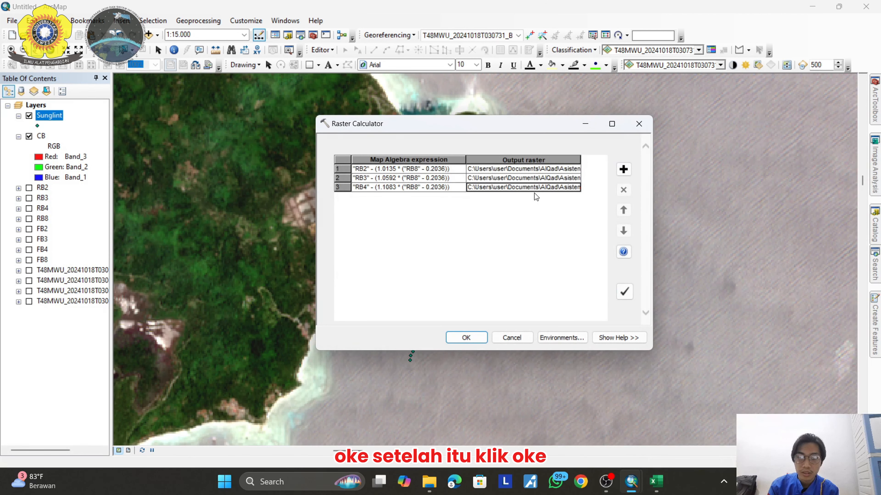
{"action": "left_click", "coordinate": [457, 335]}
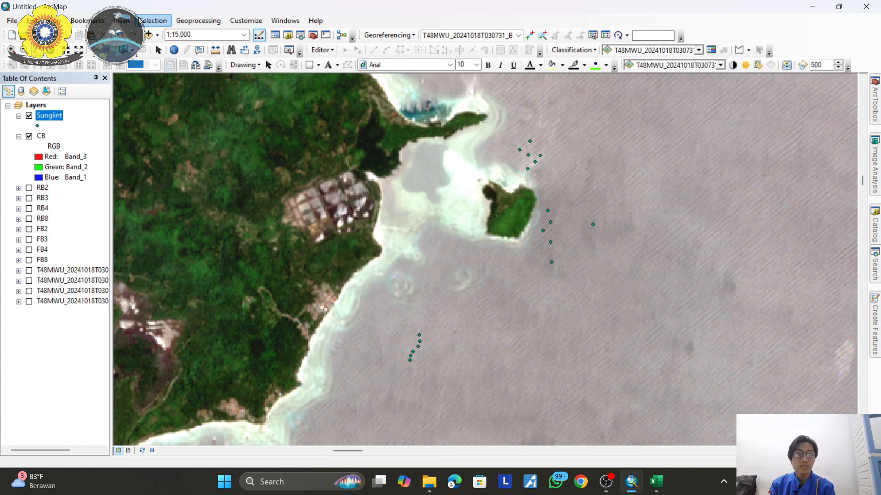
Add the Blue, Green and Red rasters from Pahawang.gdb to the map and build pyramids for them.
{"action": "left_click", "coordinate": [149, 34]}
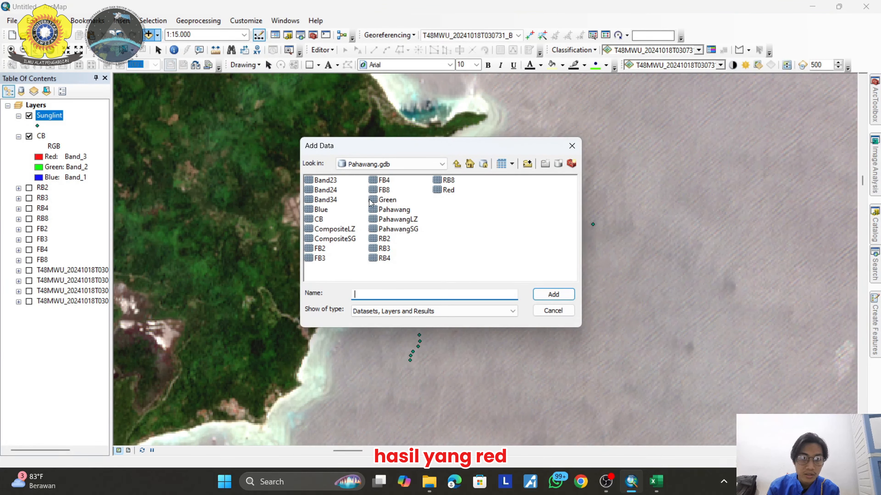
{"action": "left_click", "coordinate": [320, 209]}
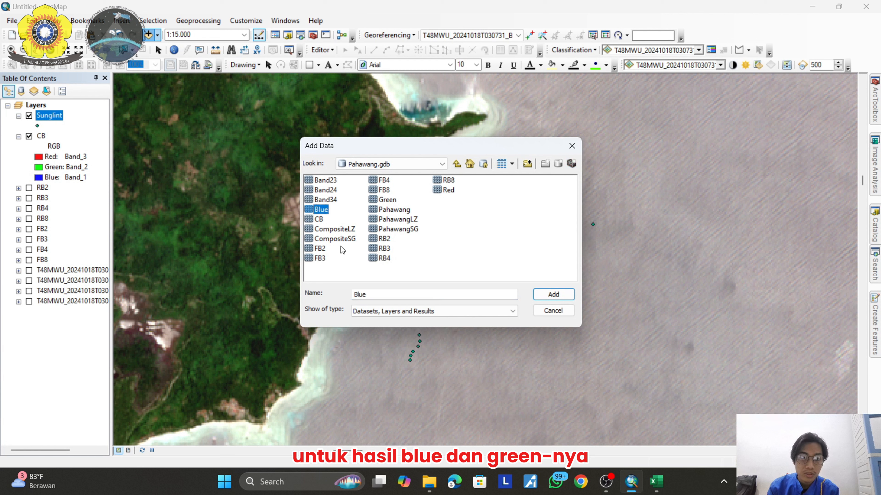
{"action": "left_click", "coordinate": [397, 203], "text": "ctrl"}
{"action": "left_click", "coordinate": [447, 191], "text": "ctrl"}
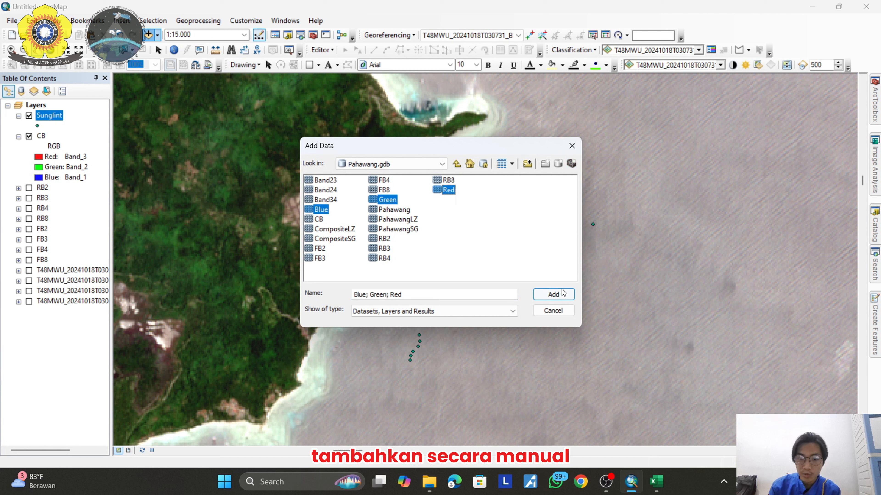
{"action": "left_click", "coordinate": [555, 295]}
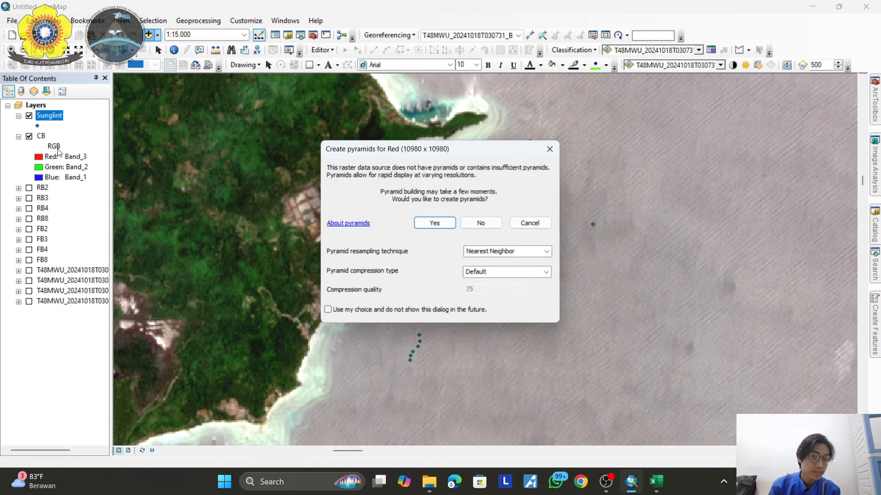
{"action": "left_click", "coordinate": [437, 221]}
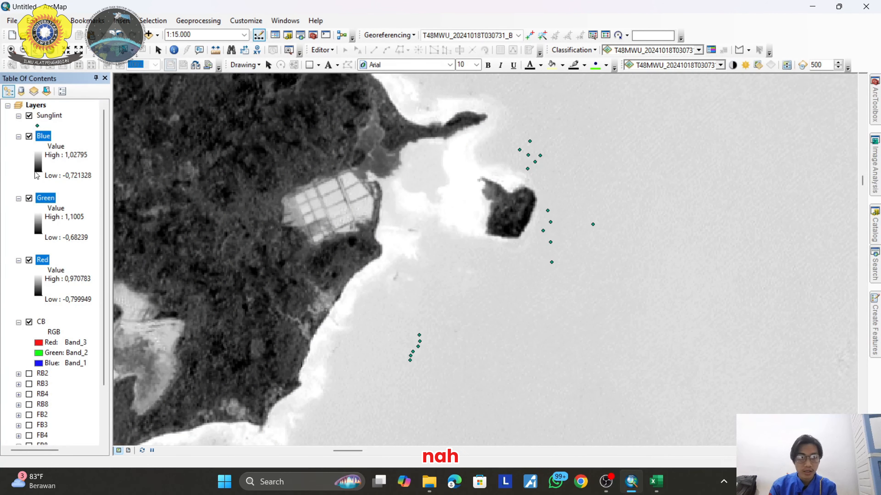
Collapse the legends of the Red, Green and Blue layers in the table of contents.
{"action": "left_click", "coordinate": [18, 260]}
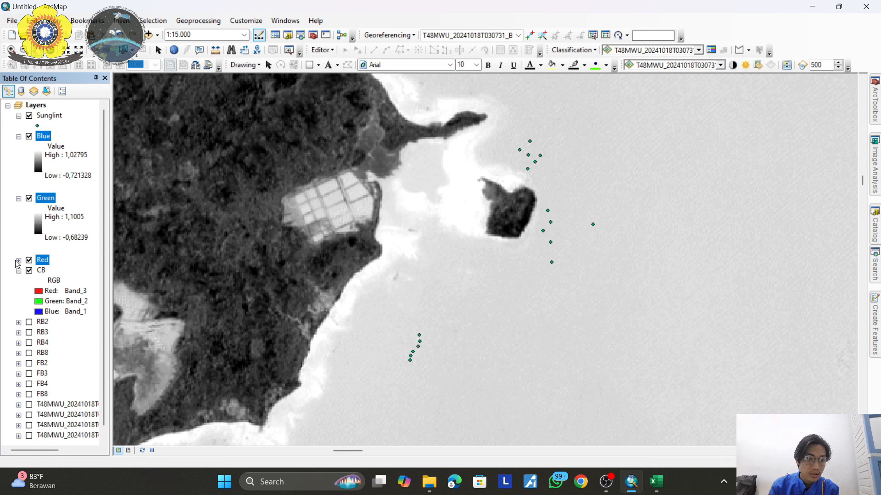
{"action": "left_click", "coordinate": [18, 198]}
{"action": "left_click", "coordinate": [19, 136]}
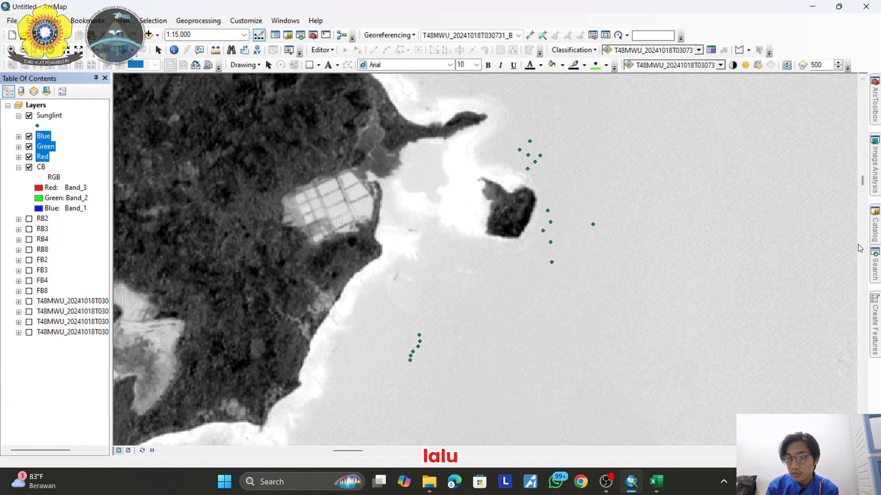
Search the geoprocessing tools for "composite band".
{"action": "left_click", "coordinate": [877, 265]}
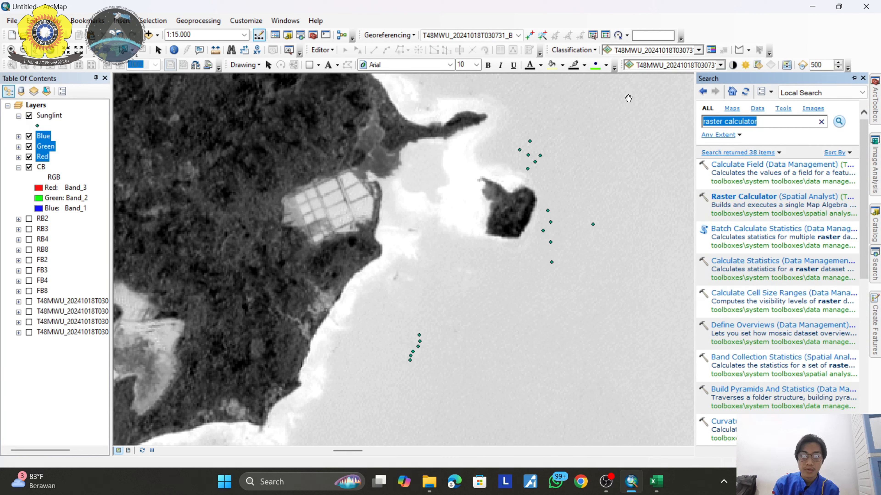
{"action": "type", "text": "composou"}
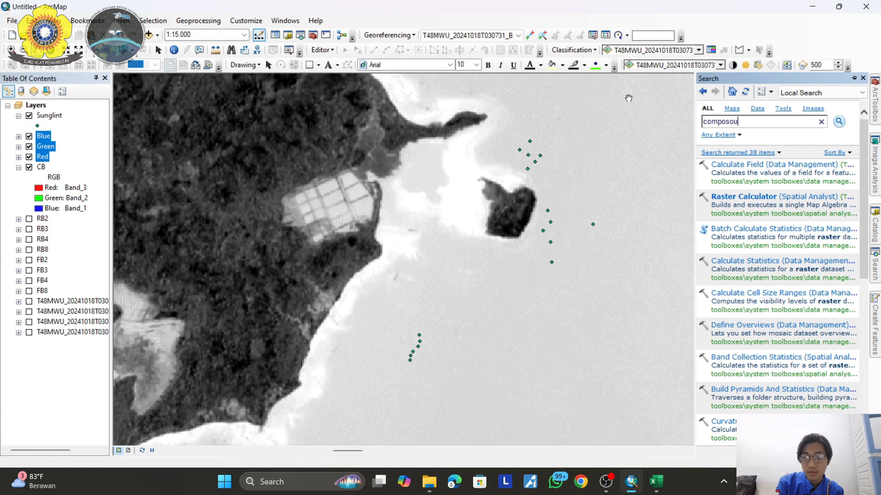
{"action": "key", "text": "BackSpace"}
{"action": "key", "text": "BackSpace"}
{"action": "key", "text": "Return"}
{"action": "left_click", "coordinate": [773, 165]}
{"action": "left_click", "coordinate": [609, 156]}
{"action": "left_click", "coordinate": [383, 167]}
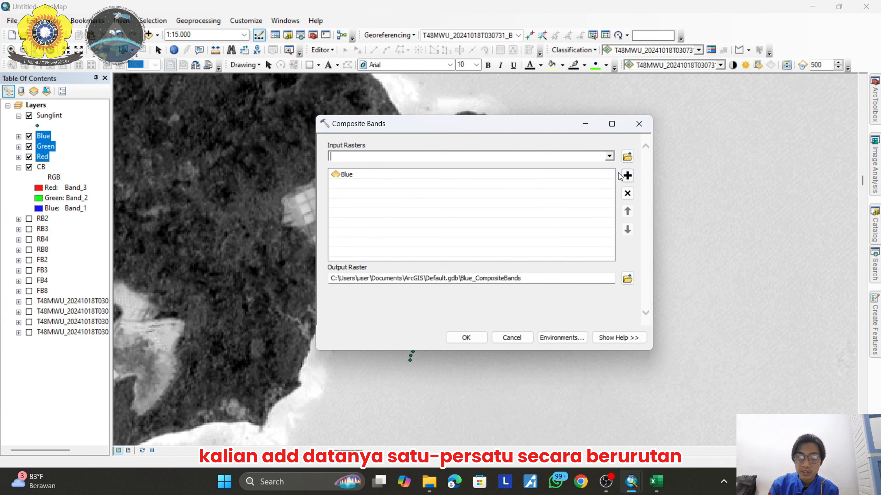
{"action": "left_click", "coordinate": [609, 157]}
{"action": "left_click", "coordinate": [432, 173]}
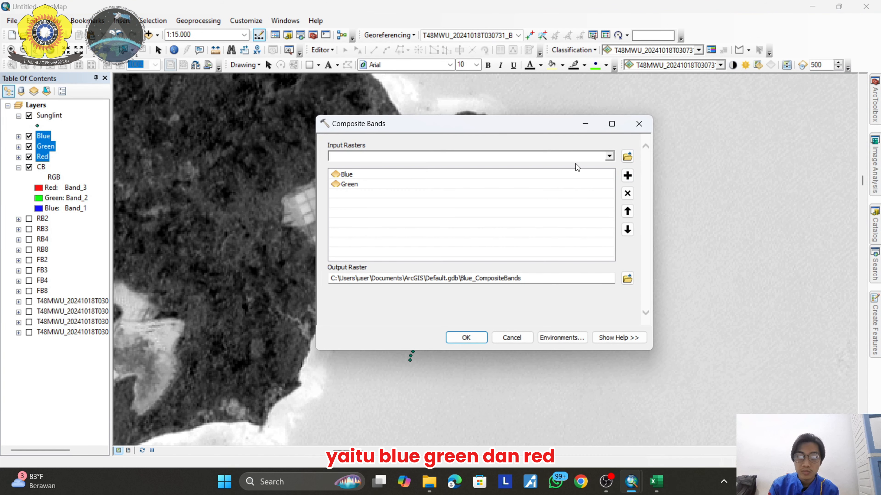
{"action": "left_click", "coordinate": [612, 156]}
{"action": "left_click", "coordinate": [489, 190]}
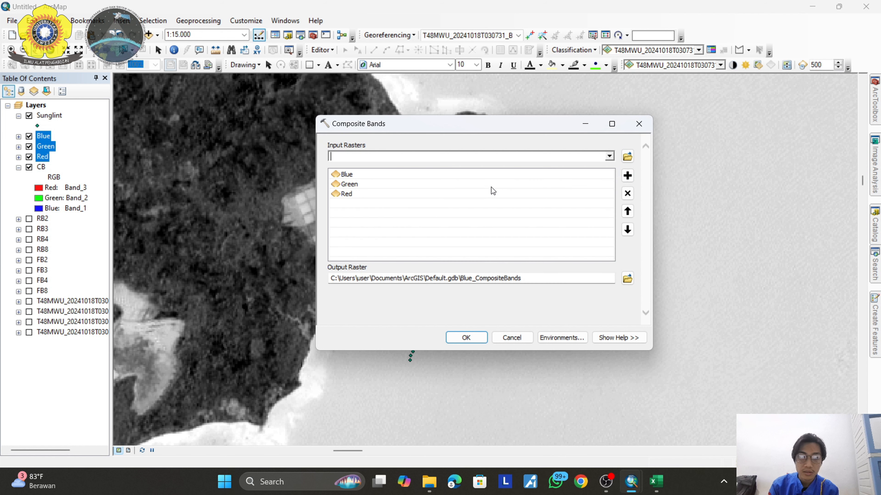
{"action": "left_click", "coordinate": [627, 278]}
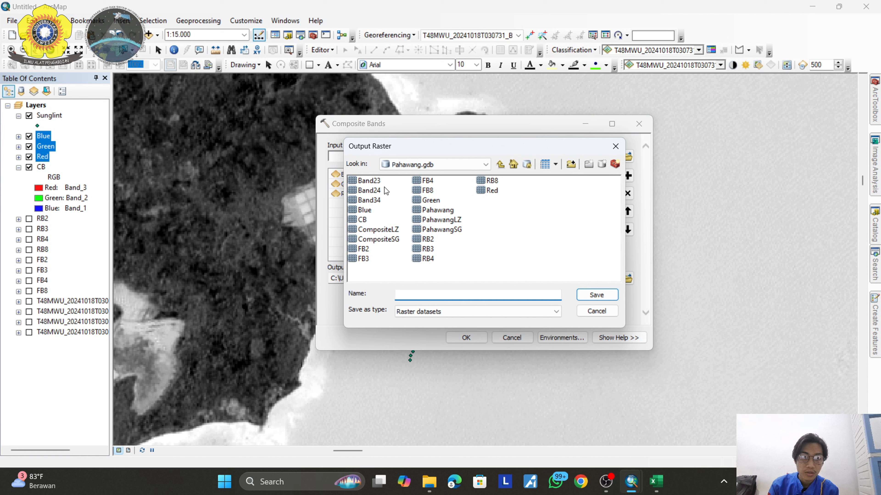
{"action": "left_click", "coordinate": [616, 146]}
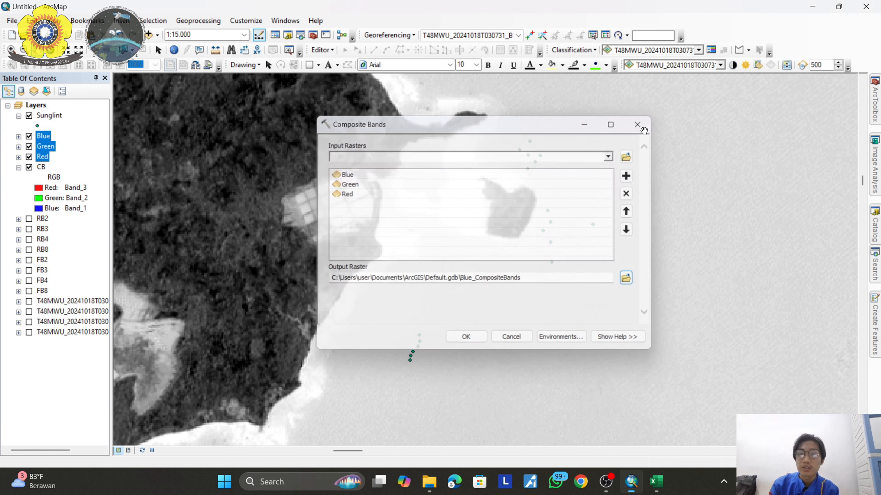
{"action": "left_click", "coordinate": [638, 125]}
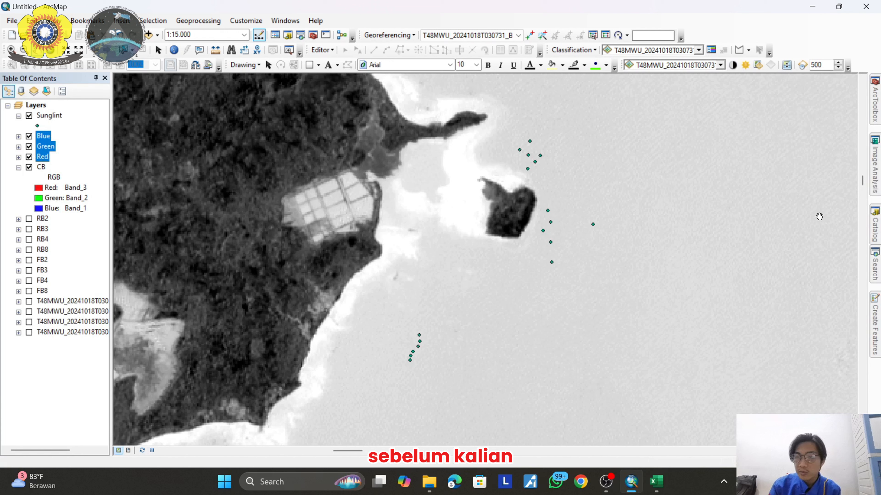
{"action": "left_click", "coordinate": [875, 266]}
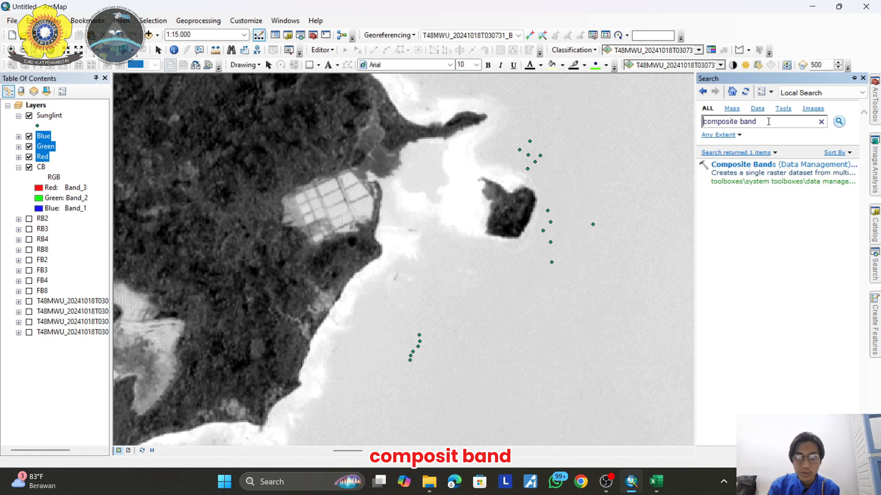
Add the study area shapefile WilayahKajian.shp from the Habitat Bentik folder to the map.
{"action": "left_click", "coordinate": [148, 34]}
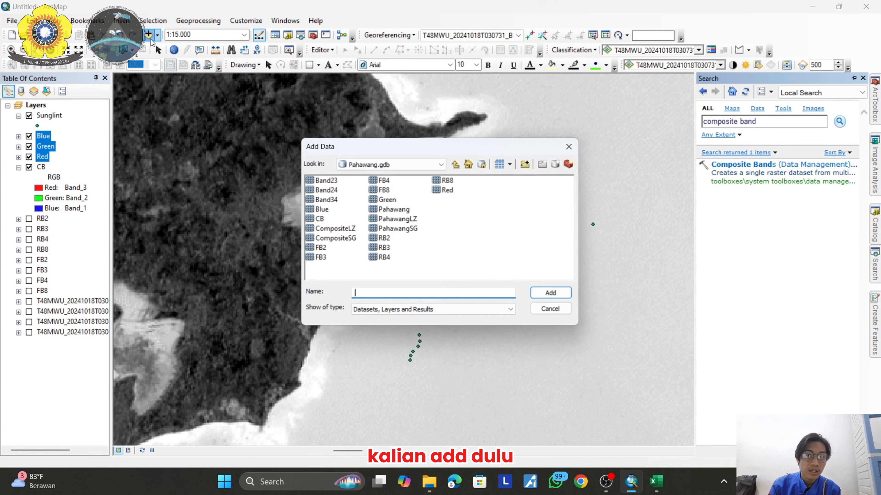
{"action": "left_click", "coordinate": [457, 164]}
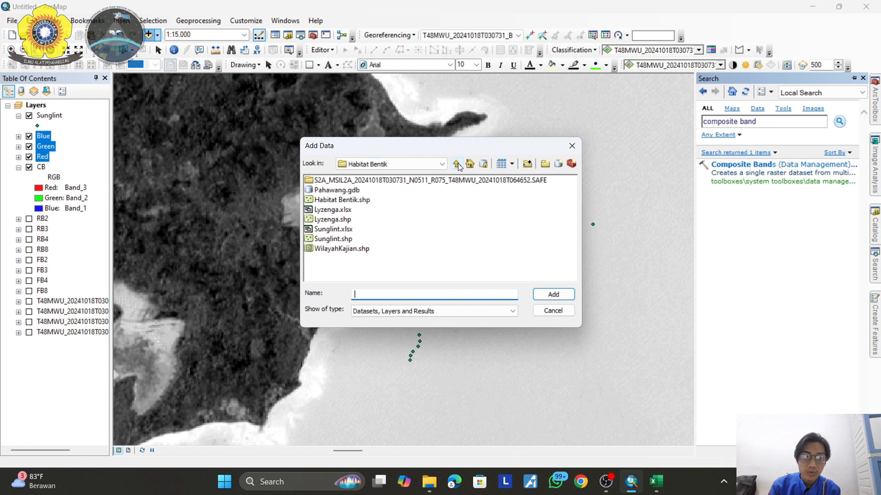
{"action": "left_click", "coordinate": [342, 248]}
{"action": "left_click", "coordinate": [554, 295]}
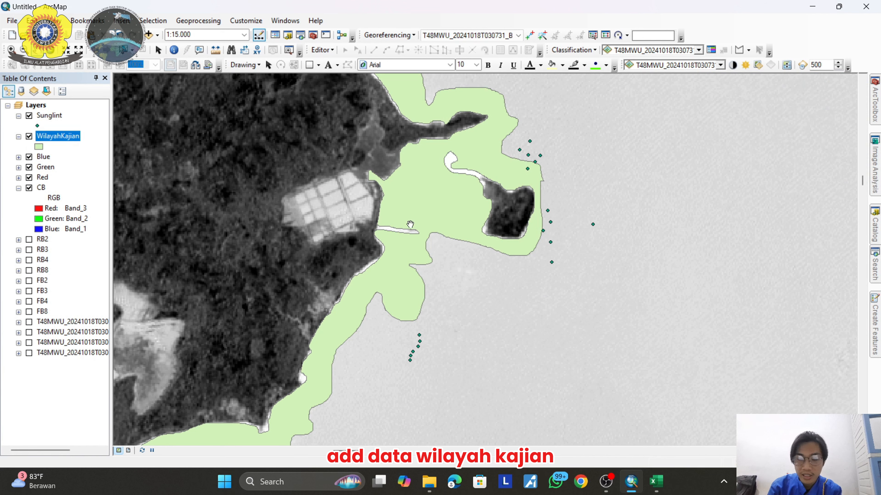
Start the Composite Bands tool and add Blue, Green and Red, in that order, as its input rasters.
{"action": "mouse_move", "coordinate": [874, 267]}
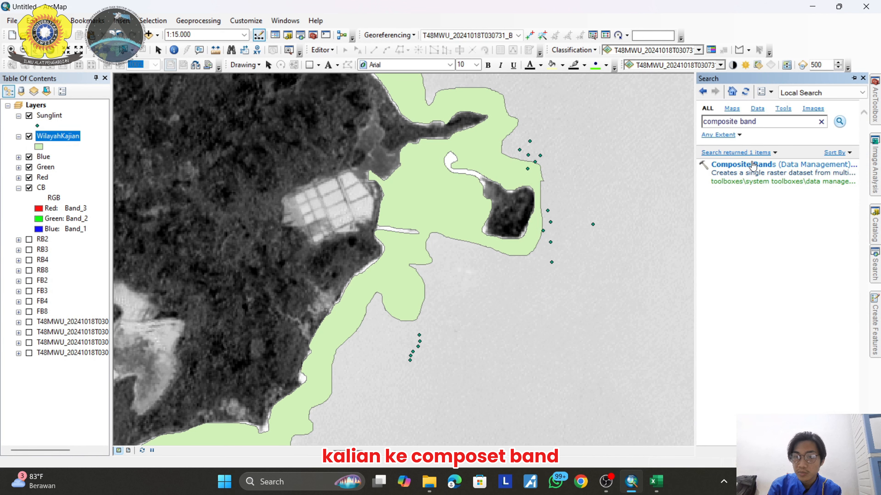
{"action": "left_click", "coordinate": [758, 167]}
{"action": "left_click", "coordinate": [609, 156]}
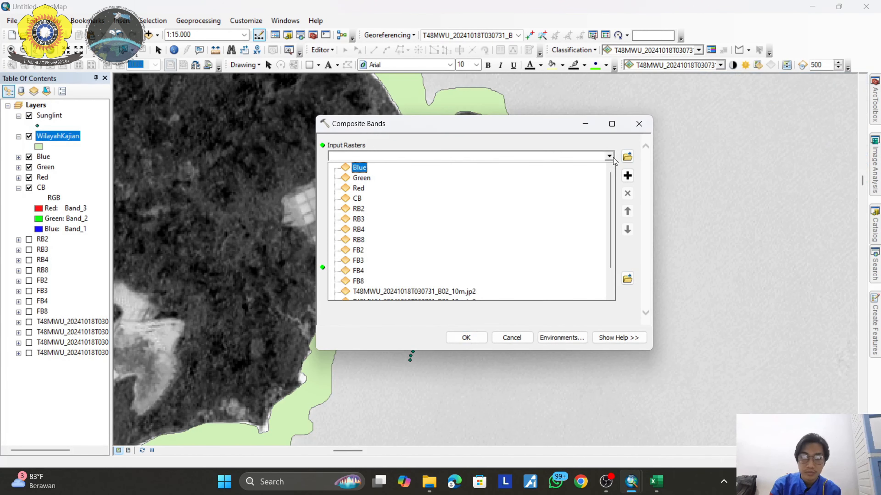
{"action": "left_click", "coordinate": [359, 168]}
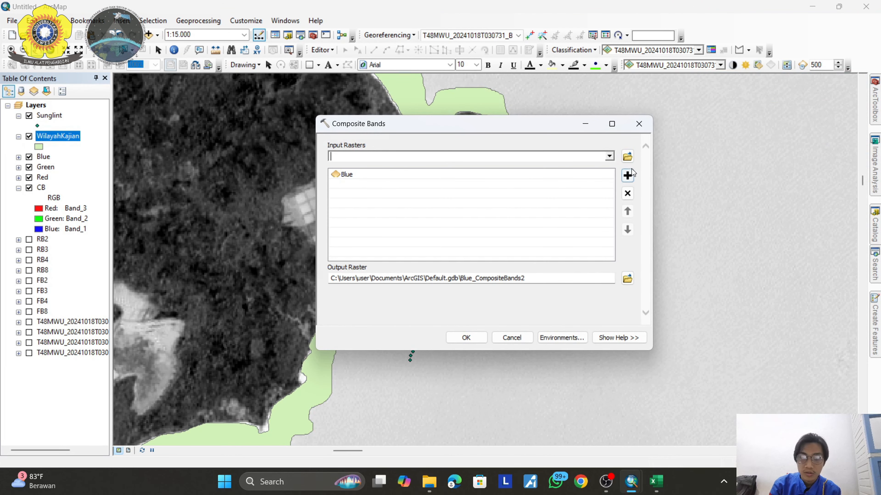
{"action": "left_click", "coordinate": [609, 156]}
{"action": "left_click", "coordinate": [393, 177]}
{"action": "left_click", "coordinate": [609, 156]}
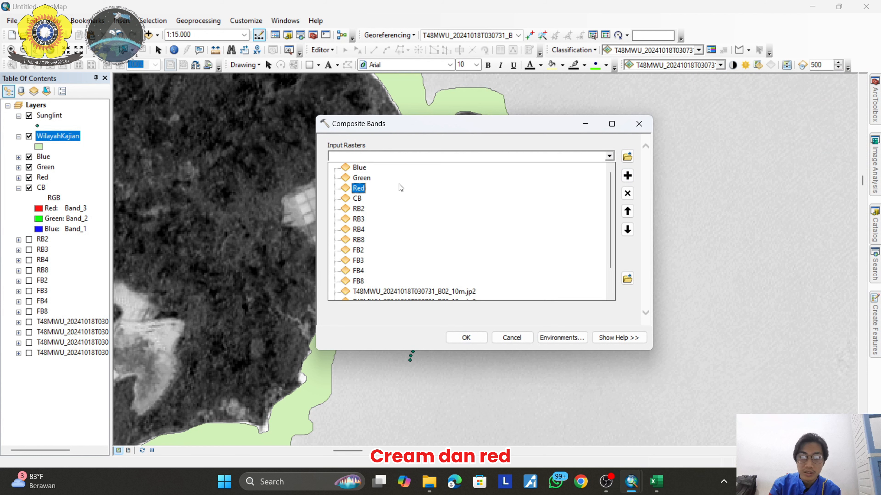
{"action": "left_click", "coordinate": [399, 187]}
Set the composite's output raster to CompositeSG in Pahawang.gdb.
{"action": "left_click", "coordinate": [627, 278]}
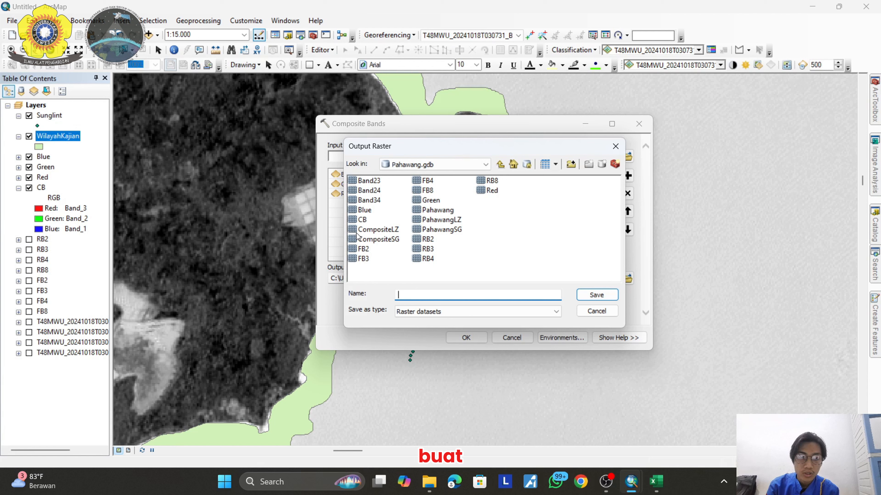
{"action": "left_click", "coordinate": [384, 229]}
{"action": "left_click", "coordinate": [378, 240]}
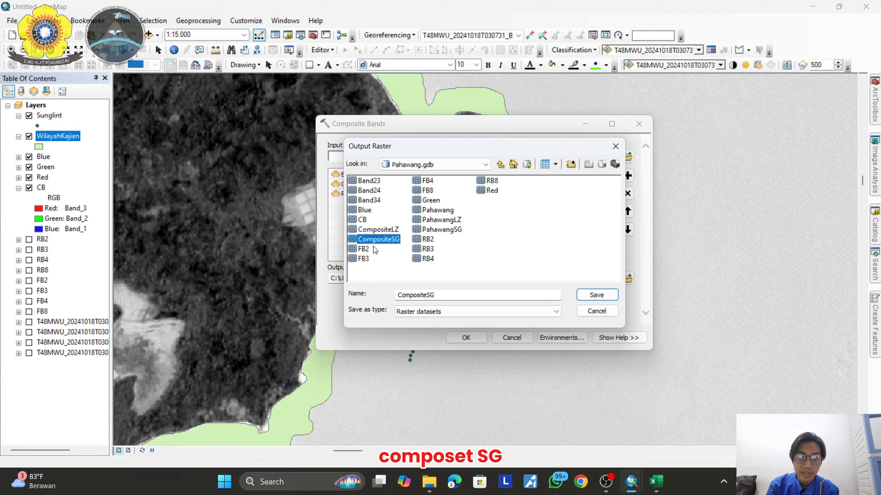
{"action": "left_click", "coordinate": [596, 295]}
Open the Processing Extent options, set the raster analysis mask to WilayahKajian in the environment settings, and run Composite Bands.
{"action": "left_click", "coordinate": [562, 337]}
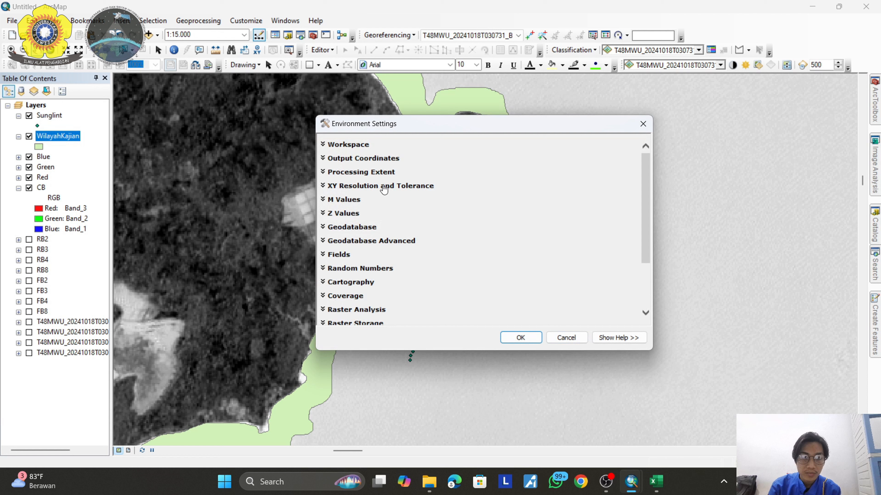
{"action": "left_click", "coordinate": [367, 173]}
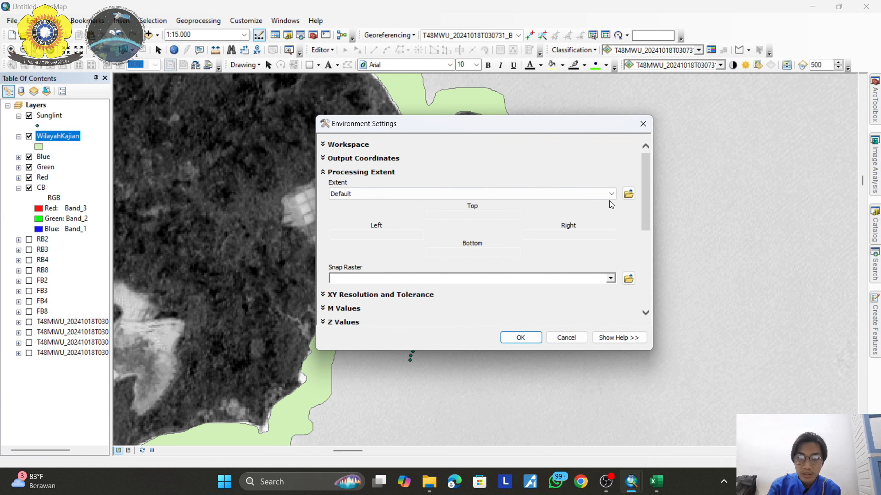
{"action": "left_click", "coordinate": [486, 194]}
{"action": "scroll", "coordinate": [417, 255], "scroll_direction": "down", "scroll_amount": 5}
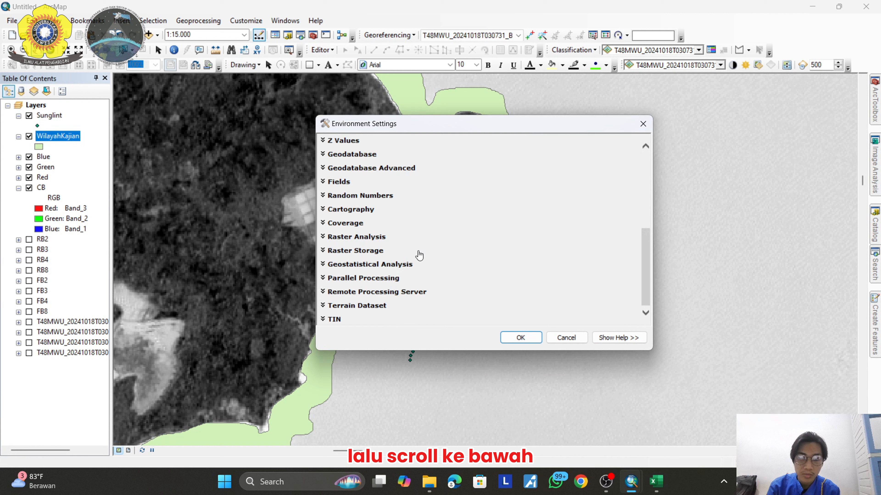
{"action": "left_click", "coordinate": [334, 240]}
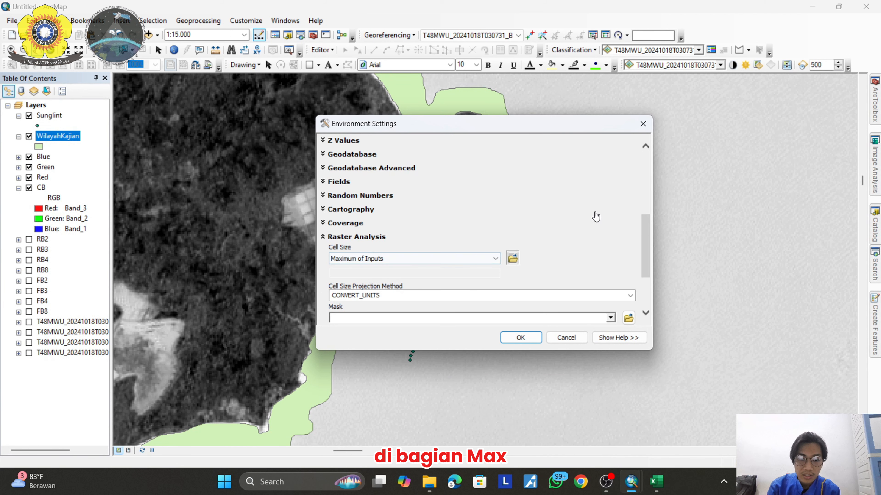
{"action": "scroll", "coordinate": [413, 281], "scroll_direction": "down", "scroll_amount": 1}
{"action": "left_click", "coordinate": [610, 289]}
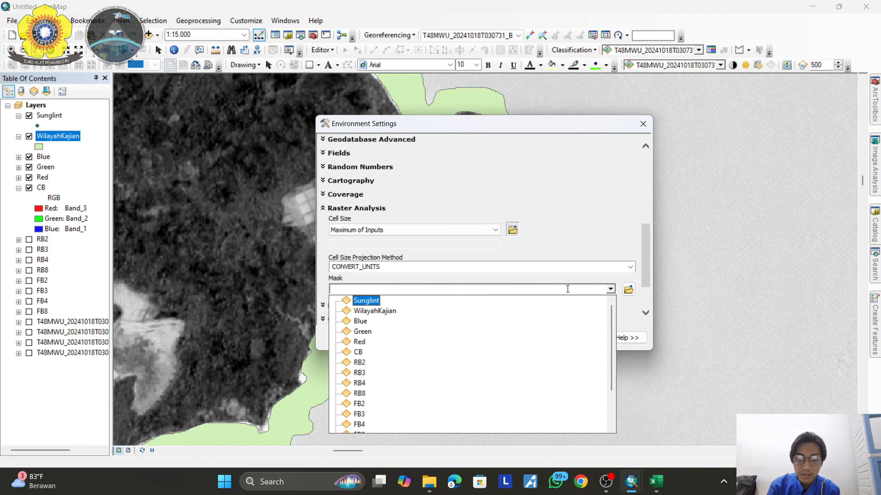
{"action": "left_click", "coordinate": [395, 309]}
{"action": "left_click", "coordinate": [504, 339]}
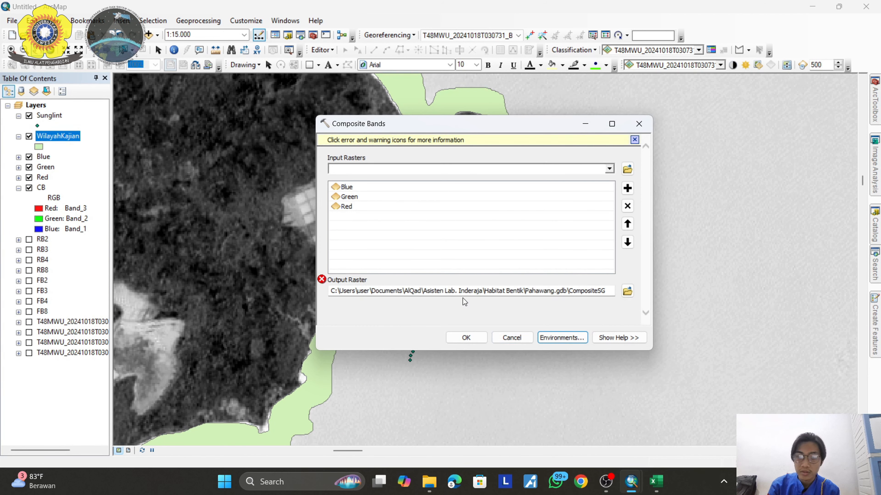
{"action": "left_click", "coordinate": [466, 338]}
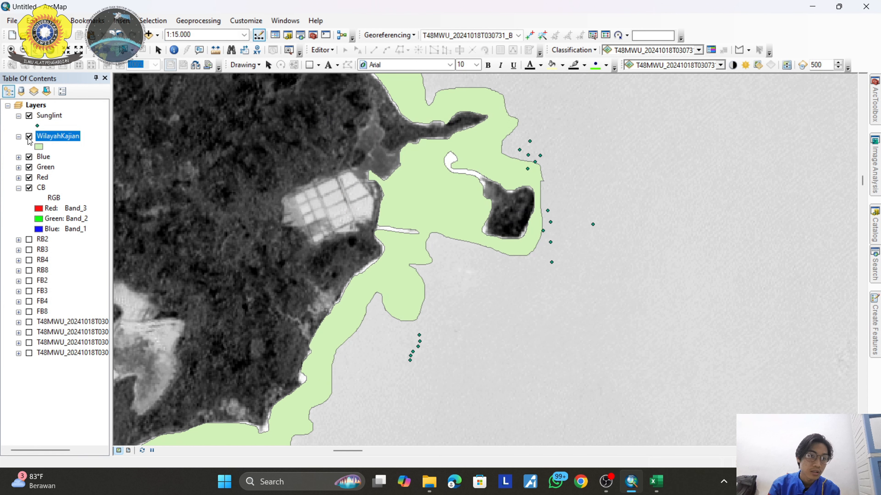
Hide the WilayahKajian layer and add the CompositeSG raster from Pahawang.gdb to the map.
{"action": "left_click", "coordinate": [31, 137]}
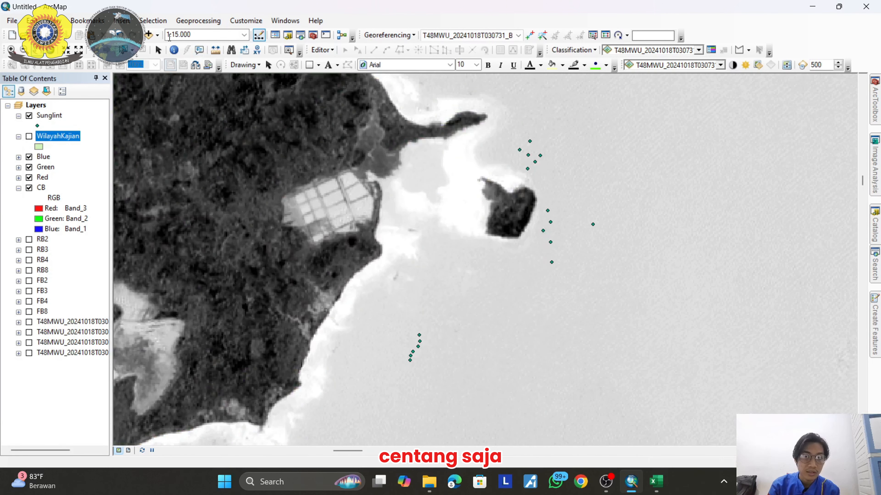
{"action": "left_click", "coordinate": [149, 34]}
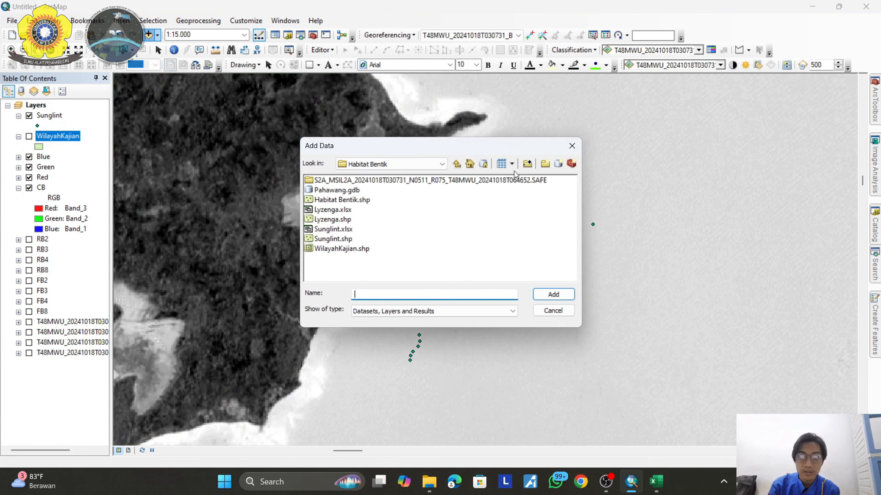
{"action": "double_click", "coordinate": [344, 190]}
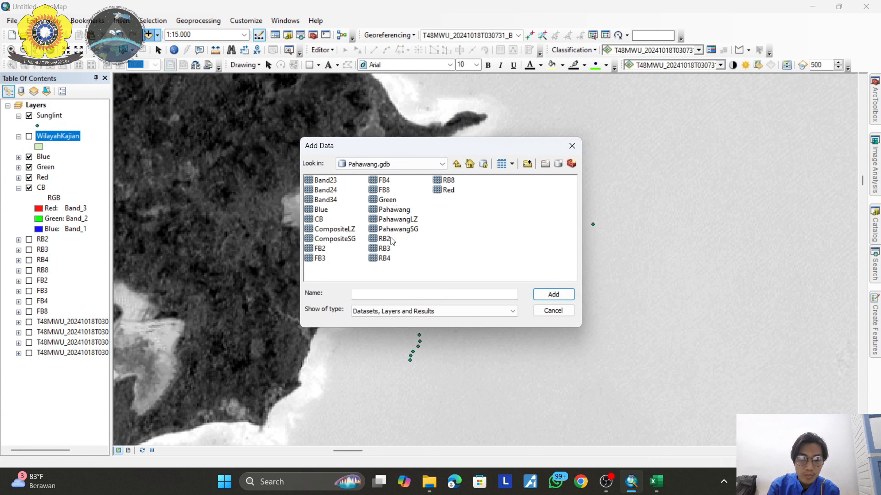
{"action": "left_click", "coordinate": [348, 239]}
{"action": "left_click", "coordinate": [562, 295]}
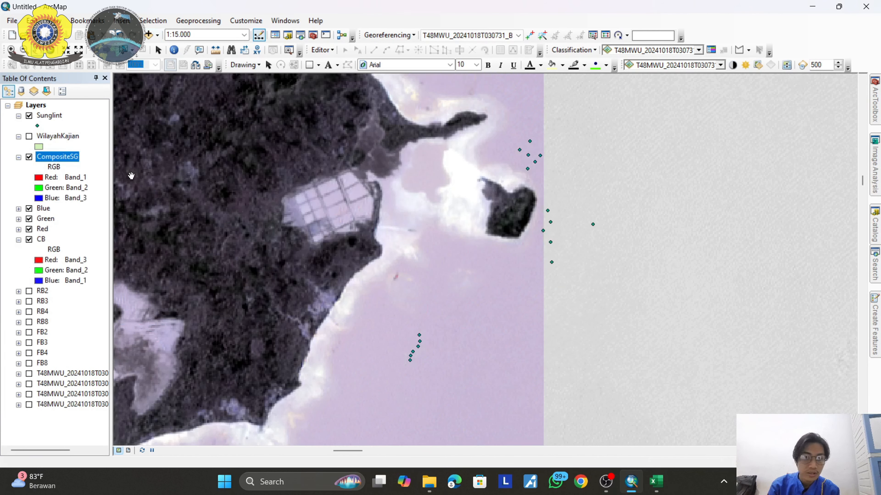
Set CompositeSG's red channel to Band_3 and its blue channel to Band_1.
{"action": "left_click", "coordinate": [41, 178]}
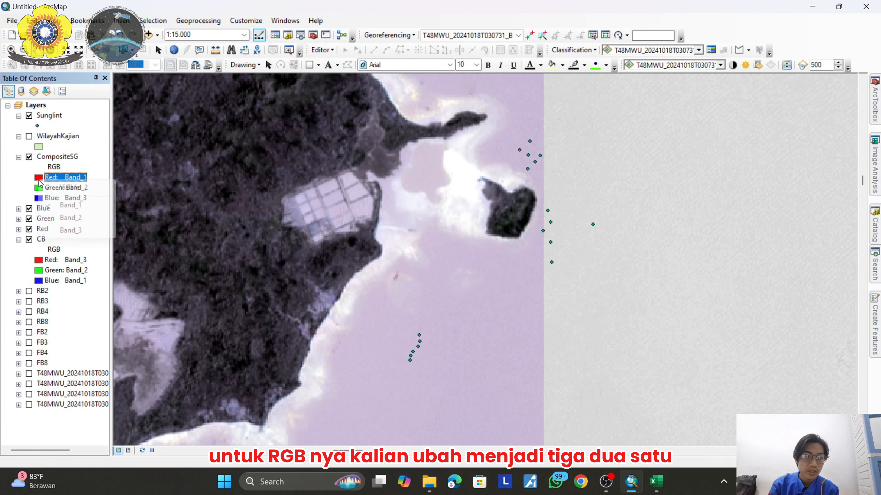
{"action": "left_click", "coordinate": [52, 177]}
{"action": "left_click", "coordinate": [49, 230]}
{"action": "left_click", "coordinate": [64, 197]}
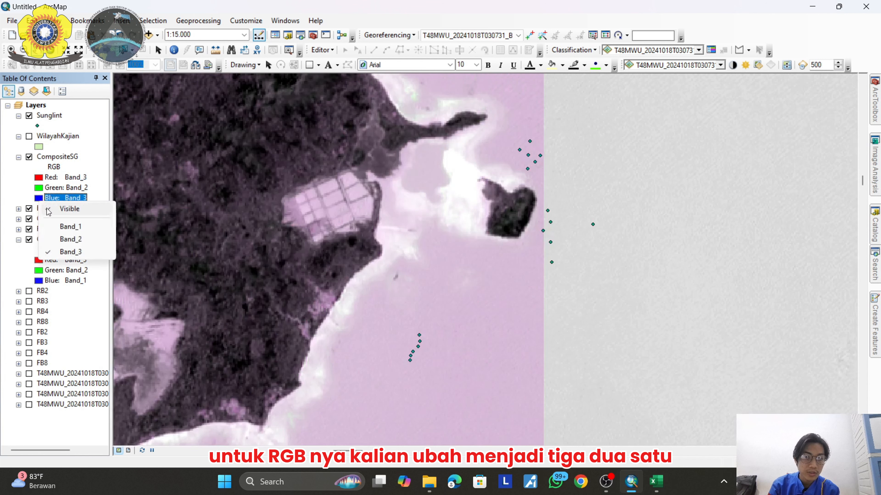
{"action": "left_click", "coordinate": [52, 218]}
Hide the single-band Blue, Green and Red layers and bring the whole island composite into view.
{"action": "left_click", "coordinate": [29, 208]}
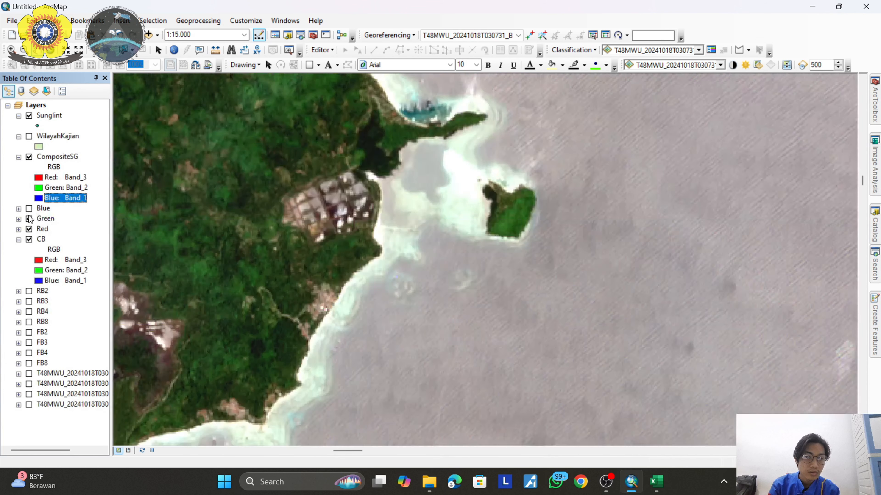
{"action": "left_click", "coordinate": [29, 219]}
{"action": "left_click", "coordinate": [29, 229]}
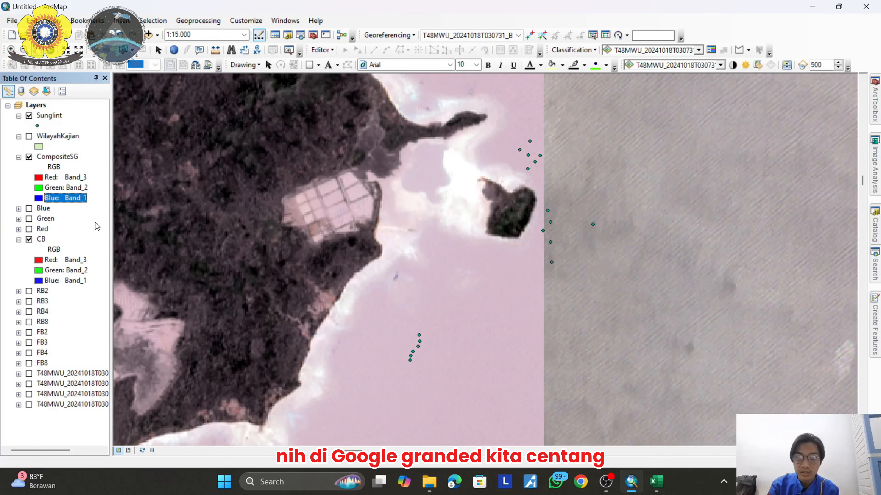
{"action": "scroll", "coordinate": [417, 215], "scroll_direction": "down", "scroll_amount": 2}
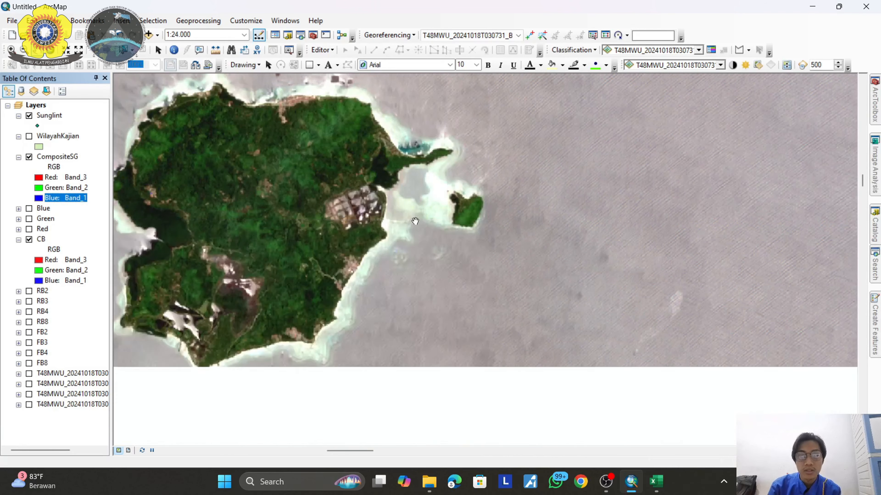
{"action": "left_click_drag", "start_coordinate": [321, 221], "coordinate": [499, 237]}
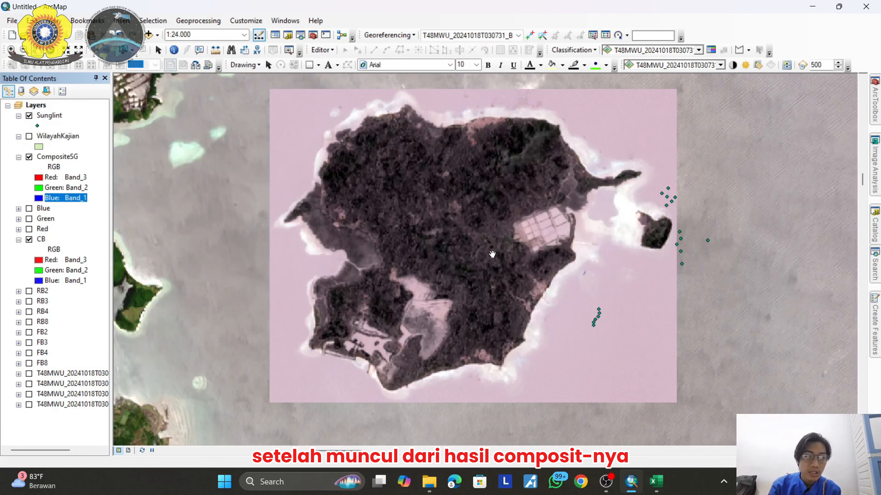
Search the geoprocessing tools for "extract by mask" and open the Extract by Mask tool.
{"action": "left_click", "coordinate": [878, 272]}
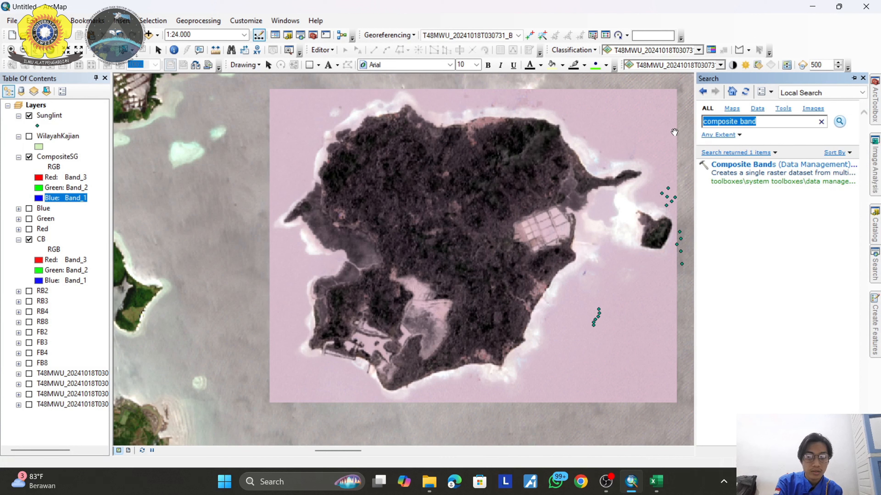
{"action": "type", "text": "extract by"}
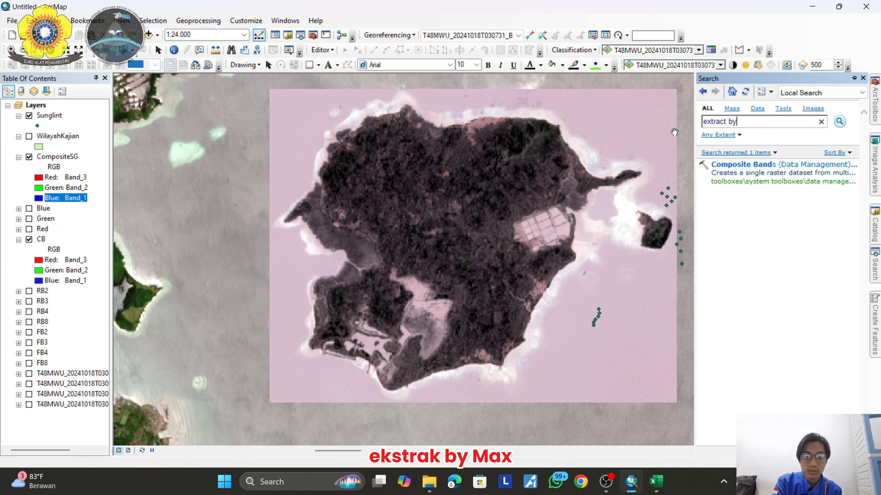
{"action": "type", "text": " mask"}
{"action": "key", "text": "Return"}
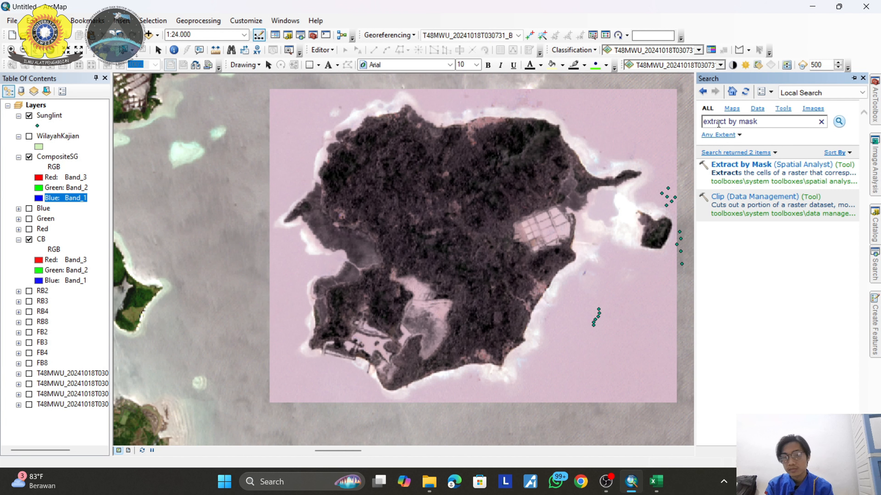
{"action": "left_click", "coordinate": [749, 166]}
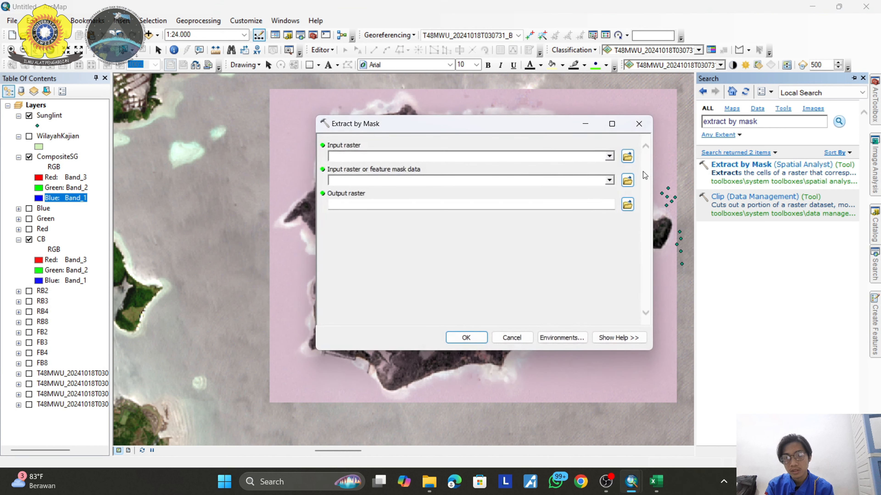
Extract CompositeSG using Sunglint as the mask data, with PahawangSG in Pahawang.gdb as the output raster.
{"action": "left_click", "coordinate": [609, 156]}
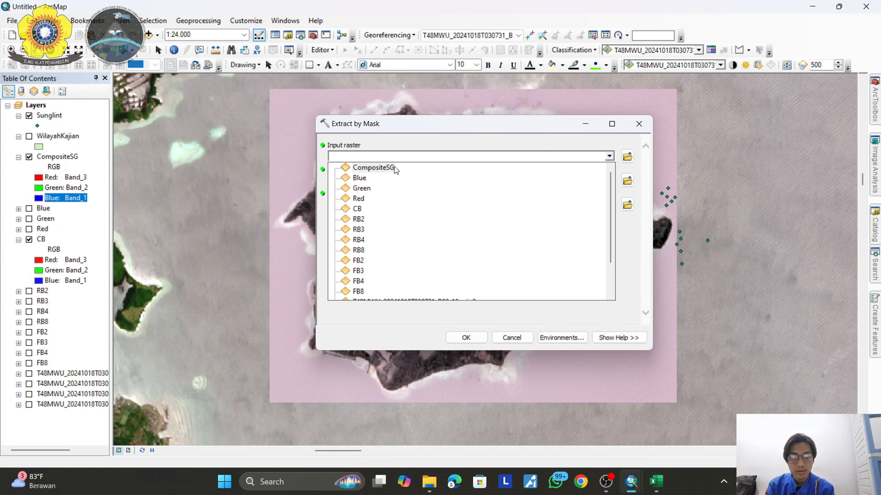
{"action": "left_click", "coordinate": [373, 168]}
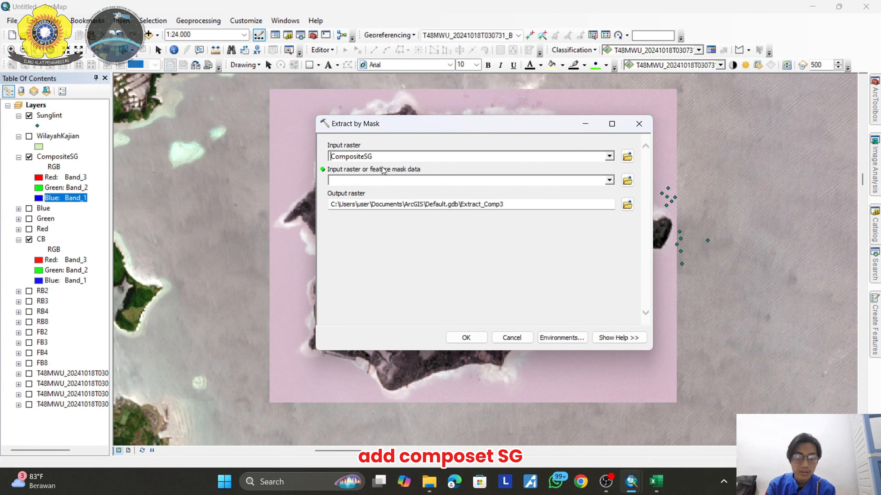
{"action": "left_click", "coordinate": [608, 181]}
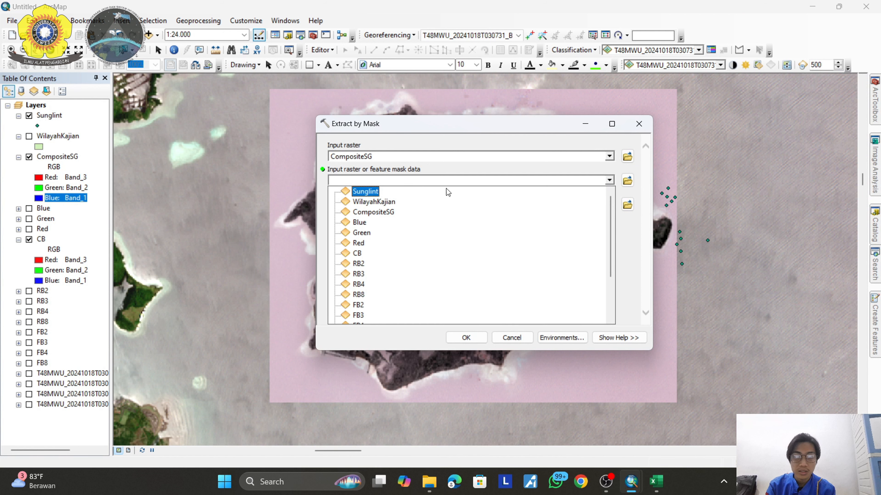
{"action": "left_click", "coordinate": [365, 192]}
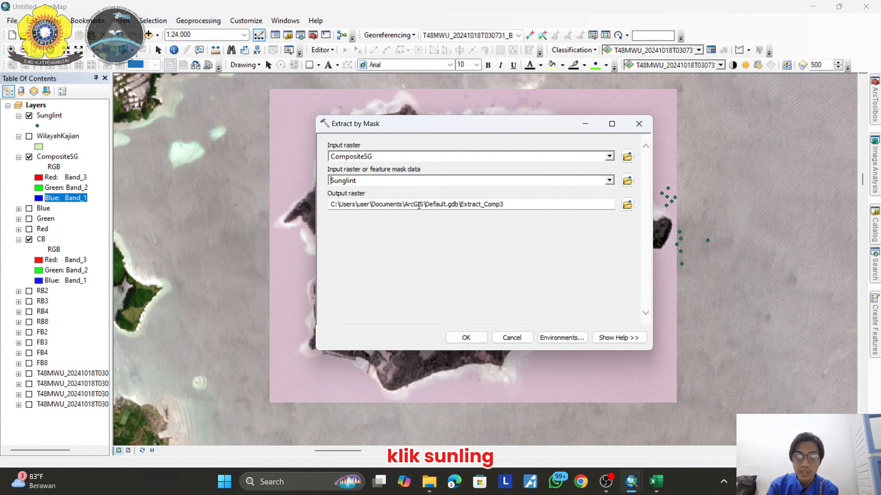
{"action": "left_click", "coordinate": [628, 205]}
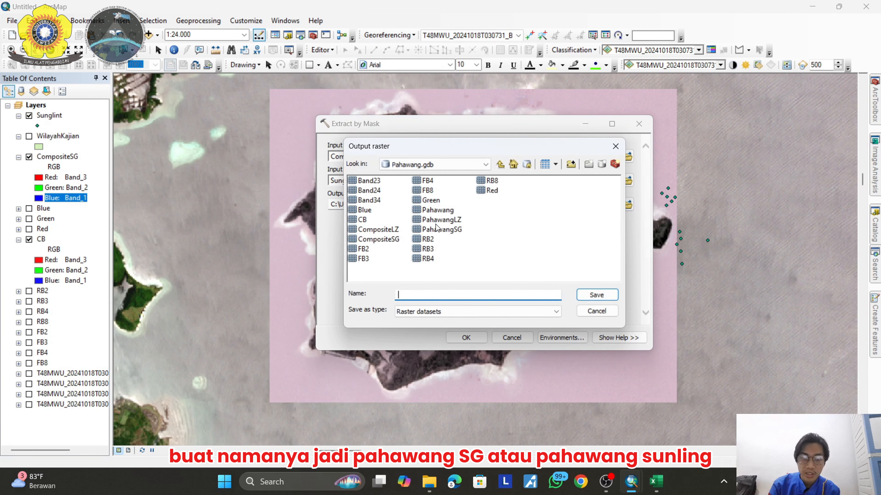
{"action": "left_click", "coordinate": [442, 230]}
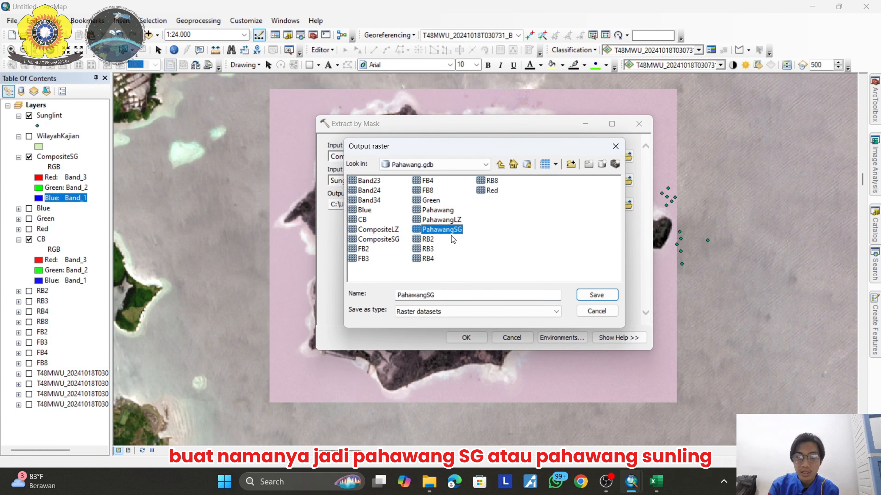
{"action": "left_click", "coordinate": [597, 295]}
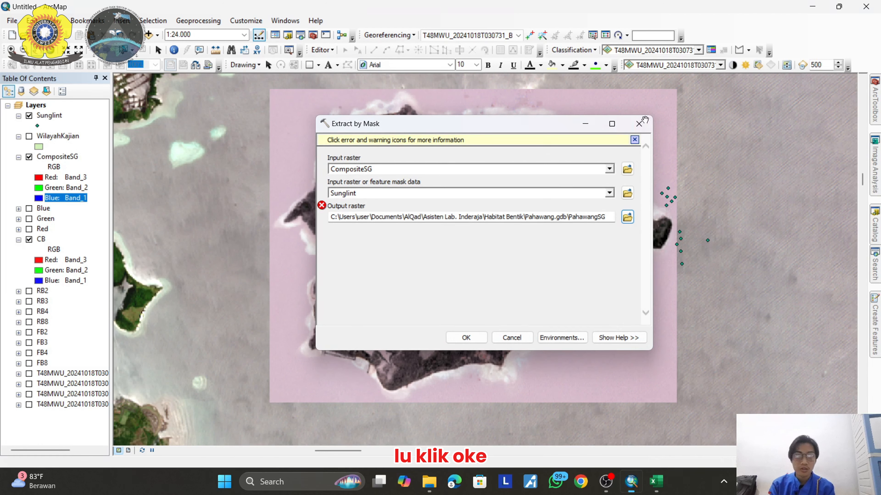
{"action": "left_click", "coordinate": [466, 337]}
Add the PahawangSG raster from Pahawang.gdb to the map and hide the CompositeSG layer.
{"action": "left_click", "coordinate": [152, 35]}
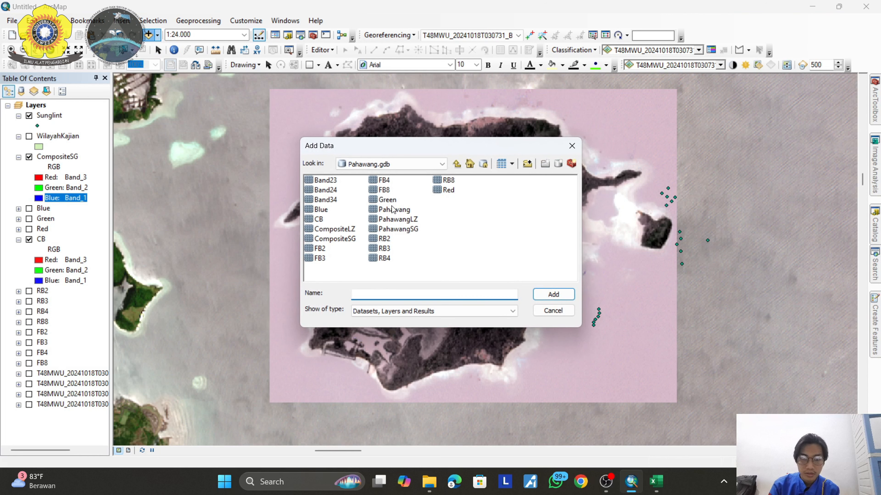
{"action": "left_click", "coordinate": [397, 219]}
{"action": "left_click", "coordinate": [413, 230]}
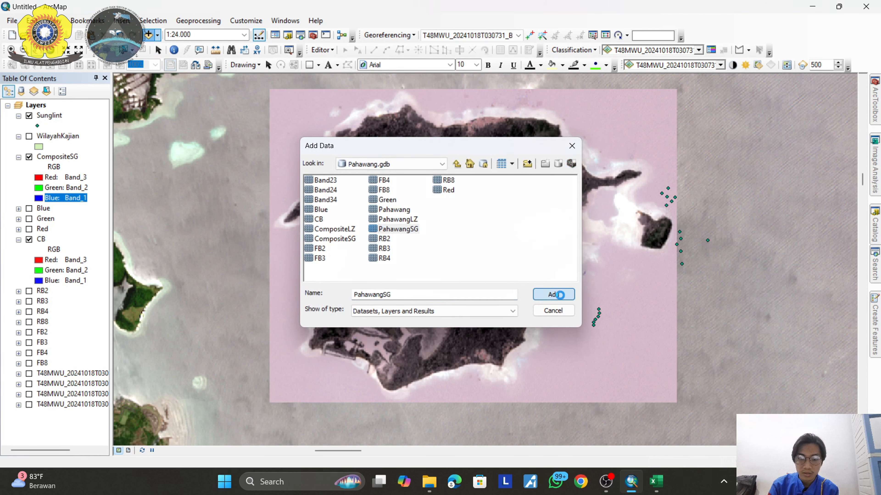
{"action": "left_click", "coordinate": [553, 294]}
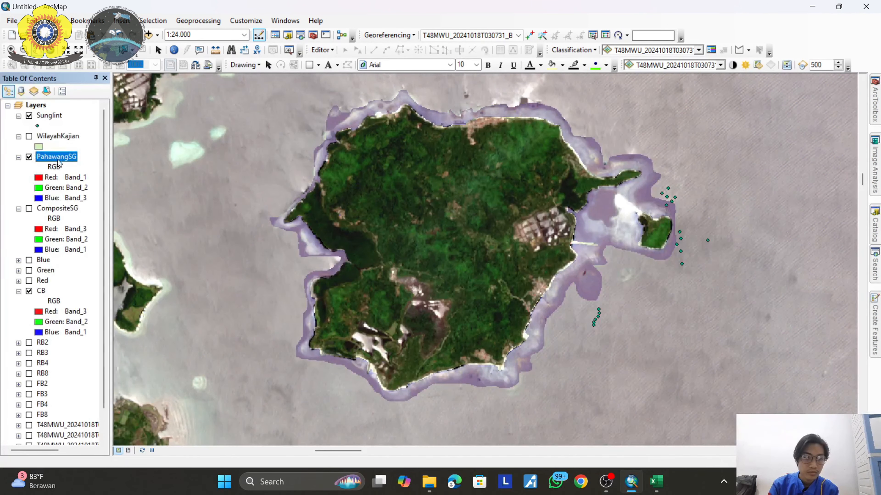
Set PahawangSG's red channel to Band_3 and blue channel to Band_1, and inspect the corrected waters around the island.
{"action": "left_click", "coordinate": [38, 180]}
{"action": "left_click", "coordinate": [59, 233]}
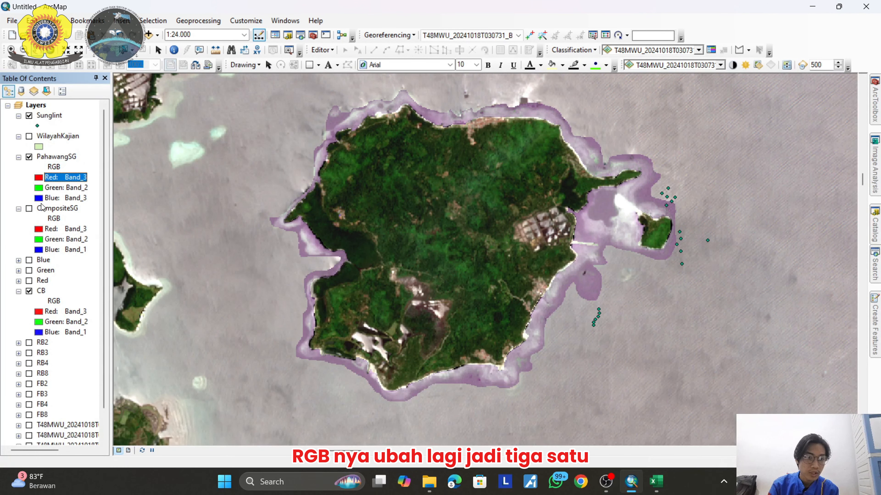
{"action": "left_click", "coordinate": [41, 200]}
{"action": "left_click", "coordinate": [80, 224]}
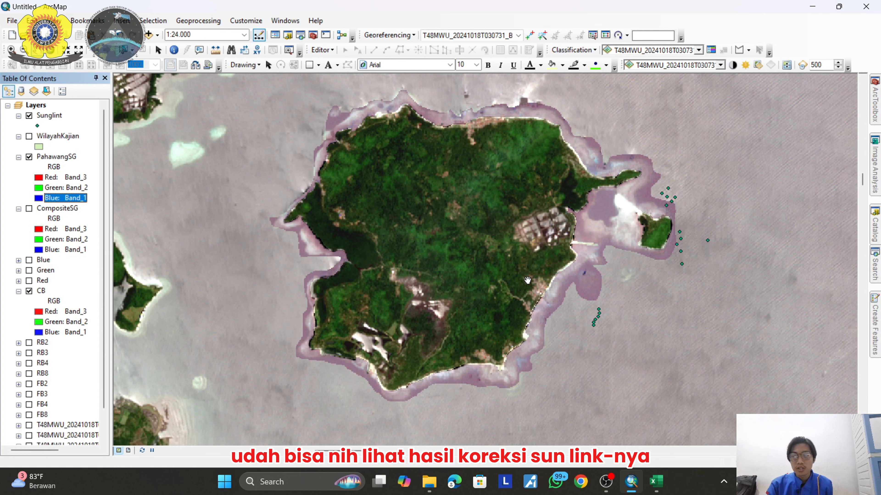
{"action": "scroll", "coordinate": [573, 318], "scroll_direction": "up", "scroll_amount": 2}
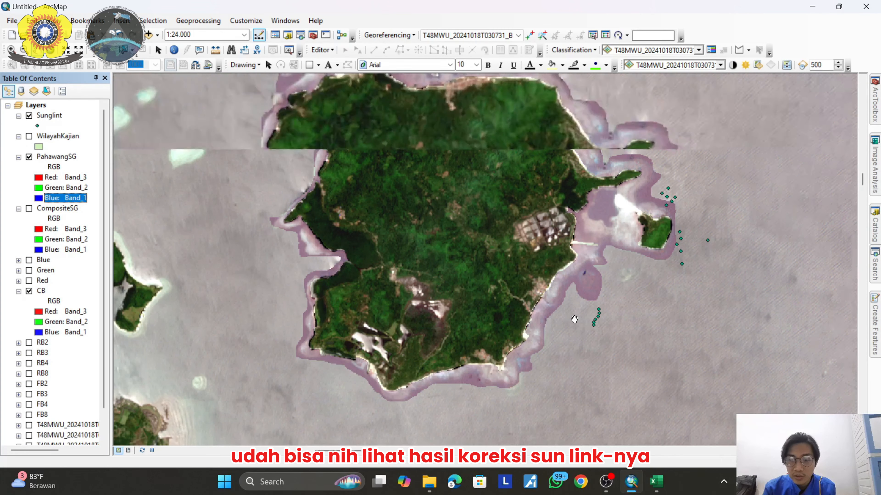
{"action": "scroll", "coordinate": [577, 295], "scroll_direction": "down", "scroll_amount": 1}
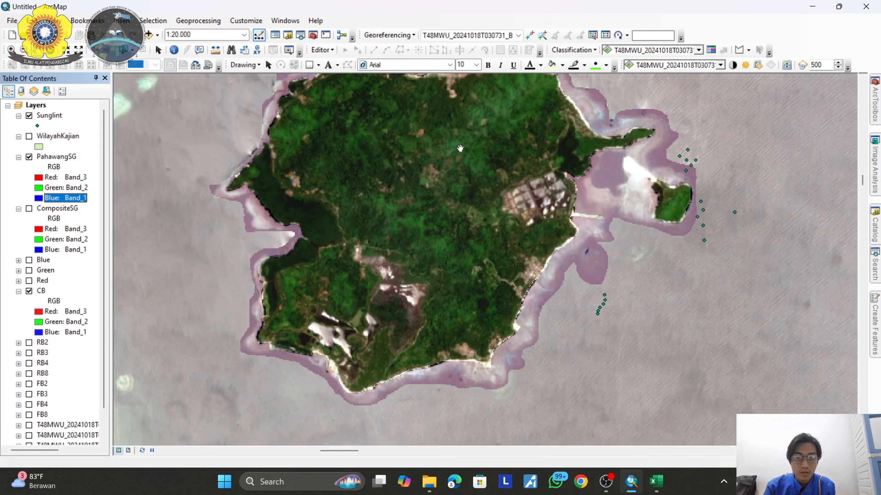
Toggle the CB layer off and back on to compare the PahawangSG waters with the underlying composite.
{"action": "left_click", "coordinate": [875, 168]}
{"action": "left_click", "coordinate": [29, 291]}
{"action": "left_click", "coordinate": [29, 291]}
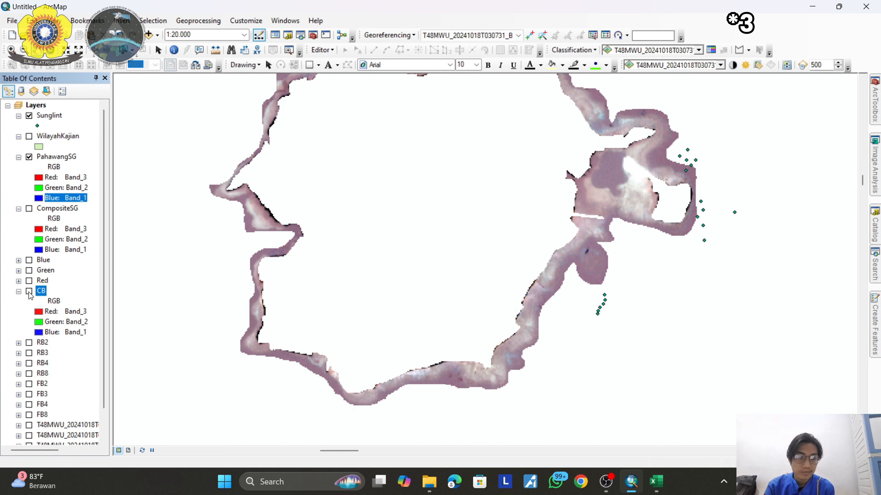
Try a PahawangSG display with contrast 12, brightness 12 and gamma 0,63.
{"action": "mouse_move", "coordinate": [877, 179]}
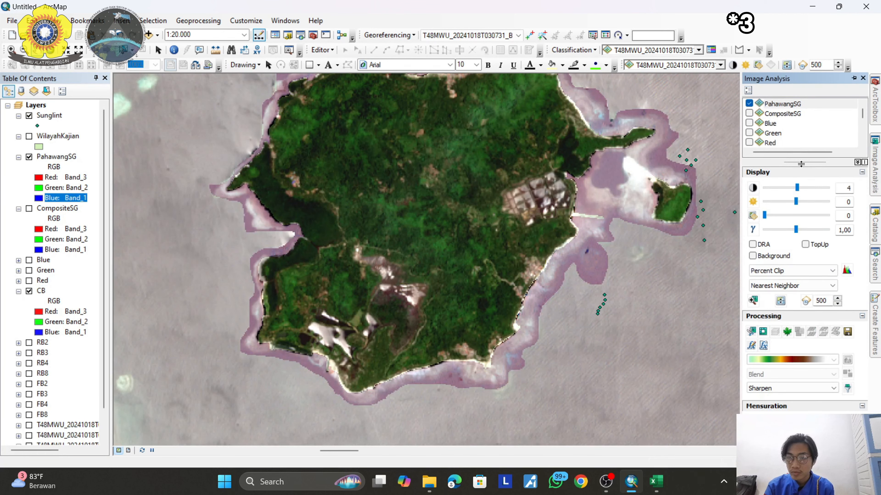
{"action": "left_click_drag", "start_coordinate": [797, 188], "coordinate": [807, 188]}
{"action": "left_click", "coordinate": [816, 201]}
{"action": "left_click", "coordinate": [817, 201]}
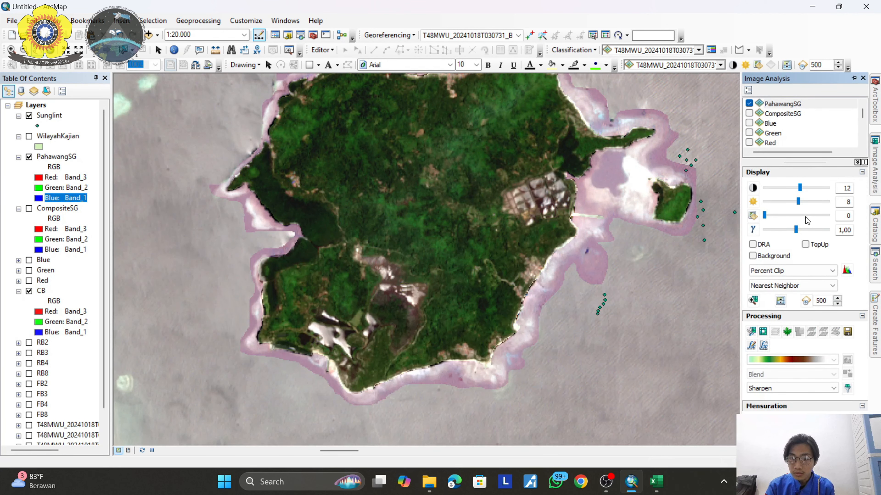
{"action": "left_click", "coordinate": [783, 230]}
{"action": "left_click", "coordinate": [783, 229]}
{"action": "left_click", "coordinate": [811, 201]}
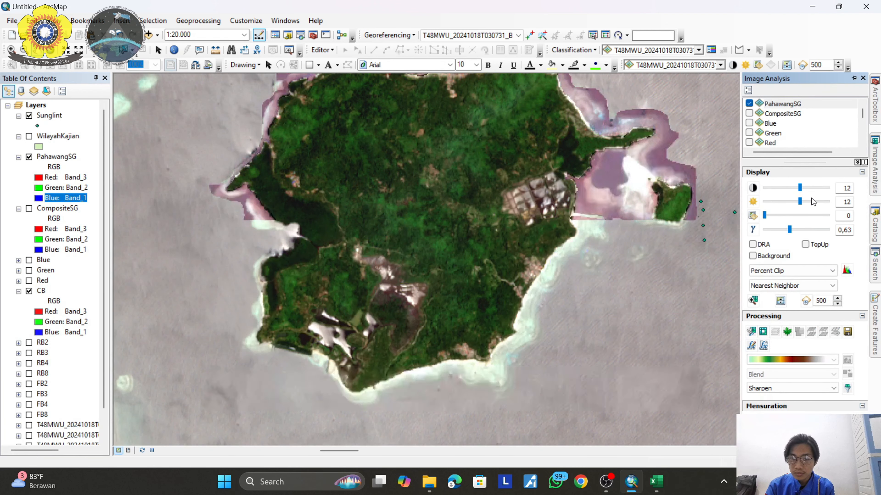
Adjust PahawangSG's display to contrast 4, brightness 12 and gamma 0,32, and inspect the water by the small eastern islet.
{"action": "left_click", "coordinate": [810, 187]}
{"action": "left_click", "coordinate": [811, 189]}
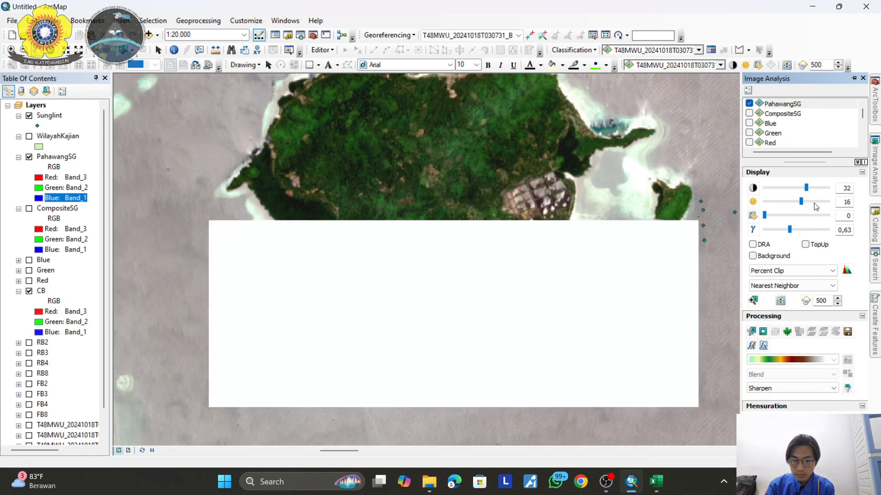
{"action": "left_click", "coordinate": [814, 202]}
{"action": "left_click", "coordinate": [776, 189]}
{"action": "left_click", "coordinate": [775, 202]}
{"action": "left_click", "coordinate": [775, 230]}
{"action": "scroll", "coordinate": [609, 191], "scroll_direction": "up", "scroll_amount": 1}
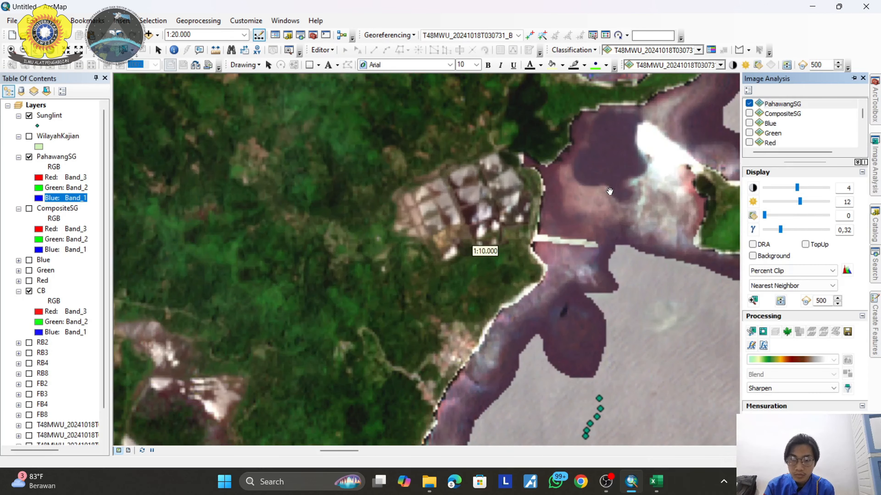
{"action": "left_click_drag", "start_coordinate": [648, 251], "coordinate": [575, 190]}
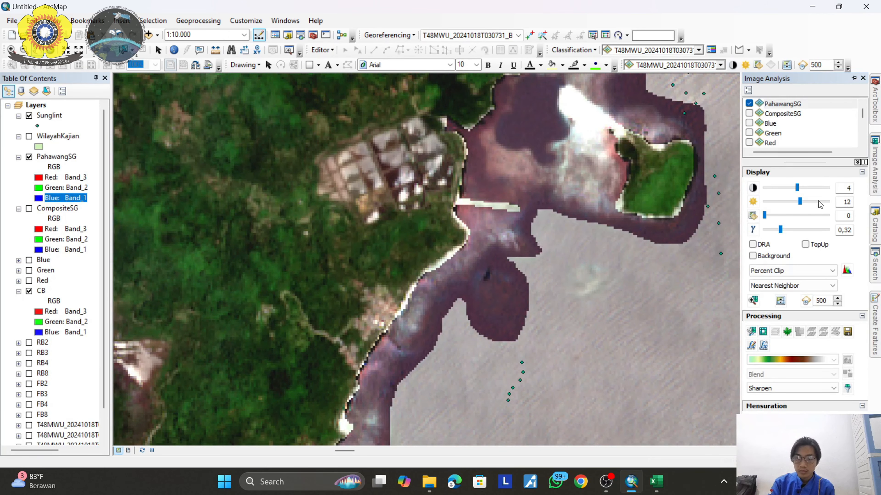
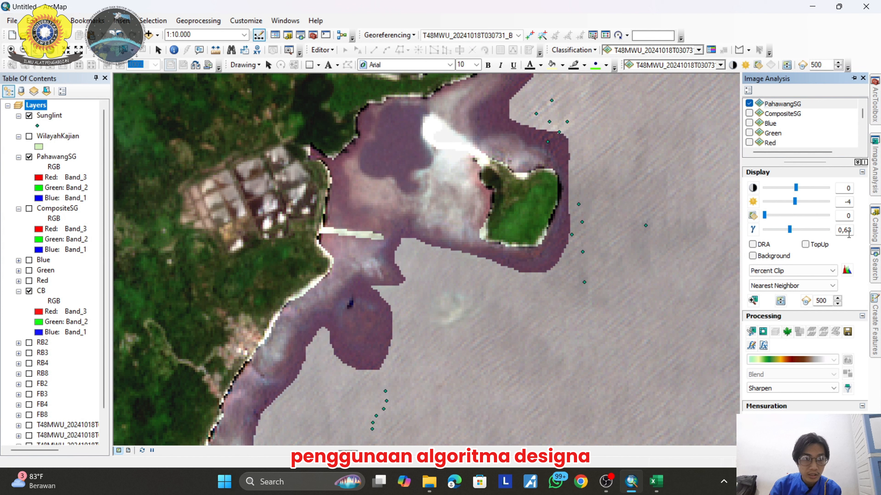
Begin a new point shapefile named Lyzenga in the Habitat Bentik folder.
{"action": "left_click", "coordinate": [875, 224]}
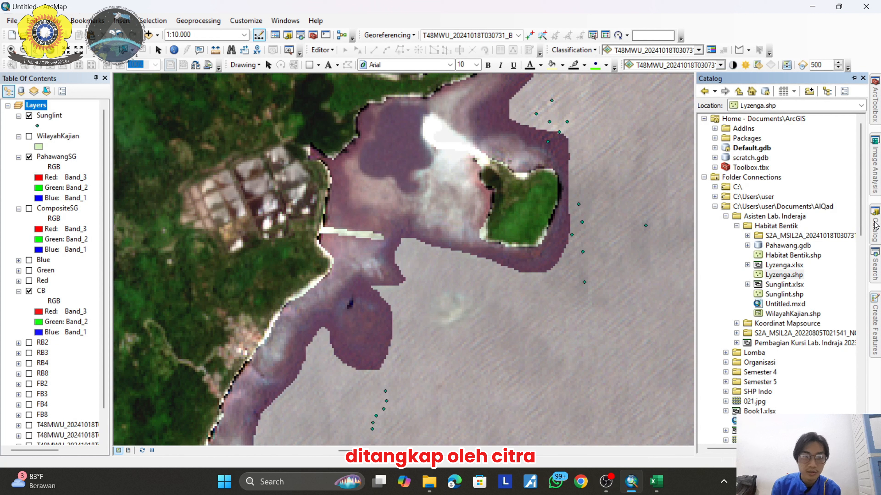
{"action": "right_click", "coordinate": [772, 227]}
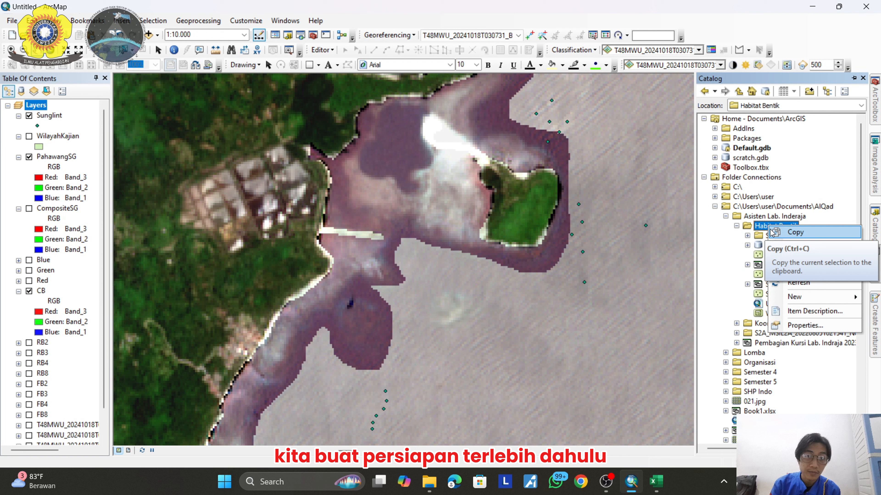
{"action": "mouse_move", "coordinate": [795, 297]}
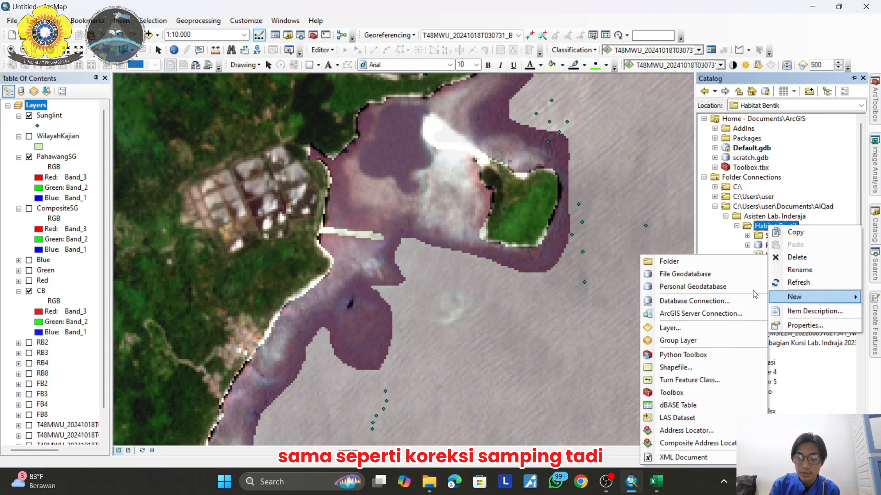
{"action": "left_click", "coordinate": [693, 369]}
{"action": "type", "text": "L"}
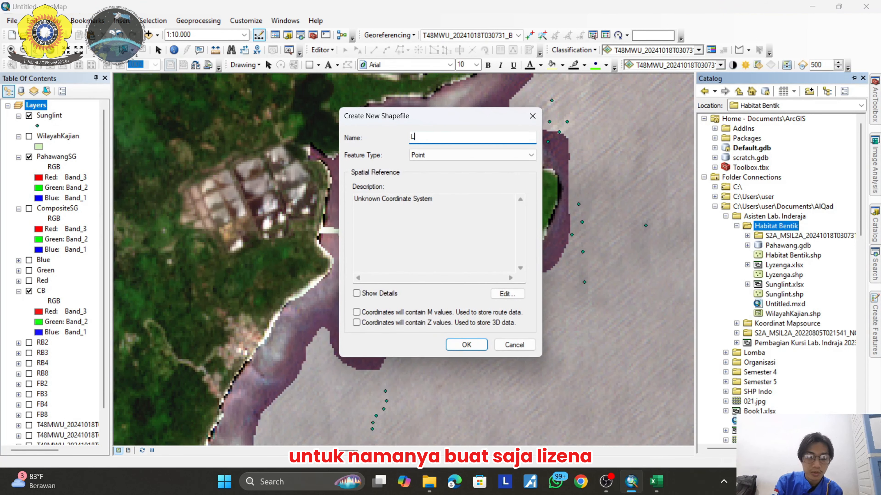
{"action": "type", "text": "yzenga"}
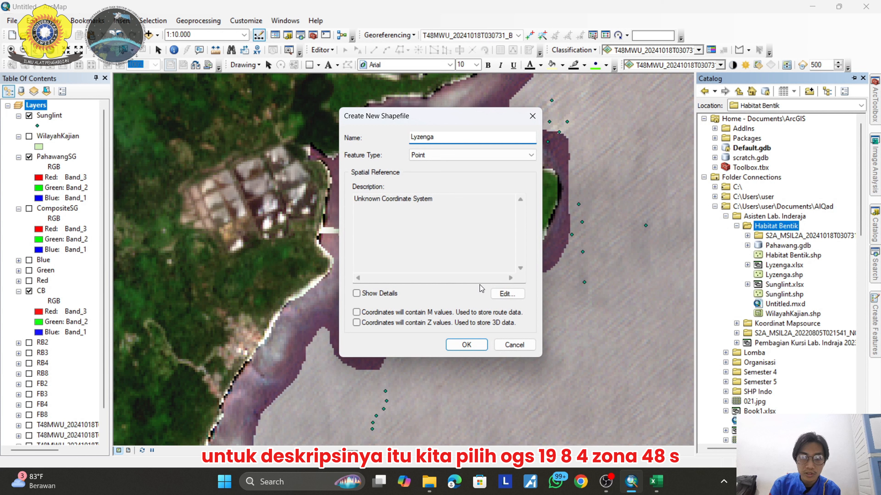
Set the new shapefile's coordinate system to WGS 1984 UTM Zone 48S, and close the creation dialog without creating it.
{"action": "left_click", "coordinate": [506, 294]}
{"action": "left_click", "coordinate": [334, 190]}
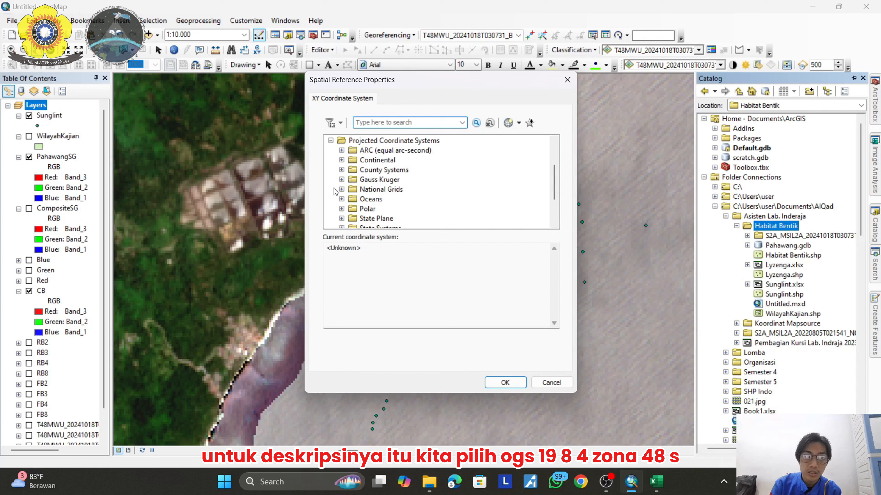
{"action": "scroll", "coordinate": [334, 190], "scroll_direction": "down", "scroll_amount": 2}
{"action": "left_click", "coordinate": [341, 199]}
{"action": "scroll", "coordinate": [366, 204], "scroll_direction": "down", "scroll_amount": 3}
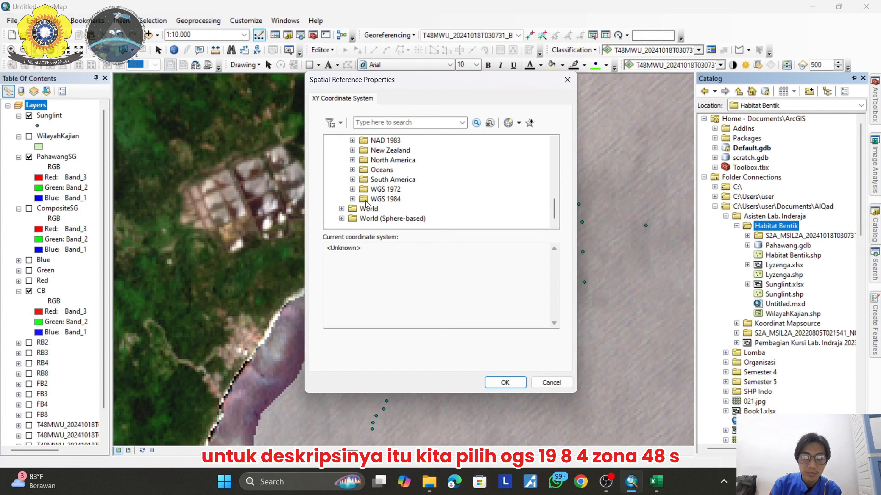
{"action": "left_click", "coordinate": [353, 199]}
{"action": "left_click", "coordinate": [363, 199]}
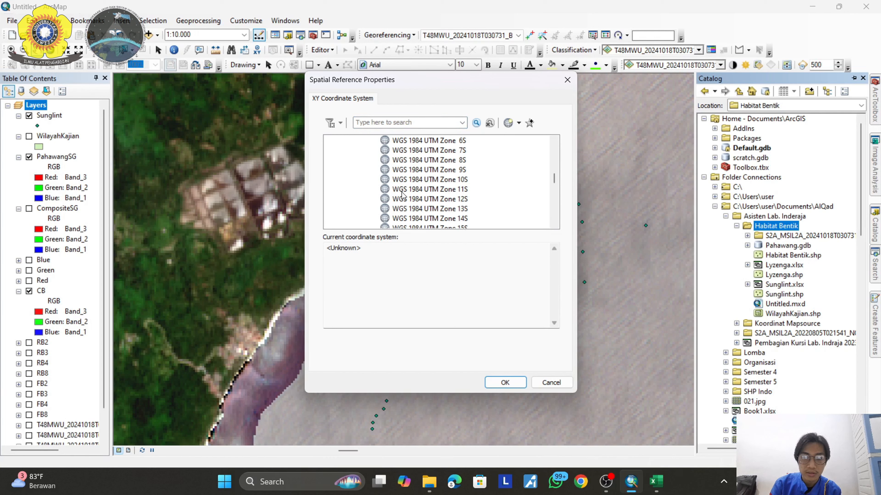
{"action": "scroll", "coordinate": [438, 202], "scroll_direction": "down", "scroll_amount": 4}
{"action": "scroll", "coordinate": [437, 202], "scroll_direction": "down", "scroll_amount": 7}
{"action": "left_click", "coordinate": [462, 173]}
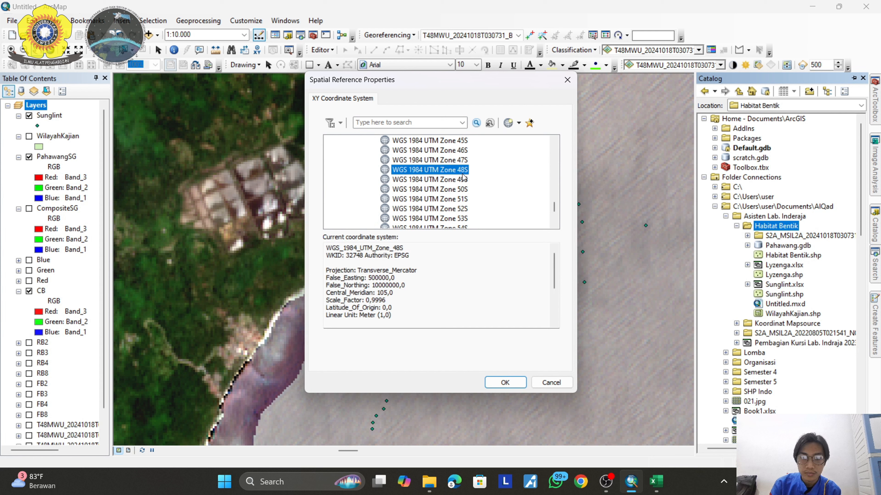
{"action": "left_click", "coordinate": [501, 381]}
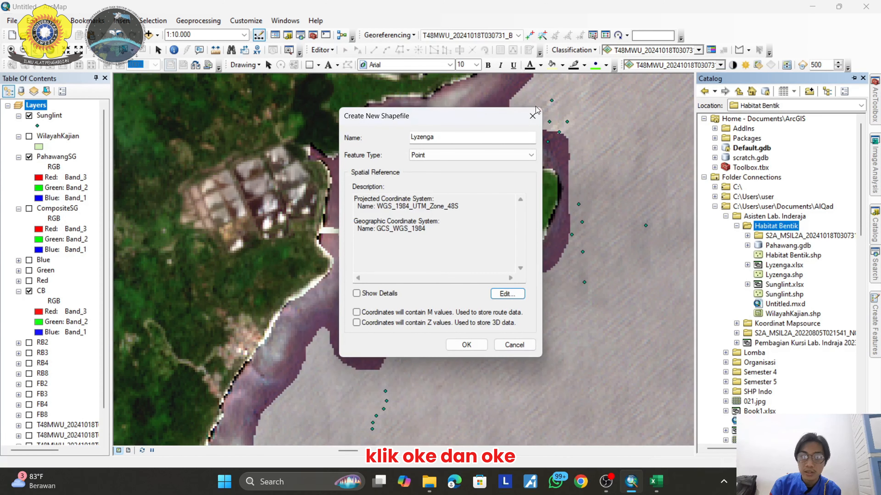
{"action": "left_click", "coordinate": [533, 116]}
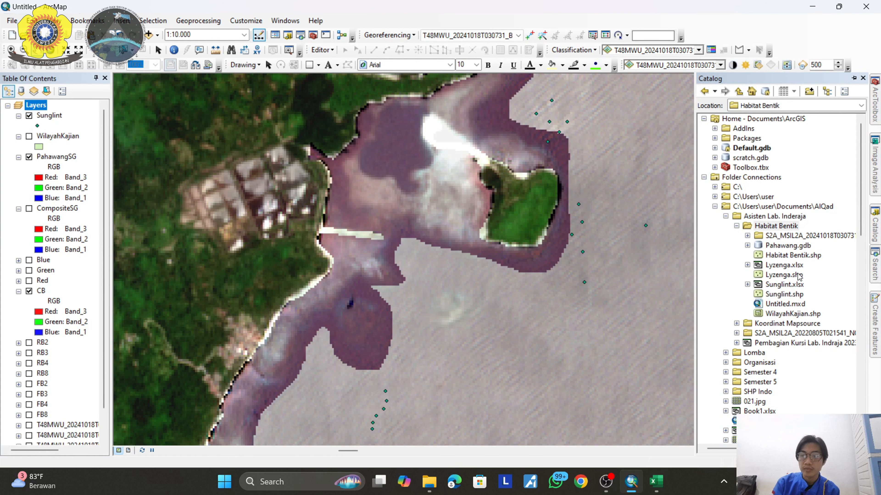
Add the existing Lyzenga.shp from the Habitat Bentik folder to the map and hide the Sunglint layer.
{"action": "left_click_drag", "start_coordinate": [784, 295], "coordinate": [874, 203]}
{"action": "mouse_move", "coordinate": [877, 233]}
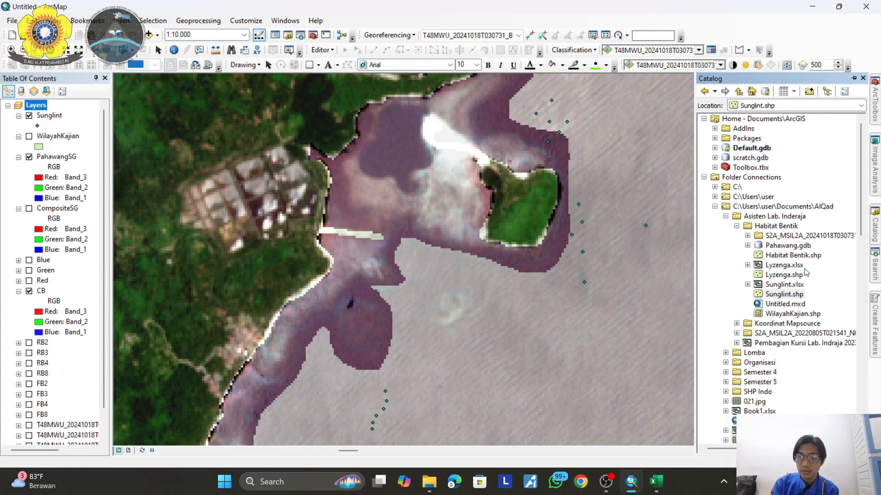
{"action": "left_click_drag", "start_coordinate": [785, 280], "coordinate": [51, 113]}
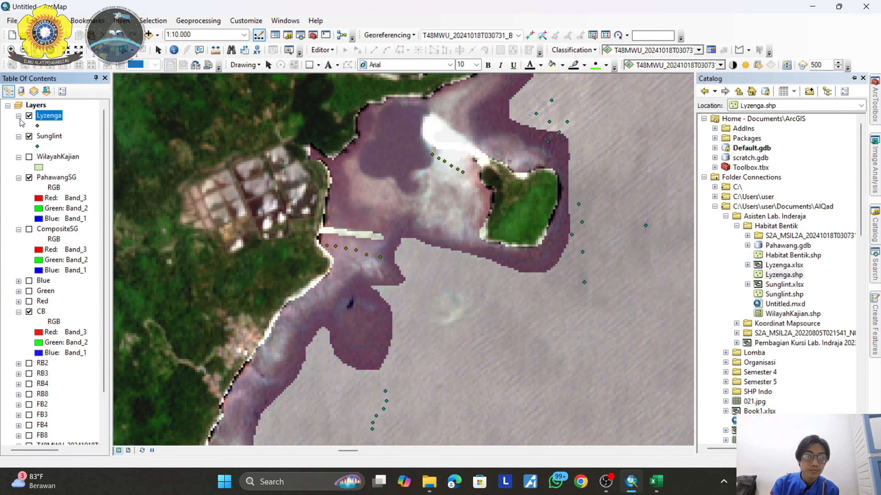
{"action": "left_click", "coordinate": [30, 136]}
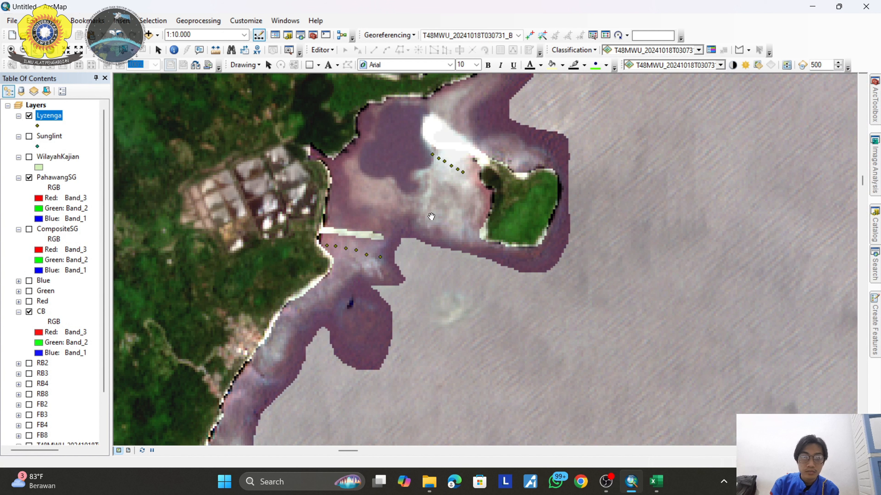
Look over the Lyzenga points near the small islet, start an edit session and dismiss the layer warning dialog.
{"action": "left_click_drag", "start_coordinate": [441, 246], "coordinate": [545, 268]}
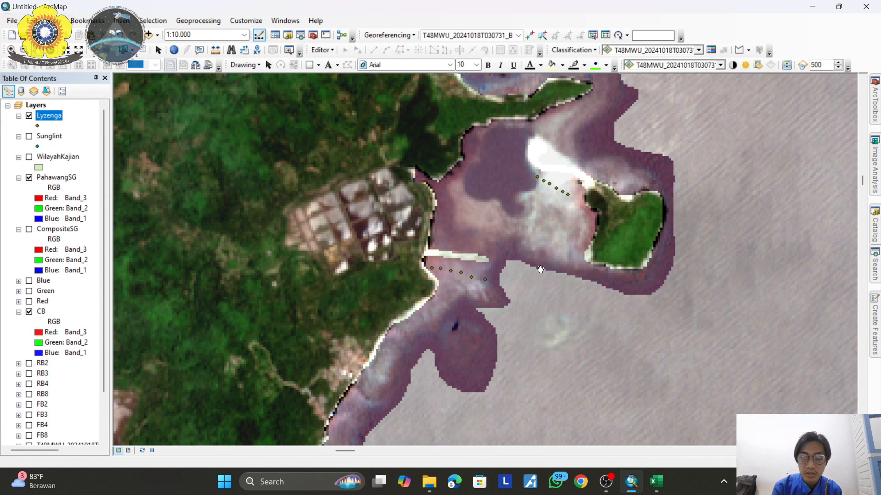
{"action": "scroll", "coordinate": [459, 225], "scroll_direction": "down", "scroll_amount": 4}
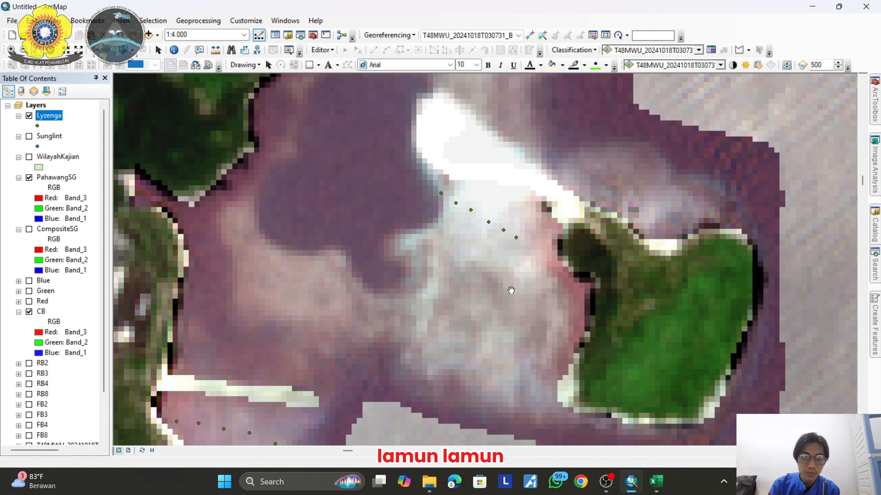
{"action": "scroll", "coordinate": [486, 293], "scroll_direction": "up", "scroll_amount": 2}
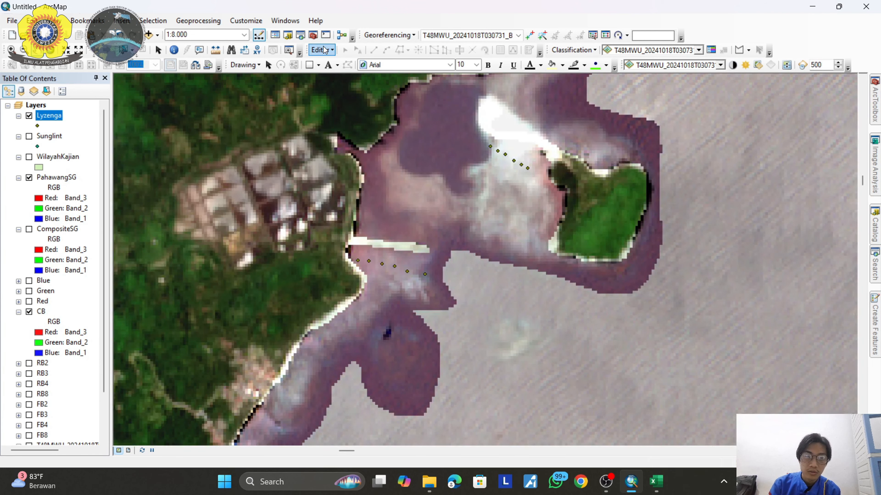
{"action": "left_click", "coordinate": [322, 50]}
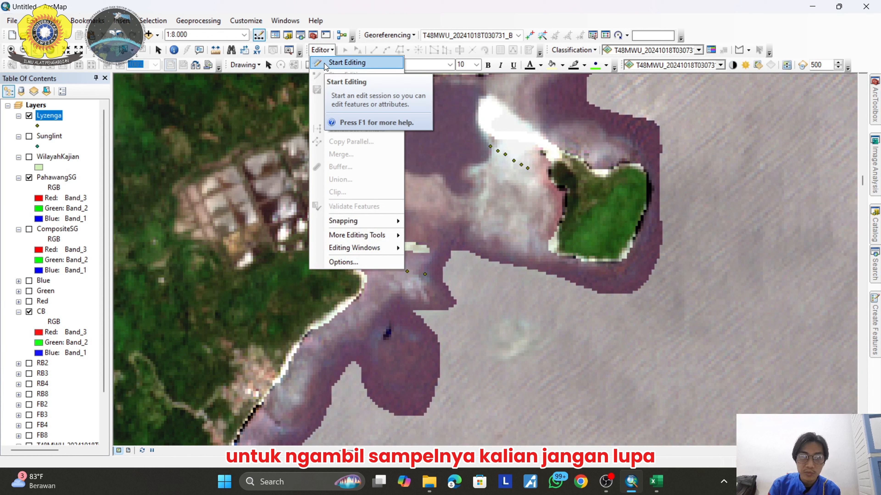
{"action": "left_click", "coordinate": [326, 63]}
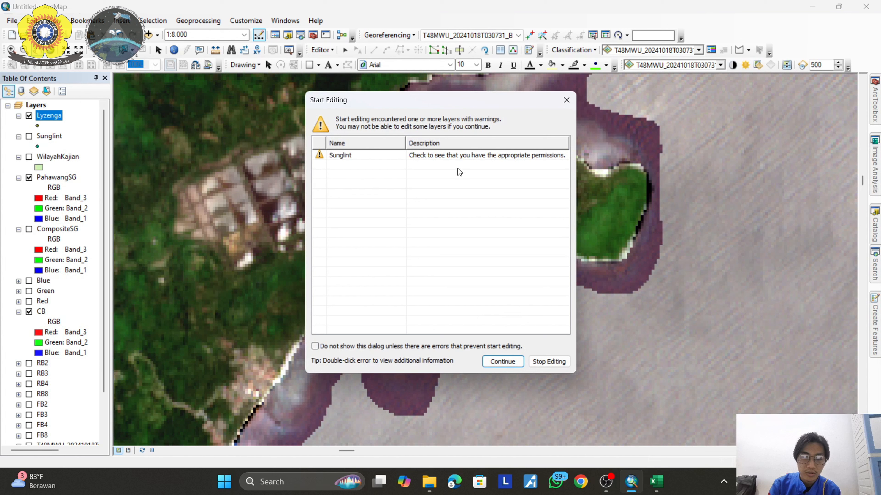
{"action": "left_click", "coordinate": [456, 156]}
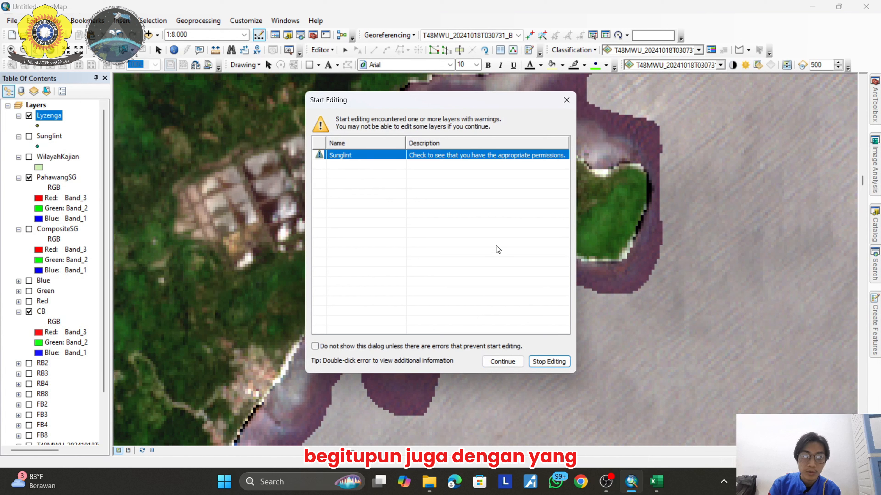
{"action": "left_click", "coordinate": [566, 100]}
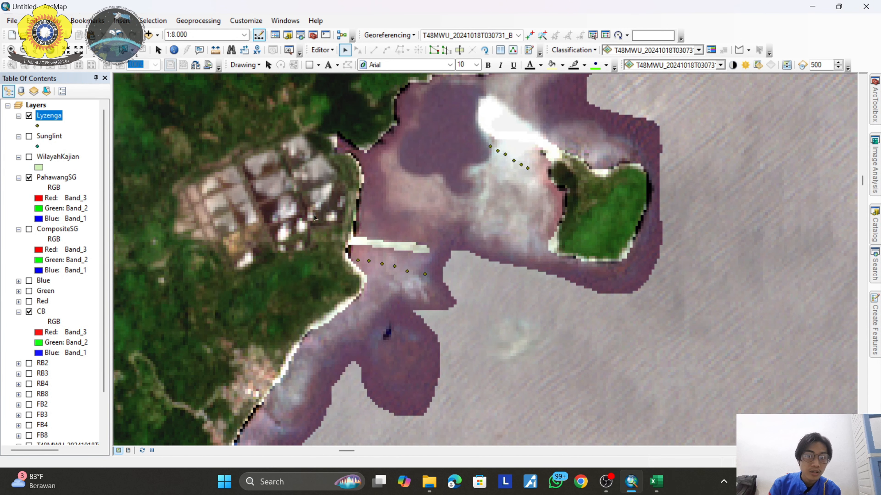
Examine the Lyzenga sample points along the southeastern coast and stop the edit session without adding points.
{"action": "left_click_drag", "start_coordinate": [398, 313], "coordinate": [474, 207]}
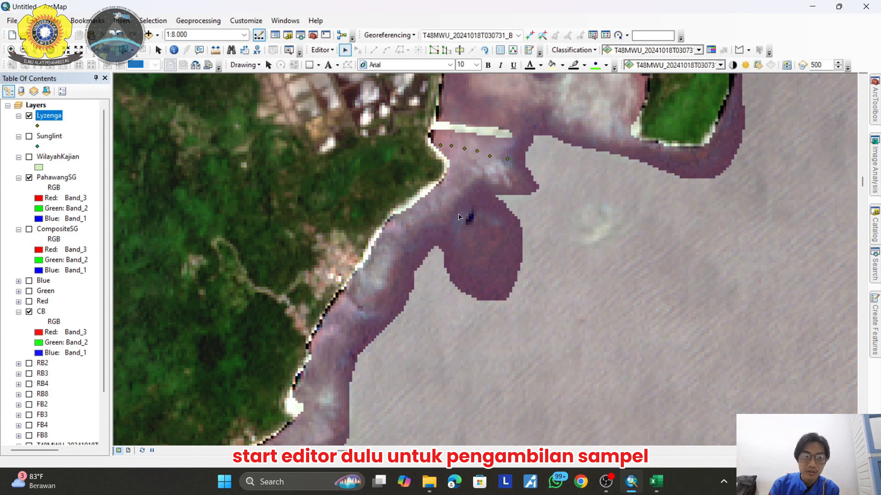
{"action": "left_click_drag", "start_coordinate": [460, 309], "coordinate": [531, 174]}
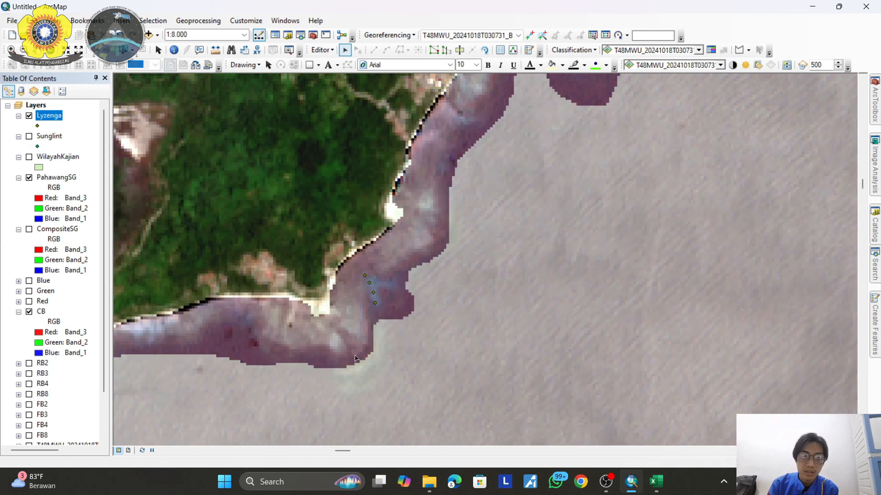
{"action": "scroll", "coordinate": [388, 298], "scroll_direction": "down", "scroll_amount": 4}
{"action": "scroll", "coordinate": [465, 263], "scroll_direction": "up", "scroll_amount": 2}
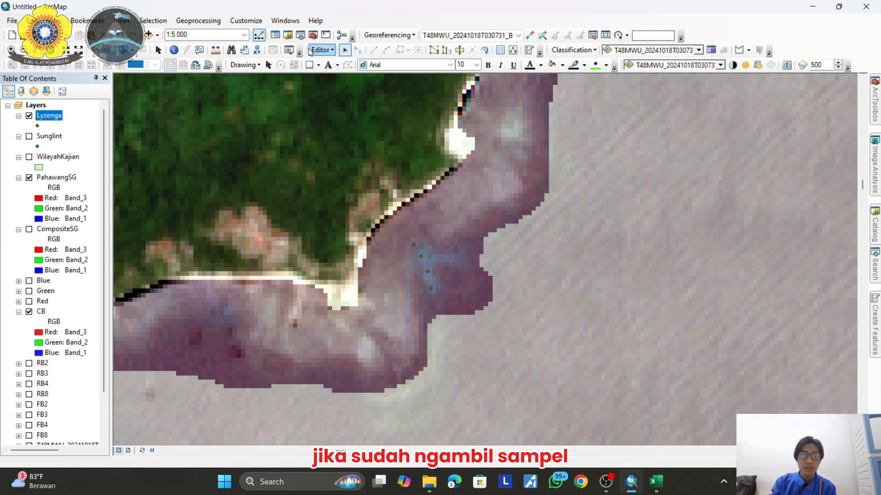
{"action": "left_click", "coordinate": [314, 51]}
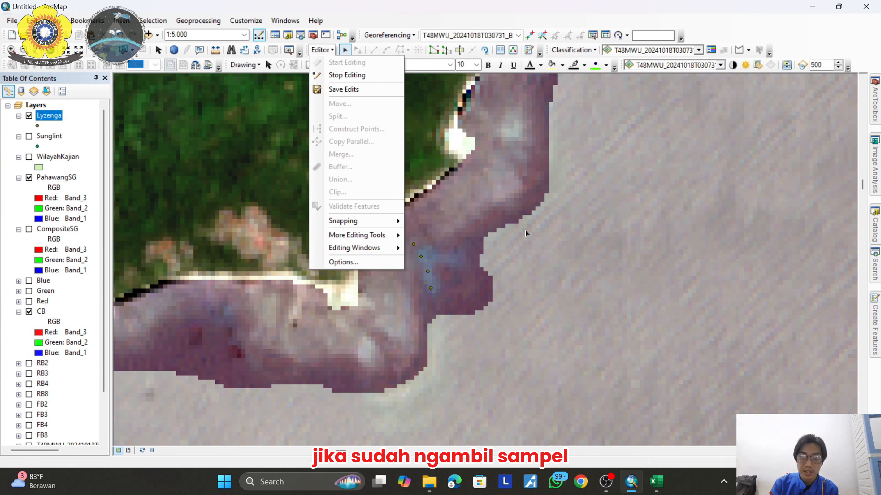
{"action": "left_click", "coordinate": [346, 75]}
{"action": "scroll", "coordinate": [482, 240], "scroll_direction": "up", "scroll_amount": 2}
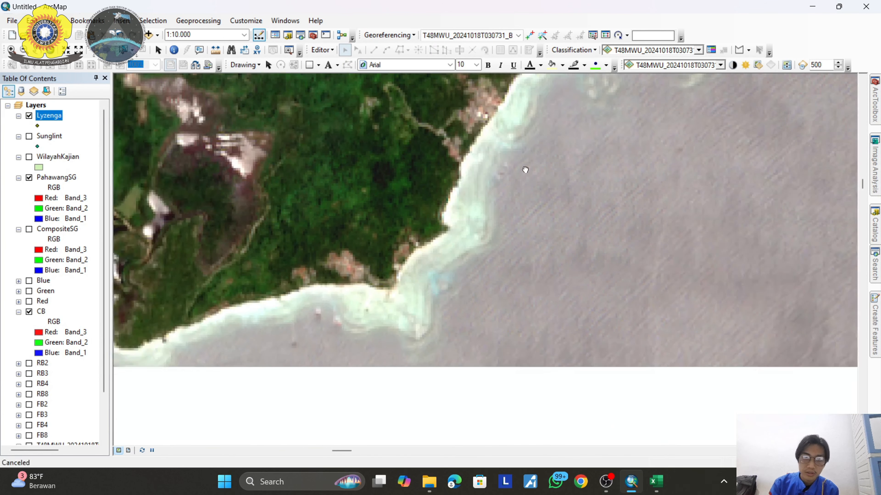
{"action": "left_click_drag", "start_coordinate": [525, 169], "coordinate": [450, 245]}
{"action": "left_click_drag", "start_coordinate": [487, 145], "coordinate": [476, 245]}
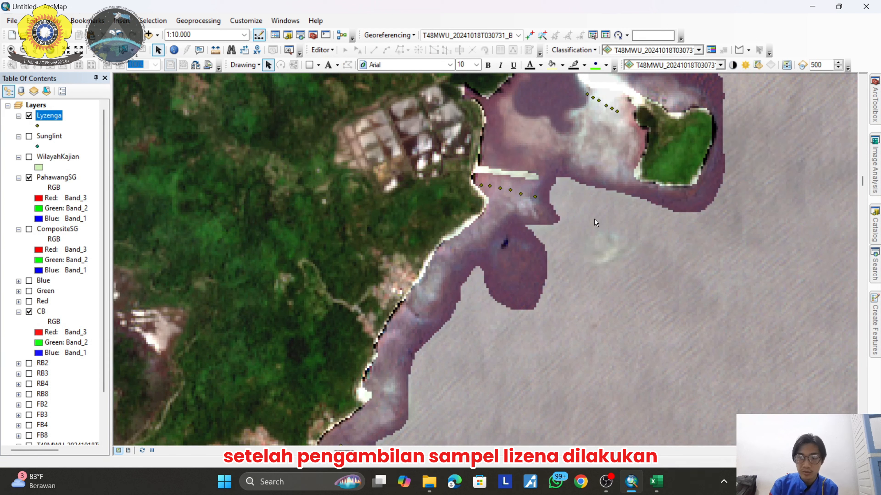
Search the tools for "extract multi value" and open Extract Multi Values to Points.
{"action": "key", "text": "ctrl+f"}
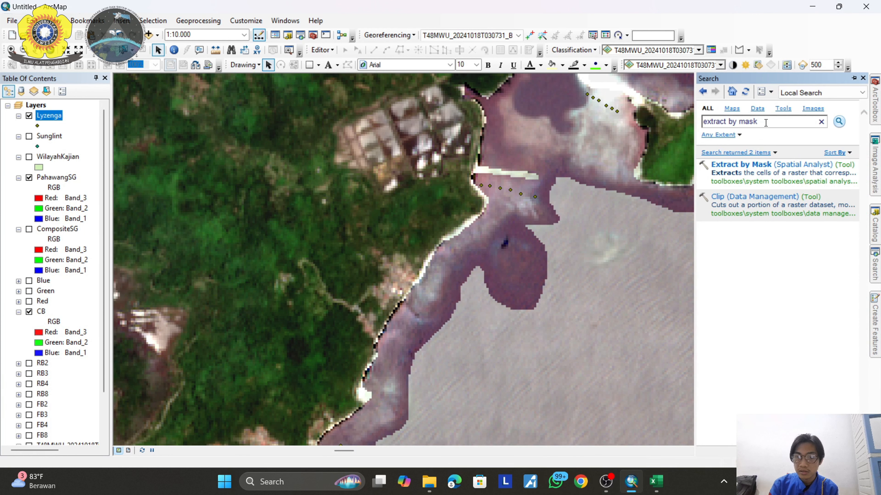
{"action": "left_click_drag", "start_coordinate": [758, 121], "coordinate": [728, 121]}
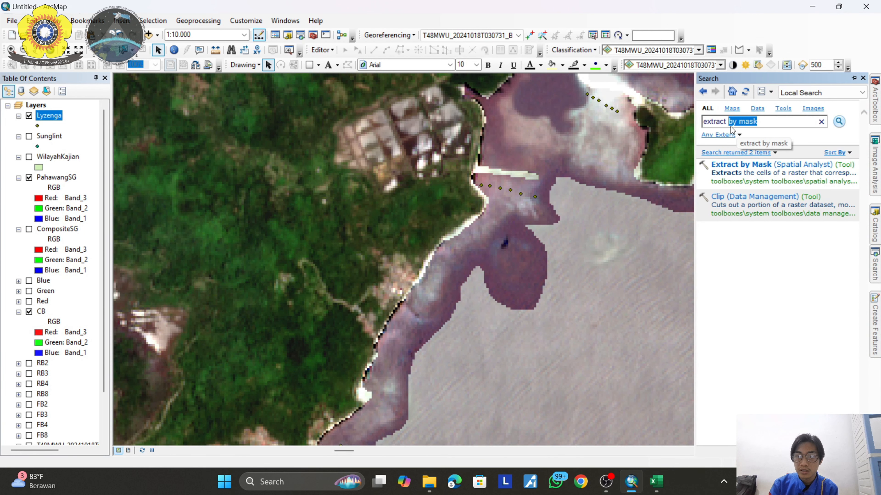
{"action": "type", "text": "multi"}
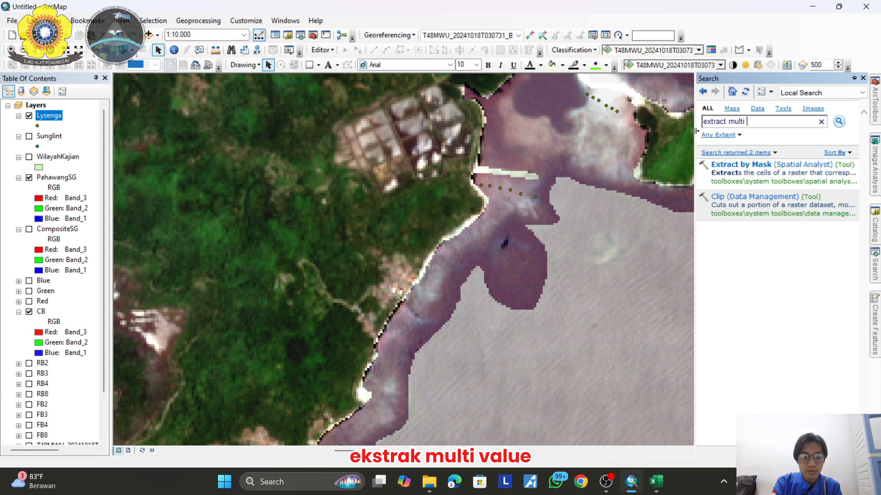
{"action": "type", "text": " value"}
{"action": "key", "text": "Return"}
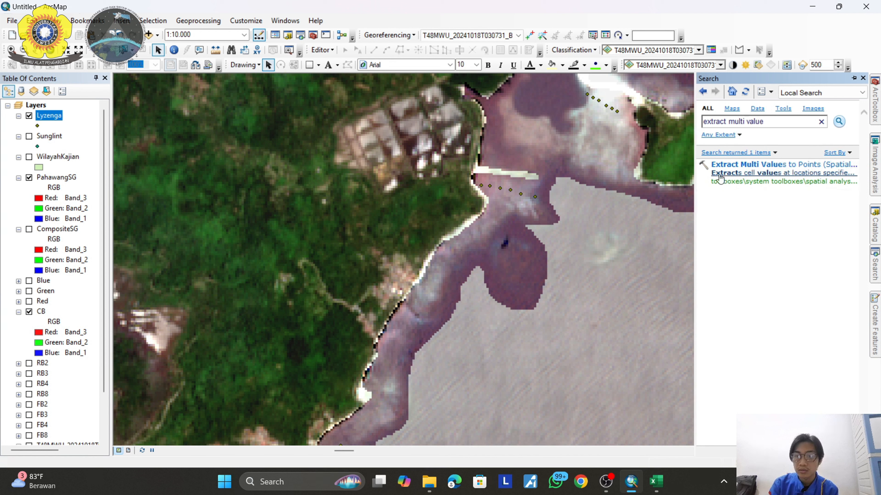
{"action": "left_click", "coordinate": [741, 164]}
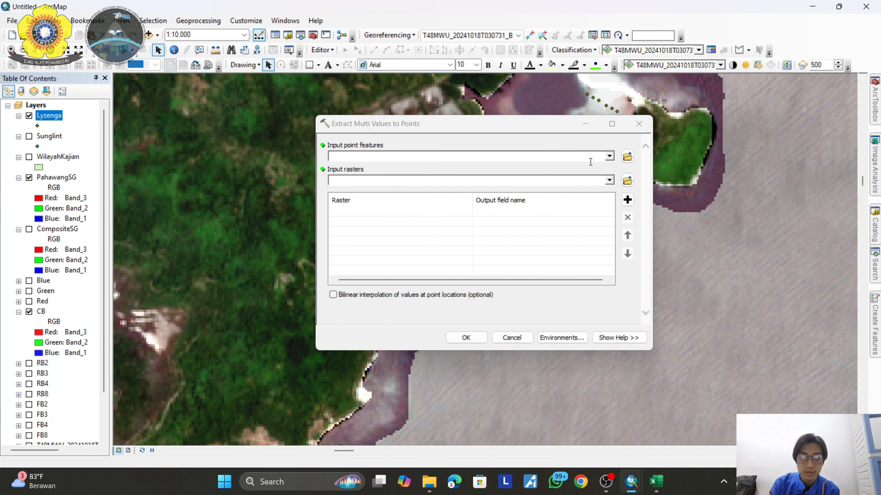
Choose Lyzenga as the point features and PahawangSG as the input raster, and close the tool without running it.
{"action": "left_click", "coordinate": [603, 160]}
{"action": "left_click", "coordinate": [608, 157]}
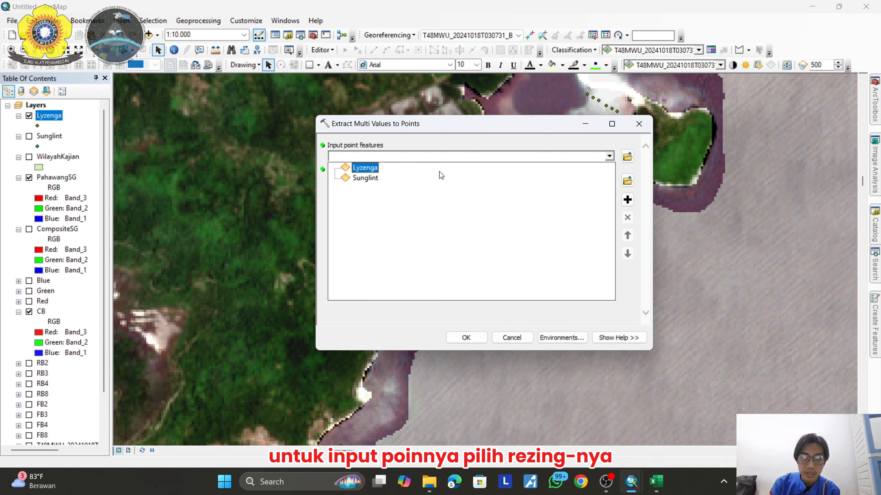
{"action": "left_click", "coordinate": [381, 169]}
{"action": "left_click", "coordinate": [609, 181]}
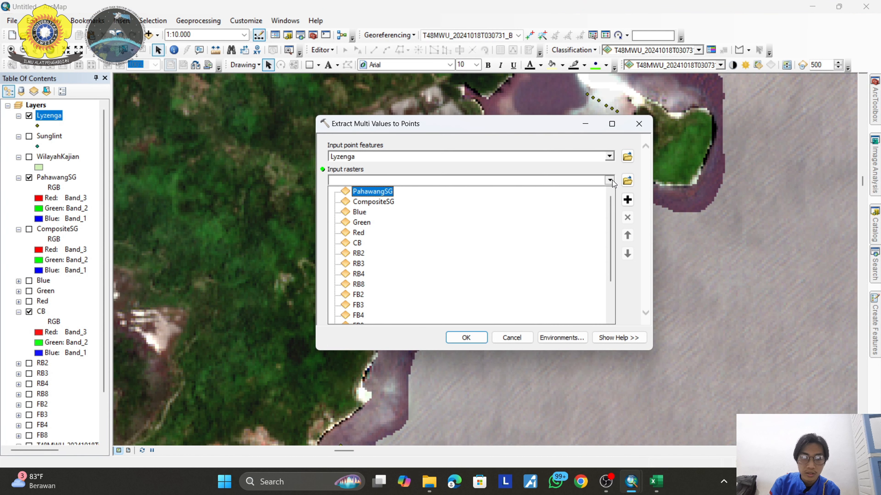
{"action": "left_click", "coordinate": [369, 193]}
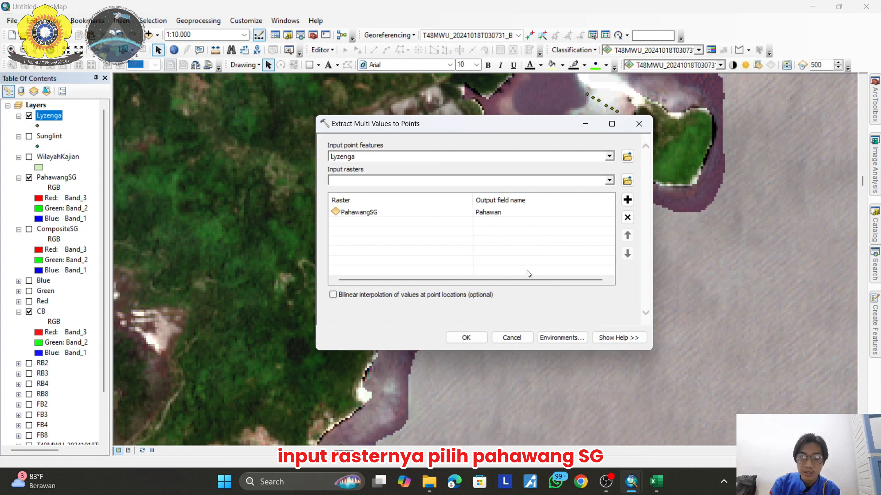
{"action": "left_click", "coordinate": [640, 125]}
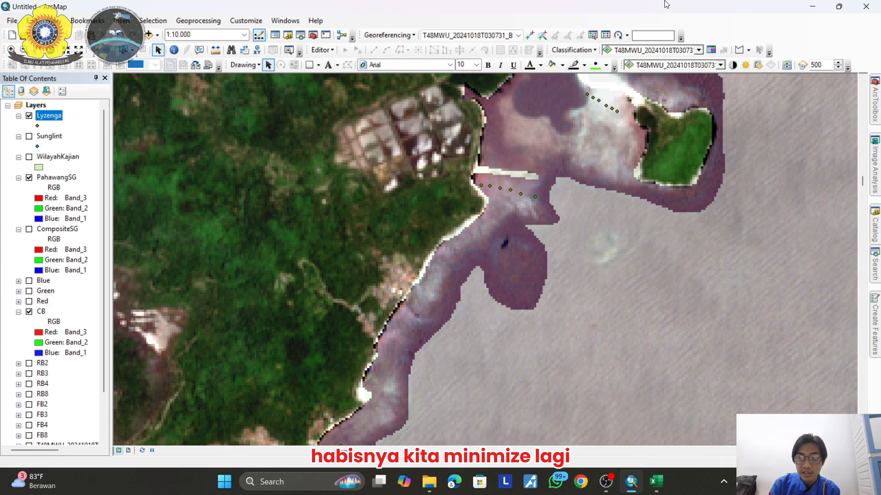
Minimize ArcMap and browse in File Explorer to the Lyzenga files in AlQad > Asisten Lab. Inderaja > Habitat Bentik.
{"action": "left_click", "coordinate": [810, 7]}
{"action": "left_click", "coordinate": [810, 7]}
{"action": "left_click", "coordinate": [429, 481]}
{"action": "left_click", "coordinate": [48, 178]}
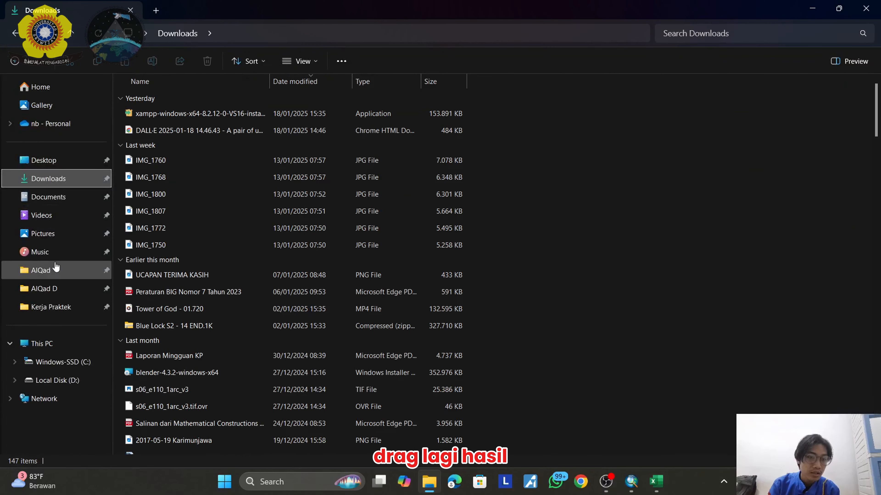
{"action": "left_click", "coordinate": [55, 268]}
{"action": "double_click", "coordinate": [150, 102]}
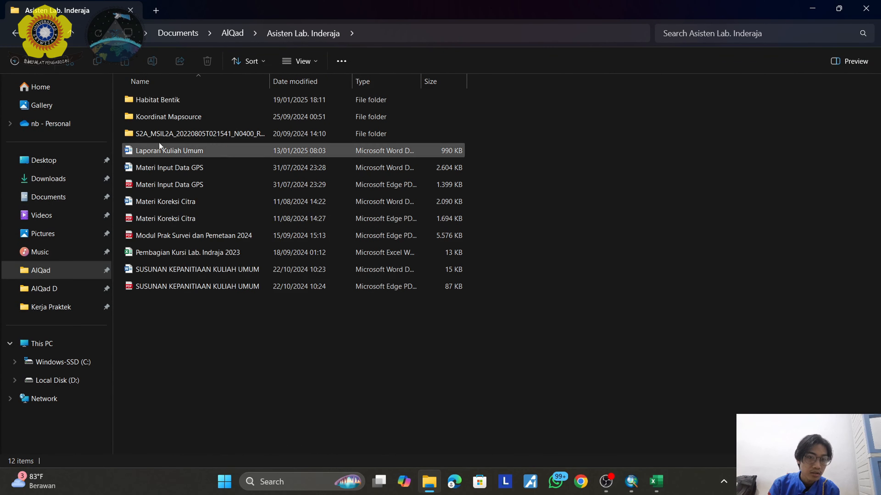
{"action": "double_click", "coordinate": [164, 99]}
{"action": "scroll", "coordinate": [215, 326], "scroll_direction": "down", "scroll_amount": 3}
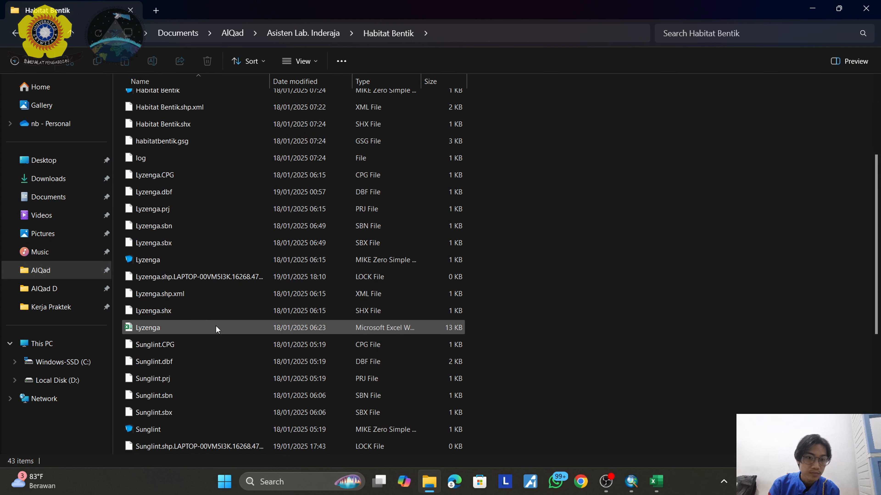
Switch to Excel, open Lyzenga.dbf from the Habitat Bentik folder in it and maximize the new workbook window.
{"action": "left_click", "coordinate": [658, 484]}
{"action": "left_click", "coordinate": [839, 6]}
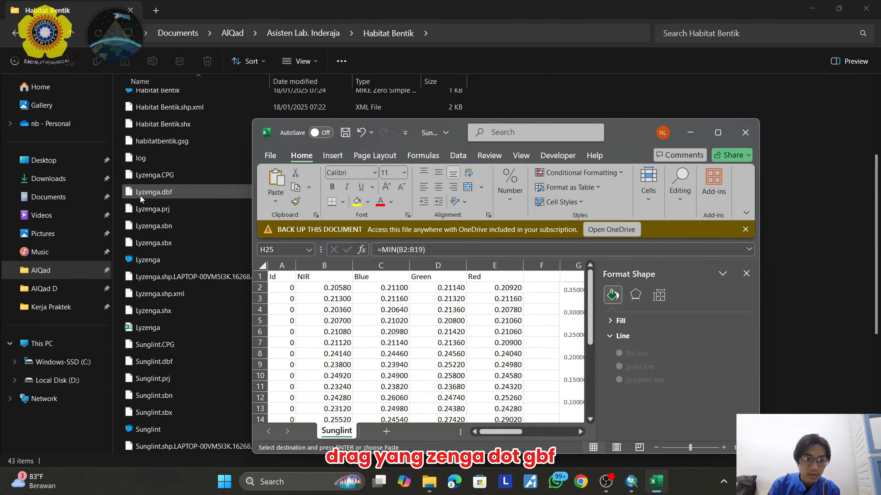
{"action": "left_click_drag", "start_coordinate": [147, 194], "coordinate": [347, 312]}
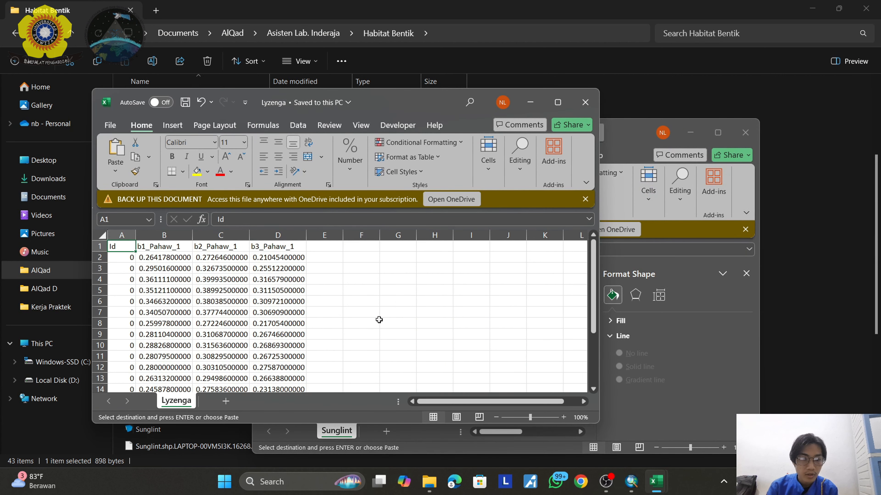
{"action": "left_click", "coordinate": [557, 102]}
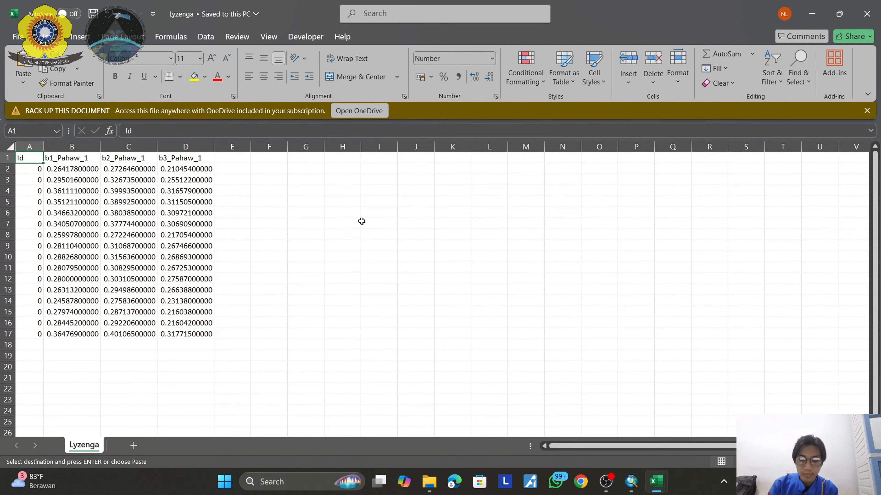
Add the column headings LN Blue, LN Green and LN Red in cells E1 to G1.
{"action": "left_click", "coordinate": [239, 159]}
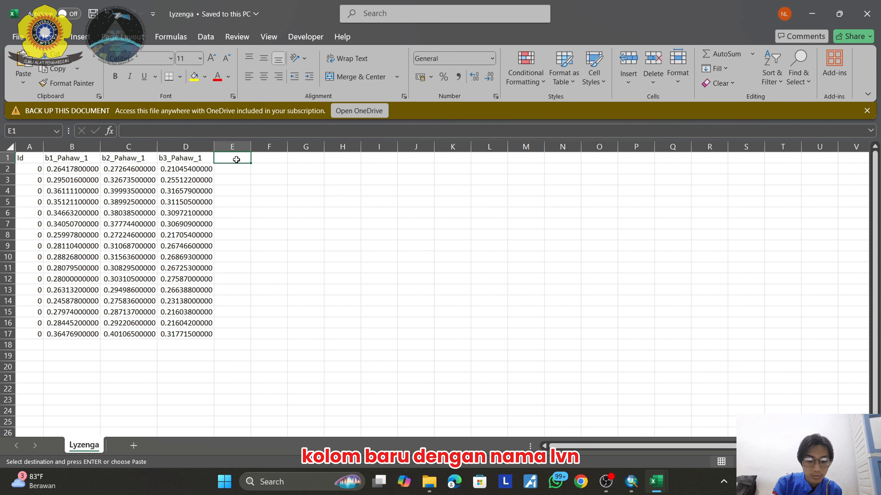
{"action": "type", "text": "LN"}
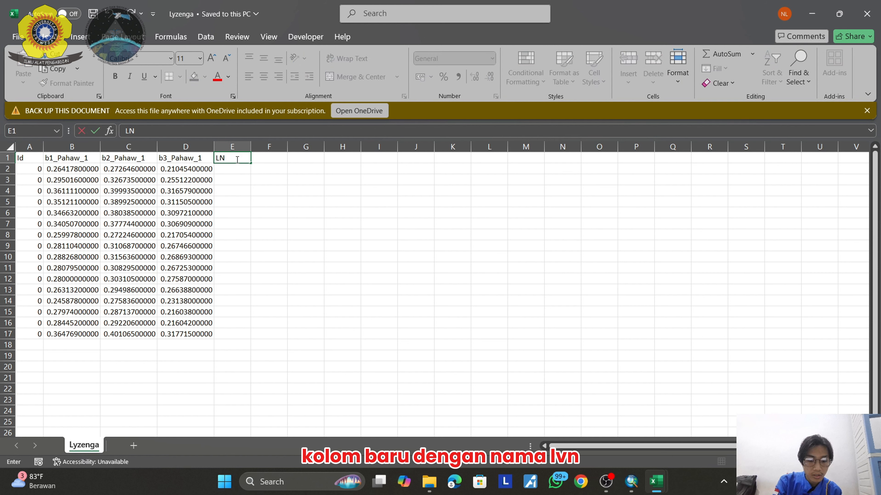
{"action": "type", "text": " blu"}
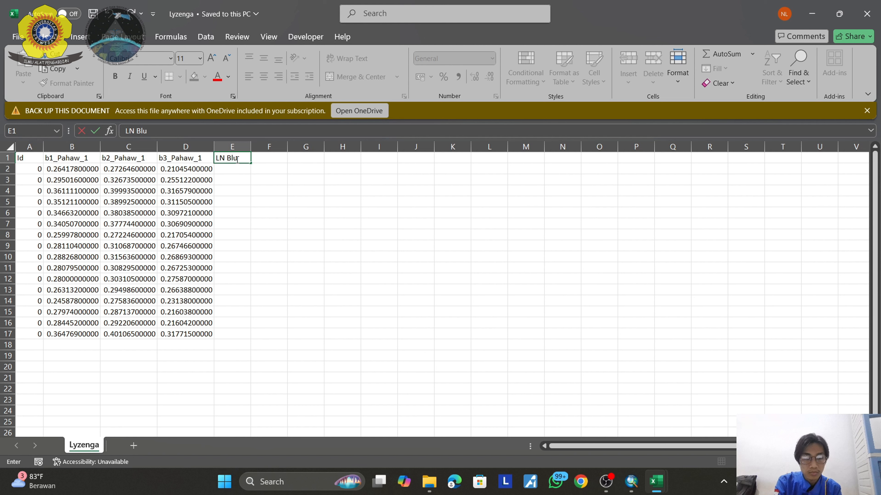
{"action": "type", "text": "e"}
{"action": "key", "text": "Tab"}
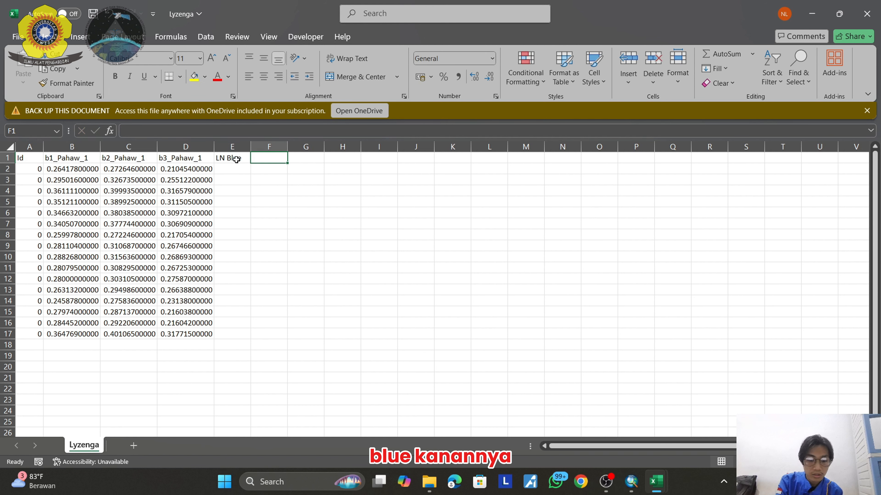
{"action": "type", "text": "LN Green"}
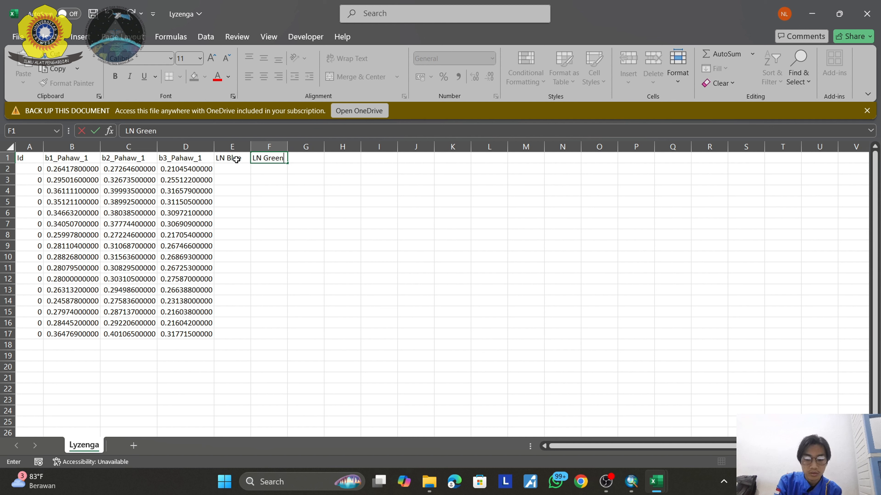
{"action": "key", "text": "Tab"}
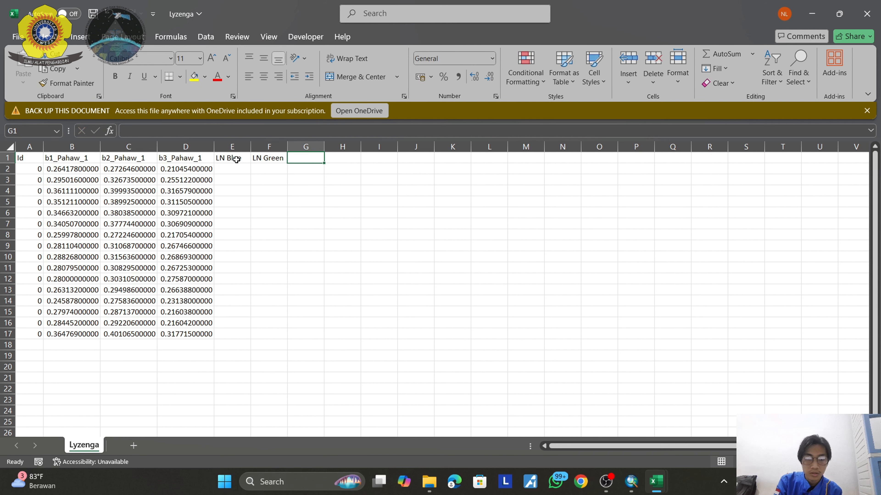
{"action": "type", "text": "LN"}
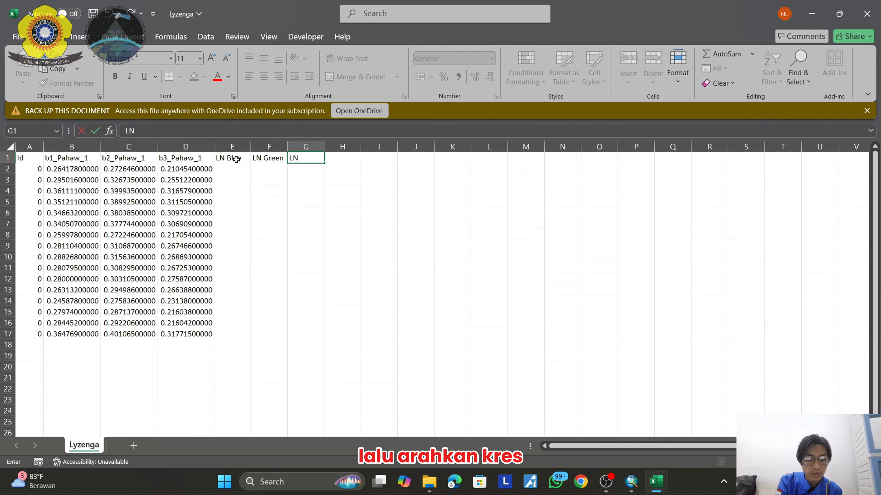
{"action": "type", "text": " RED"}
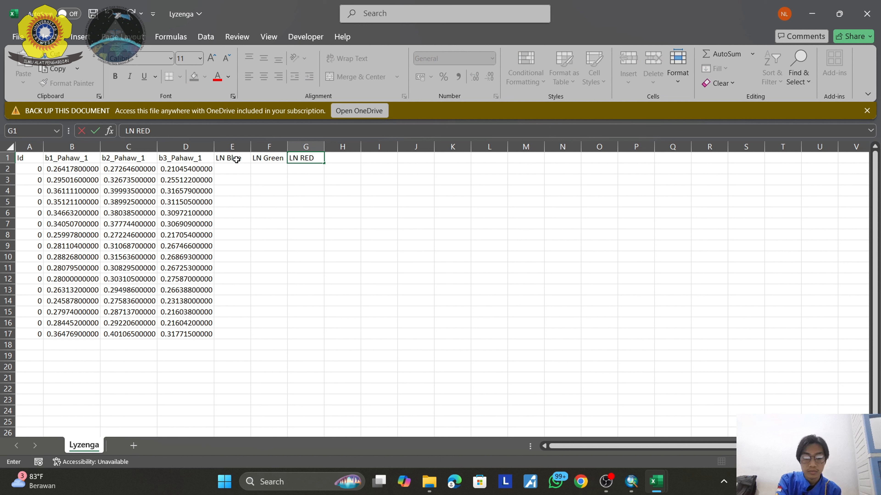
{"action": "key", "text": "BackSpace"}
{"action": "key", "text": "BackSpace"}
{"action": "type", "text": "ed"}
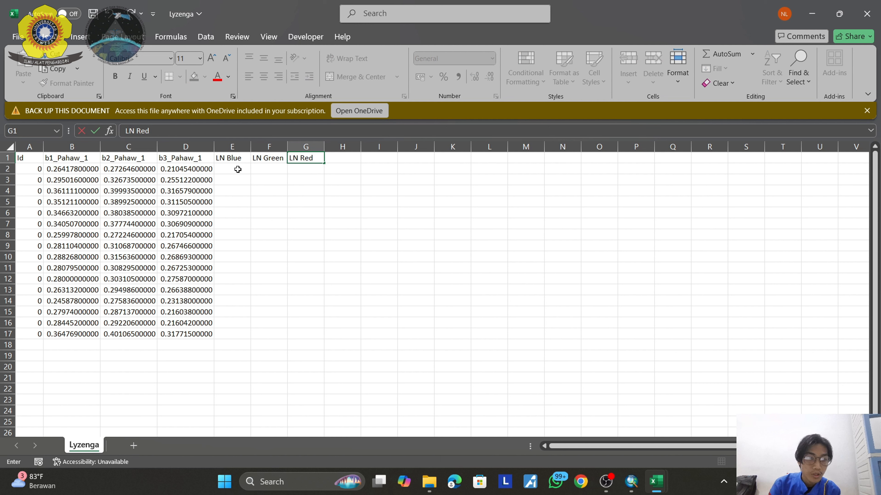
Enter =LN(B2:B17) in cell E2 and fill the formula across to the LN Green and LN Red columns.
{"action": "left_click", "coordinate": [238, 169]}
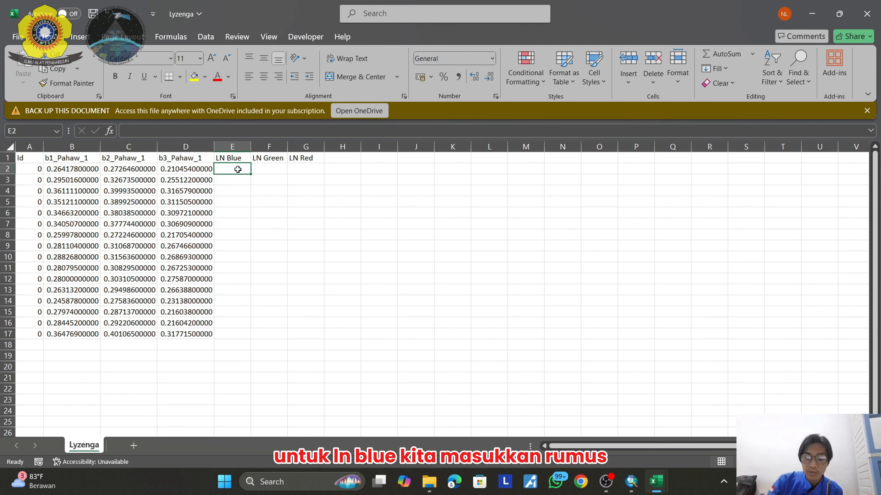
{"action": "type", "text": "="}
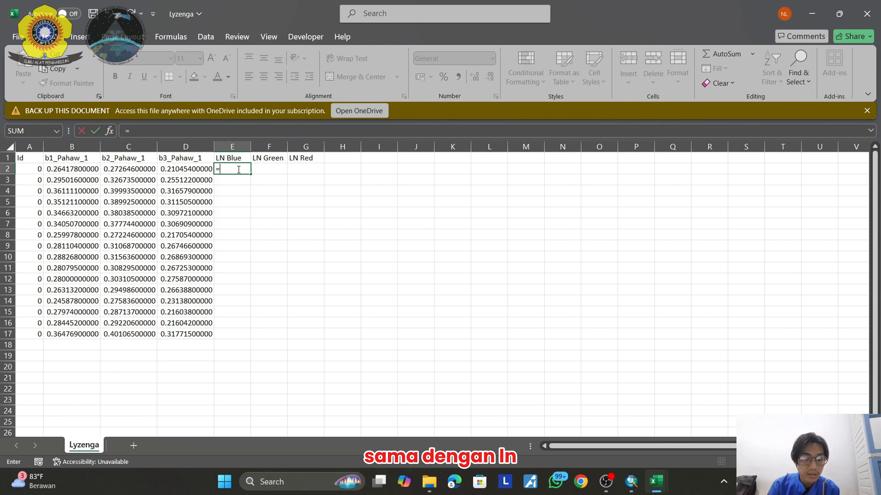
{"action": "type", "text": "ln"}
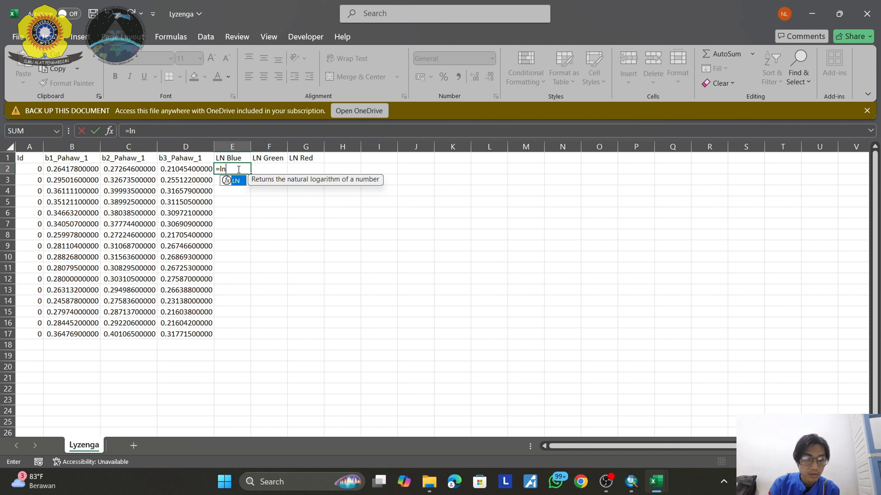
{"action": "double_click", "coordinate": [242, 182]}
{"action": "left_click", "coordinate": [74, 173]}
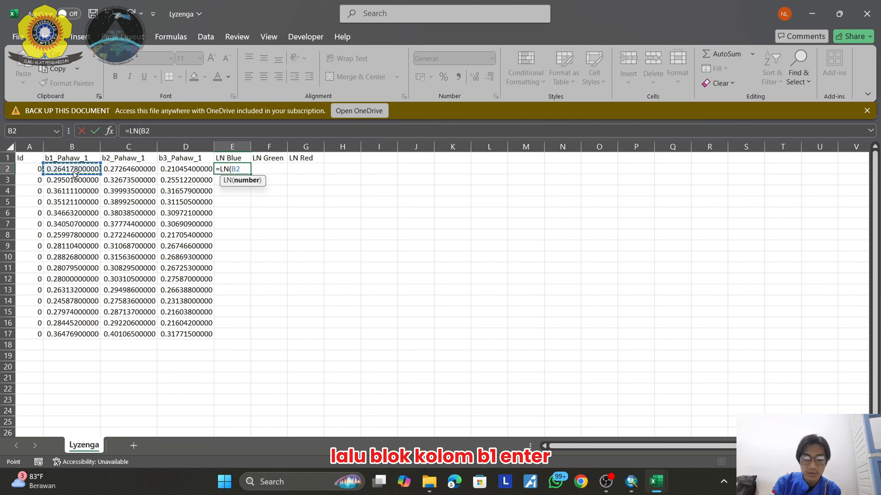
{"action": "left_click_drag", "start_coordinate": [74, 172], "coordinate": [73, 335]}
{"action": "key", "text": "Return"}
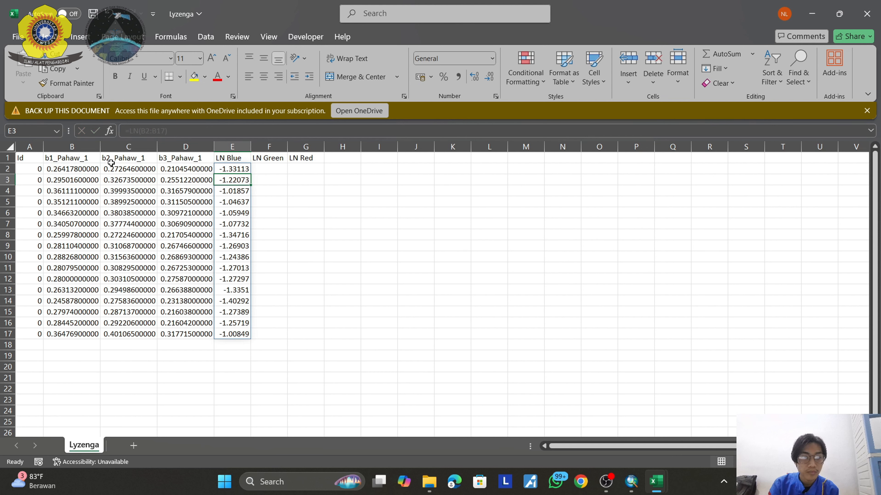
{"action": "left_click", "coordinate": [236, 171]}
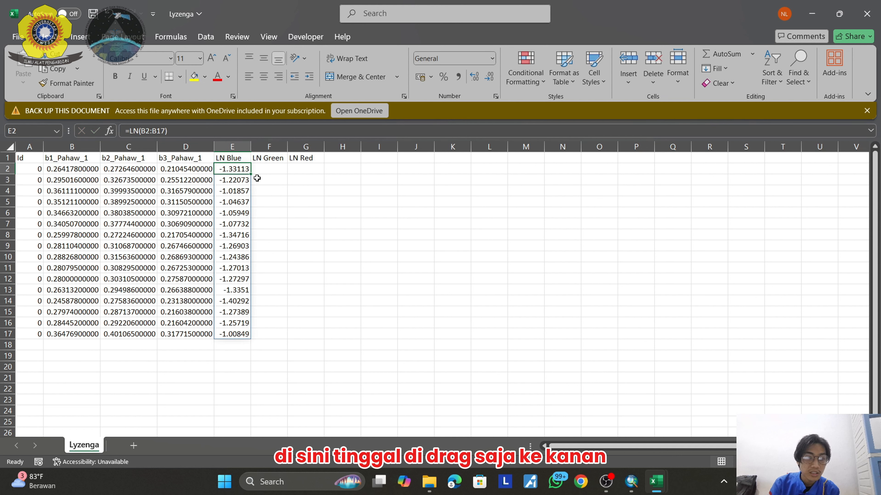
{"action": "left_click_drag", "start_coordinate": [250, 175], "coordinate": [322, 174]}
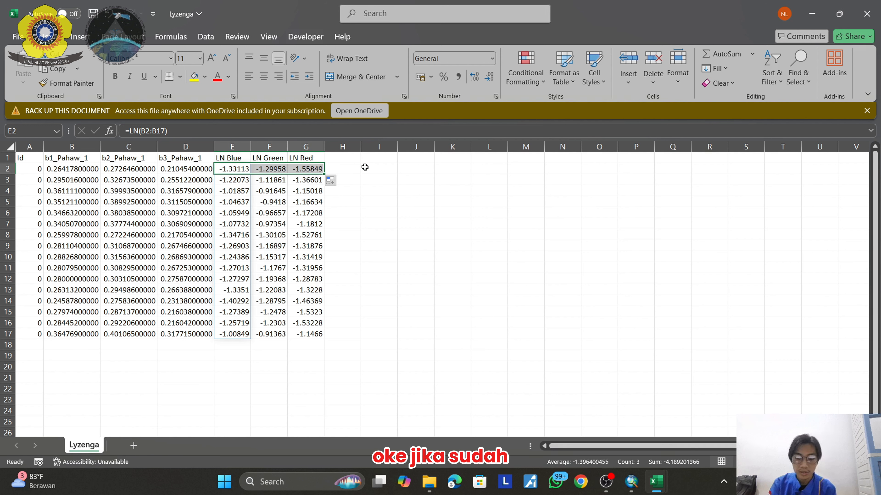
Add the column headings Var Blue, Var Green and Var Red in cells J3 to L3.
{"action": "left_click", "coordinate": [371, 182]}
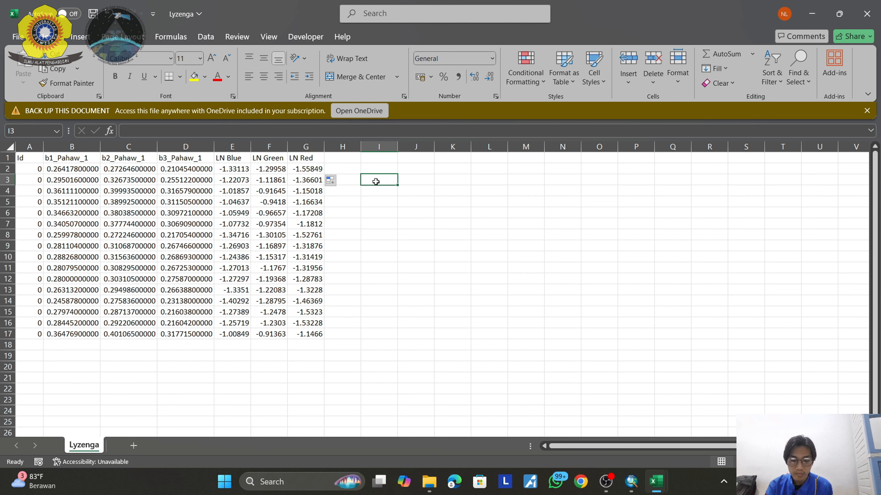
{"action": "left_click", "coordinate": [414, 177]}
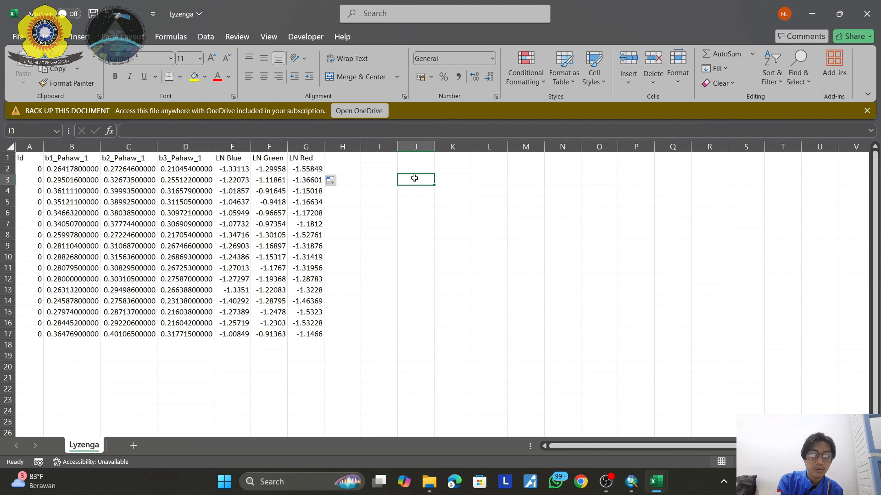
{"action": "type", "text": "va"}
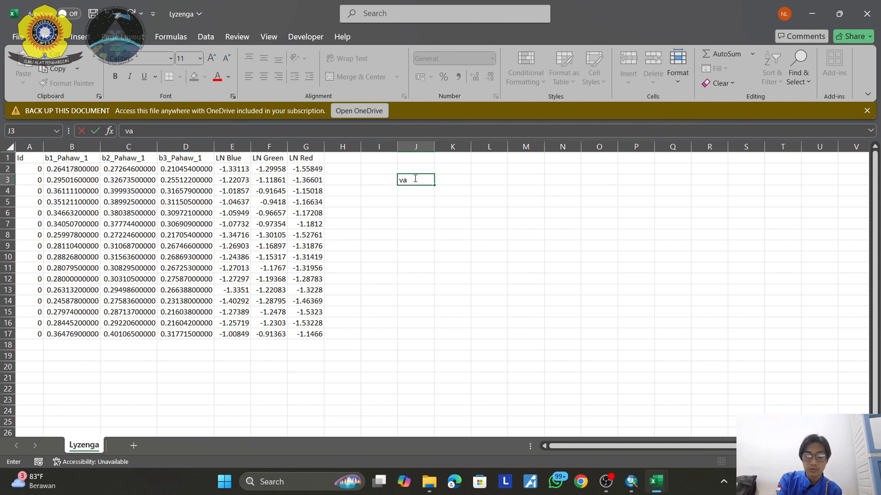
{"action": "key", "text": "BackSpace"}
{"action": "key", "text": "BackSpace"}
{"action": "type", "text": "Var"}
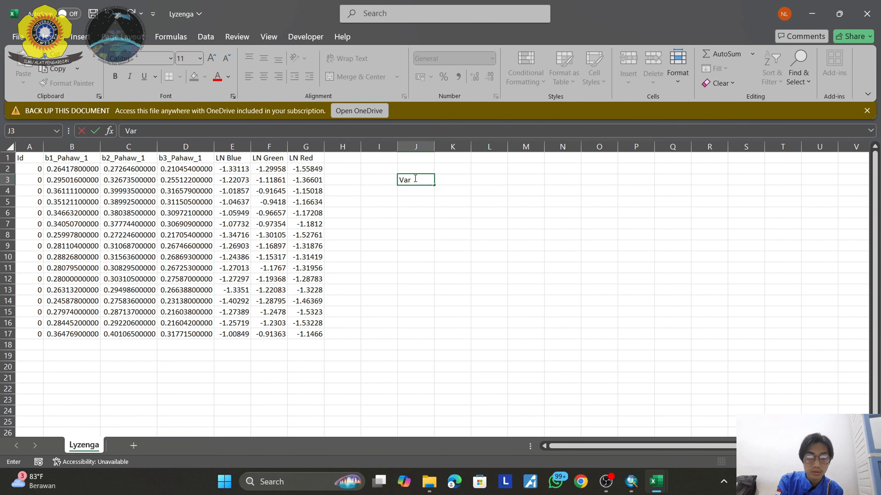
{"action": "type", "text": " Blue"}
{"action": "key", "text": "Tab"}
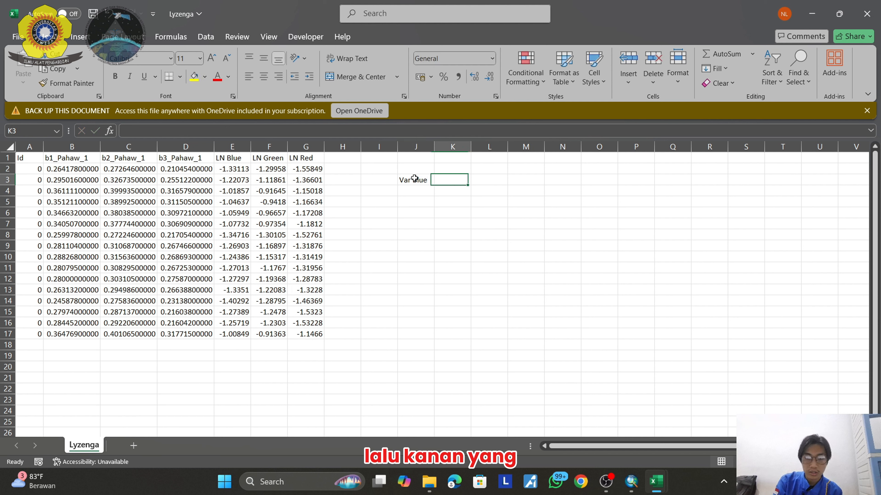
{"action": "type", "text": "B"}
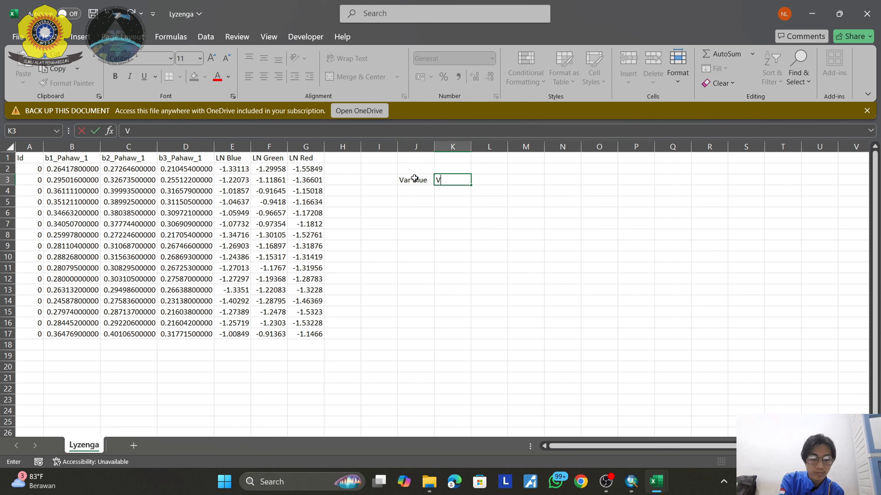
{"action": "type", "text": "ar Green"}
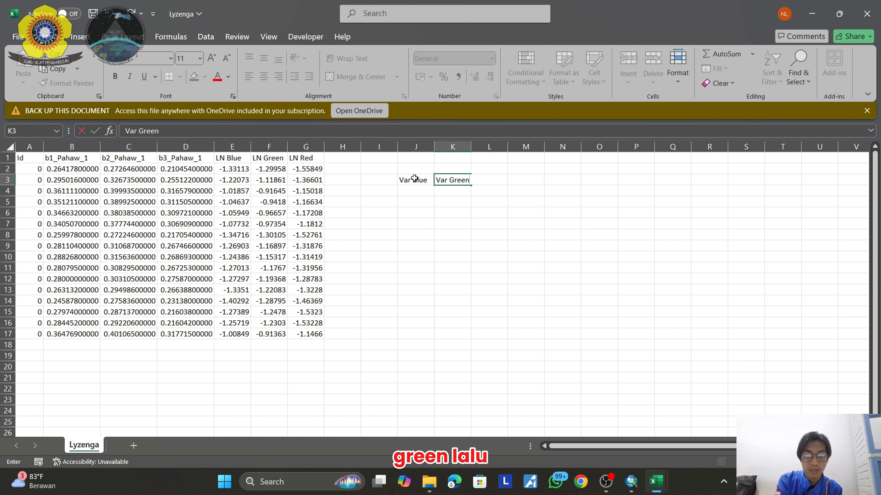
{"action": "key", "text": "Tab"}
{"action": "type", "text": "V"}
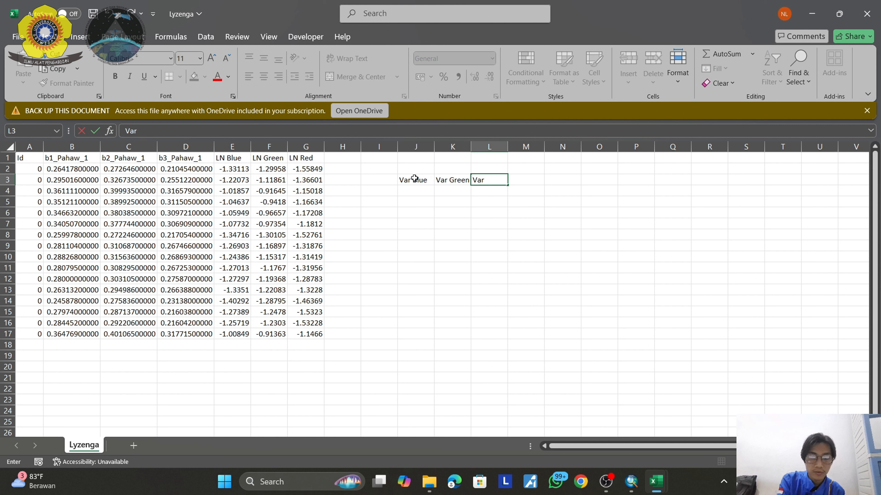
{"action": "type", "text": "ar Red"}
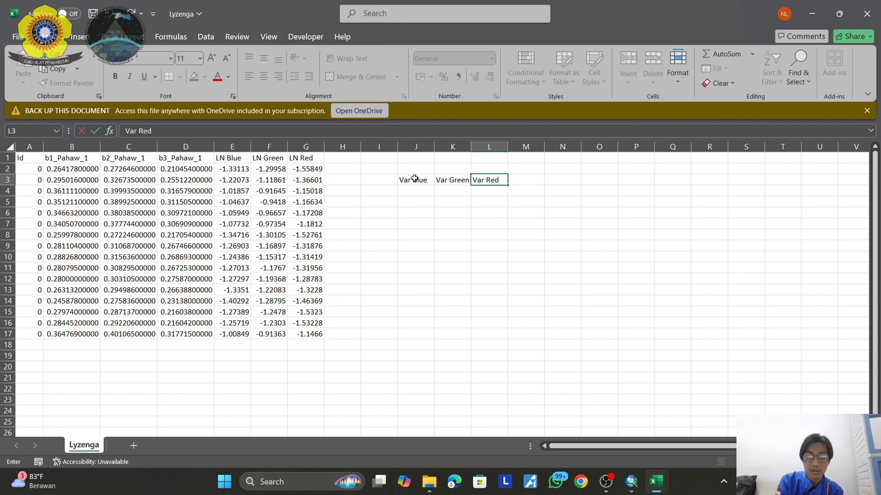
Calculate the variance of the LN Blue values in cell J4 with =VAR(E2:E17).
{"action": "left_click", "coordinate": [417, 191]}
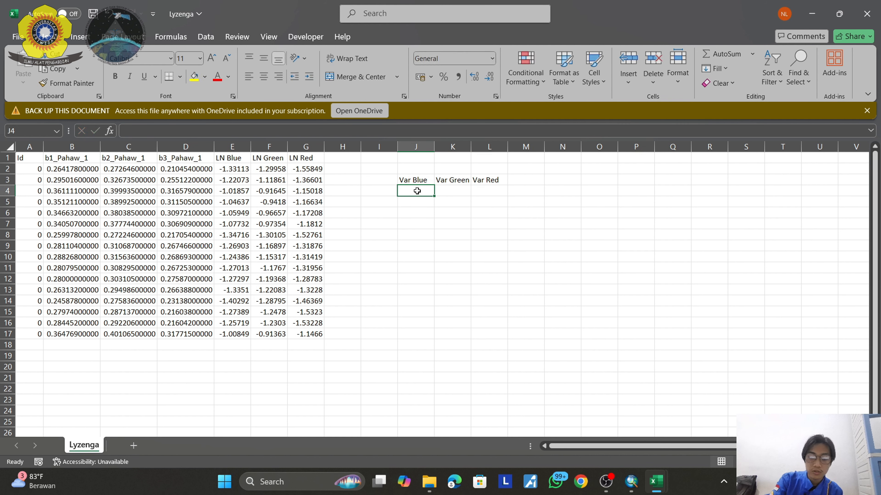
{"action": "type", "text": "=var"}
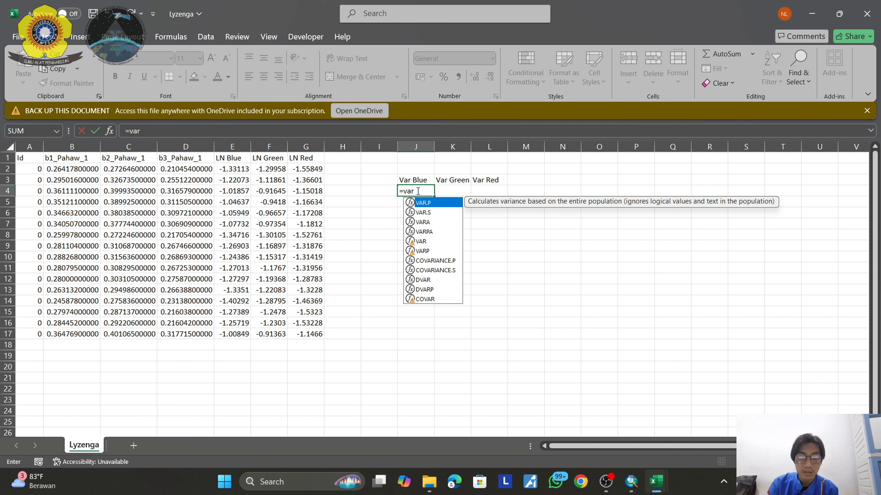
{"action": "double_click", "coordinate": [423, 241]}
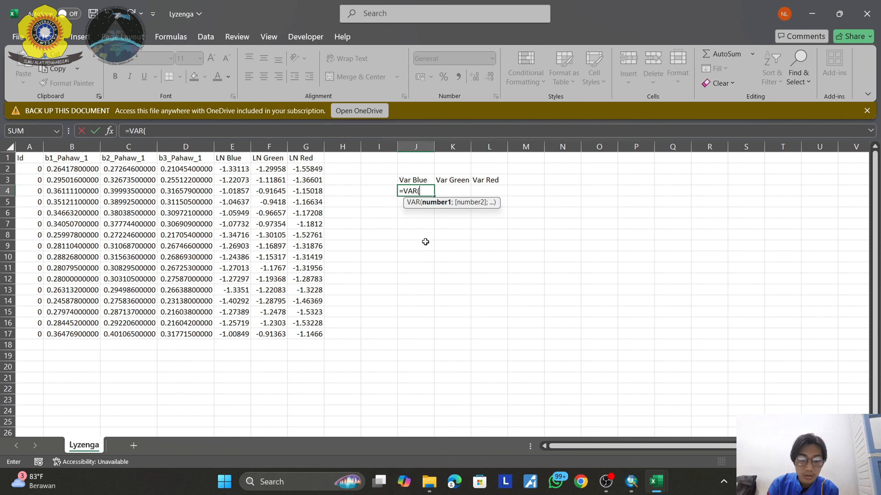
{"action": "left_click", "coordinate": [237, 169]}
{"action": "key", "text": "ctrl+shift+Down"}
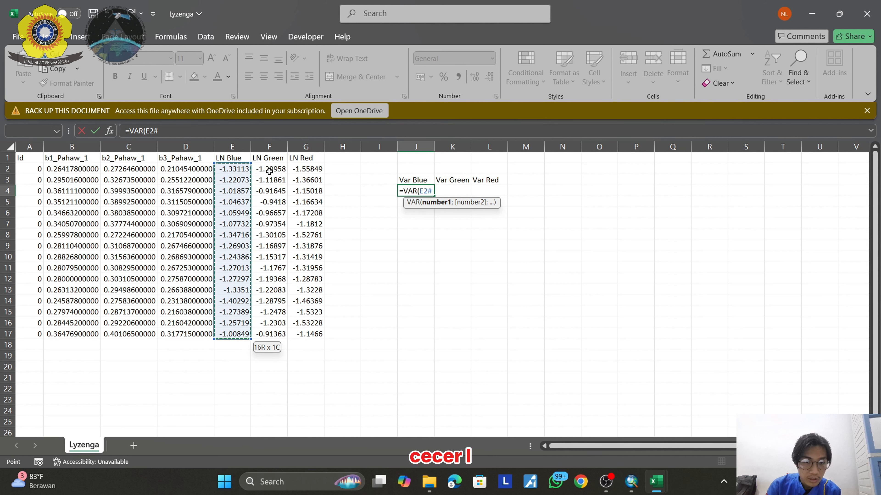
{"action": "type", "text": ";"}
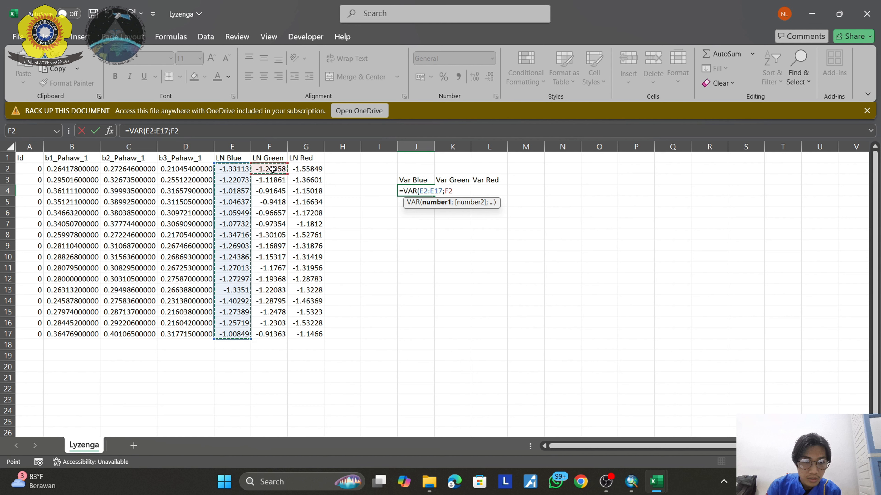
{"action": "left_click", "coordinate": [273, 169]}
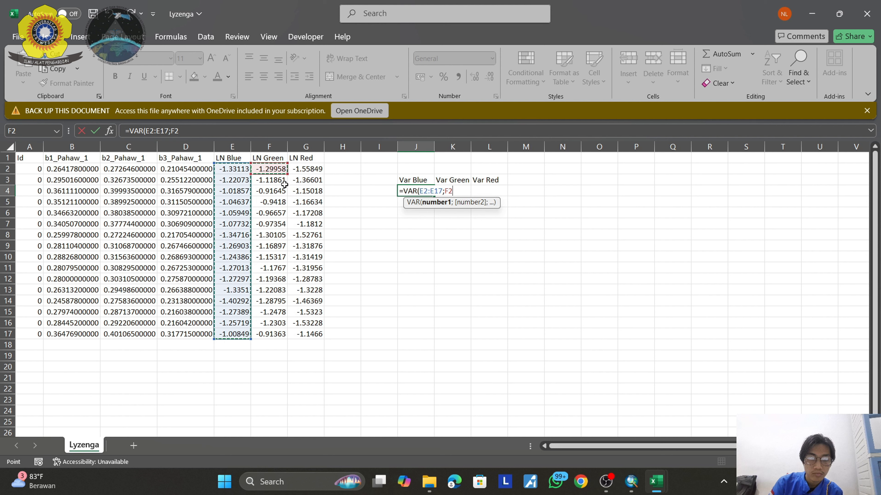
{"action": "key", "text": "BackSpace"}
{"action": "key", "text": "BackSpace"}
{"action": "key", "text": "BackSpace"}
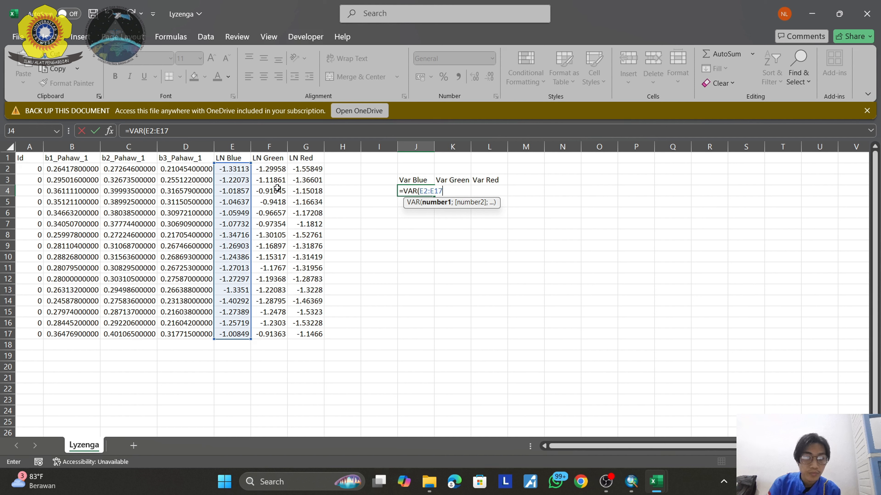
{"action": "key", "text": "Return"}
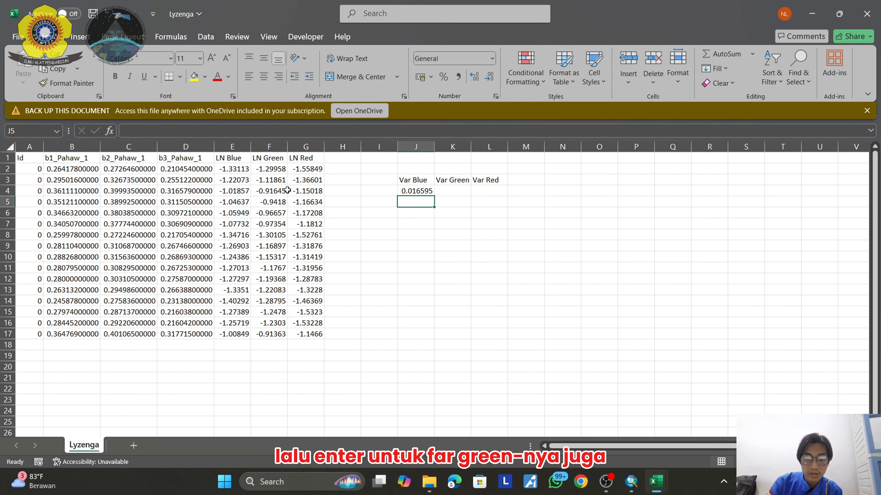
Calculate the variance of the LN Green values in cell K4 with the VAR function over F2:F17.
{"action": "left_click", "coordinate": [452, 190]}
{"action": "type", "text": "="}
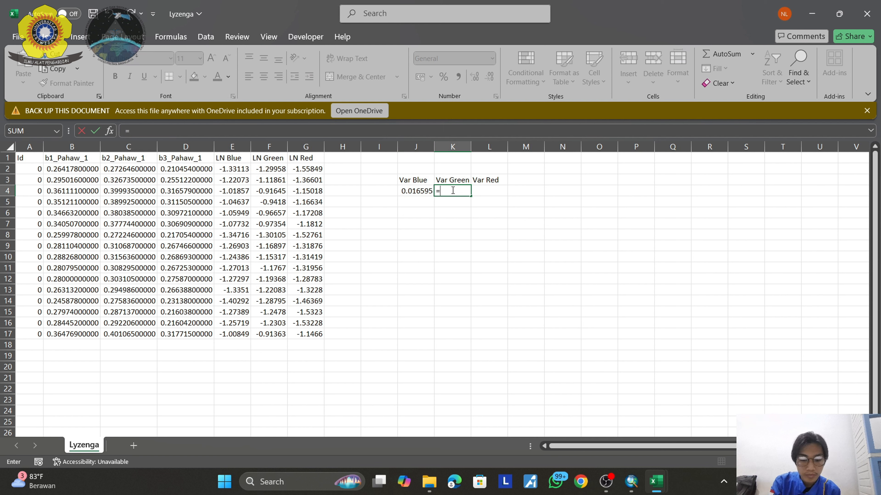
{"action": "type", "text": "var"}
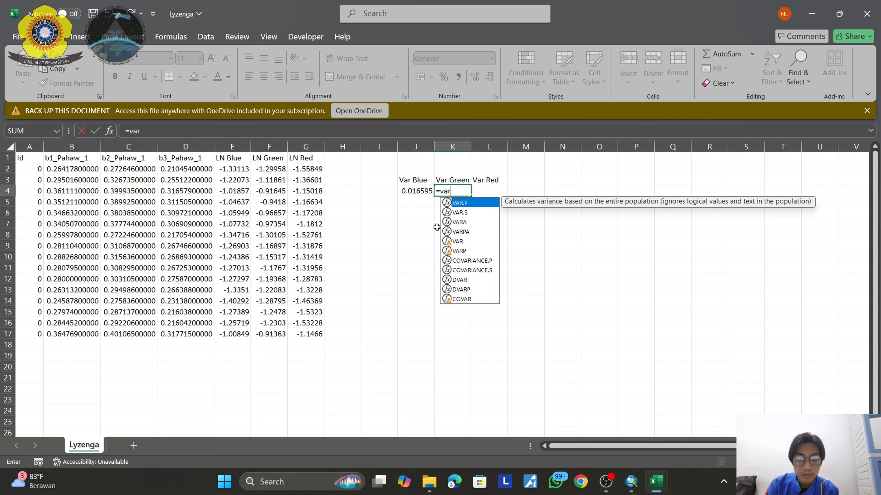
{"action": "double_click", "coordinate": [458, 242]}
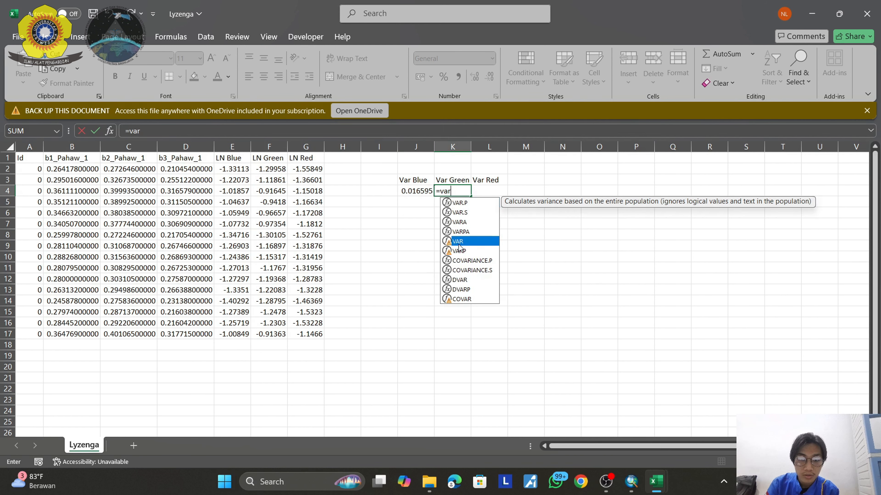
{"action": "left_click", "coordinate": [277, 170]}
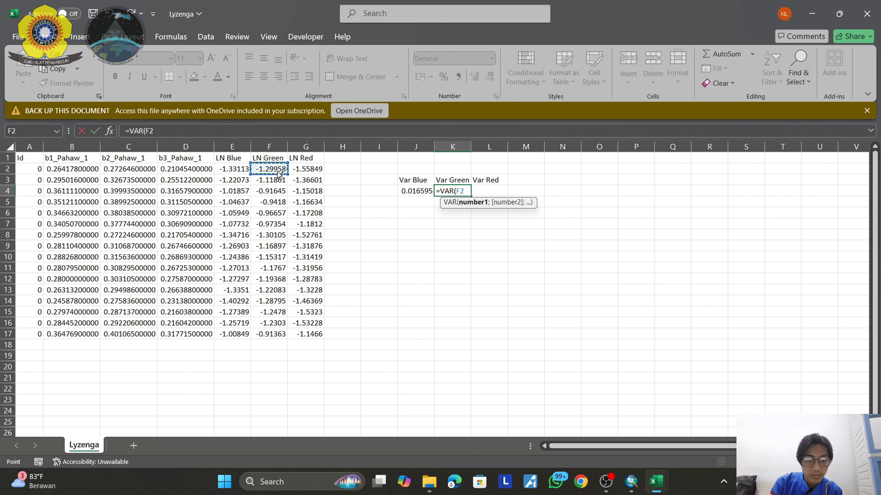
{"action": "key", "text": "ctrl+shift+Down"}
{"action": "key", "text": "Return"}
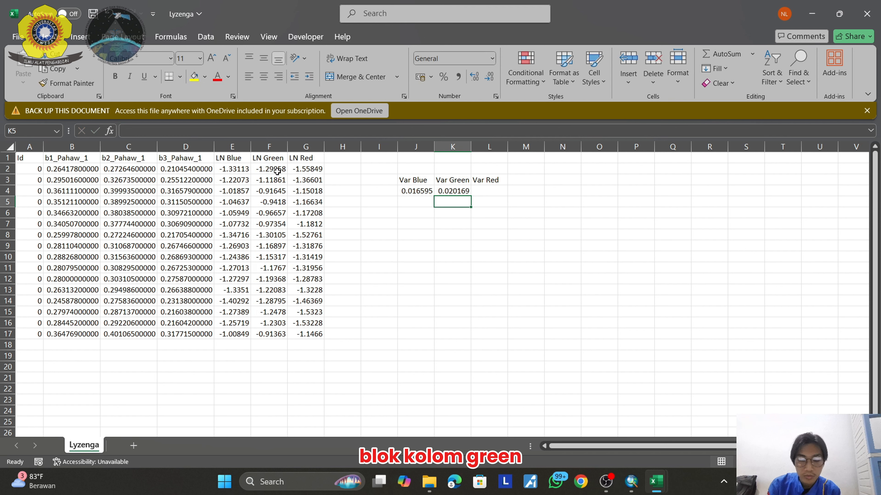
Calculate the variance of the LN Red values in cell L4 with =VAR(G2:G17).
{"action": "left_click", "coordinate": [484, 189]}
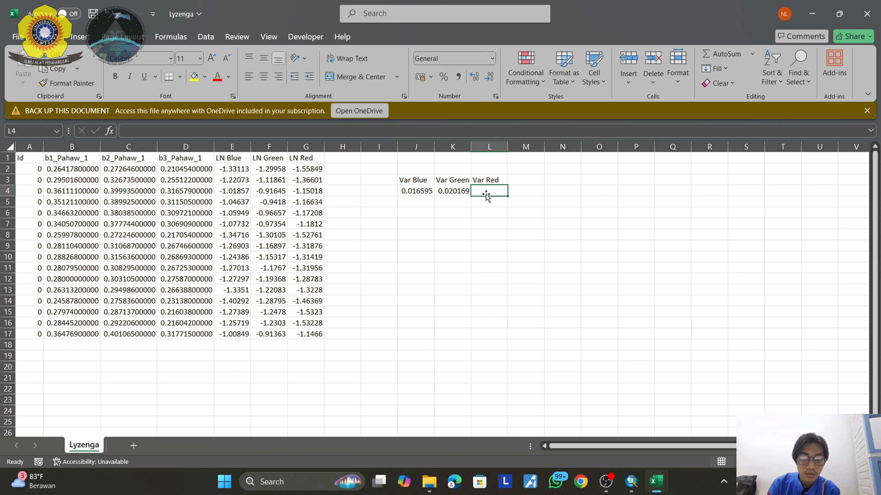
{"action": "type", "text": "="}
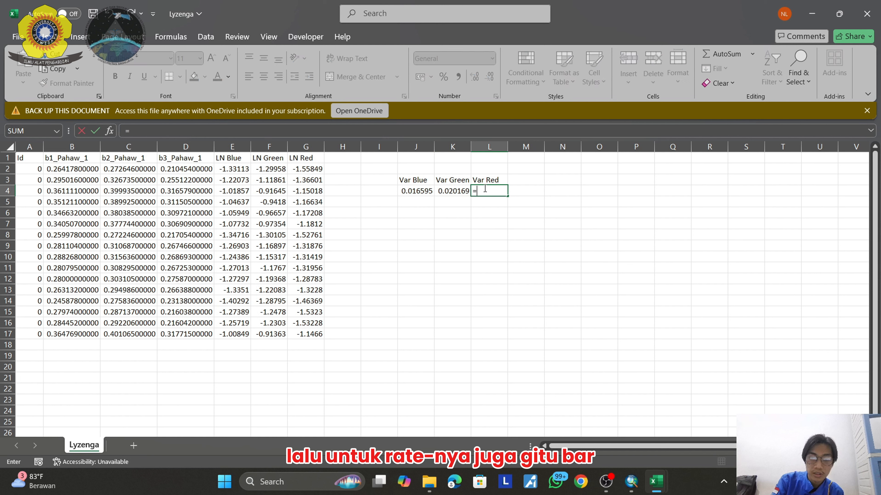
{"action": "type", "text": "var"}
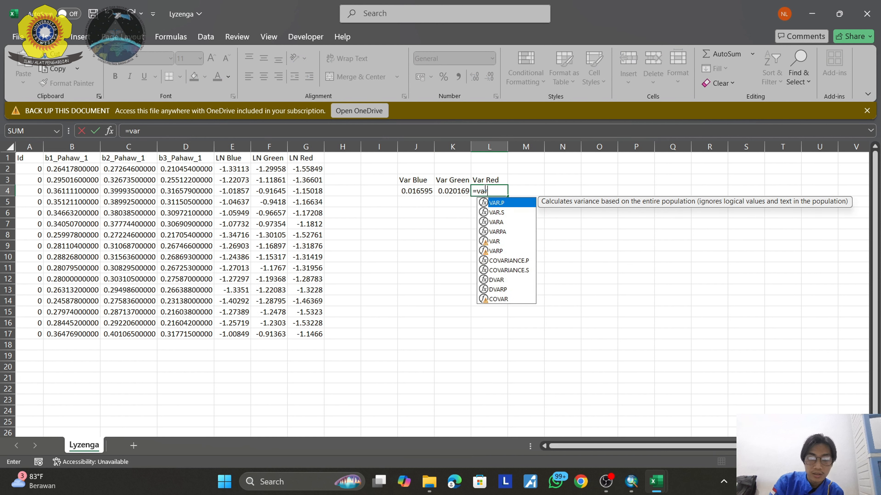
{"action": "double_click", "coordinate": [495, 242]}
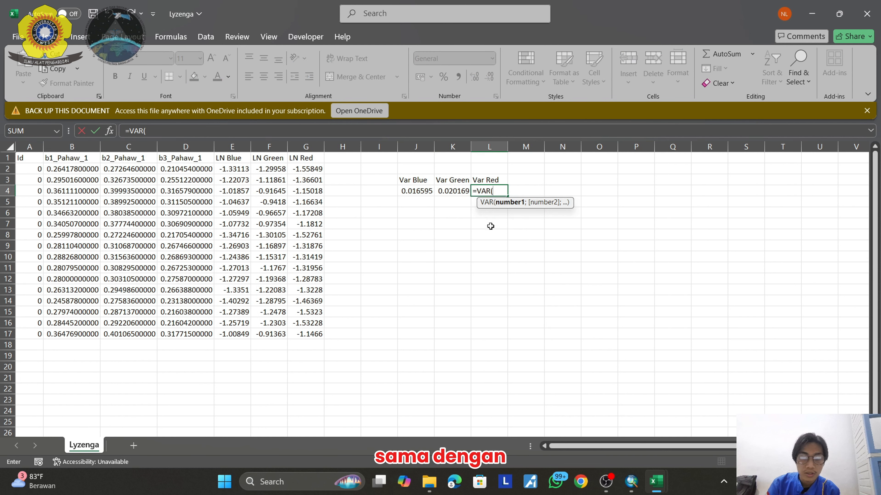
{"action": "left_click", "coordinate": [301, 169]}
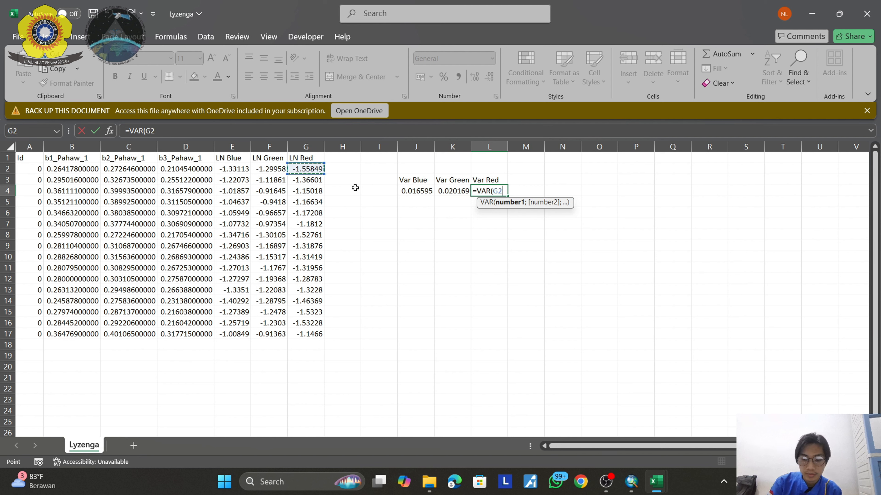
{"action": "key", "text": "ctrl+shift+Down"}
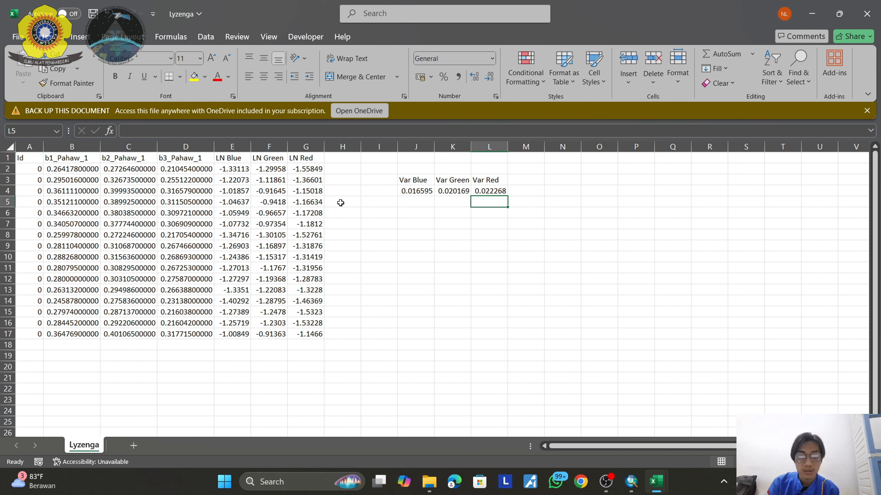
Clear the Var Green and Var Red formulas and refill them by extending the Var Blue formula from J4 across to L4.
{"action": "mouse_move", "coordinate": [477, 191]}
{"action": "left_mouse_down"}
{"action": "mouse_move", "coordinate": [451, 203]}
{"action": "mouse_move", "coordinate": [492, 194]}
{"action": "left_mouse_up"}
{"action": "key", "text": "Delete"}
{"action": "left_click", "coordinate": [416, 191]}
{"action": "left_click", "coordinate": [489, 224]}
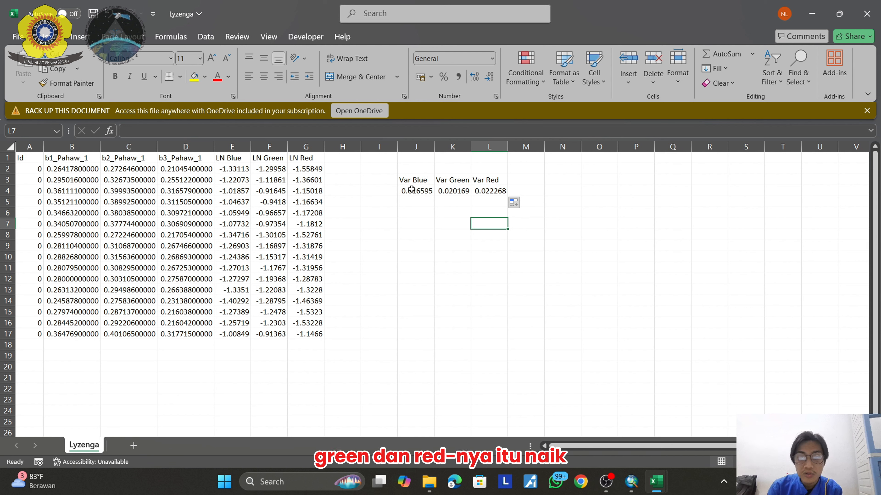
Compare the Var Blue, Var Green and Var Red results in row 4 across the three bands.
{"action": "left_click", "coordinate": [418, 179]}
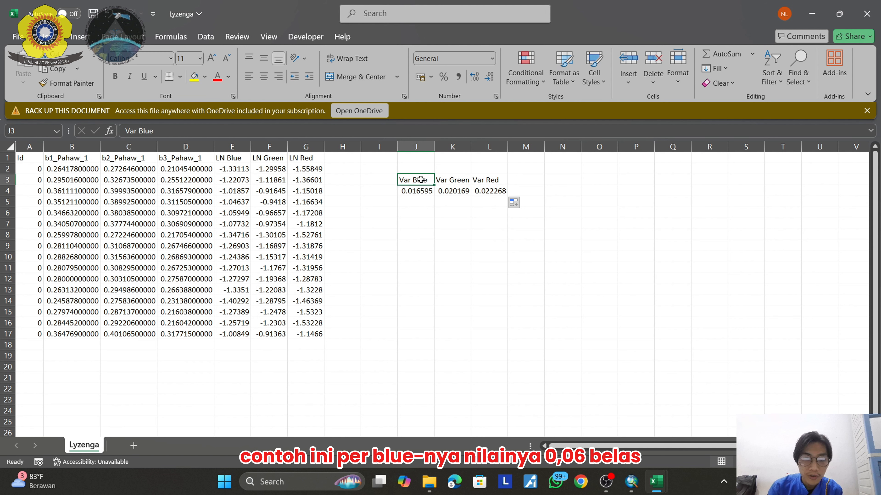
{"action": "left_click", "coordinate": [419, 192]}
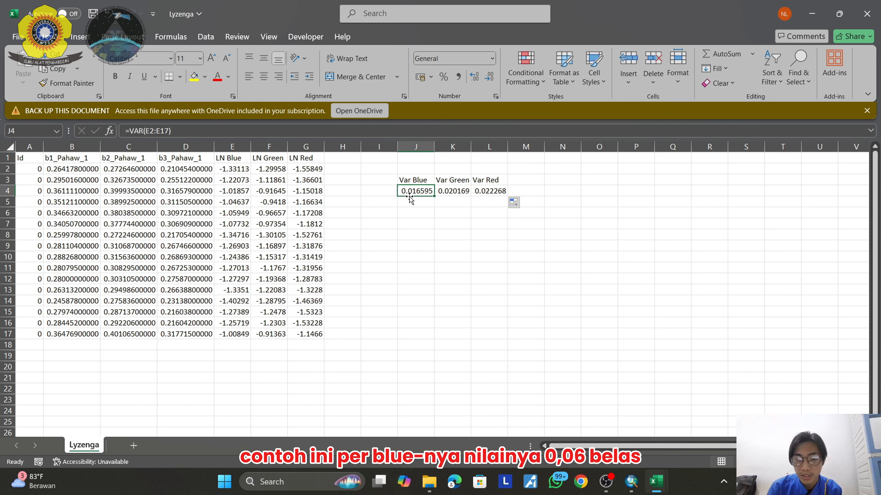
{"action": "left_click", "coordinate": [451, 180]}
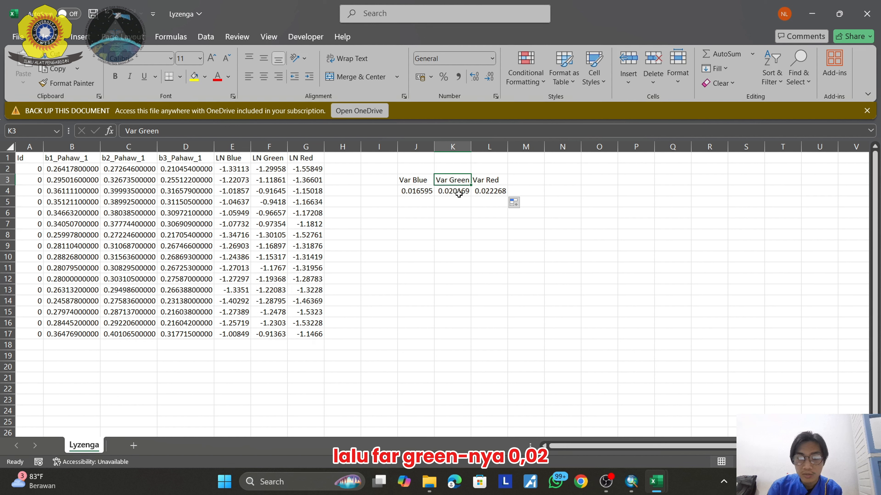
{"action": "left_click", "coordinate": [497, 184]}
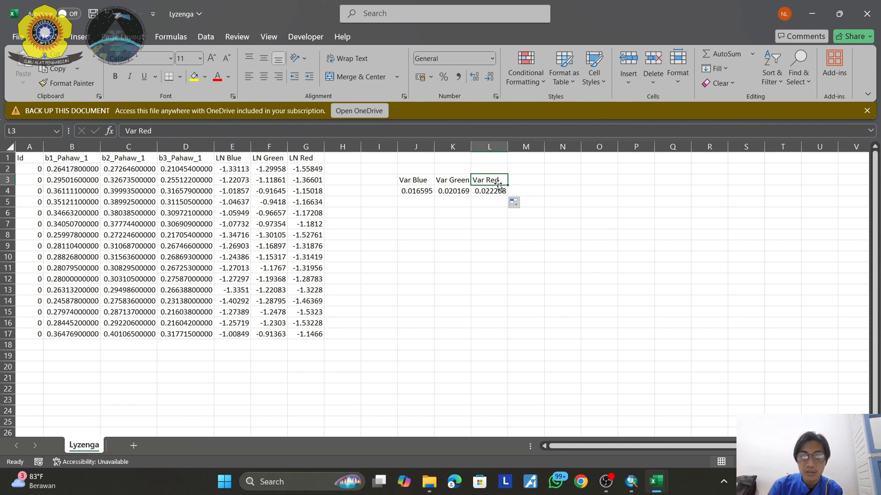
{"action": "left_click", "coordinate": [483, 193]}
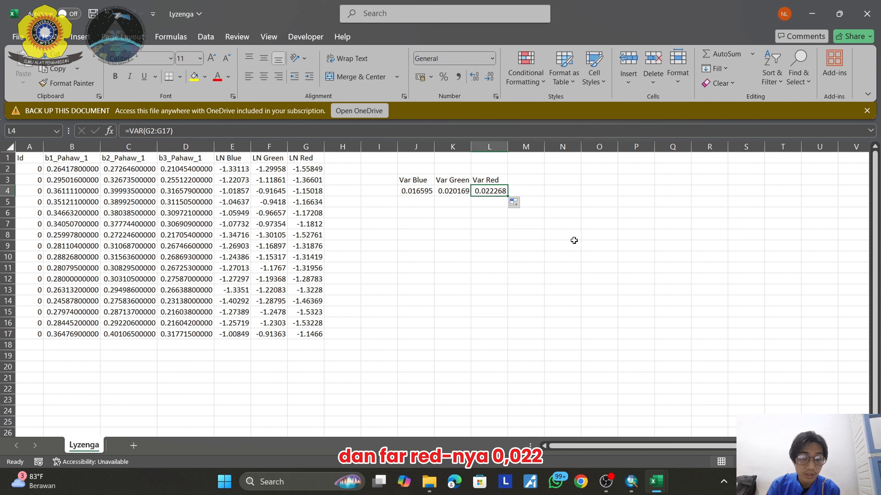
{"action": "left_click", "coordinate": [381, 212]}
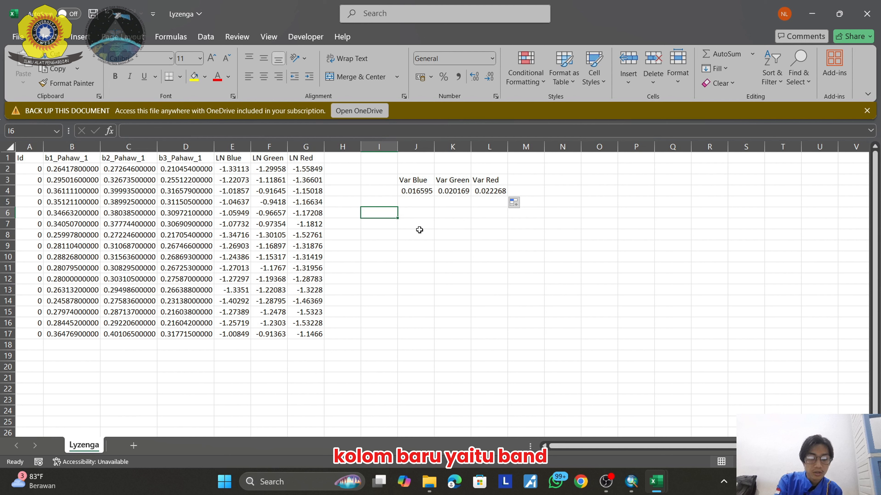
Enter the heading Band in I6, with the labels Ban23 in I7 and Band24 in I8 below it.
{"action": "type", "text": "Band"}
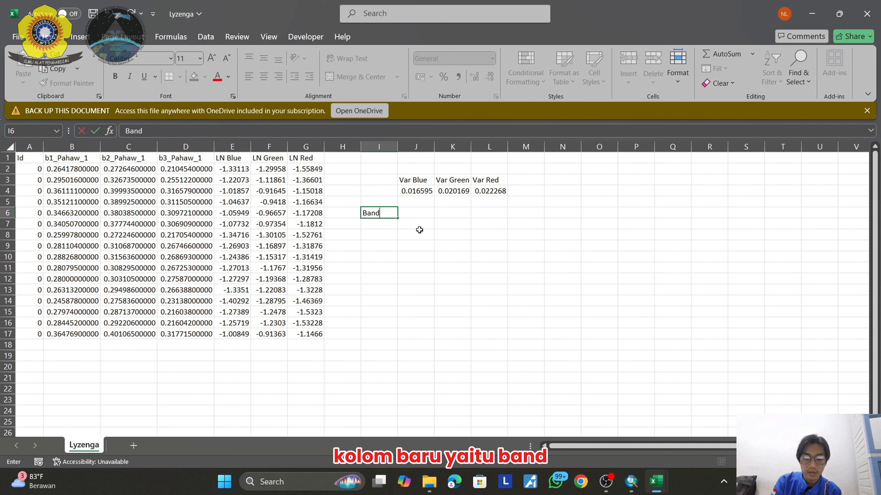
{"action": "key", "text": "Return"}
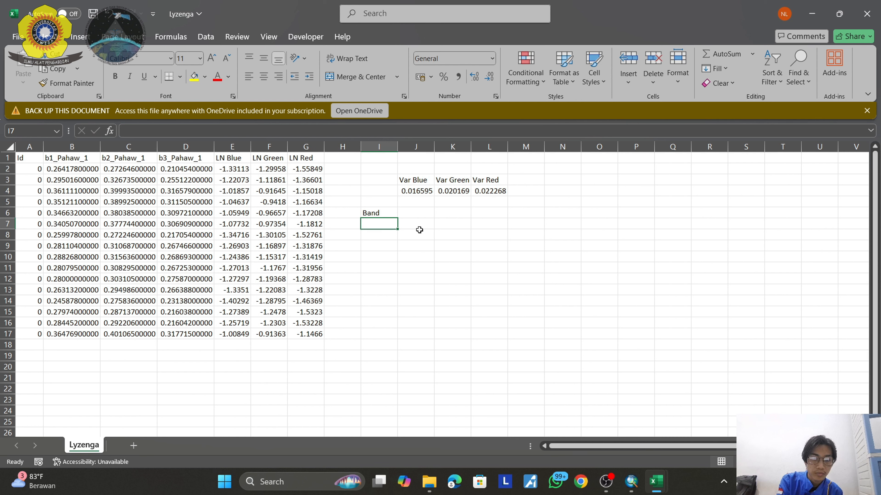
{"action": "type", "text": "Bamd"}
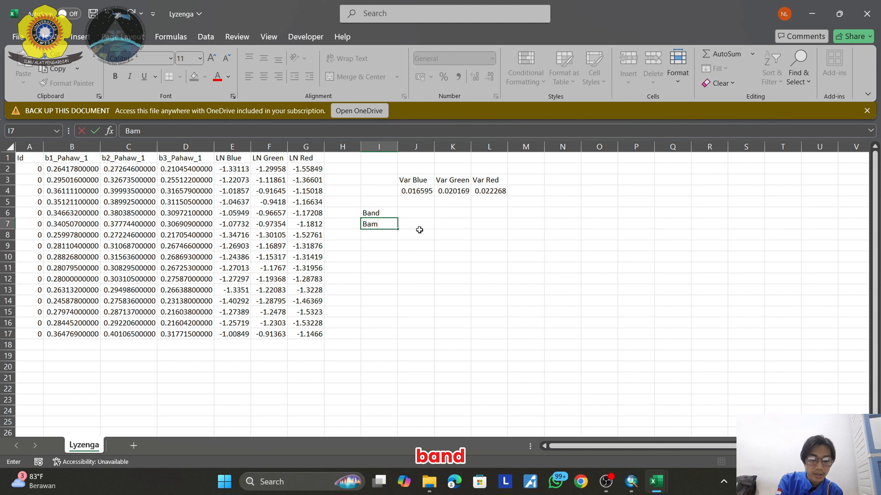
{"action": "key", "text": "BackSpace"}
{"action": "key", "text": "BackSpace"}
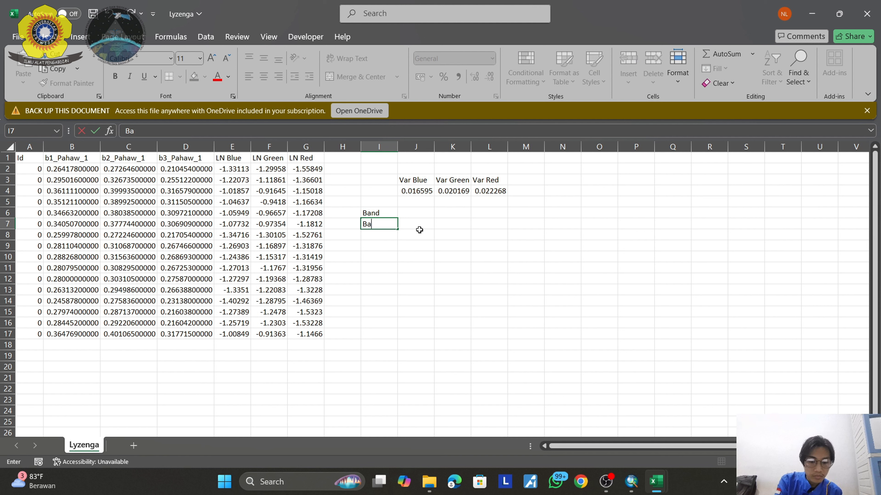
{"action": "type", "text": "n23"}
{"action": "key", "text": "Return"}
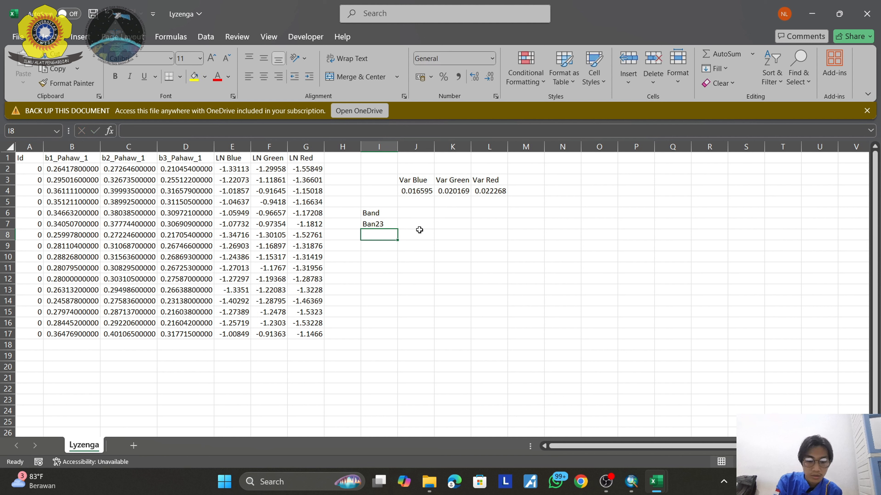
{"action": "type", "text": "Band24"}
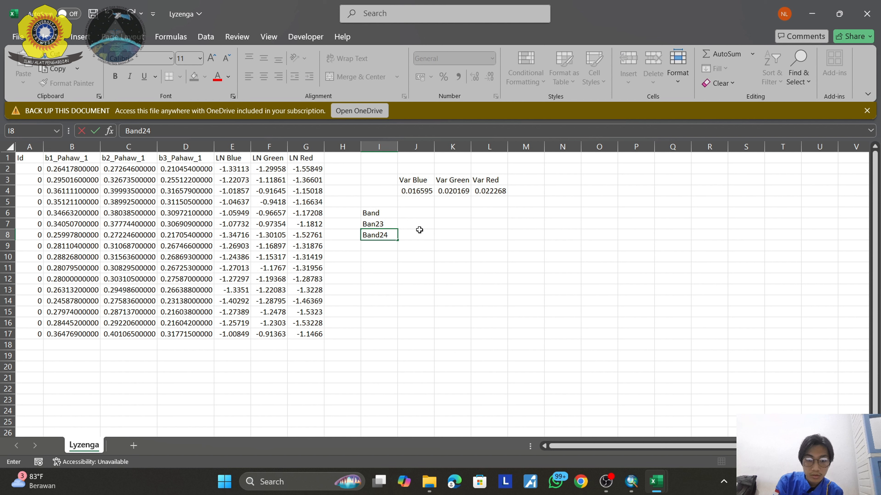
Correct the label in I7 to Band23 and add the label Band34 in I9.
{"action": "key", "text": "Up"}
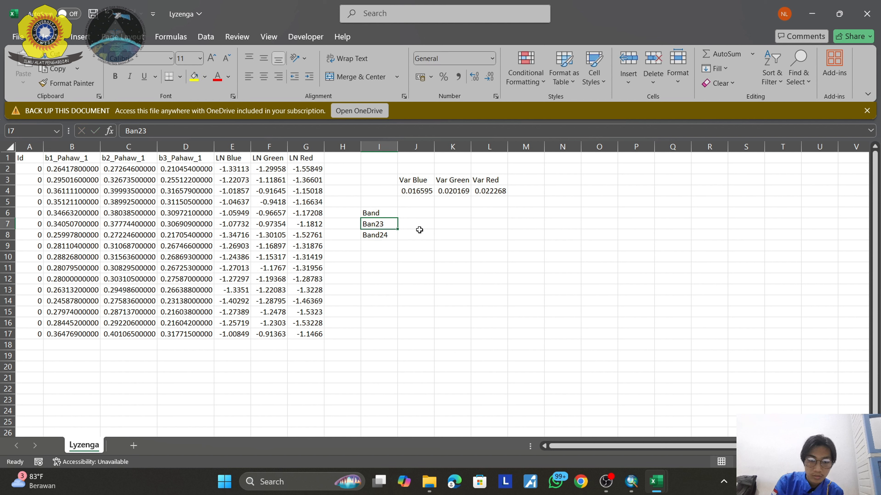
{"action": "double_click", "coordinate": [378, 224]}
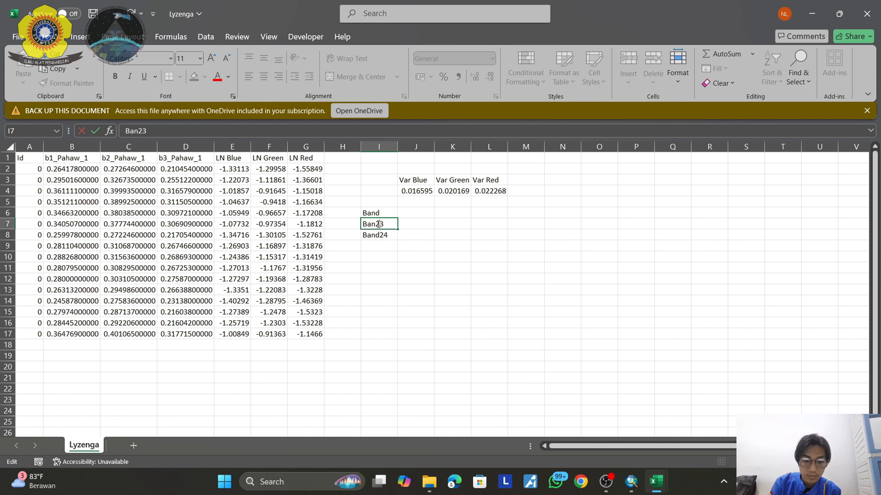
{"action": "type", "text": "d"}
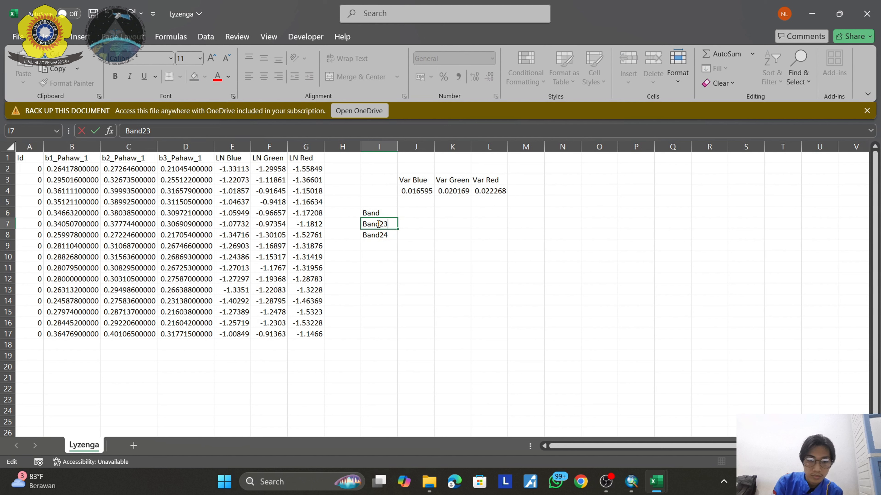
{"action": "key", "text": "Return"}
{"action": "key", "text": "Return"}
{"action": "type", "text": "B"}
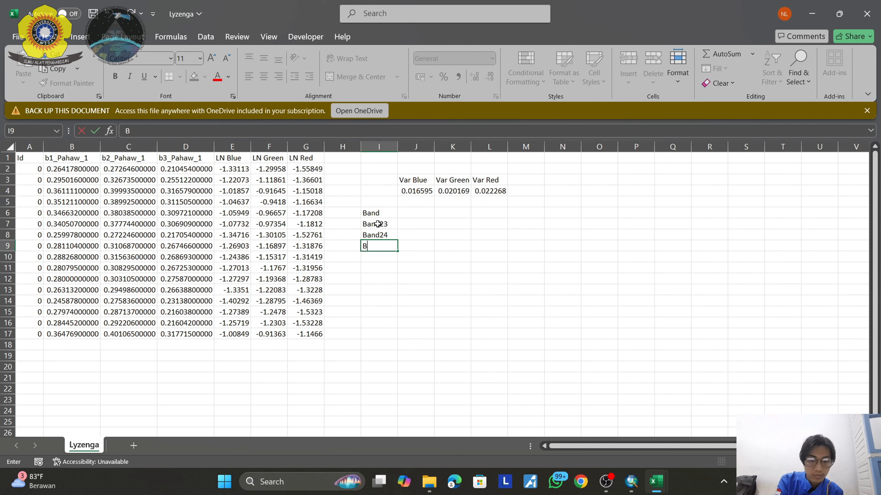
{"action": "type", "text": "an"}
{"action": "key", "text": "BackSpace"}
{"action": "type", "text": "and34"}
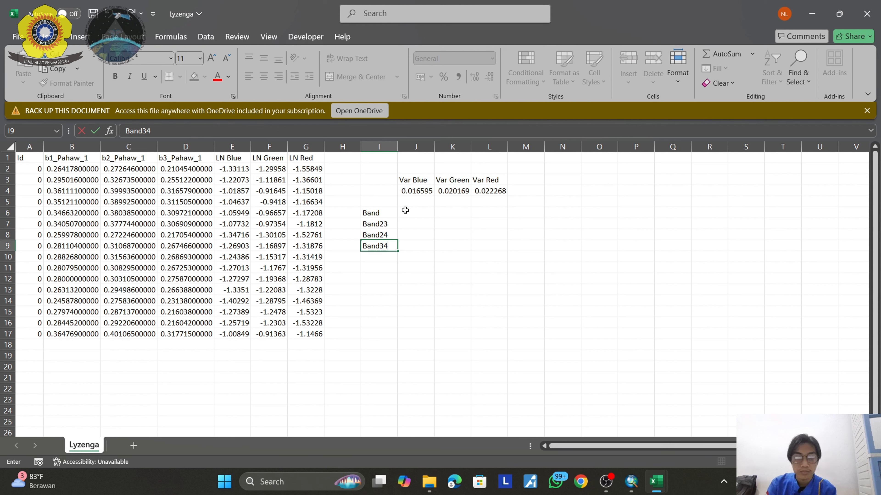
Add the column headings Covar, a and KI/Kj in cells J6, K6 and L6 beside the Band heading.
{"action": "left_click", "coordinate": [416, 213]}
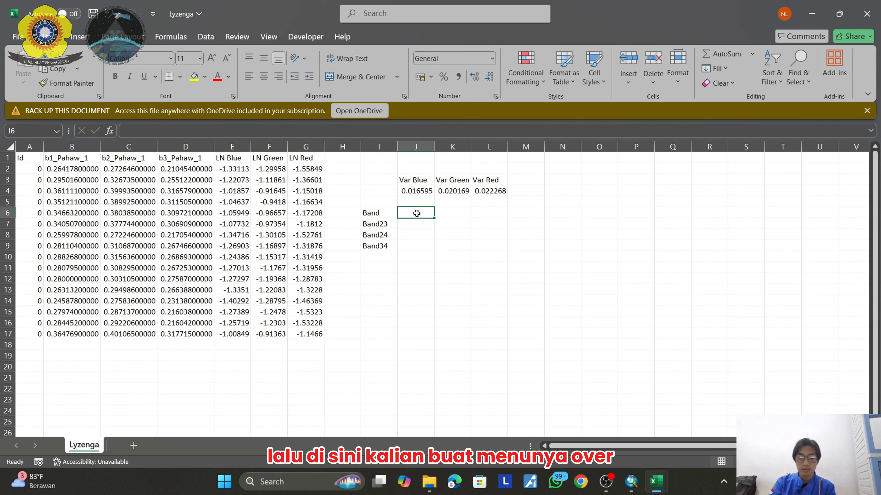
{"action": "type", "text": "Covar"}
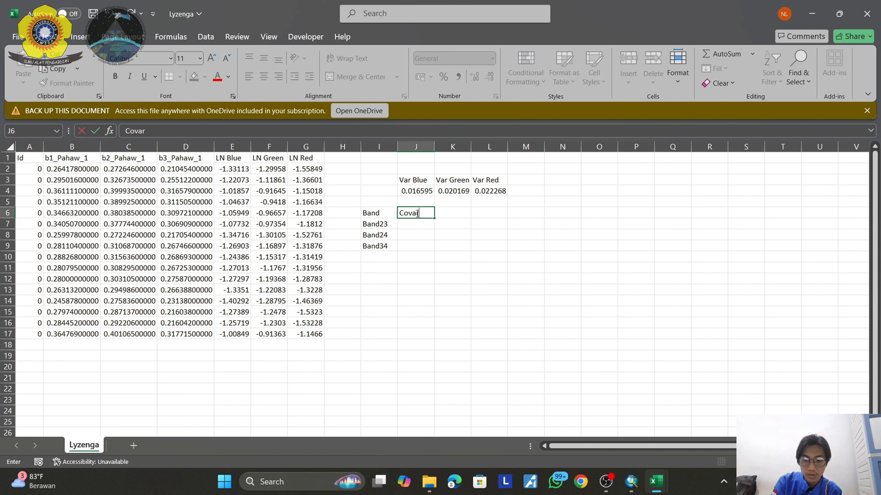
{"action": "key", "text": "Tab"}
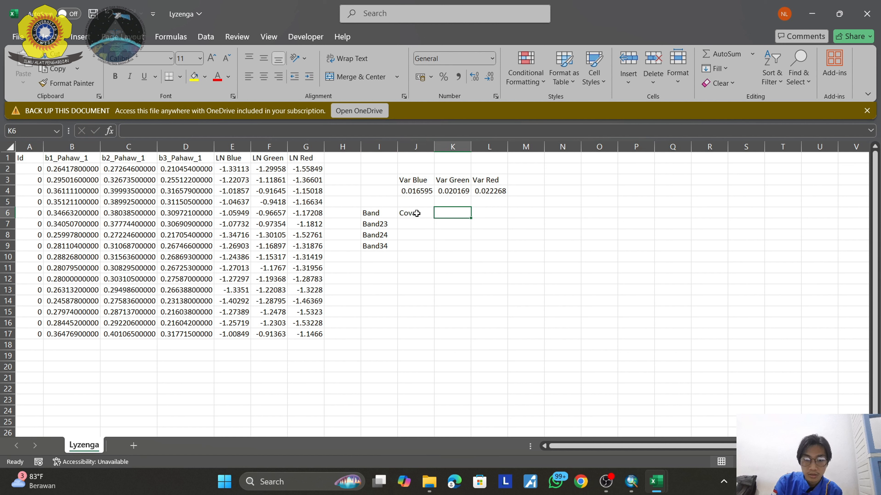
{"action": "type", "text": "a"}
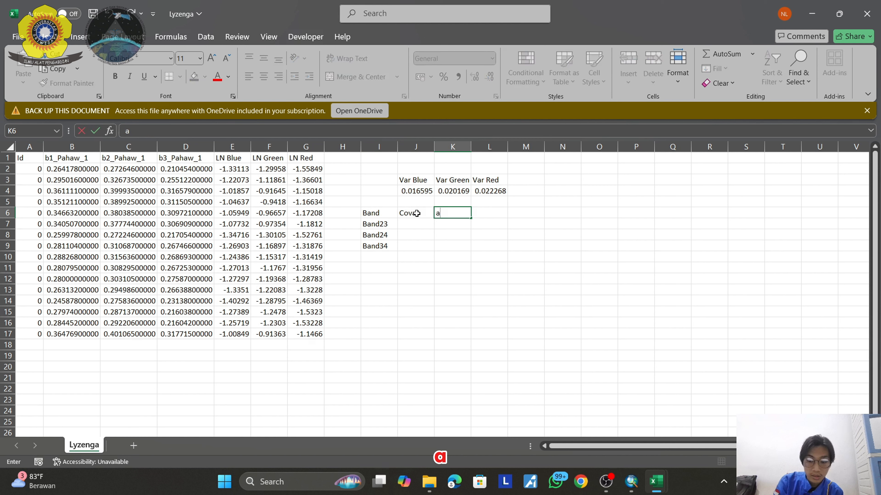
{"action": "key", "text": "Tab"}
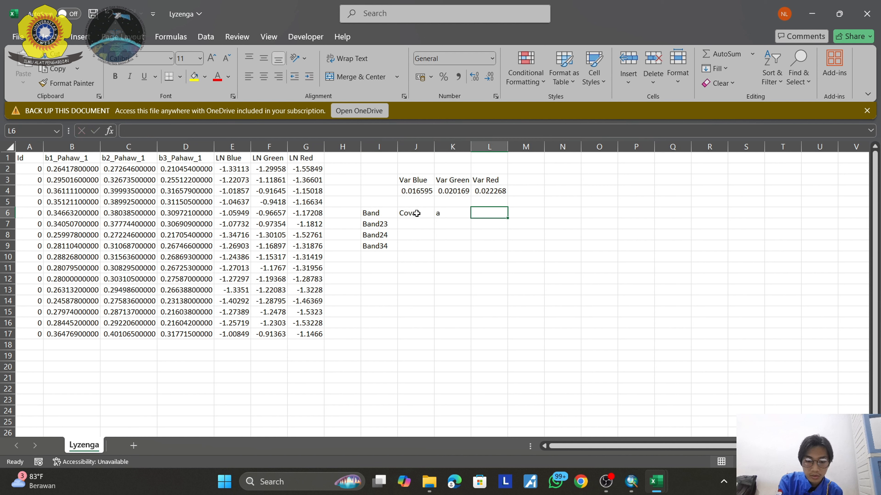
{"action": "type", "text": "Ki"}
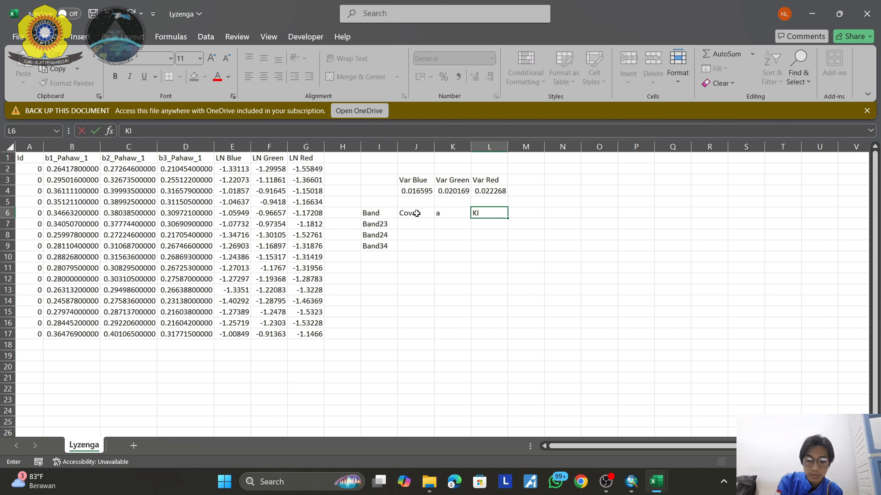
{"action": "type", "text": "l/Kj"}
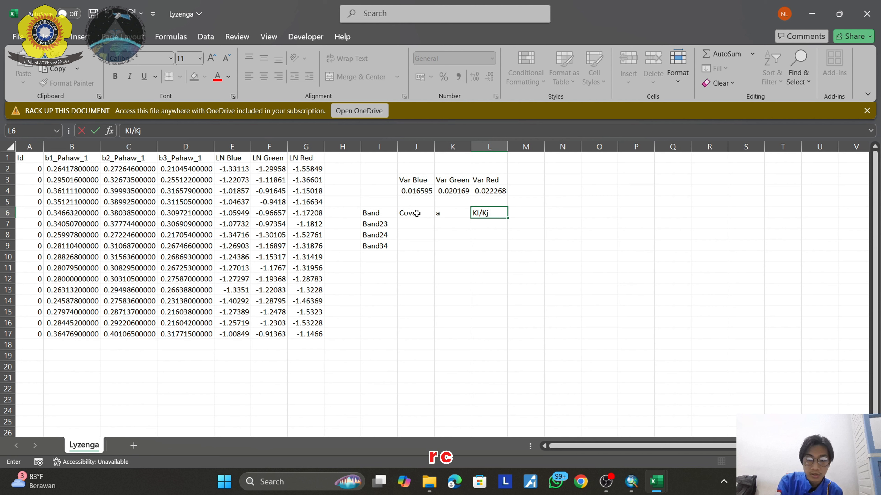
Start a formula in cell J7 for the covariance of Band23.
{"action": "left_click", "coordinate": [404, 222]}
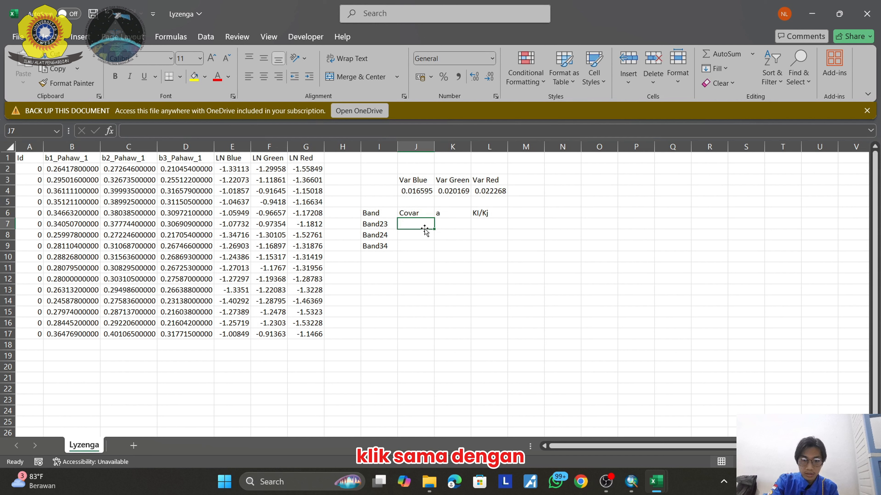
{"action": "type", "text": "="}
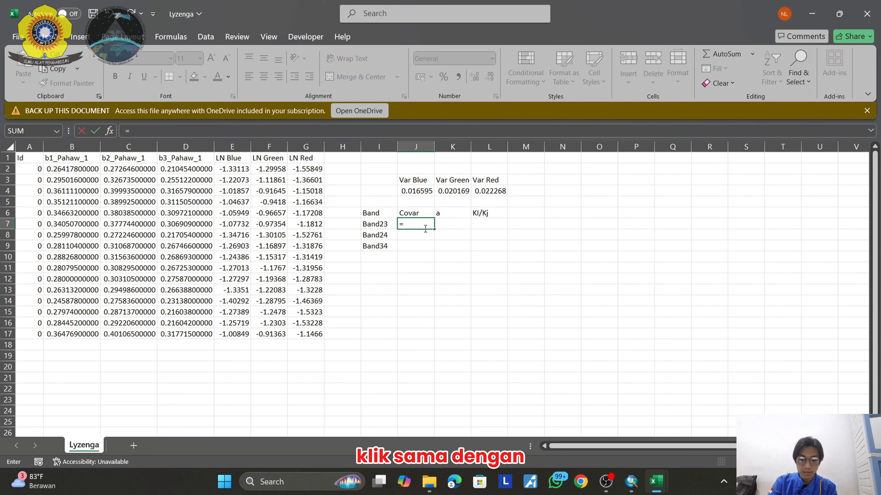
Calculate the Band23 covariance in J7 with COVAR over the LN Blue range E2:E17 and the LN Green range F2:F17.
{"action": "type", "text": "cova"}
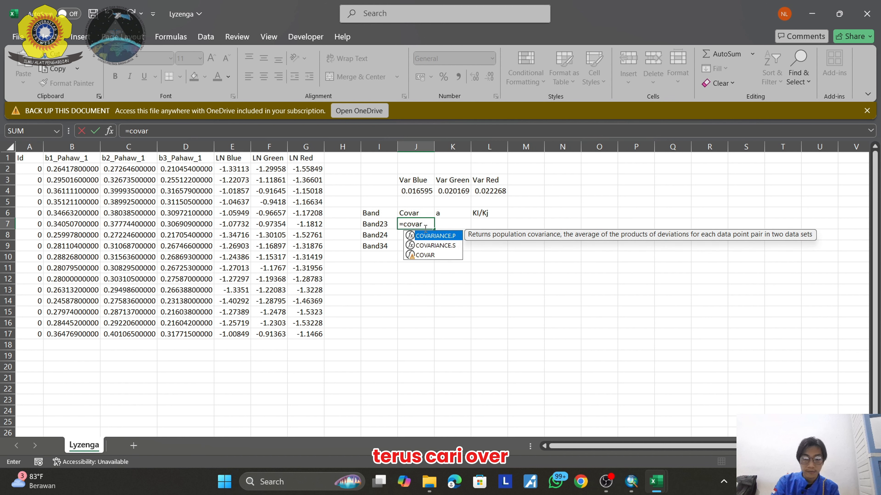
{"action": "type", "text": "r"}
{"action": "double_click", "coordinate": [424, 255]}
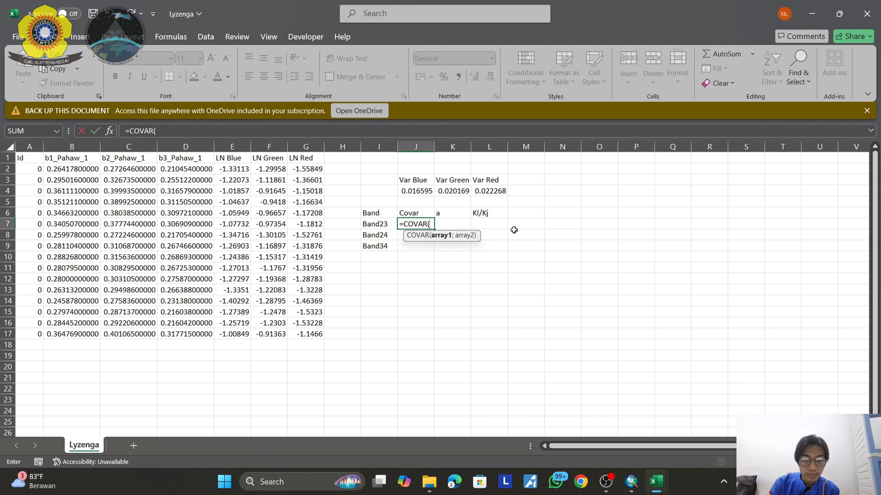
{"action": "left_click", "coordinate": [237, 169]}
{"action": "key", "text": "ctrl+shift+Down"}
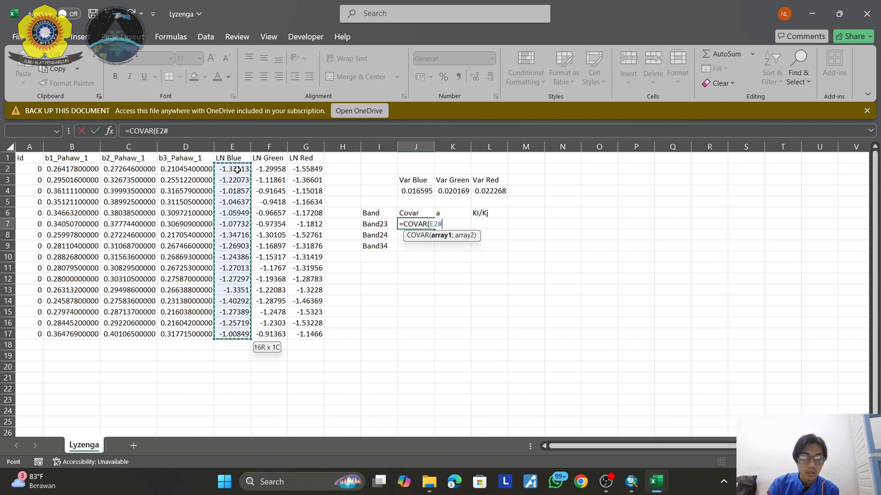
{"action": "left_click", "coordinate": [275, 170]}
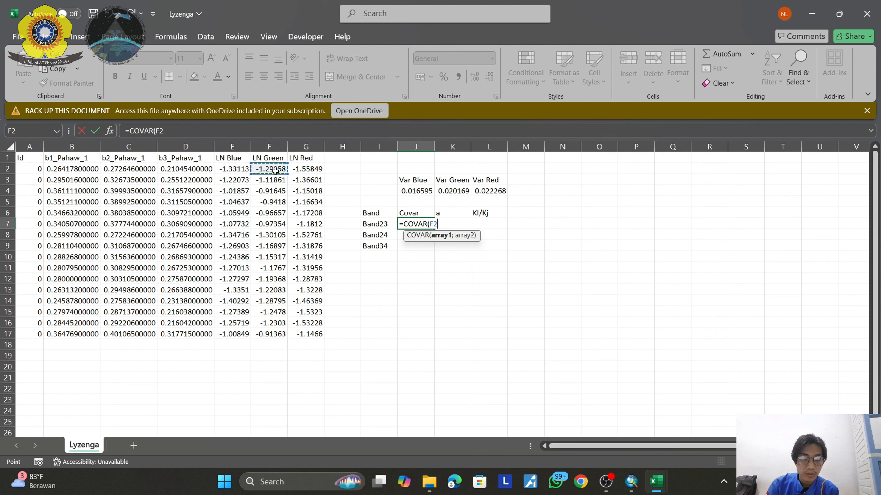
{"action": "left_click", "coordinate": [236, 170]}
{"action": "key", "text": "ctrl+shift+Down"}
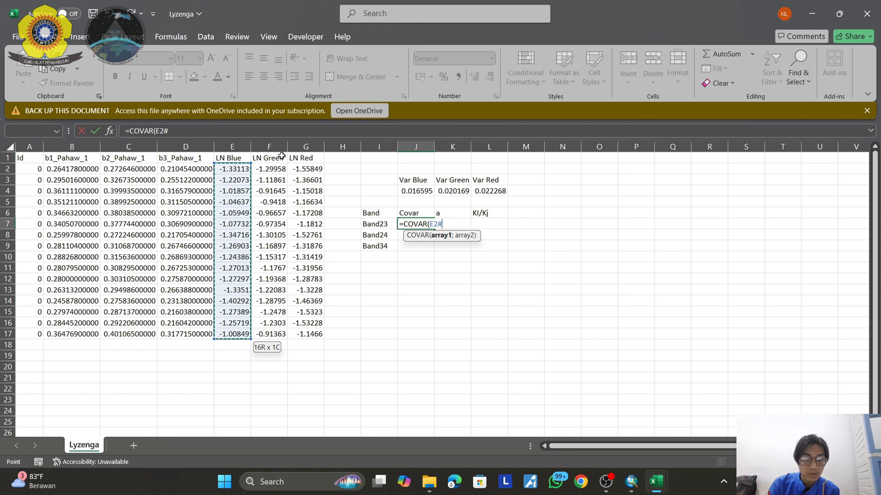
{"action": "type", "text": ";"}
{"action": "left_click", "coordinate": [276, 169]}
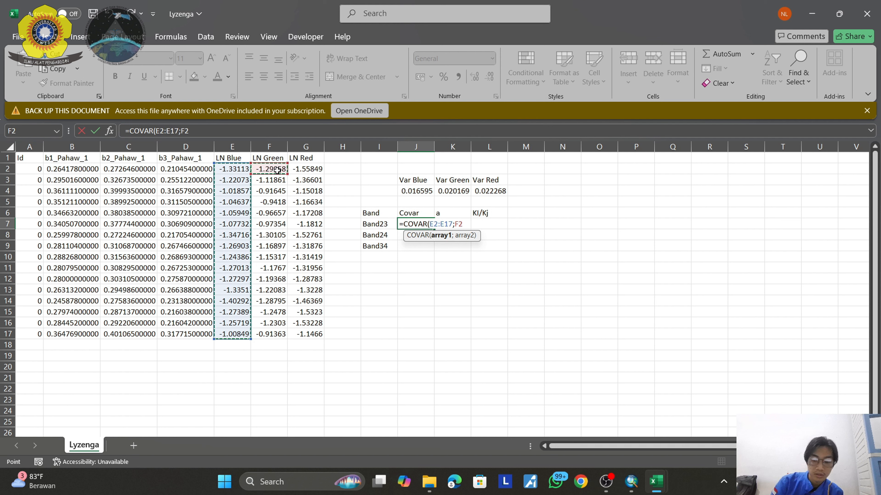
{"action": "key", "text": "ctrl+shift+Down"}
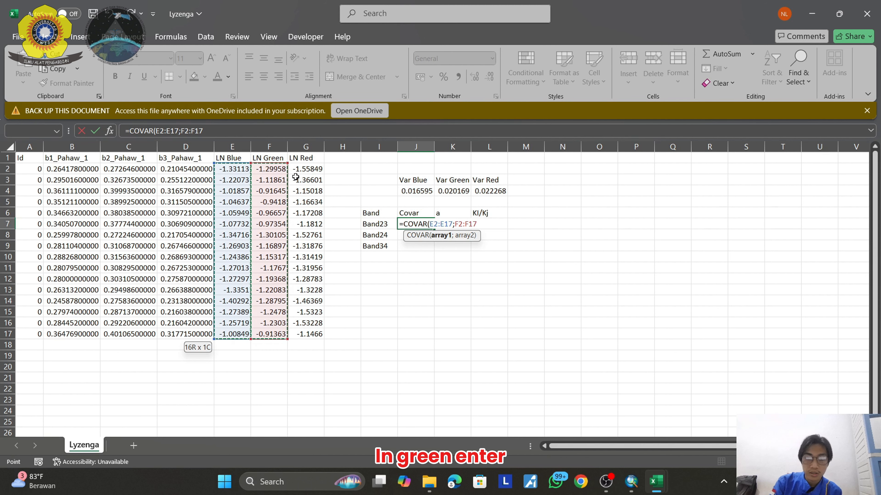
{"action": "key", "text": "Return"}
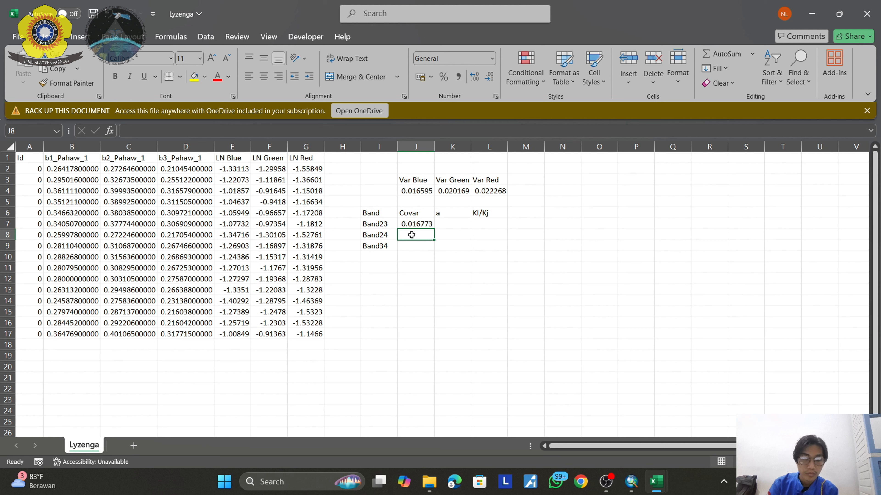
Examine which pair of LN Blue, LN Green and LN Red columns each of Band23, Band24 and Band34 refers to.
{"action": "left_click", "coordinate": [411, 214]}
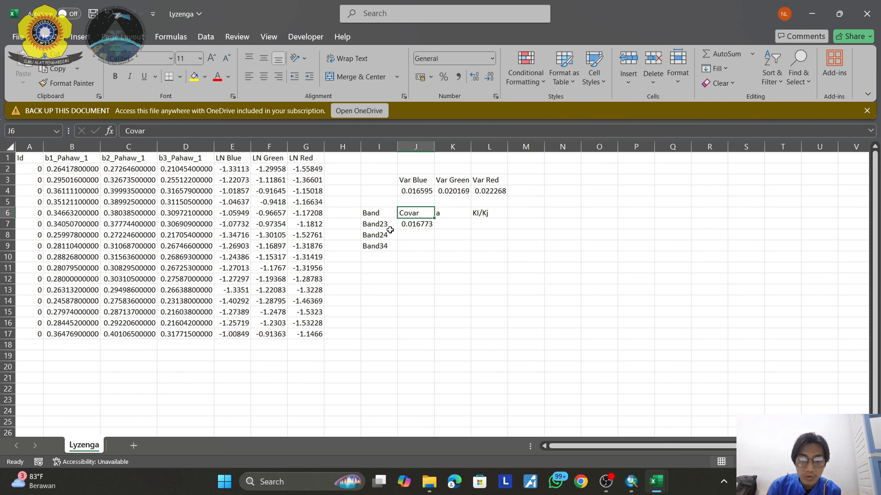
{"action": "left_click", "coordinate": [376, 235]}
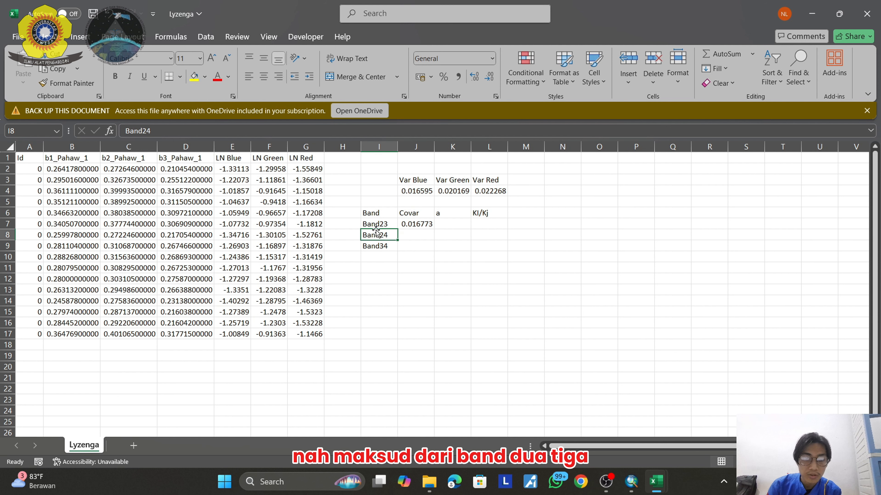
{"action": "left_click", "coordinate": [376, 225]}
{"action": "left_click", "coordinate": [374, 236]}
{"action": "left_click", "coordinate": [374, 246]}
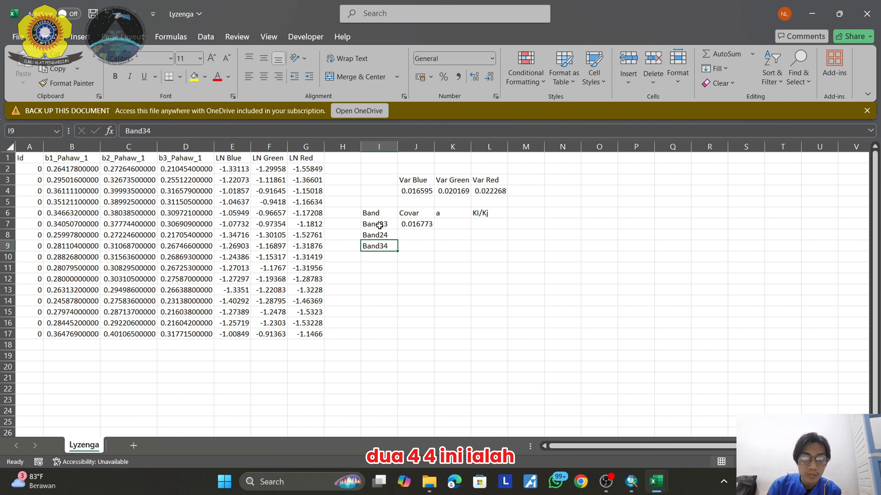
{"action": "left_click", "coordinate": [379, 225]}
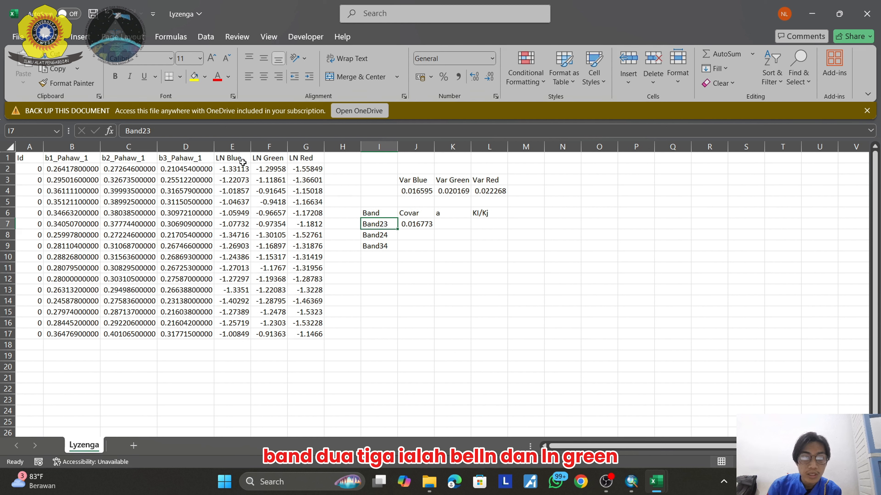
{"action": "left_click", "coordinate": [224, 159]}
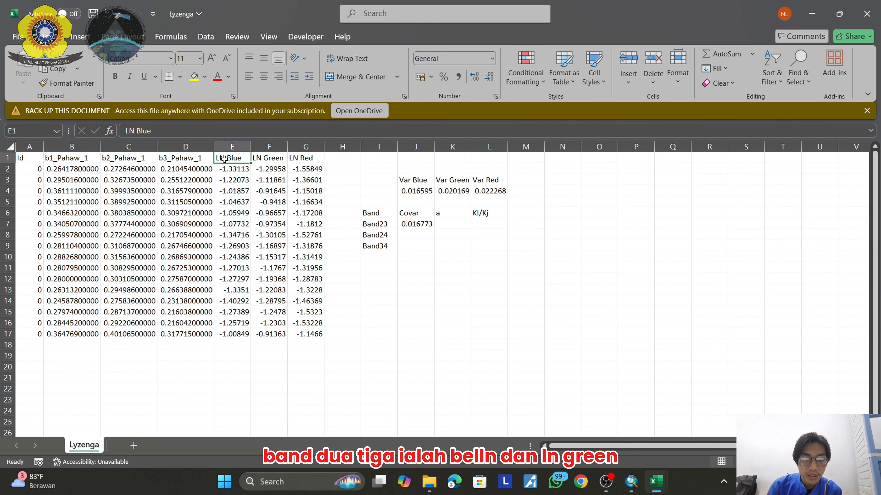
{"action": "left_click", "coordinate": [269, 159]}
{"action": "left_click", "coordinate": [377, 235]}
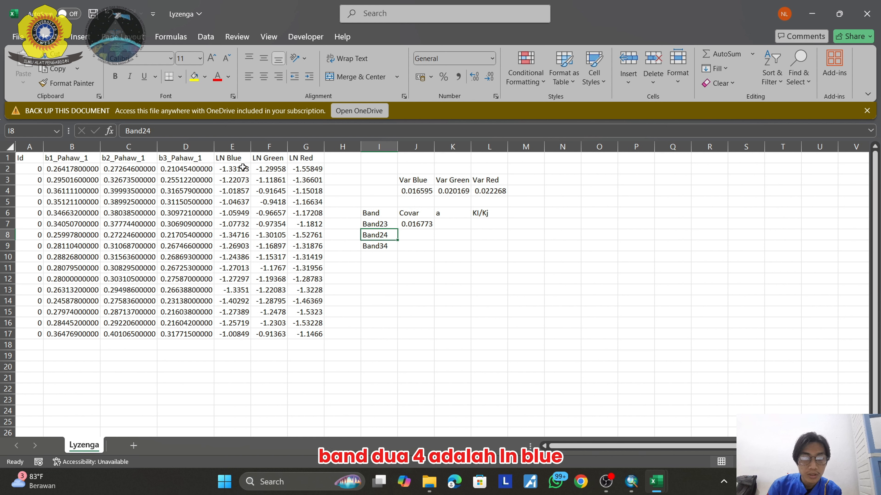
{"action": "left_click", "coordinate": [234, 157]}
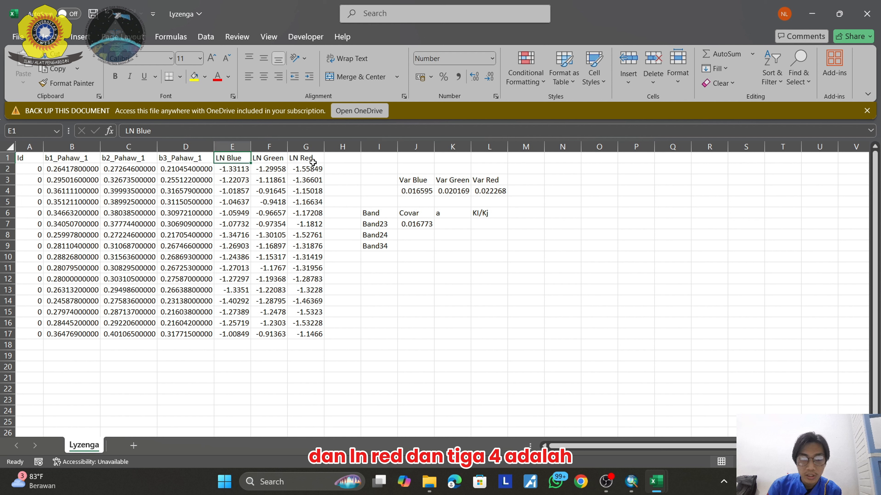
{"action": "left_click", "coordinate": [305, 159]}
{"action": "left_click", "coordinate": [364, 244]}
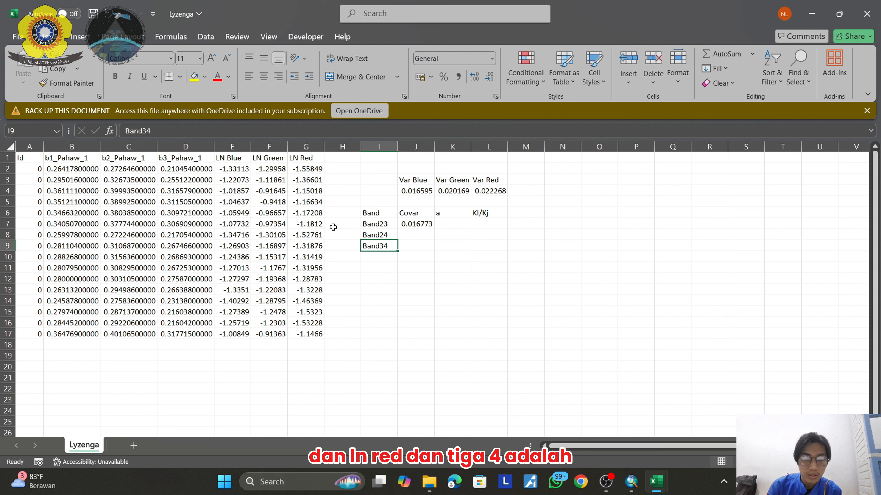
{"action": "left_click", "coordinate": [276, 159]}
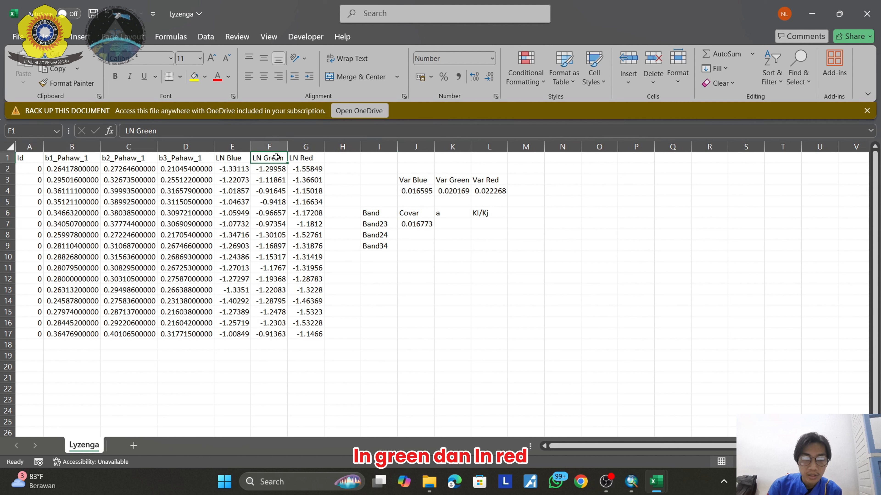
{"action": "left_click", "coordinate": [301, 158]}
Calculate the Band24 covariance in J8 with COVAR over the LN Blue range E2:E17 and the LN Red range G2:G17.
{"action": "left_click", "coordinate": [427, 224]}
{"action": "left_click", "coordinate": [420, 234]}
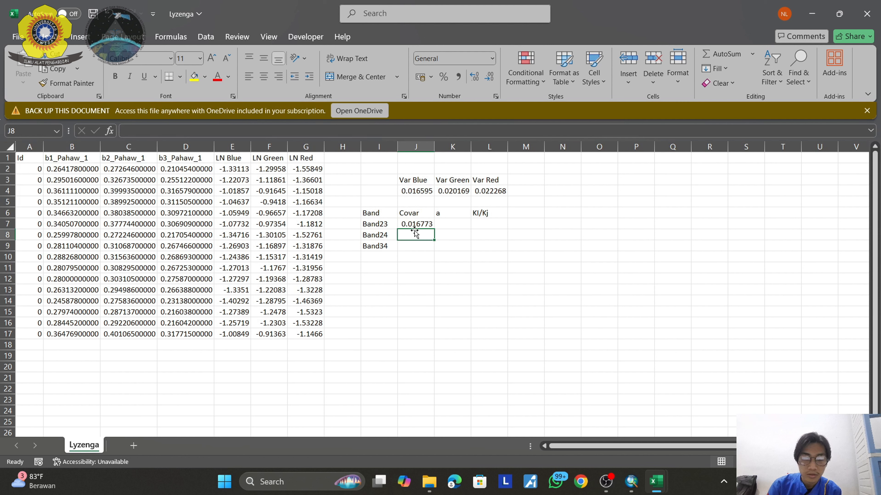
{"action": "type", "text": "="}
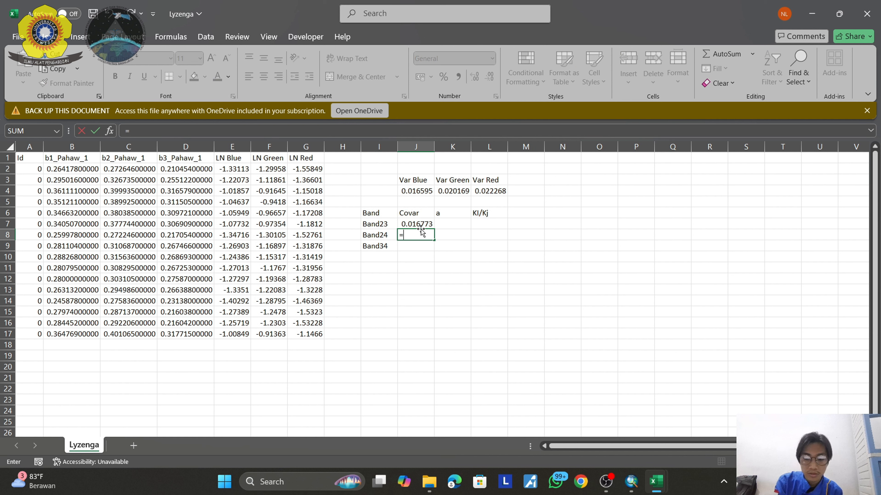
{"action": "type", "text": "covar"}
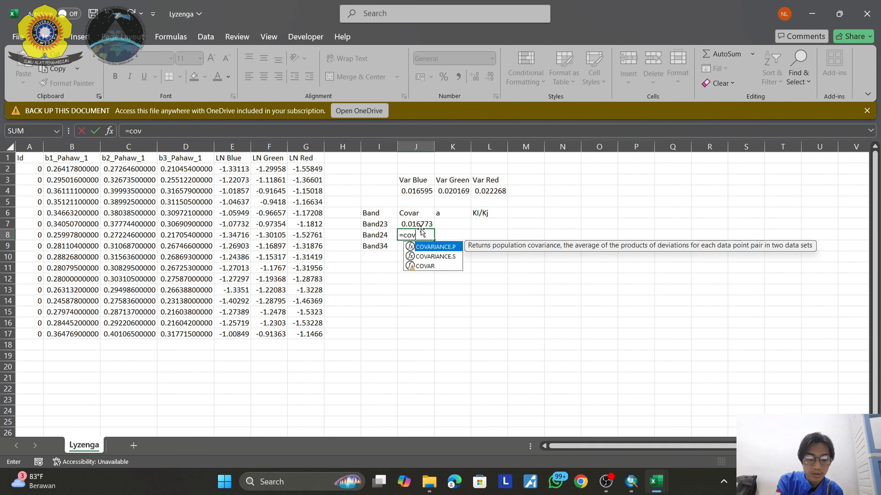
{"action": "double_click", "coordinate": [411, 267]}
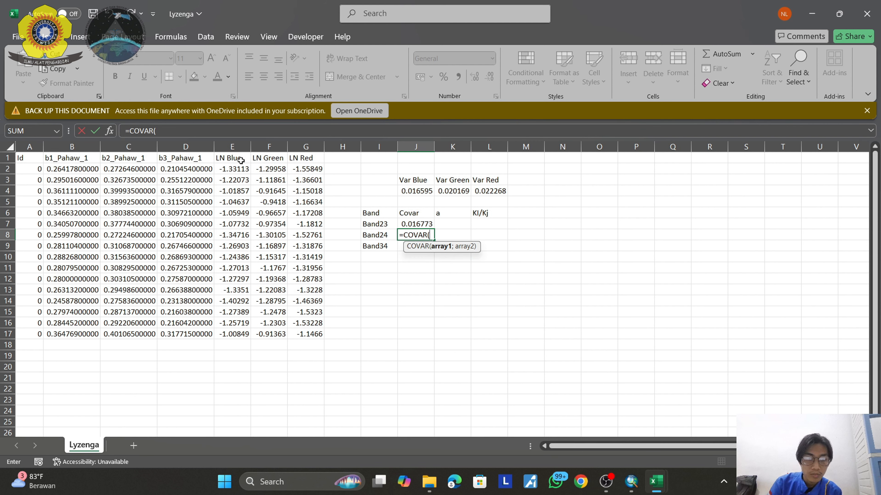
{"action": "left_click", "coordinate": [234, 168]}
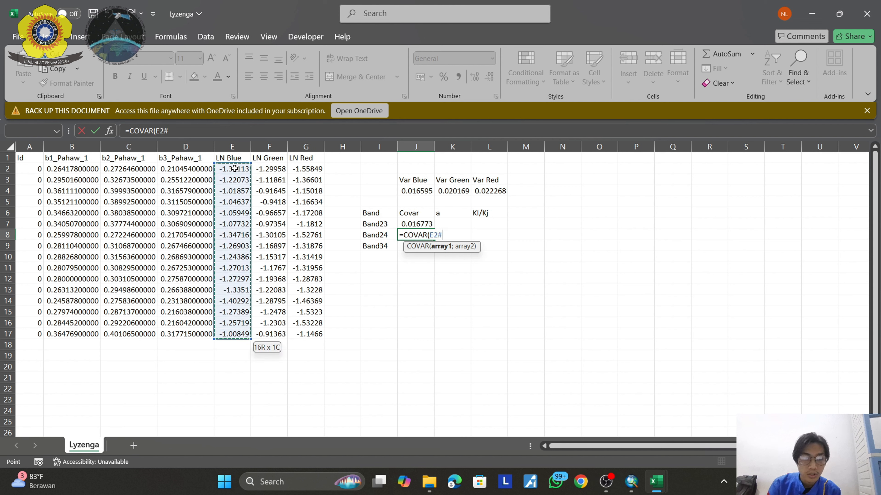
{"action": "key", "text": "ctrl+shift+Down"}
{"action": "type", "text": ";"}
{"action": "left_click", "coordinate": [302, 169]}
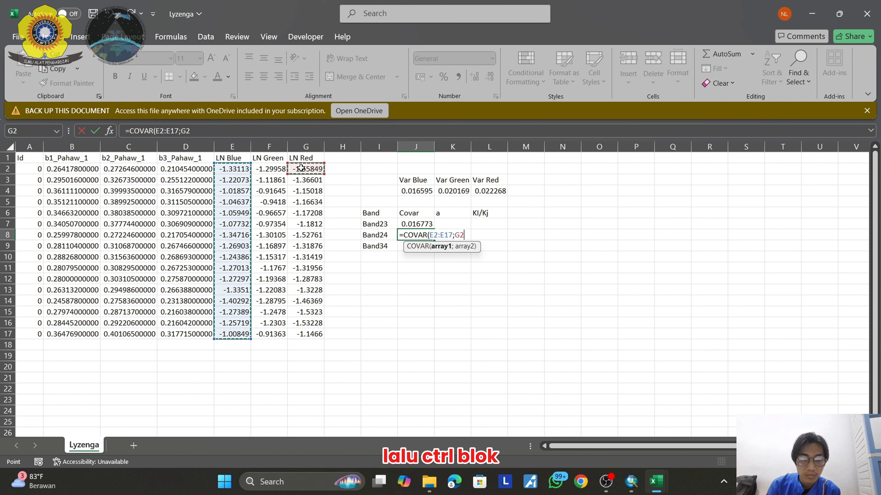
{"action": "key", "text": "ctrl+shift+Down"}
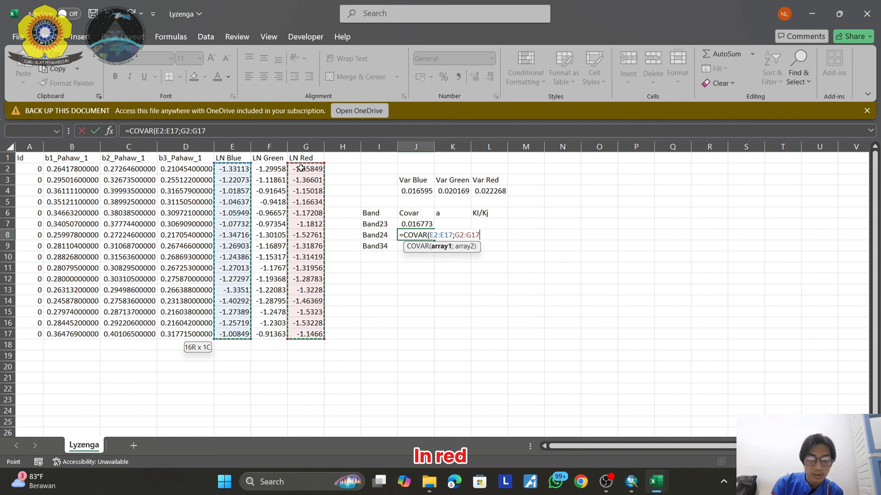
{"action": "key", "text": "Return"}
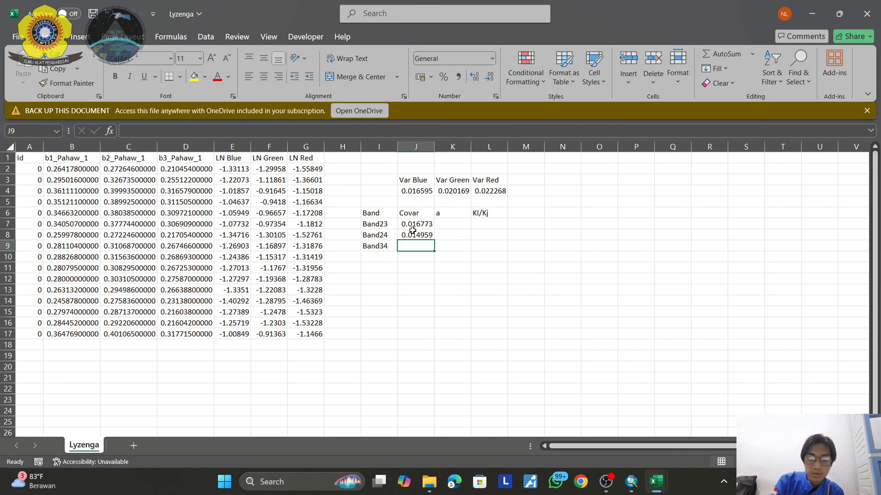
Calculate the Band34 covariance in J9 with COVAR over the LN Green range F2:F17 and the LN Red range G2:G17.
{"action": "type", "text": "=co"}
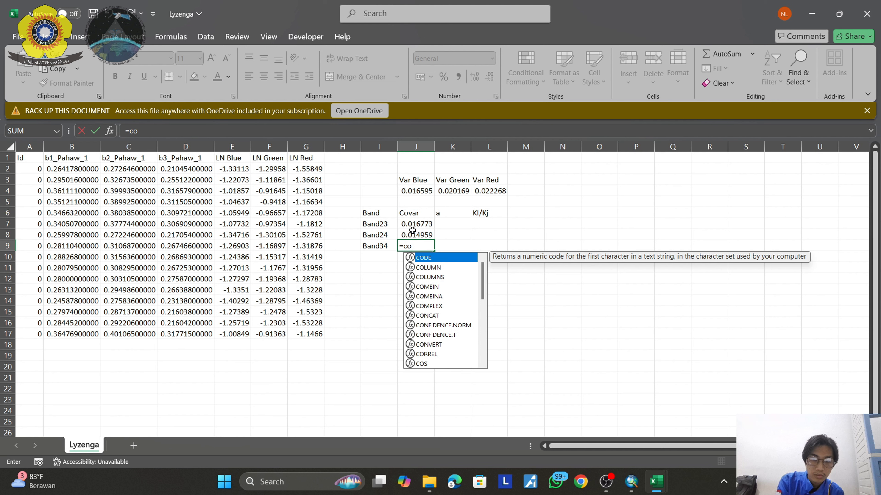
{"action": "type", "text": "var"}
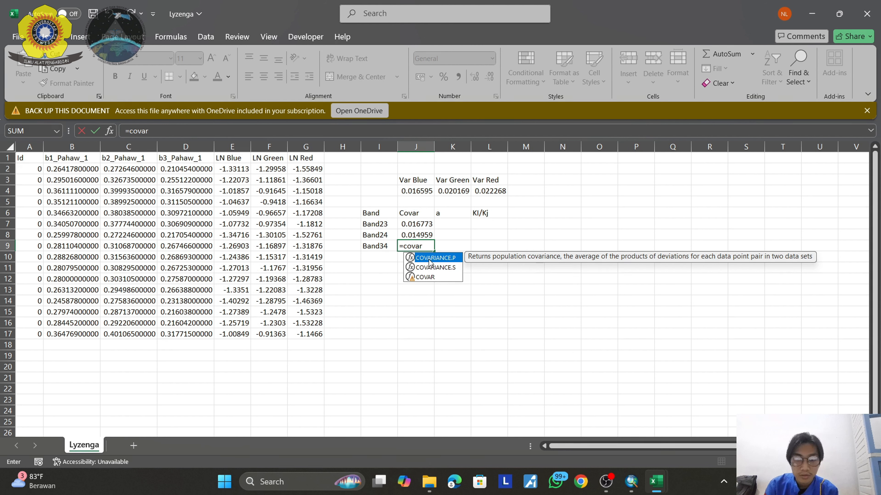
{"action": "double_click", "coordinate": [427, 278]}
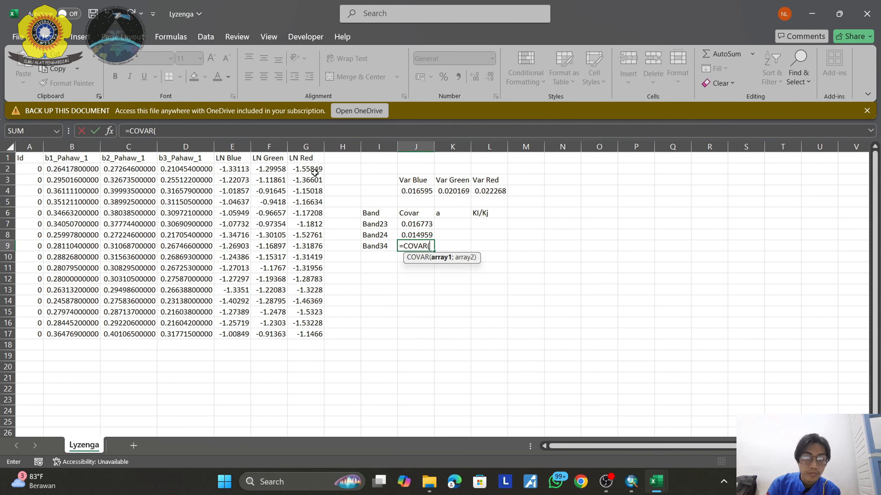
{"action": "left_click", "coordinate": [275, 170]}
{"action": "key", "text": "ctrl+shift+Down"}
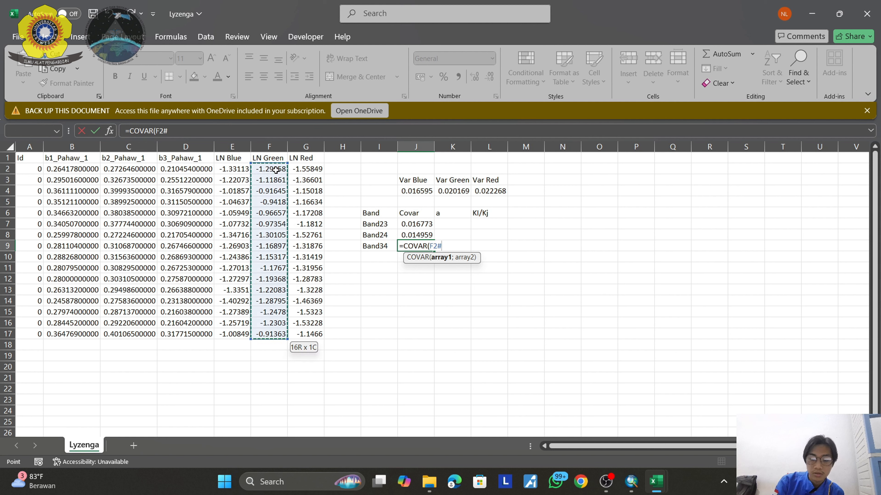
{"action": "type", "text": ";"}
{"action": "left_click", "coordinate": [315, 168]}
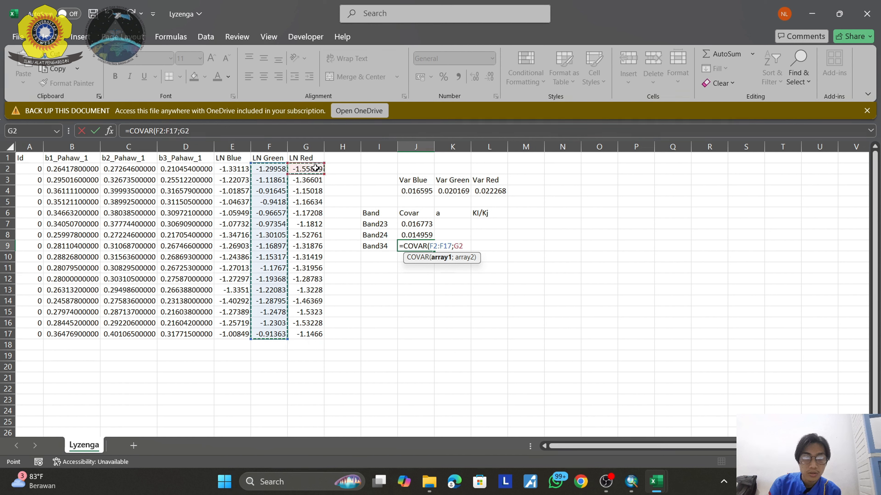
{"action": "key", "text": "ctrl+shift+Down"}
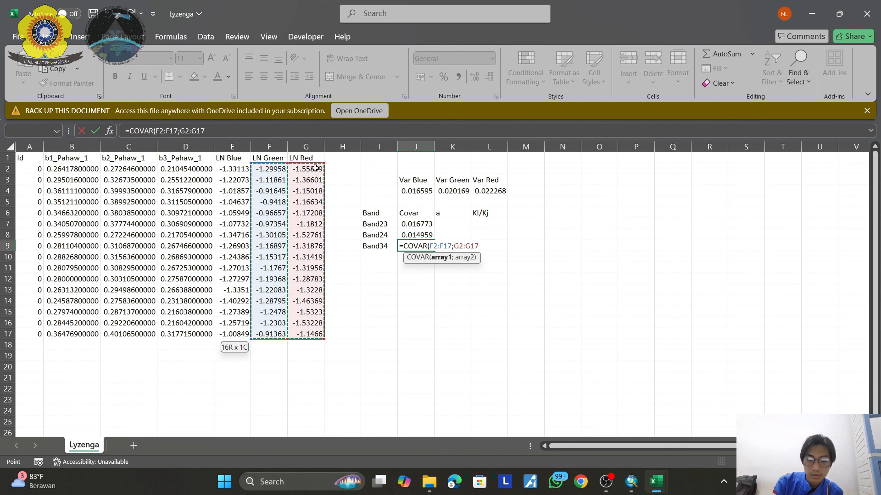
{"action": "key", "text": "Return"}
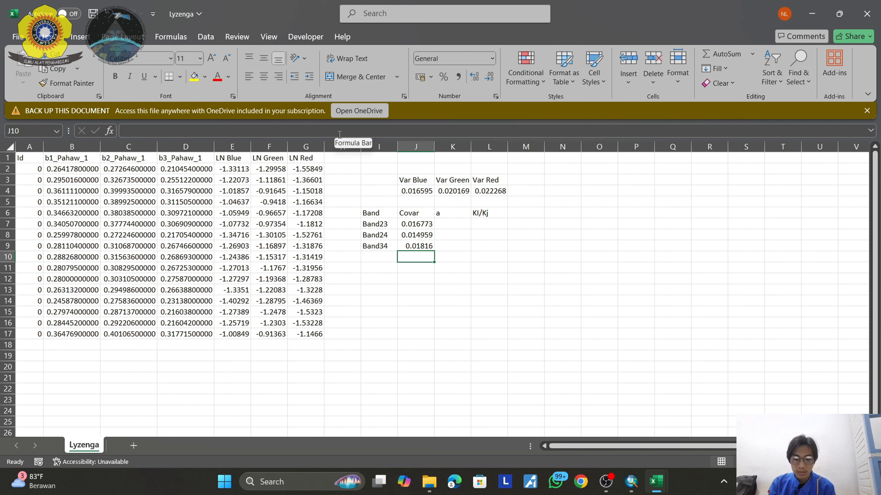
Calculate the Band23 a value in K7 with the formula =(J4-K4)/(2*J7), using Var Blue, Var Green and the Band23 covariance.
{"action": "left_click", "coordinate": [446, 221]}
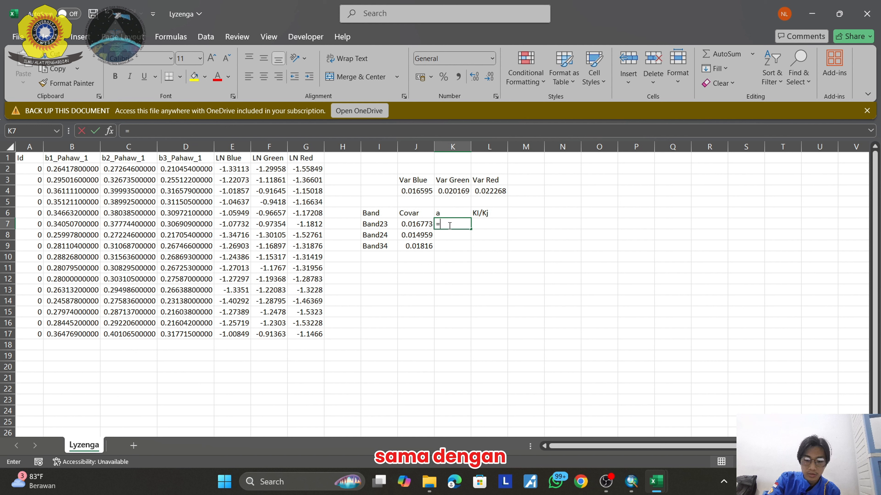
{"action": "type", "text": "="}
{"action": "key", "text": "BackSpace"}
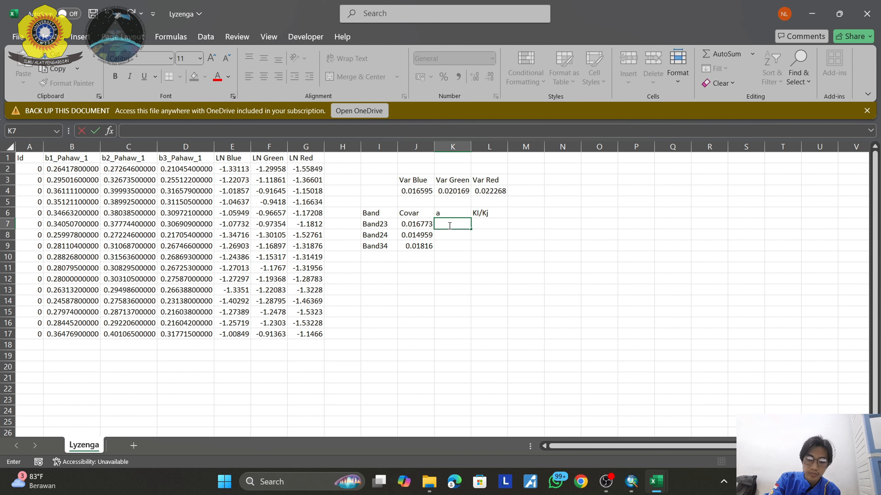
{"action": "type", "text": "("}
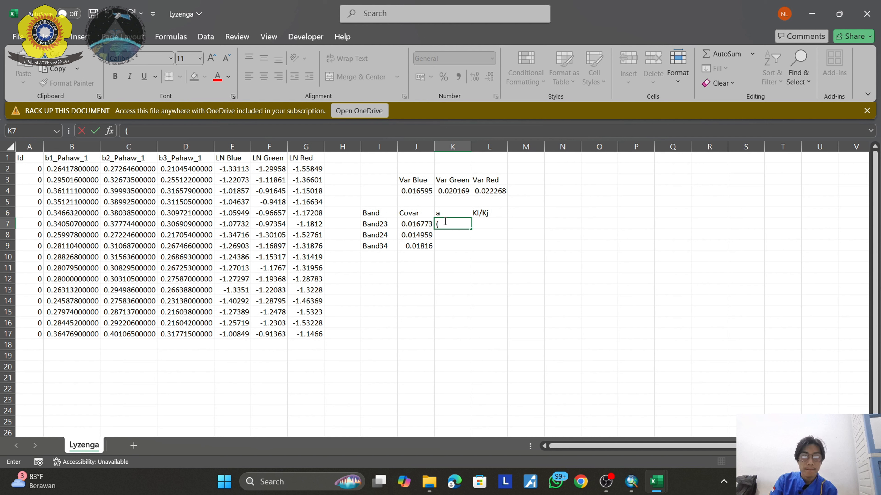
{"action": "type", "text": "="}
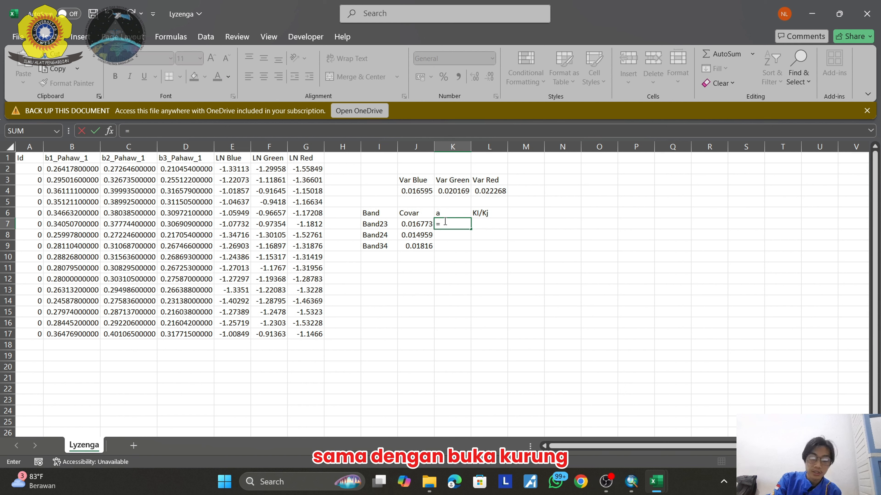
{"action": "left_click", "coordinate": [425, 194]}
{"action": "type", "text": "-"}
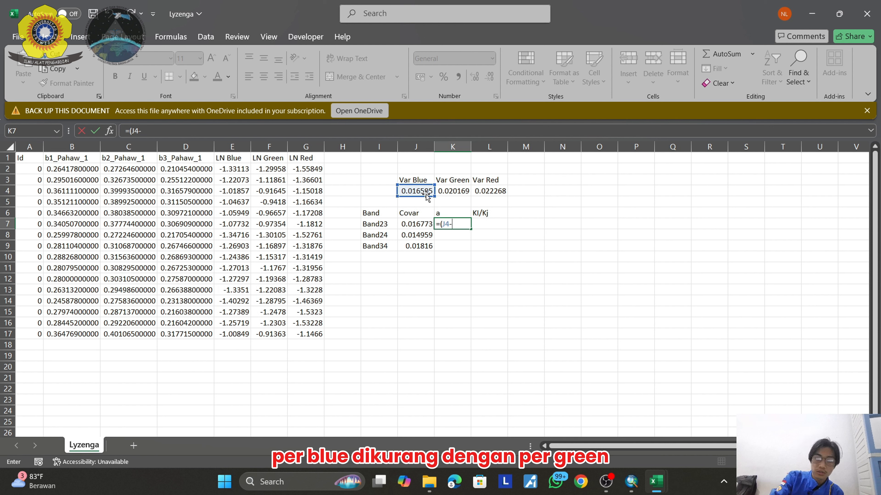
{"action": "left_click", "coordinate": [461, 197]}
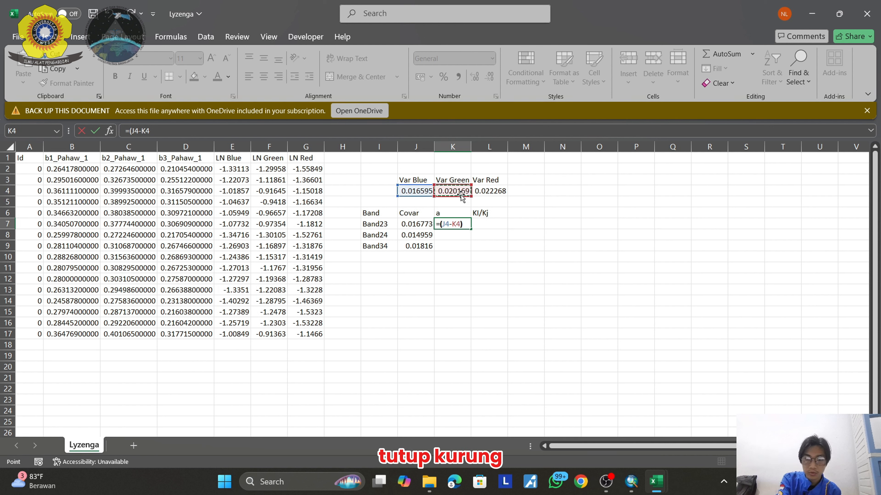
{"action": "type", "text": ")/("}
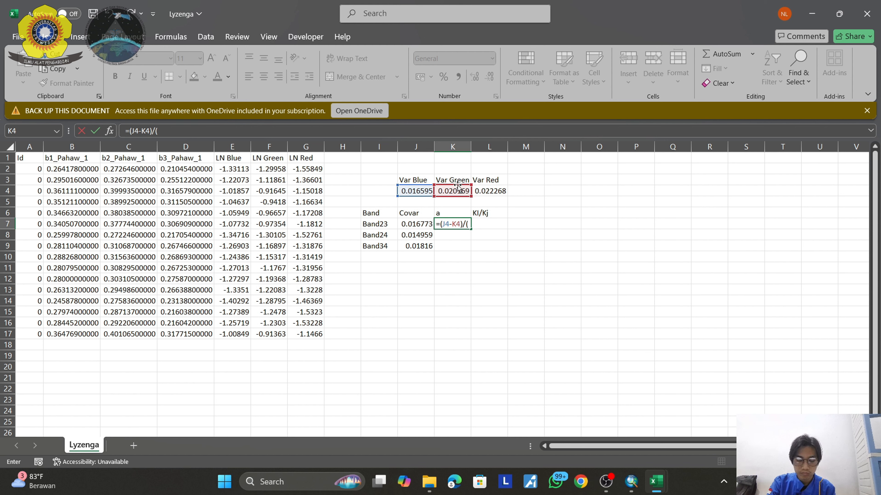
{"action": "type", "text": "2"}
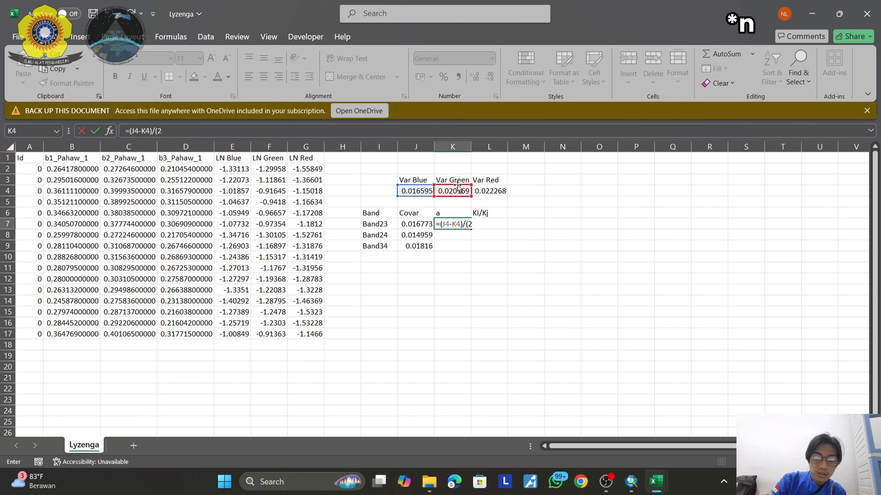
{"action": "type", "text": "*"}
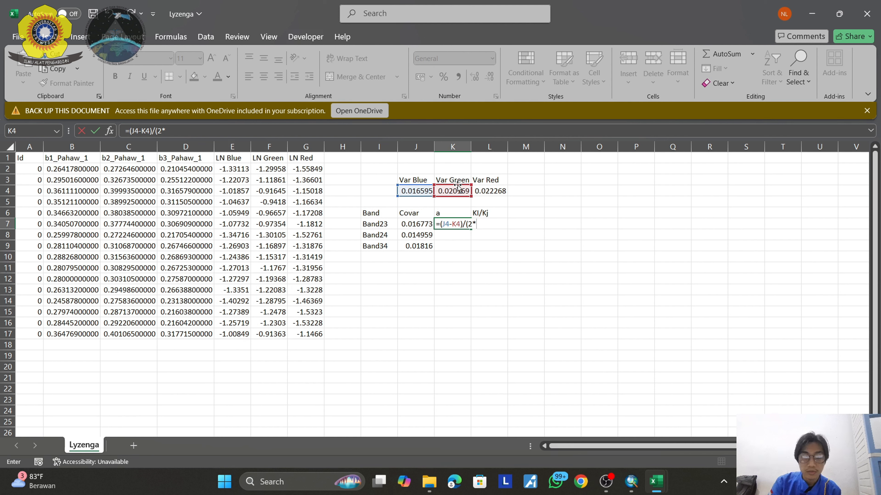
{"action": "left_click", "coordinate": [407, 228]}
{"action": "type", "text": ")"}
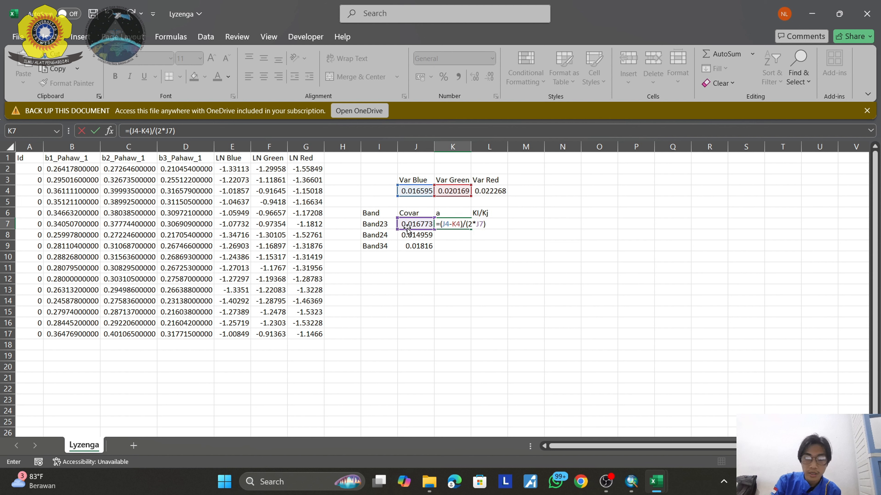
{"action": "key", "text": "Return"}
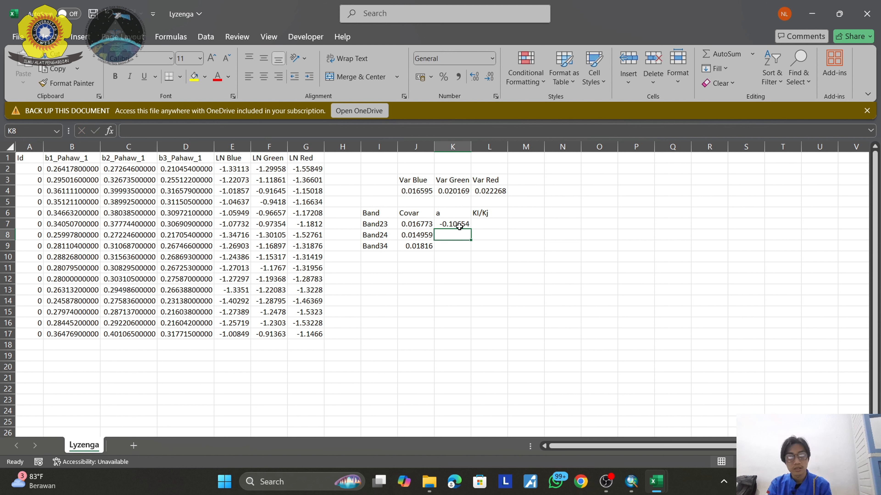
Calculate the Band24 a value in K8 with the formula =(J4-L4)/(2*J8), using Var Blue, Var Red and the Band24 covariance.
{"action": "type", "text": "=("}
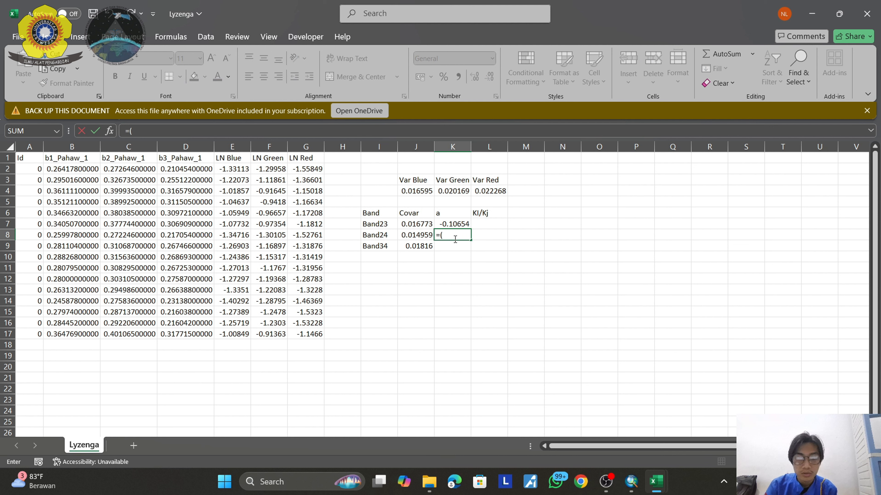
{"action": "left_click", "coordinate": [414, 191]}
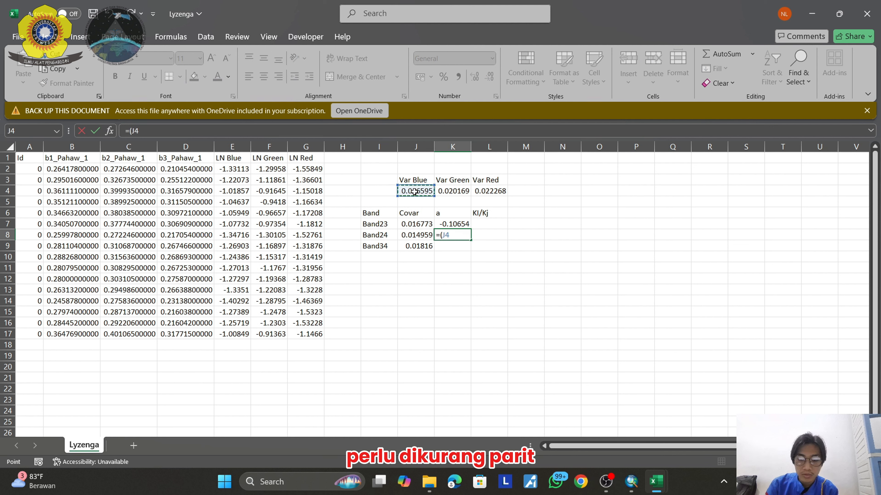
{"action": "type", "text": "-"}
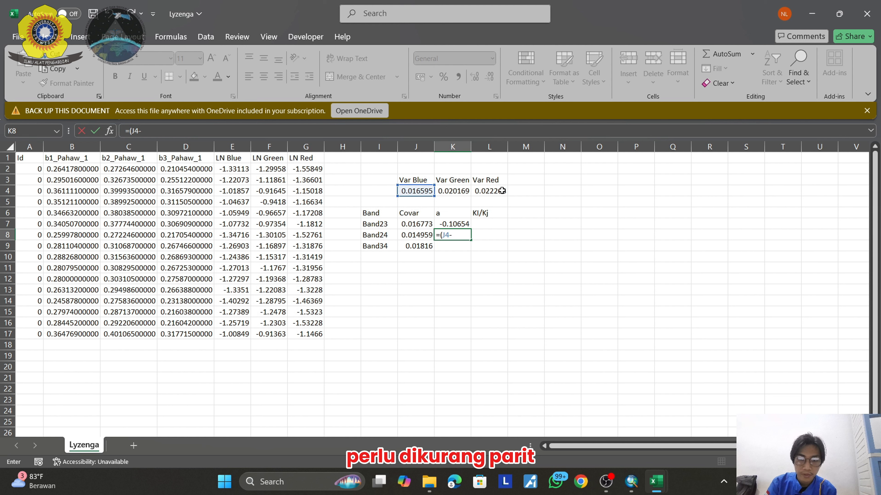
{"action": "left_click", "coordinate": [494, 191]}
{"action": "type", "text": ")"}
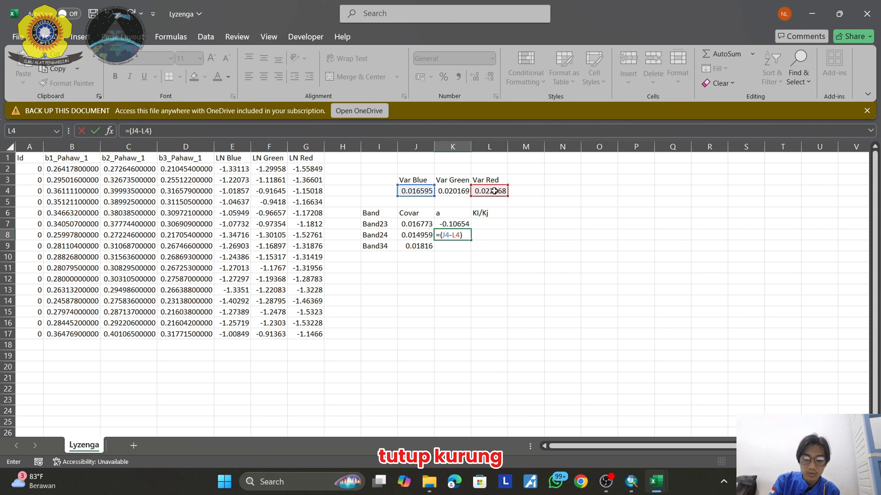
{"action": "type", "text": "/"}
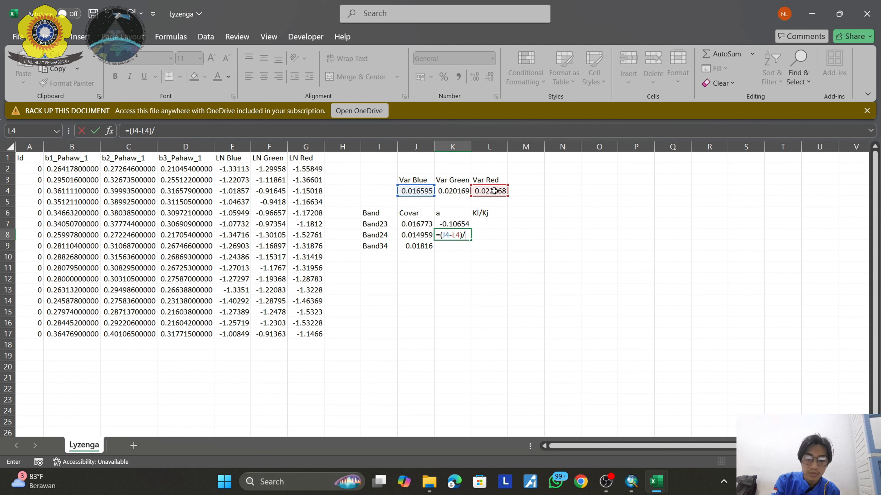
{"action": "type", "text": "(2"}
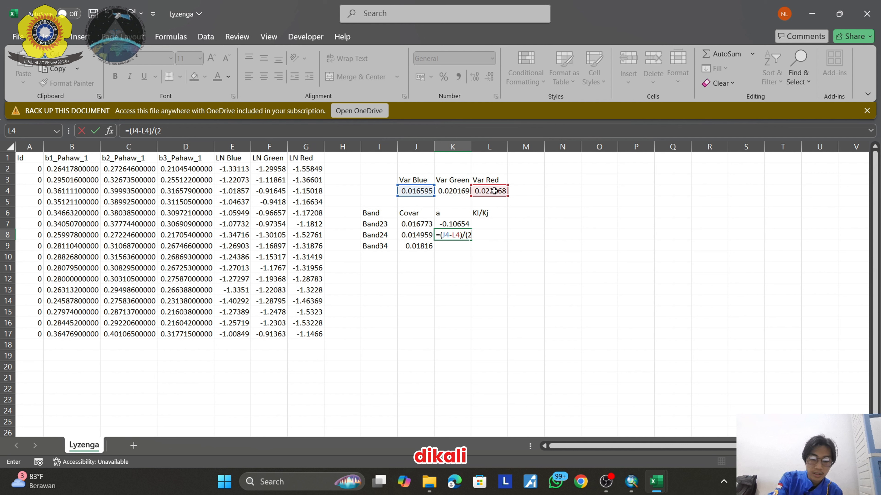
{"action": "type", "text": "*"}
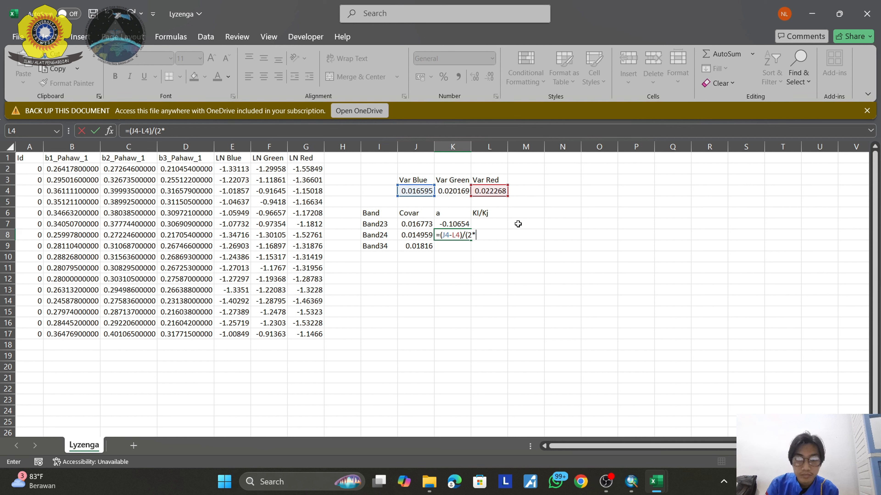
{"action": "left_click", "coordinate": [418, 234]}
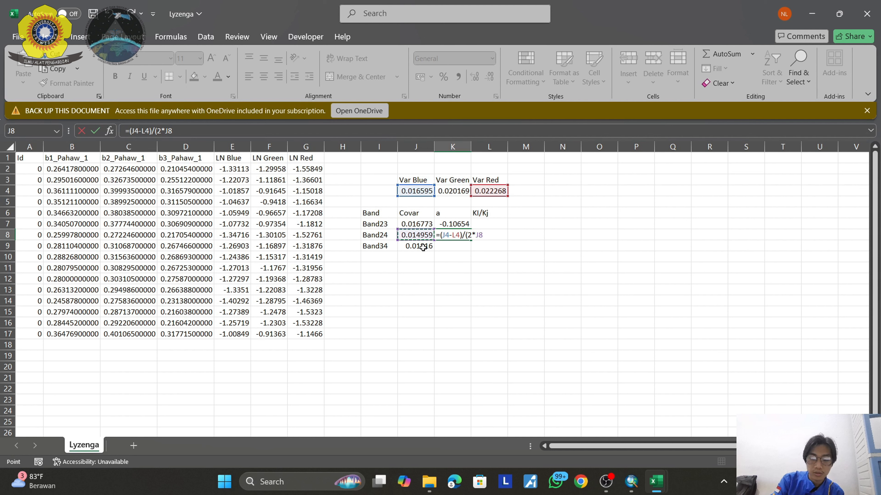
{"action": "key", "text": "Return"}
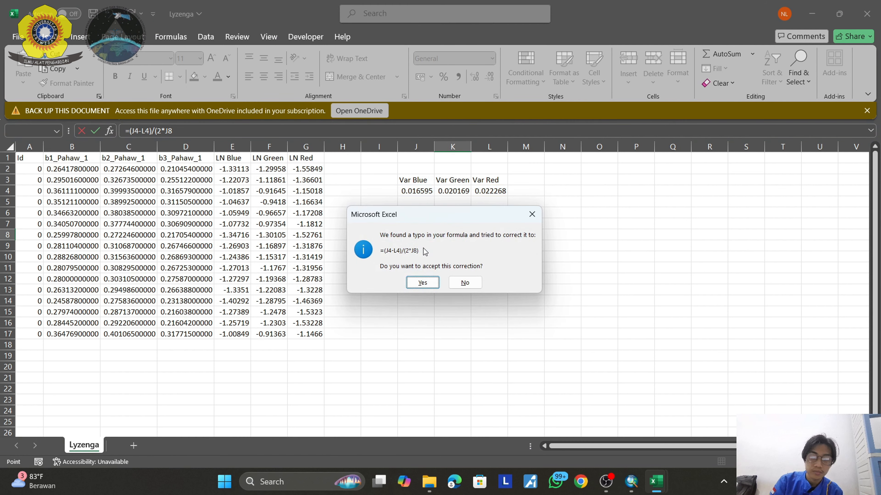
{"action": "left_click", "coordinate": [422, 282]}
Calculate the Band34 a value in K9 with the formula =(K4-L4)/(2*J9), using Var Green, Var Red and the Band34 covariance.
{"action": "left_click", "coordinate": [456, 225]}
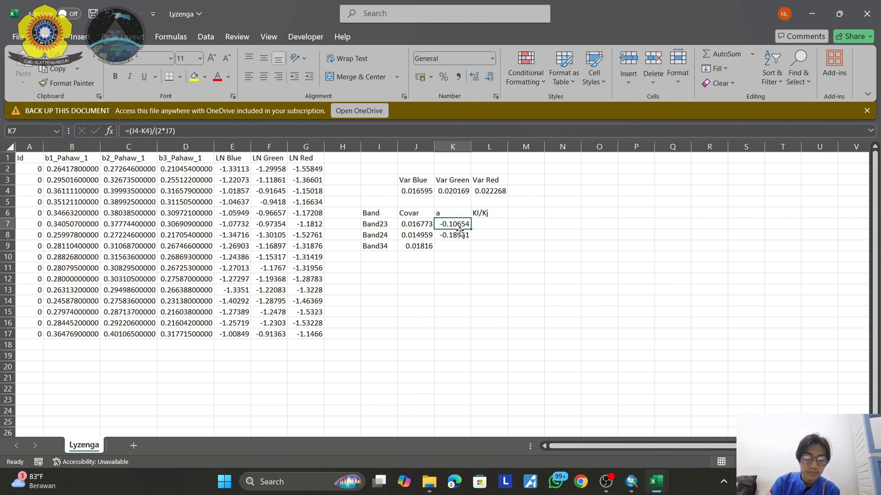
{"action": "left_click", "coordinate": [461, 235]}
{"action": "left_click", "coordinate": [459, 243]}
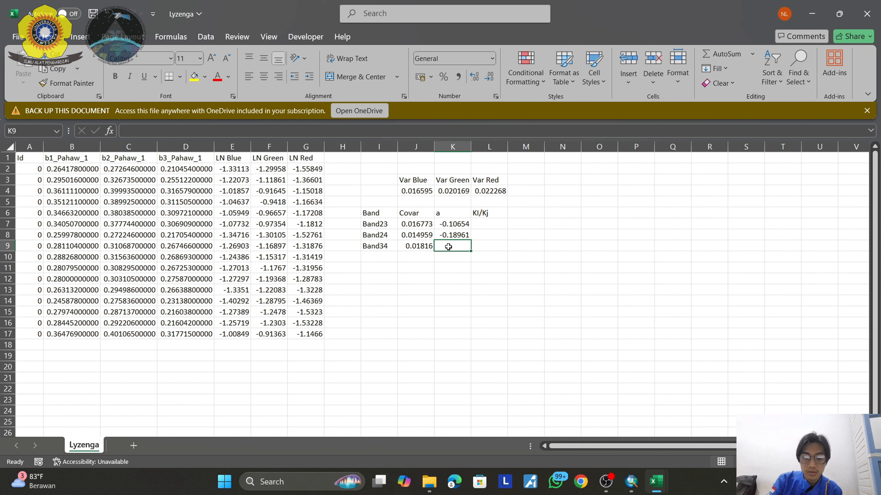
{"action": "type", "text": "=("}
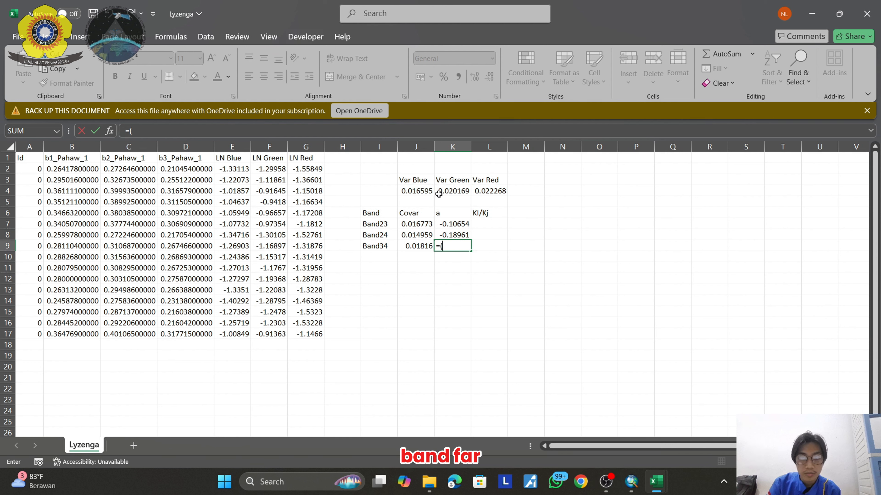
{"action": "left_click", "coordinate": [452, 191]}
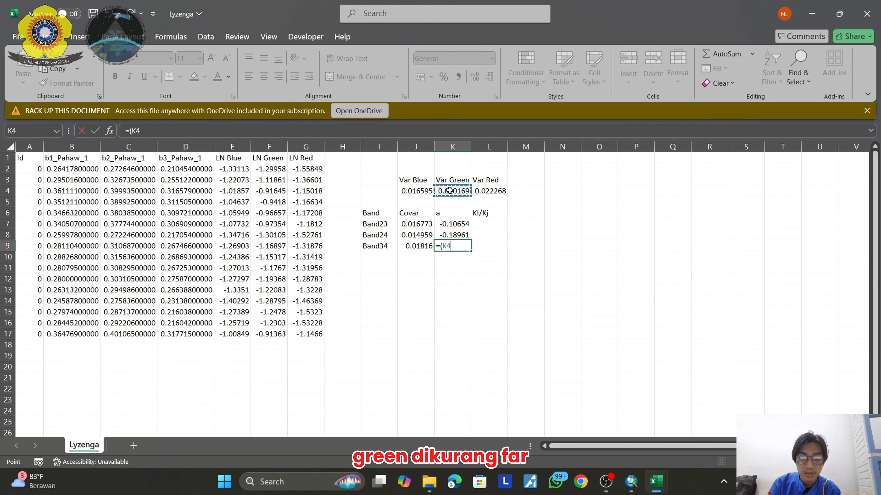
{"action": "type", "text": "-"}
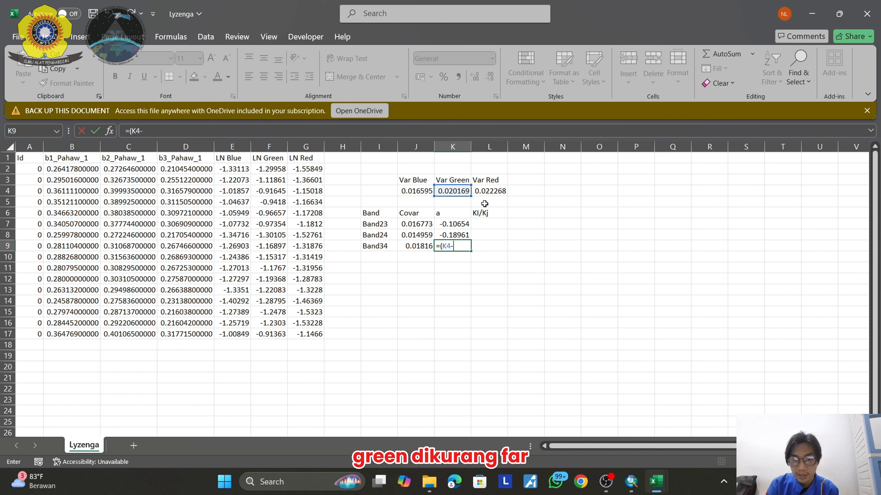
{"action": "left_click", "coordinate": [493, 195]}
{"action": "type", "text": ")"}
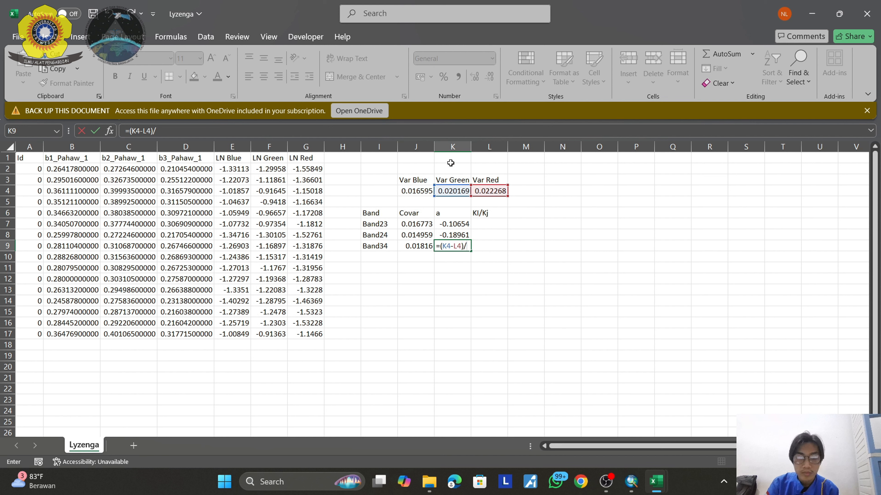
{"action": "type", "text": "/("}
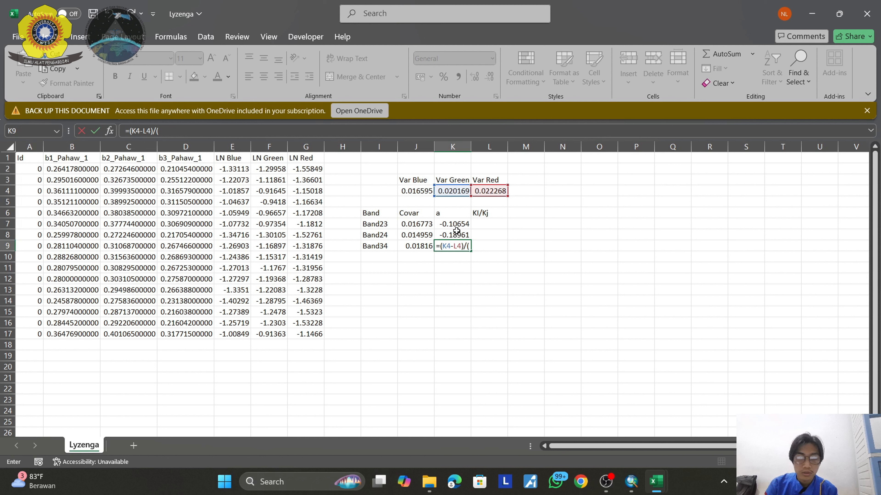
{"action": "type", "text": "2*"}
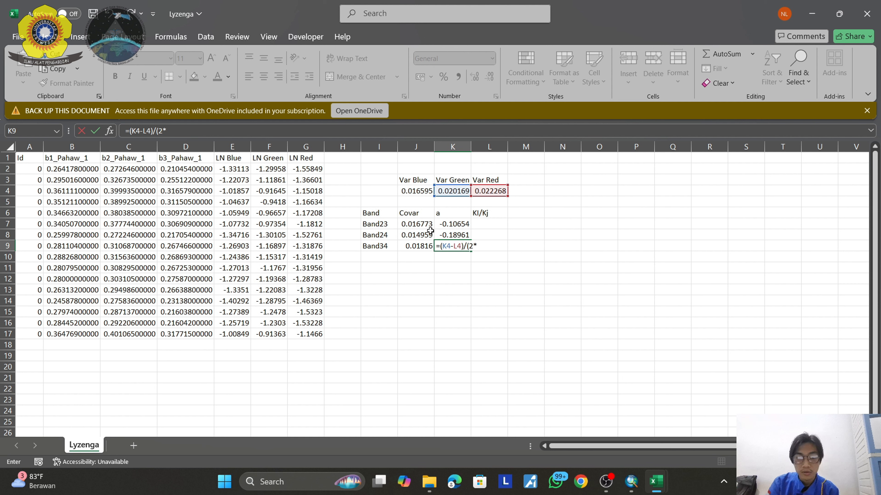
{"action": "left_click", "coordinate": [421, 249]}
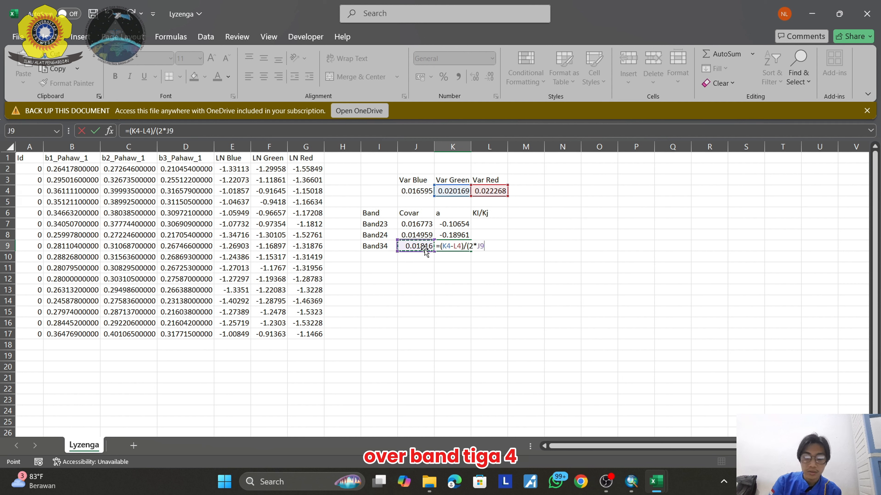
{"action": "type", "text": ")"}
{"action": "key", "text": "Return"}
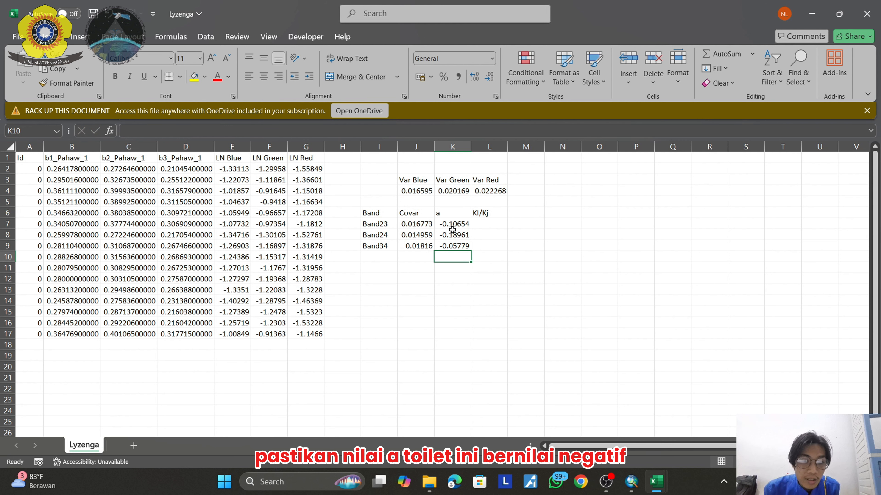
Calculate the Band23 Ki/Kj value in L7 with the formula =K7+SQRT((K7^2)+1).
{"action": "left_click", "coordinate": [490, 222]}
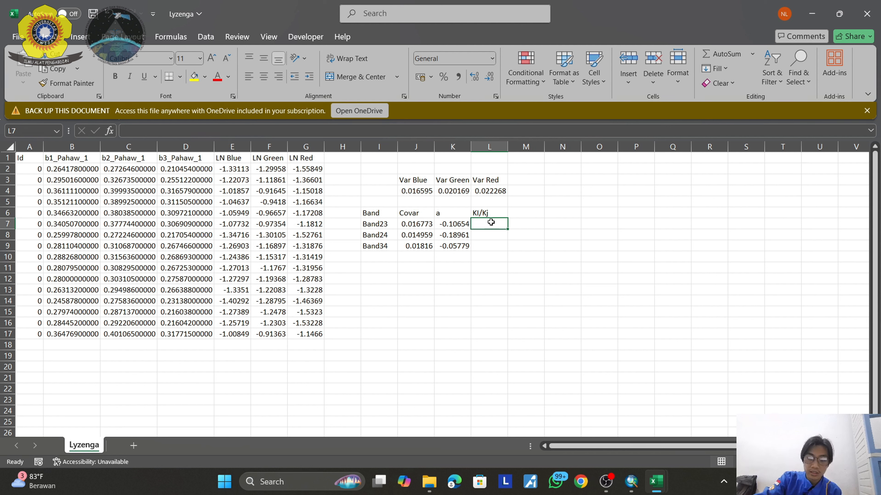
{"action": "type", "text": "="}
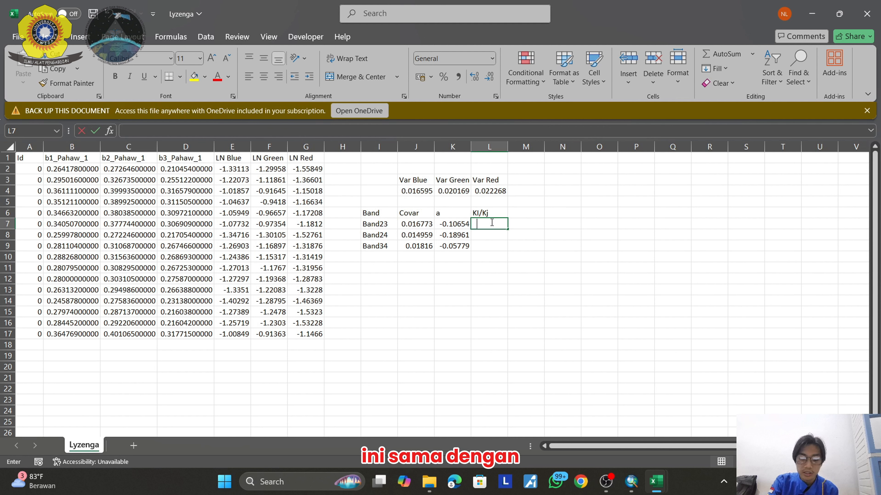
{"action": "left_click", "coordinate": [452, 227]}
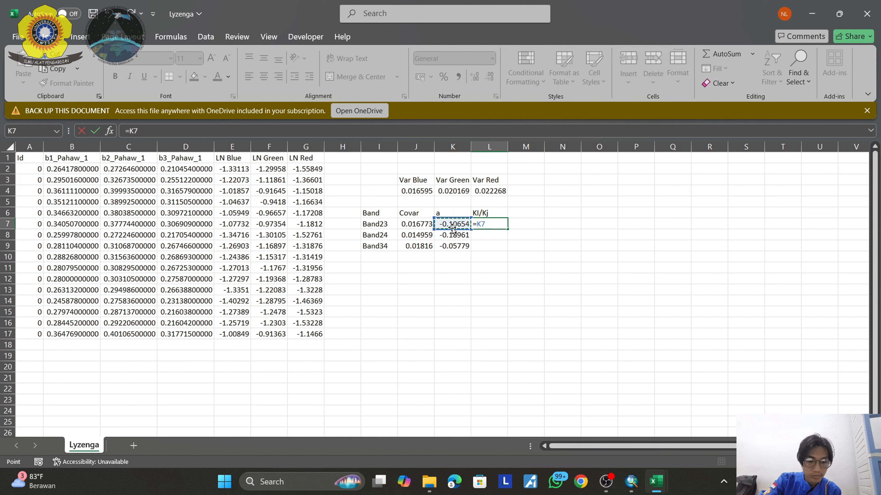
{"action": "type", "text": "+"}
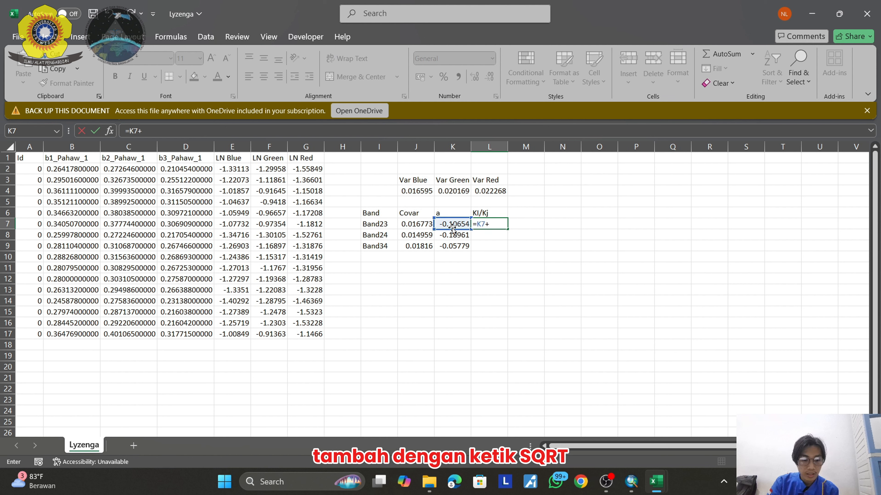
{"action": "type", "text": "sq"}
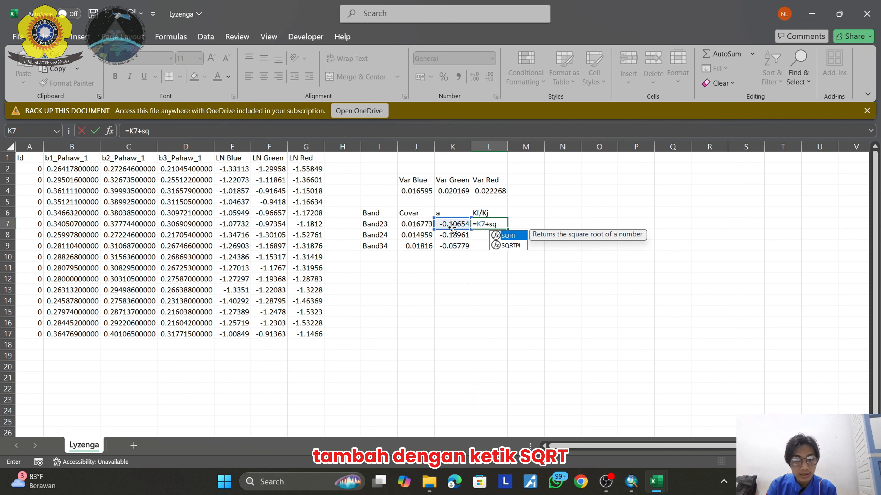
{"action": "double_click", "coordinate": [510, 239]}
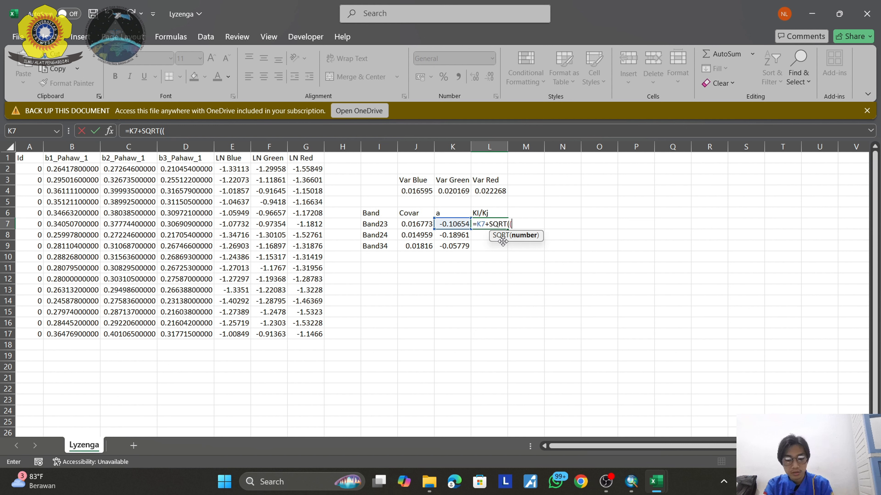
{"action": "left_click", "coordinate": [466, 224]}
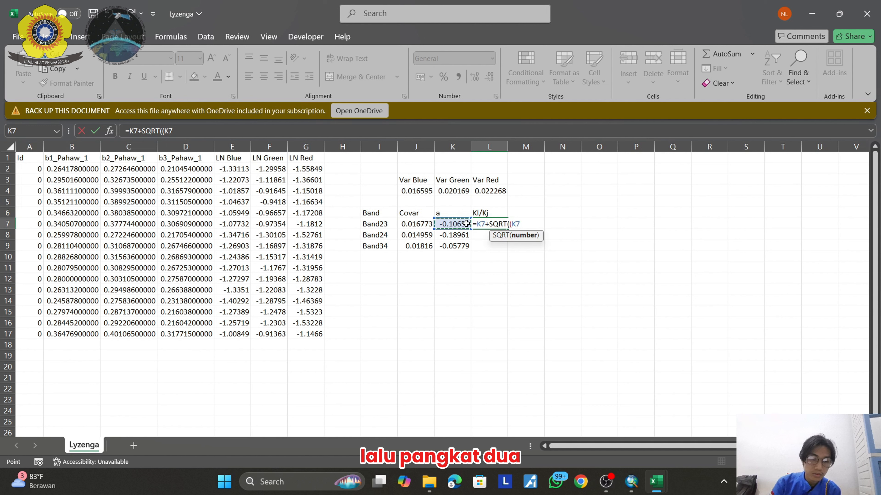
{"action": "type", "text": "^"}
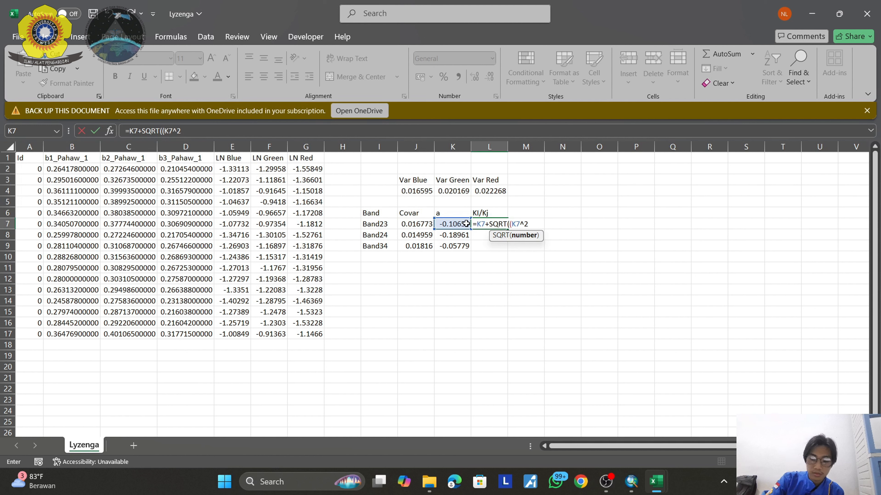
{"action": "type", "text": "2)+1"}
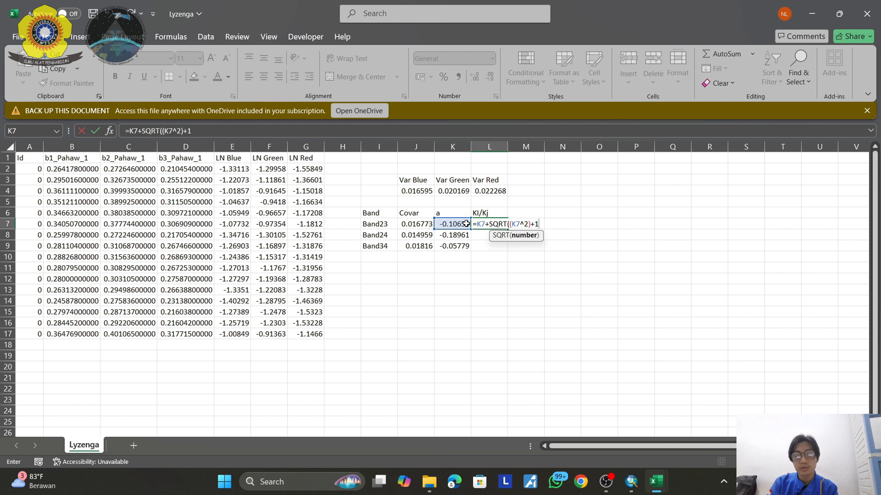
{"action": "key", "text": "Return"}
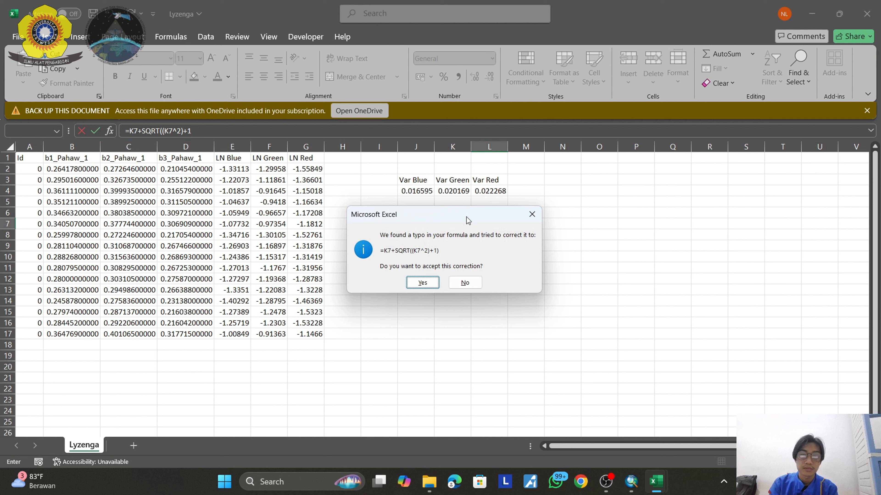
{"action": "left_click", "coordinate": [422, 283]}
Fill the Ki/Kj formula from L7 down through L9 for Band24 and Band34.
{"action": "left_click", "coordinate": [489, 224]}
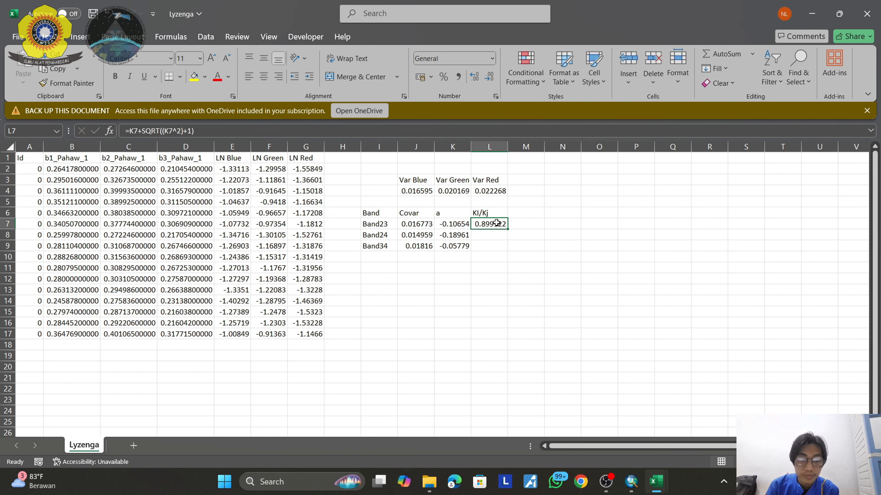
{"action": "left_click_drag", "start_coordinate": [508, 229], "coordinate": [507, 252]}
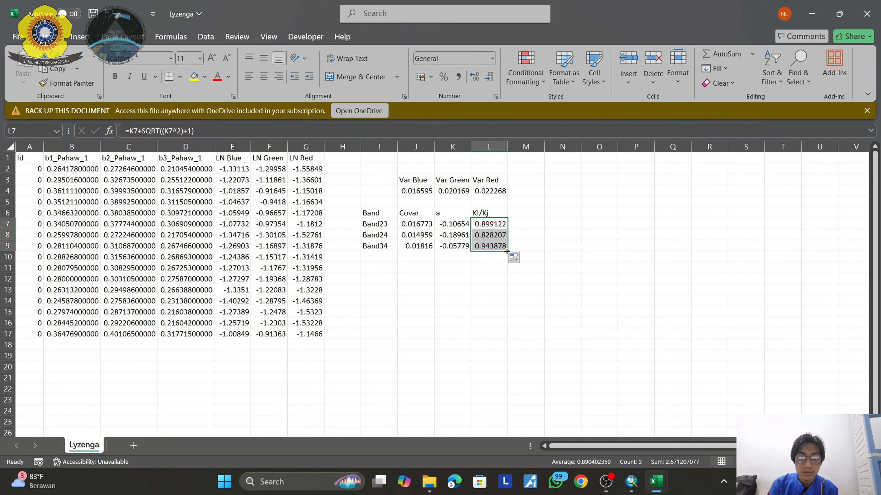
{"action": "left_click", "coordinate": [589, 209]}
Examine the Ki/Kj values and formulas for Band23, Band24 and Band34 in L7:L9.
{"action": "left_click", "coordinate": [487, 234]}
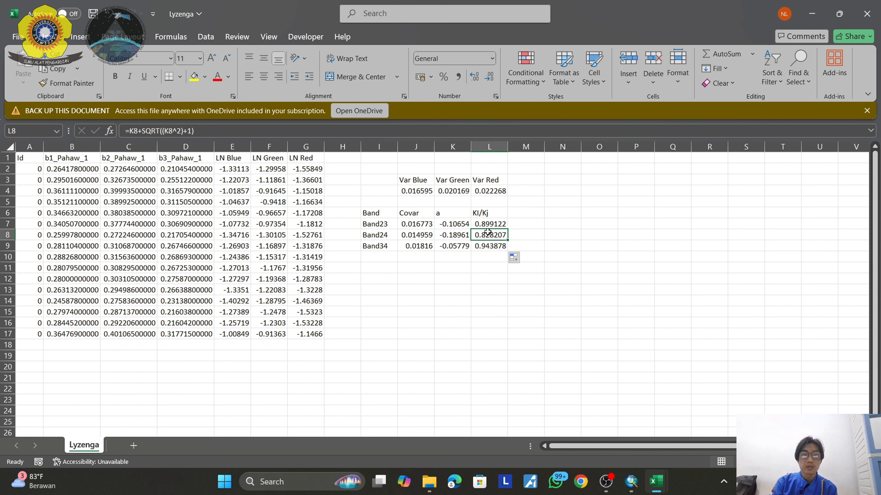
{"action": "left_click", "coordinate": [487, 224]}
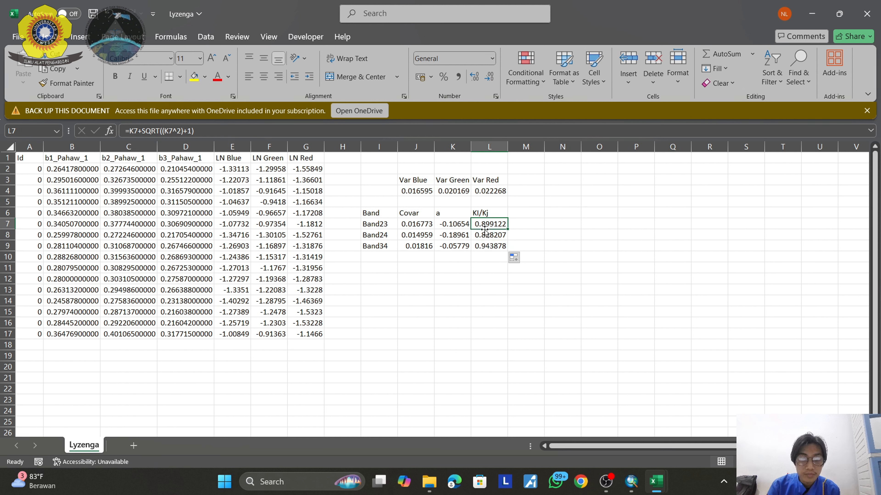
{"action": "left_click", "coordinate": [489, 237]}
{"action": "left_click", "coordinate": [481, 249]}
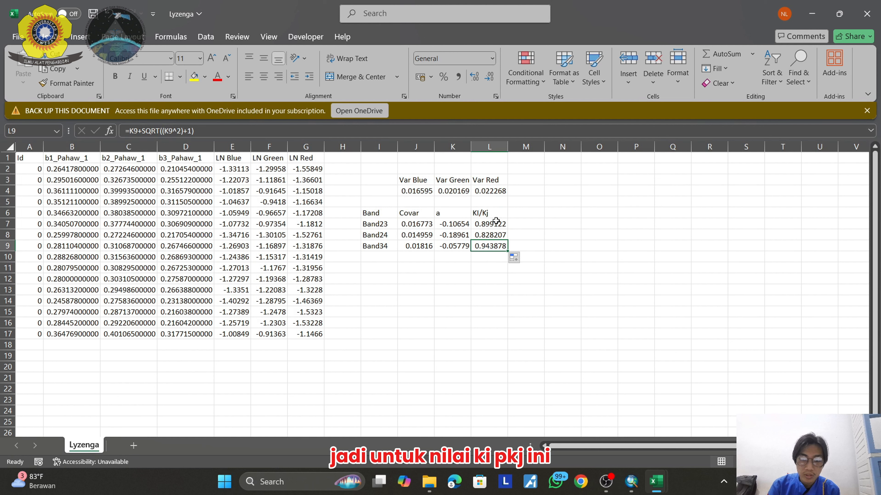
{"action": "left_click", "coordinate": [493, 214]}
{"action": "left_click", "coordinate": [494, 232]}
{"action": "left_click", "coordinate": [493, 245]}
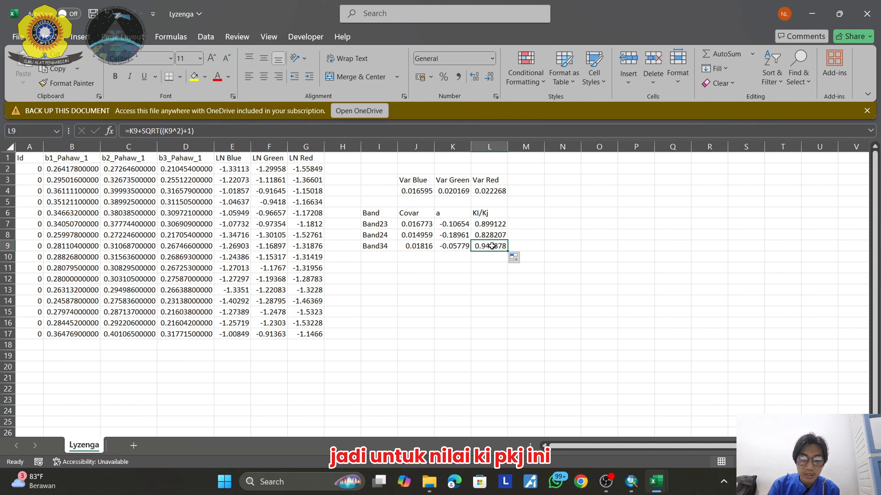
{"action": "left_click", "coordinate": [495, 225]}
{"action": "left_click", "coordinate": [491, 246]}
{"action": "left_click", "coordinate": [491, 235]}
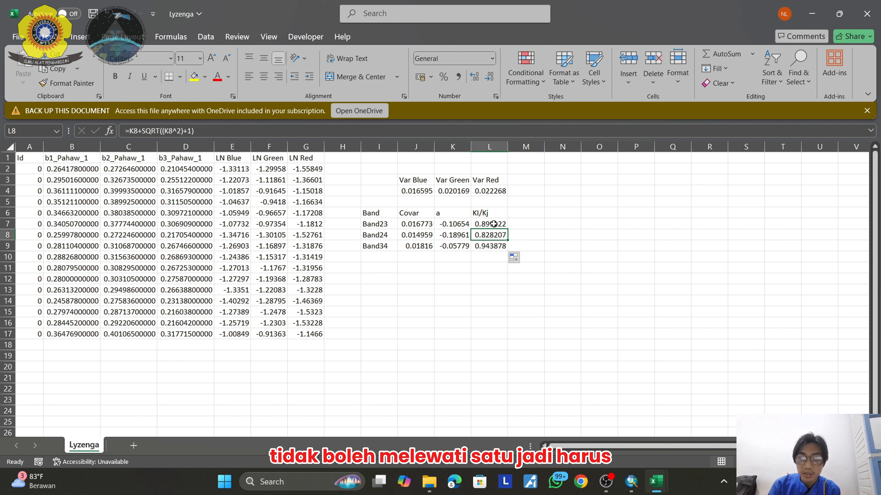
{"action": "left_click", "coordinate": [493, 224]}
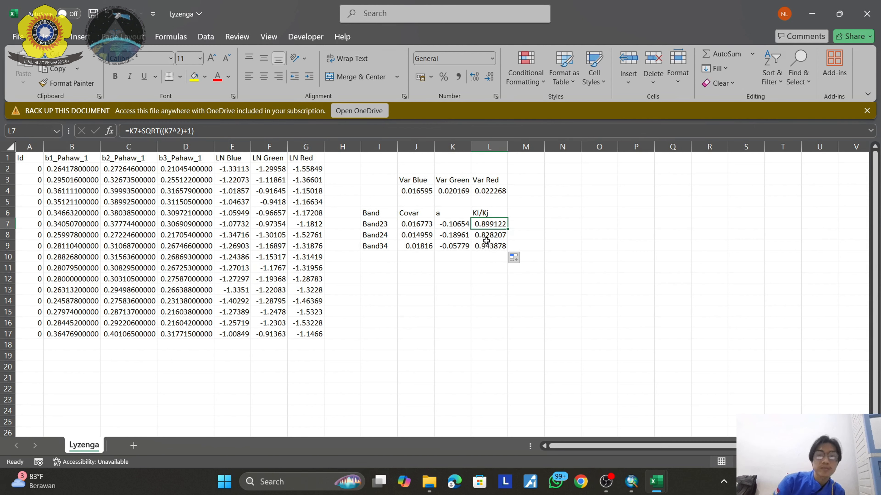
{"action": "left_click", "coordinate": [481, 269]}
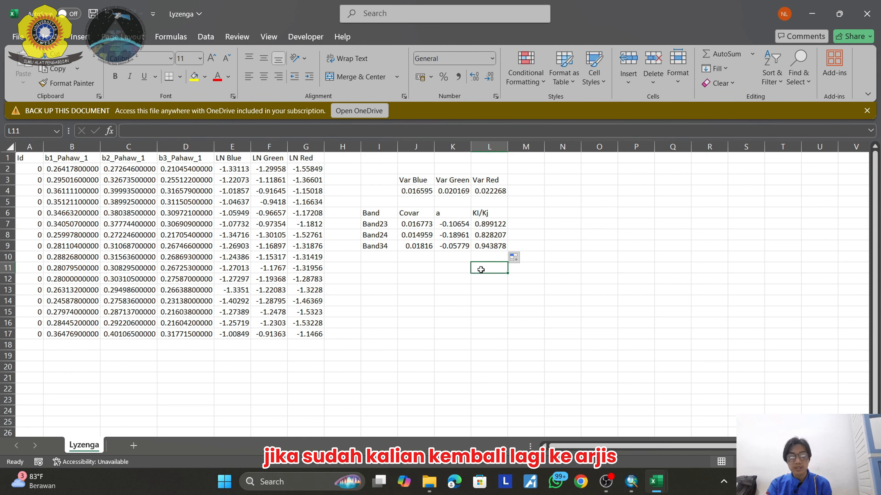
Switch to ArcMap and search the tools for "raster calculator".
{"action": "left_click", "coordinate": [637, 470]}
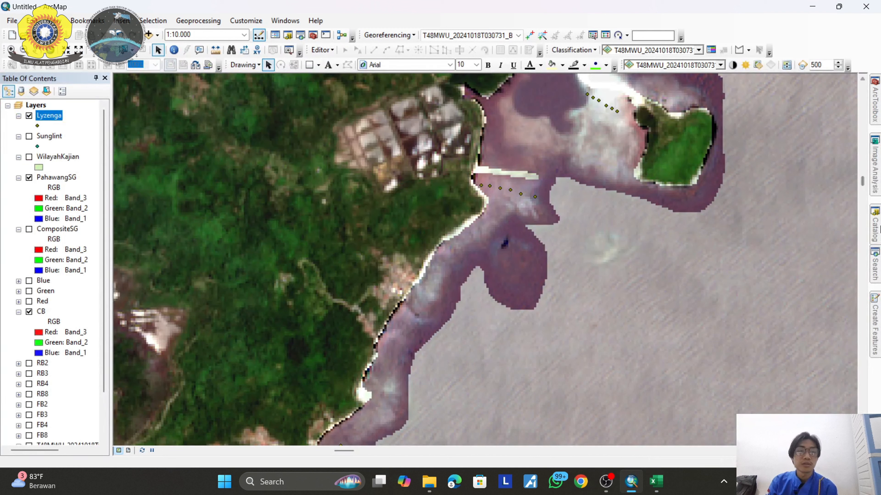
{"action": "left_click", "coordinate": [871, 264]}
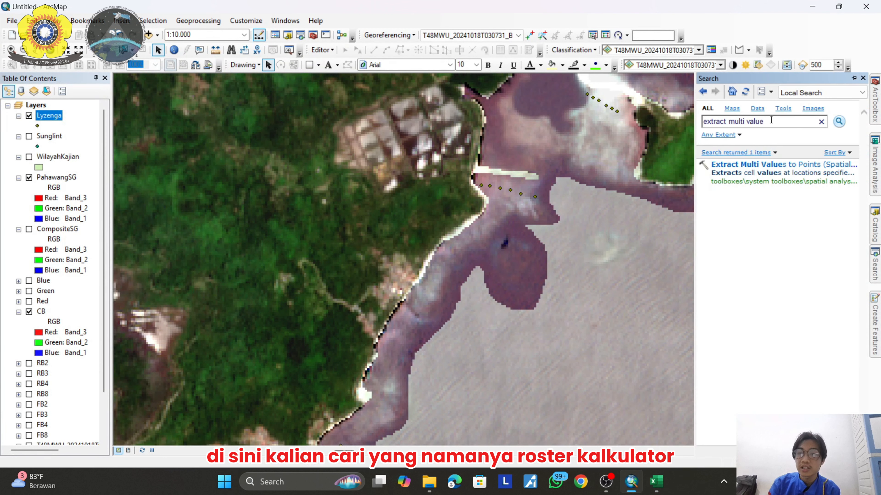
{"action": "left_click", "coordinate": [757, 121]}
{"action": "type", "text": "raste"}
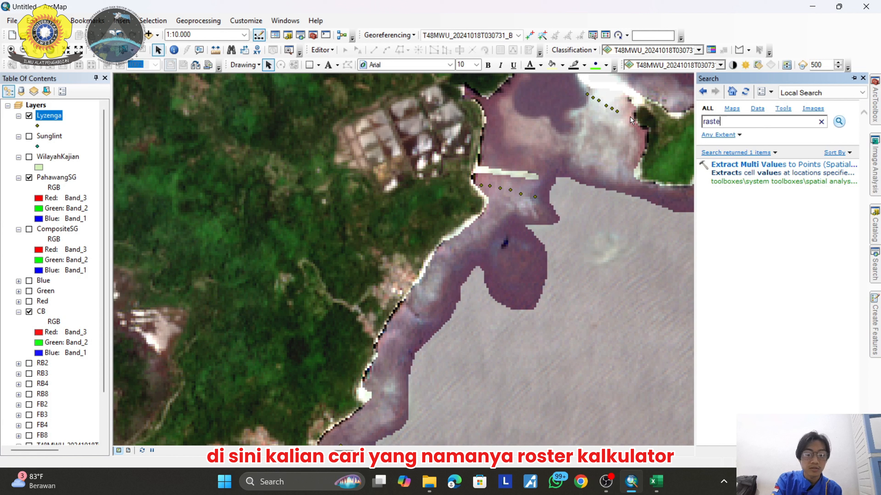
{"action": "type", "text": "r calculator"}
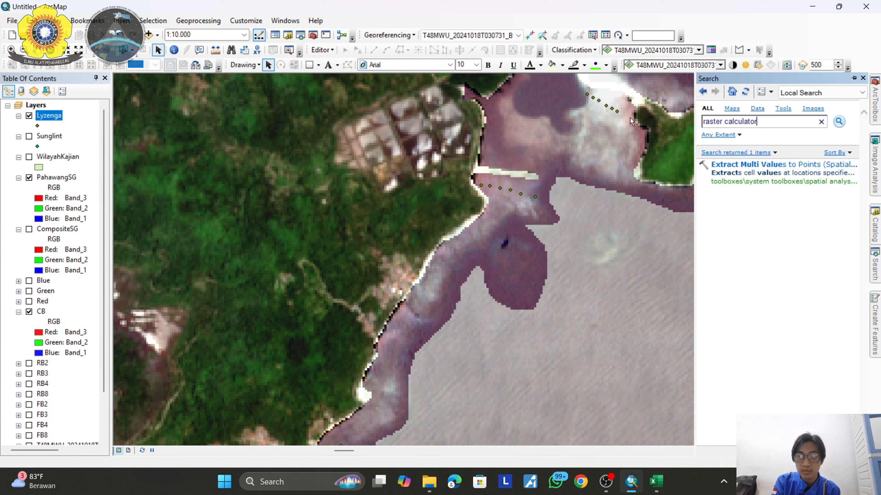
{"action": "key", "text": "Return"}
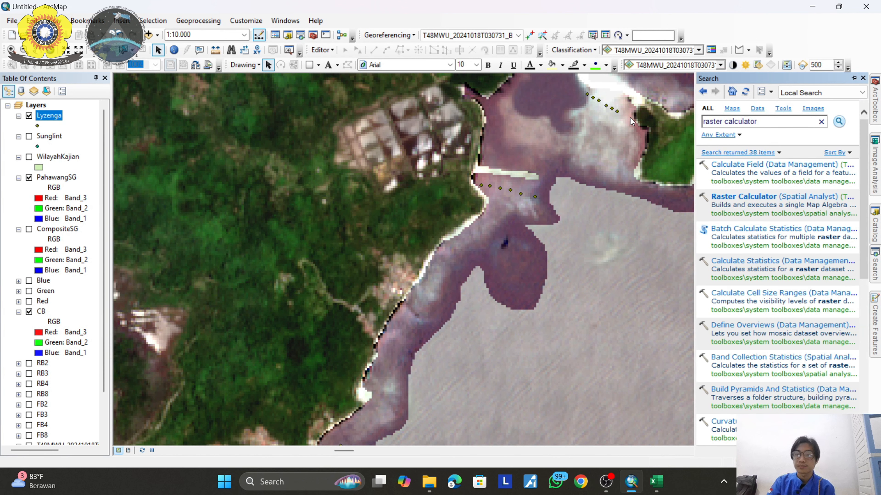
Open the Spatial Analyst Raster Calculator in batch mode and extend its table to three rows.
{"action": "right_click", "coordinate": [733, 208]}
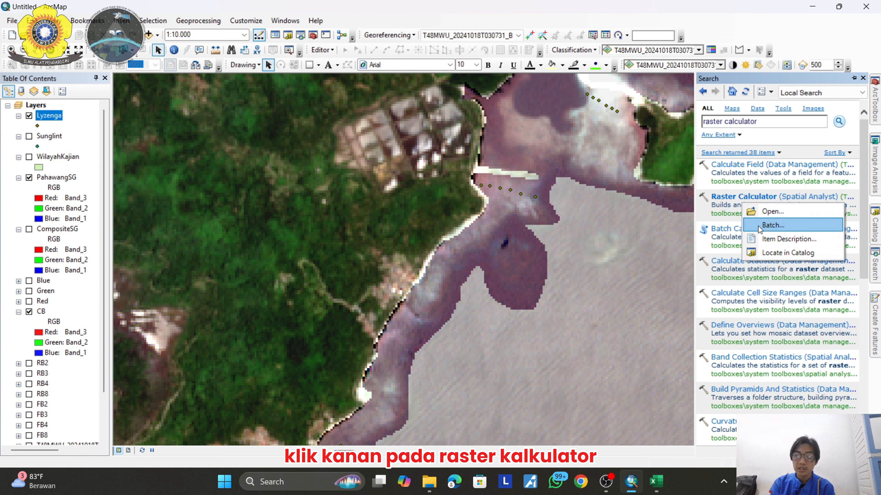
{"action": "left_click", "coordinate": [751, 214]}
{"action": "left_click", "coordinate": [623, 169]}
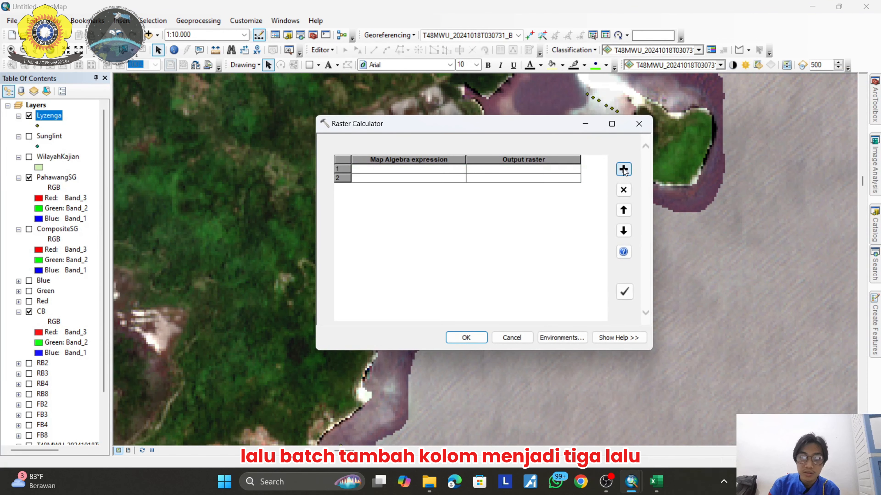
{"action": "left_click", "coordinate": [623, 169]}
Begin the first row's map algebra expression with Ln("Blue") followed by a minus operator.
{"action": "double_click", "coordinate": [393, 169]}
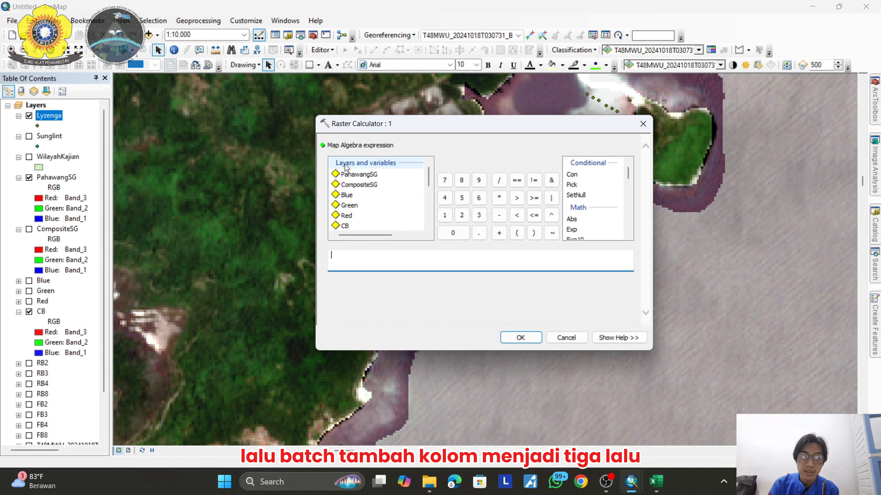
{"action": "double_click", "coordinate": [347, 195]}
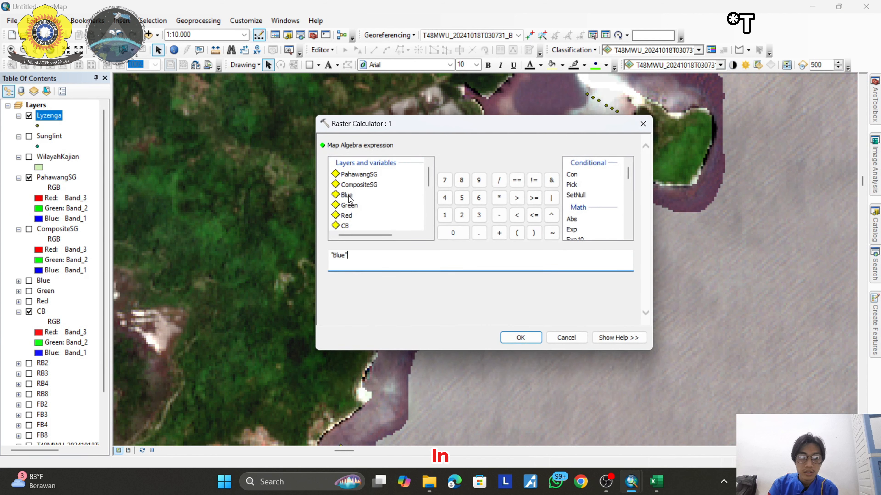
{"action": "left_click_drag", "start_coordinate": [383, 257], "coordinate": [270, 244]}
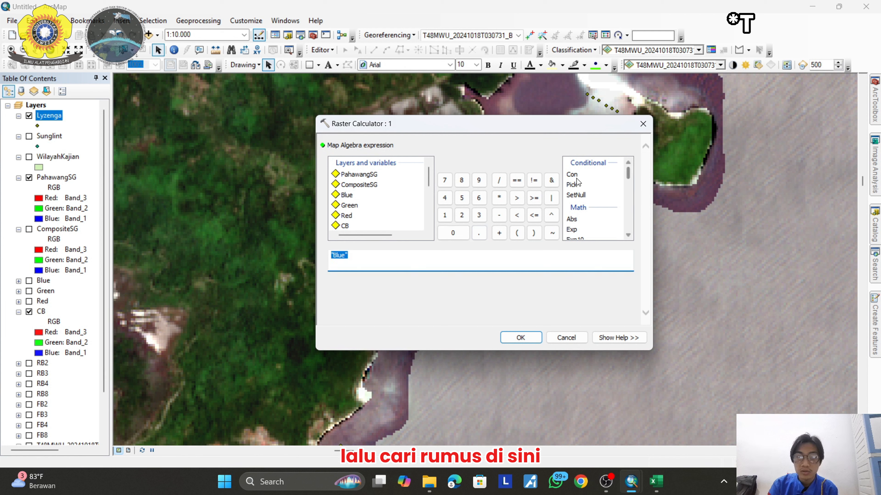
{"action": "scroll", "coordinate": [581, 205], "scroll_direction": "down", "scroll_amount": 2}
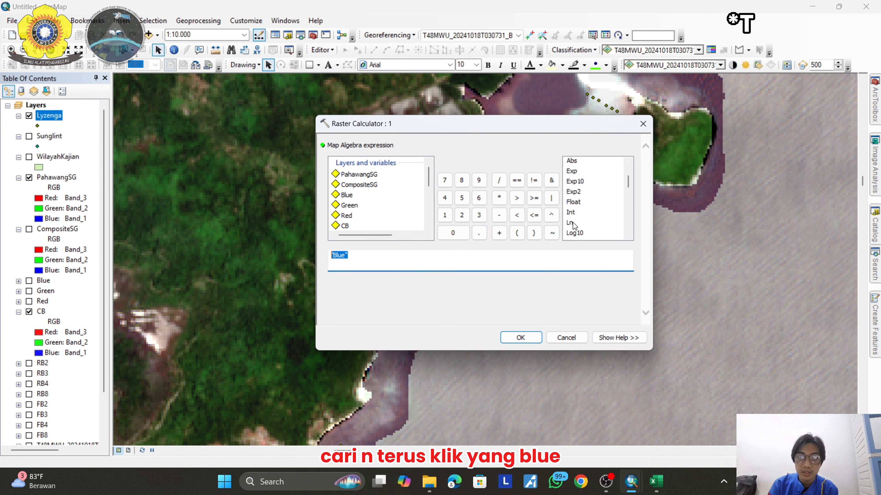
{"action": "double_click", "coordinate": [582, 222]}
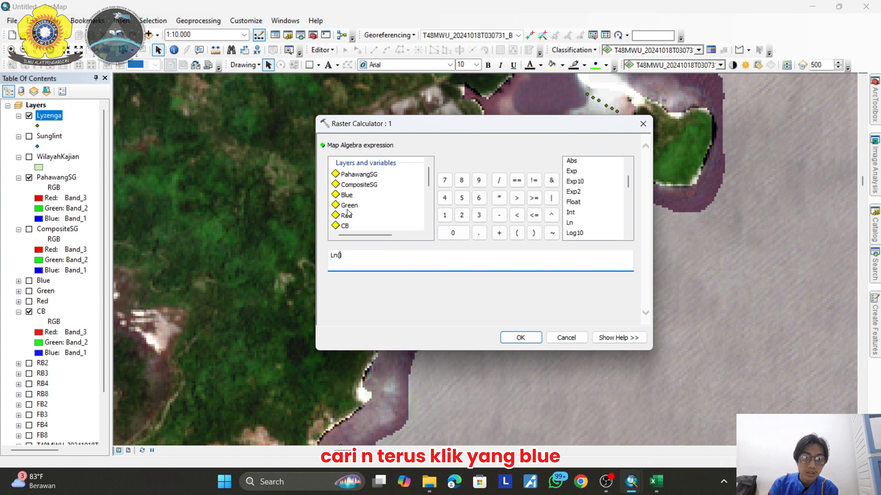
{"action": "double_click", "coordinate": [347, 195]}
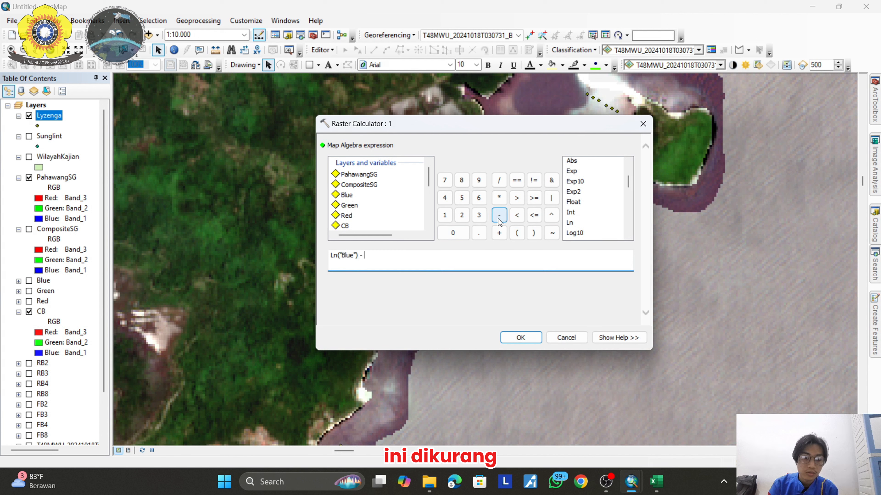
Copy the Band23 Ki/Kj value from L7 of the Lyzenga workbook in Excel and add 0.899122194 after the minus in ArcMap's first-row expression.
{"action": "key", "text": "super+Tab"}
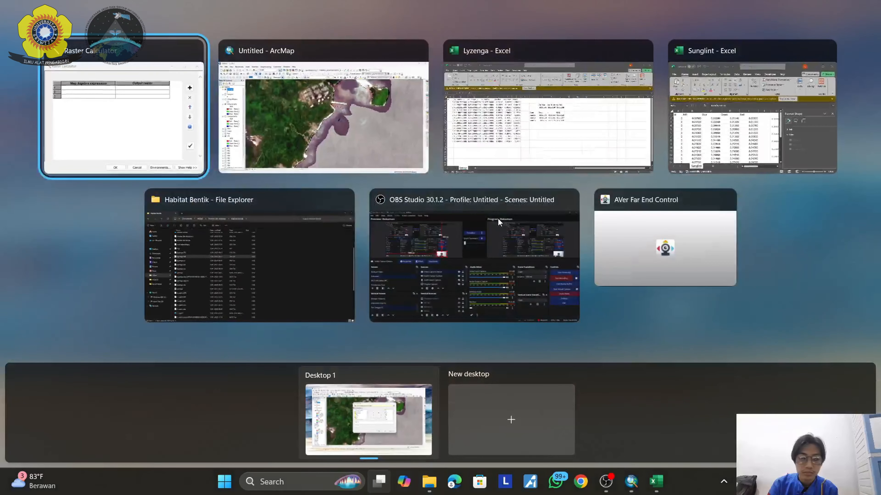
{"action": "left_click", "coordinate": [520, 116]}
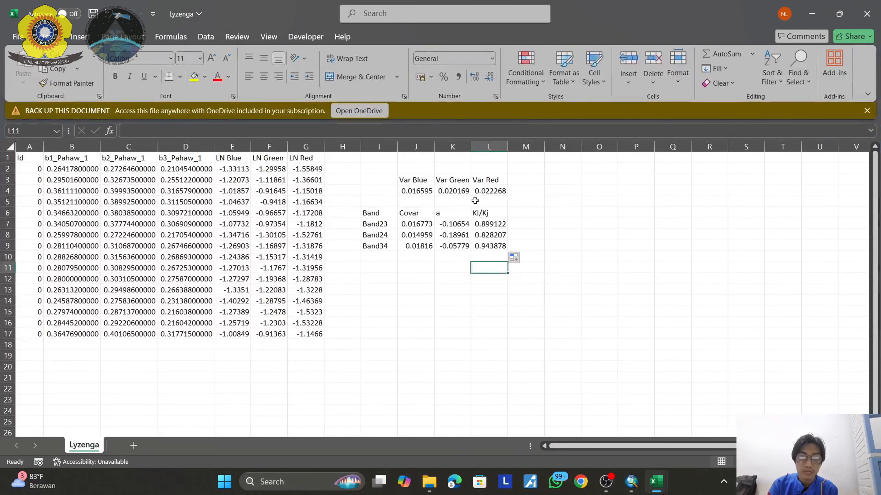
{"action": "right_click", "coordinate": [488, 223]}
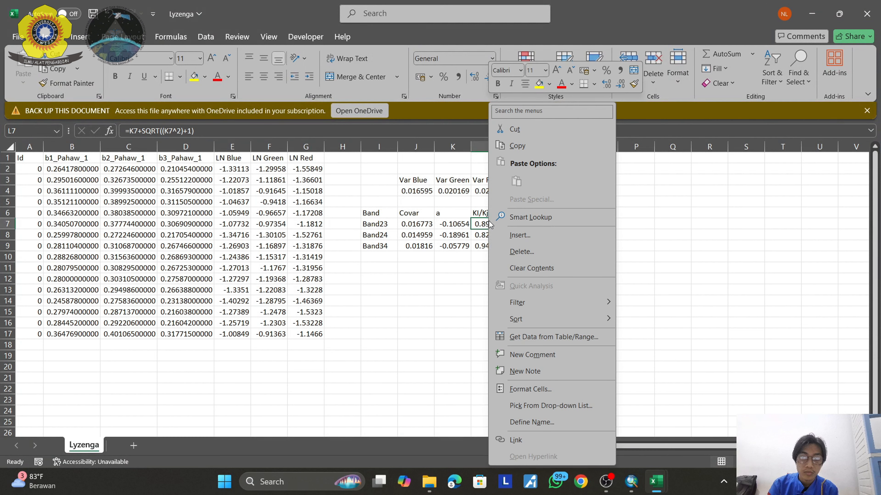
{"action": "left_click", "coordinate": [517, 146]}
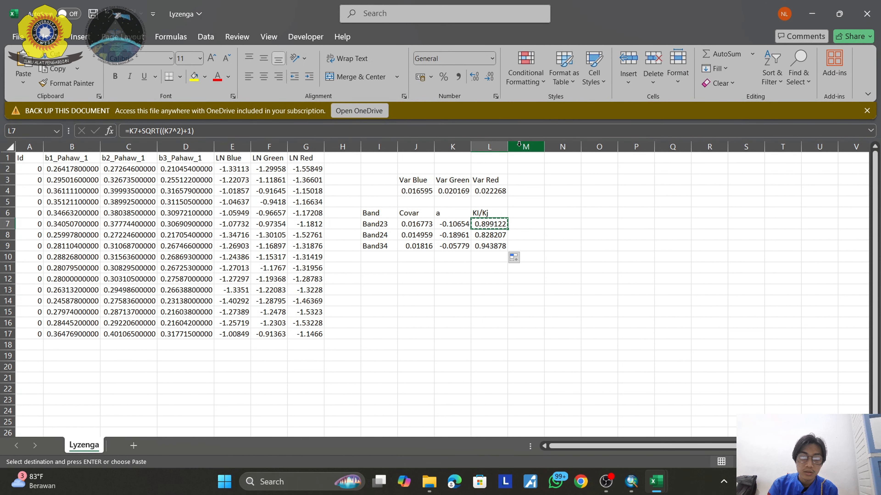
{"action": "key", "text": "alt+Tab"}
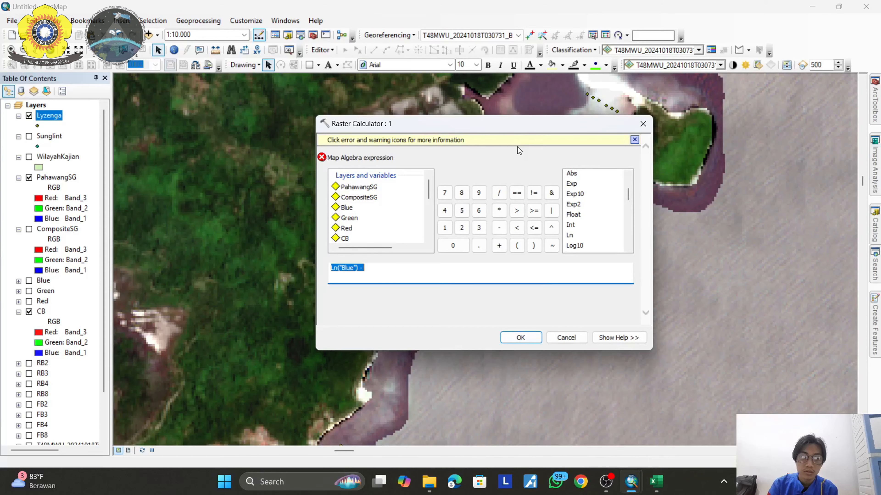
{"action": "left_click", "coordinate": [386, 272]}
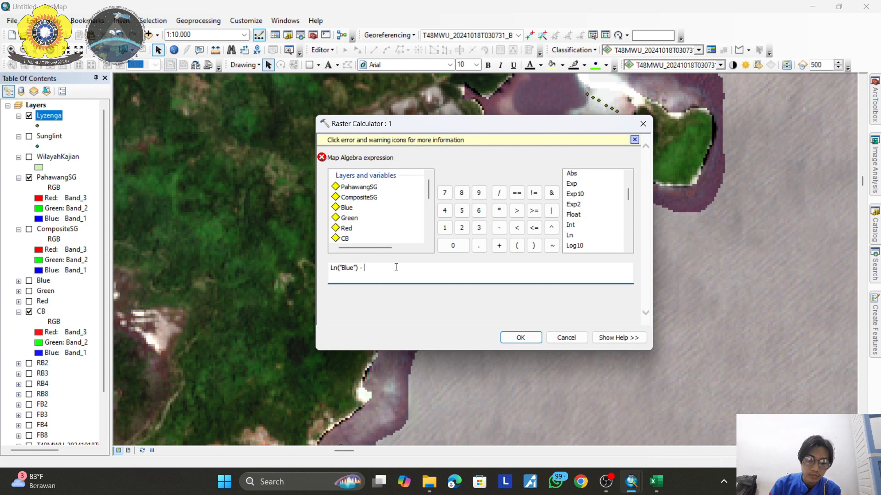
{"action": "key", "text": "ctrl+v"}
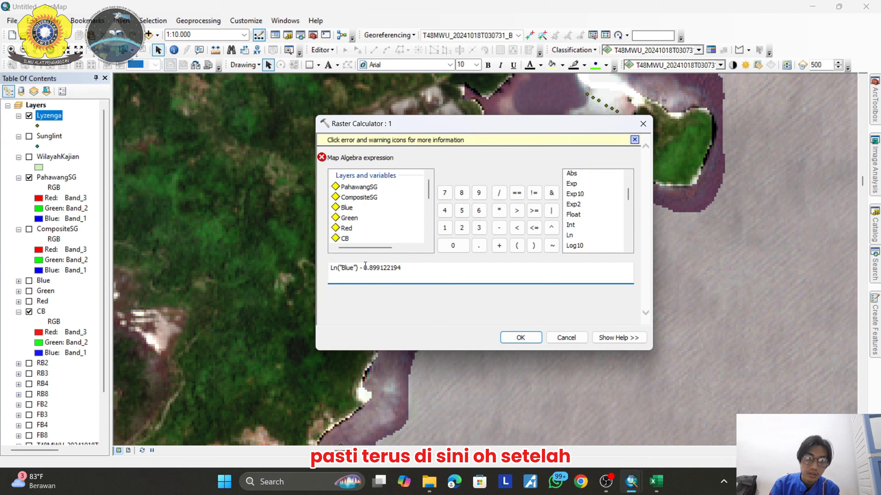
Complete the first row's expression by opening a parenthesis before 0.899122194 and multiplying it by (Ln("Green")), then accept it.
{"action": "left_click", "coordinate": [517, 246]}
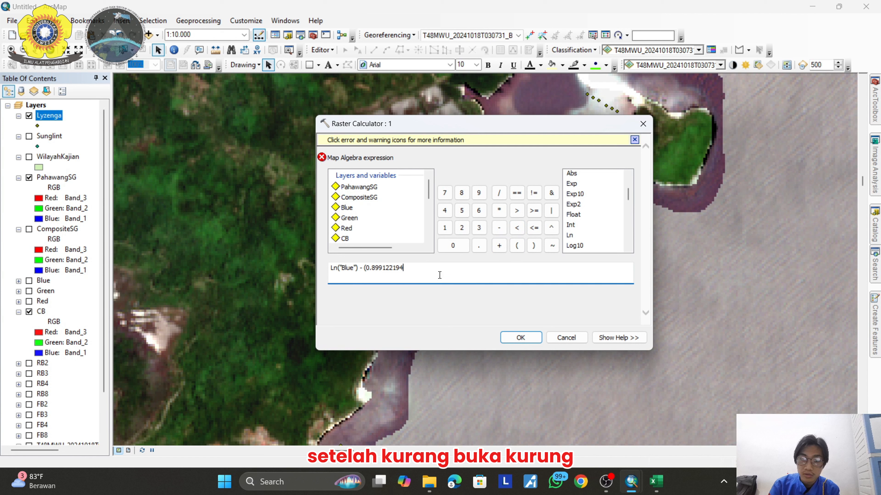
{"action": "left_click", "coordinate": [506, 212]}
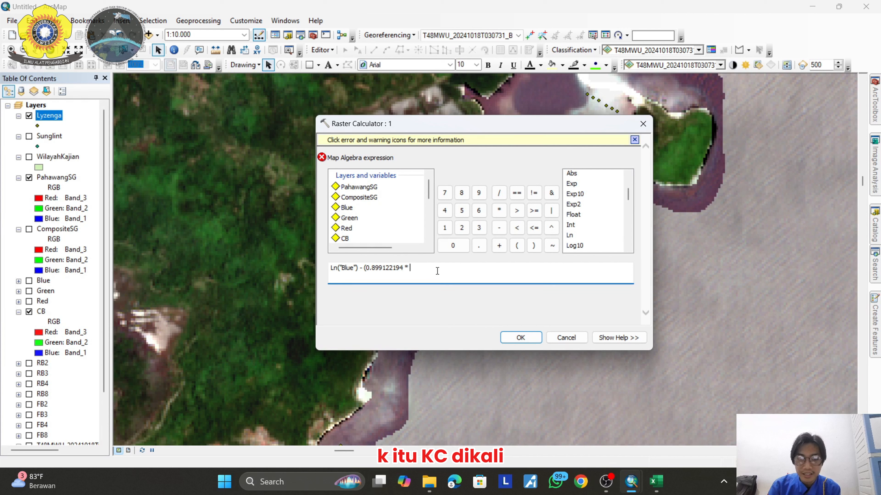
{"action": "left_click", "coordinate": [517, 245]}
{"action": "double_click", "coordinate": [569, 236]}
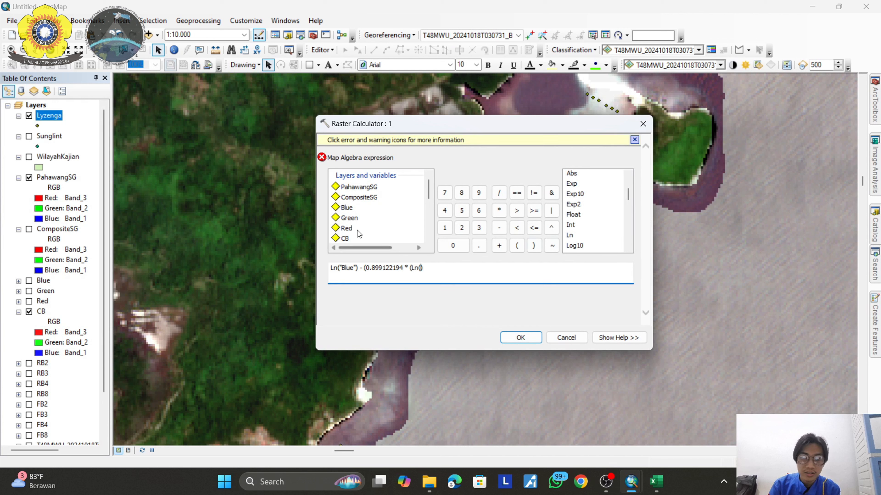
{"action": "double_click", "coordinate": [350, 219]}
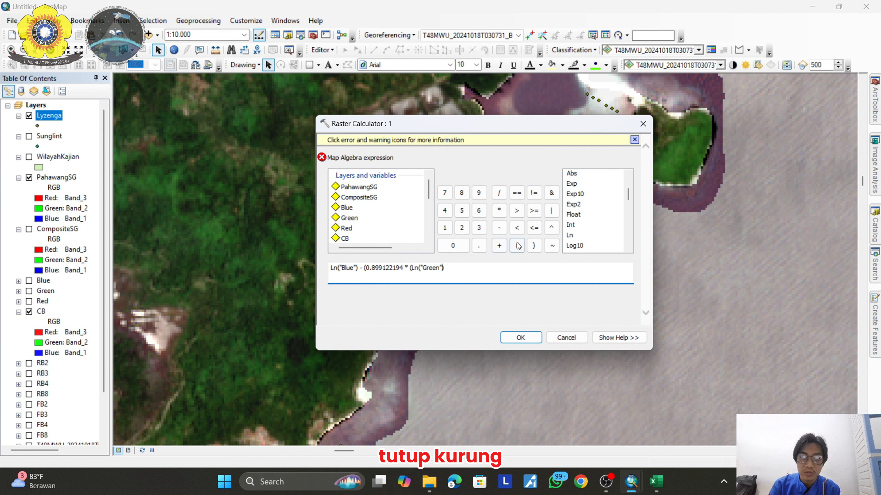
{"action": "left_click", "coordinate": [533, 245]}
{"action": "left_click", "coordinate": [520, 338]}
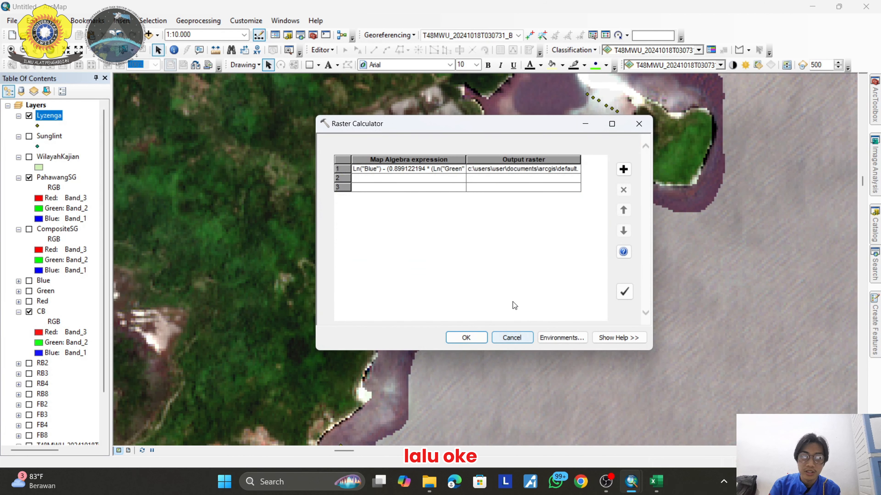
Begin the second row's map algebra expression with Ln("Blue") - and an opening parenthesis.
{"action": "double_click", "coordinate": [391, 180]}
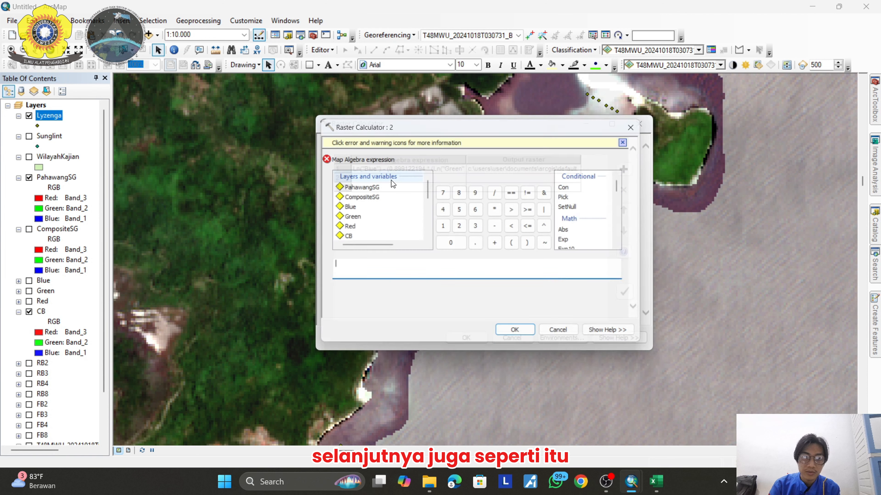
{"action": "scroll", "coordinate": [581, 215], "scroll_direction": "down", "scroll_amount": 3}
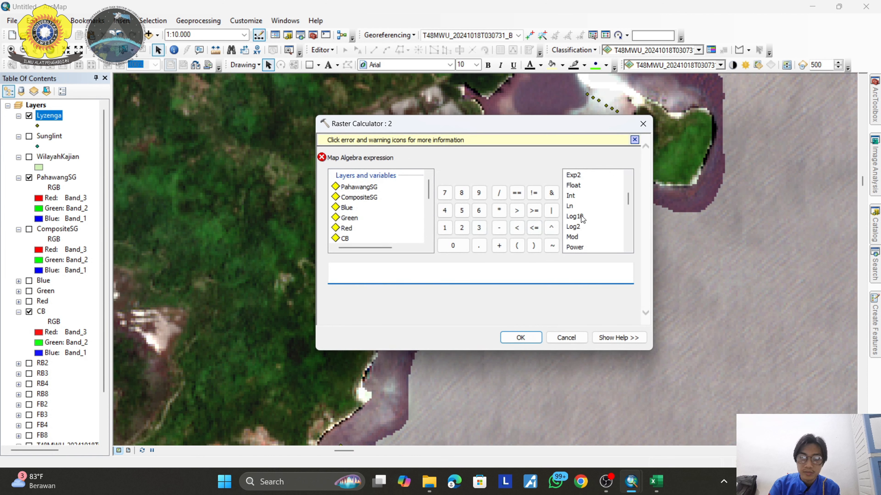
{"action": "double_click", "coordinate": [570, 206]}
{"action": "double_click", "coordinate": [347, 208]}
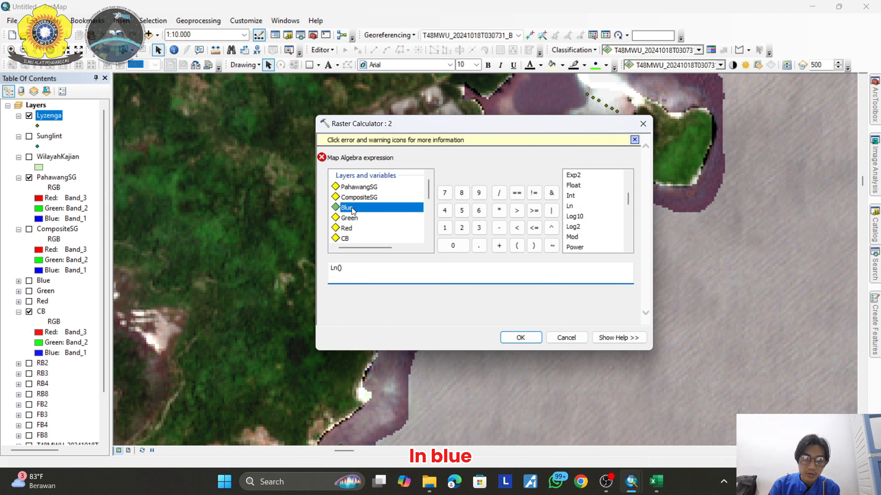
{"action": "left_click", "coordinate": [499, 228]}
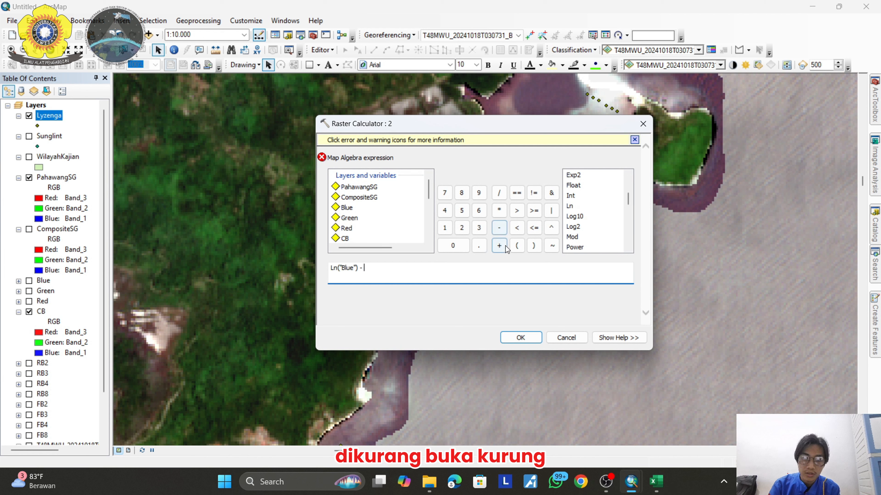
{"action": "left_click", "coordinate": [517, 246]}
Copy the Band24 Ki/Kj value from L8 in Excel and insert 0.828207167 at the end of ArcMap's second-row expression.
{"action": "key", "text": "alt+Tab"}
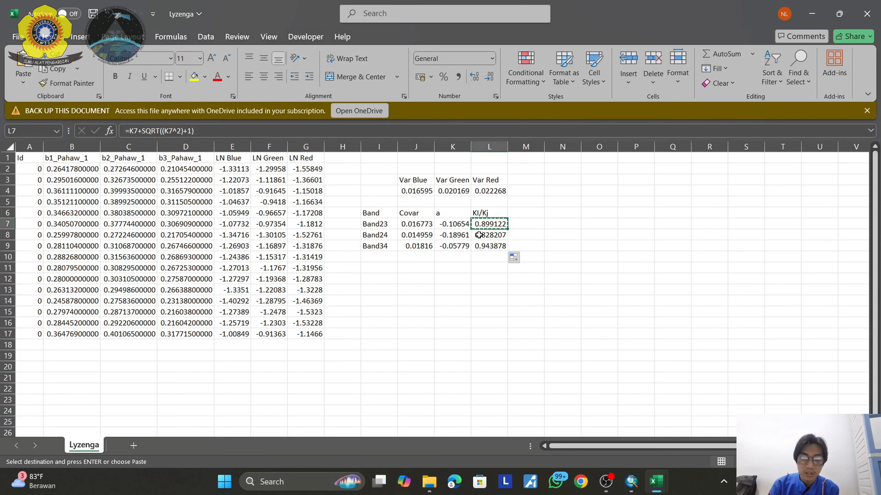
{"action": "right_click", "coordinate": [480, 235]}
{"action": "left_click", "coordinate": [513, 149]}
{"action": "key", "text": "alt+Tab"}
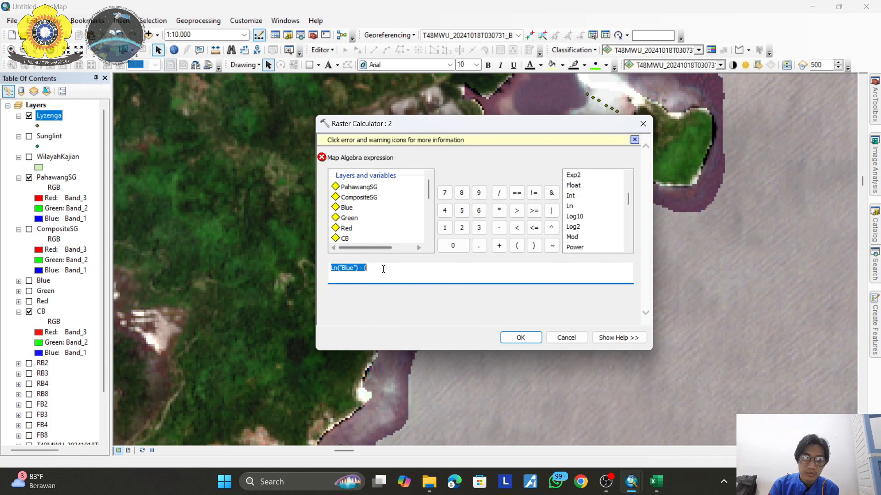
{"action": "left_click", "coordinate": [383, 268]}
{"action": "key", "text": "ctrl+v"}
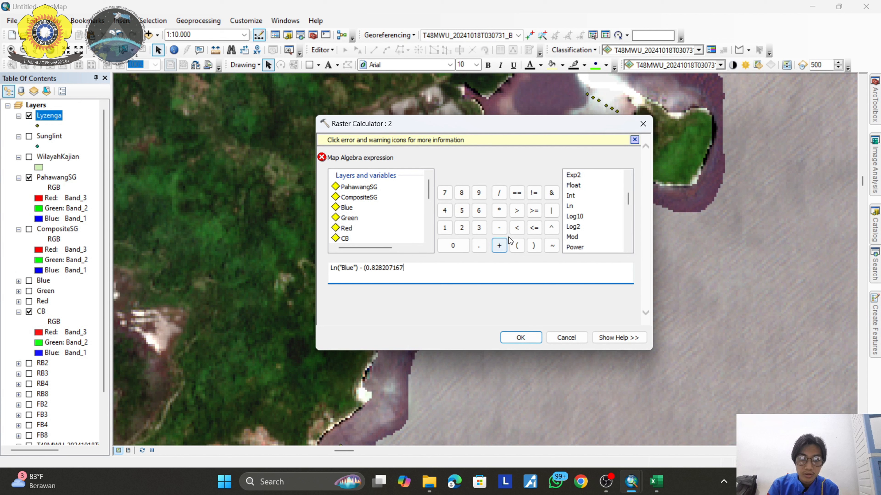
Multiply 0.828207167 by (Ln("Red")) in the second row's expression, close the parentheses and accept it.
{"action": "left_click", "coordinate": [499, 212]}
{"action": "left_click", "coordinate": [517, 246]}
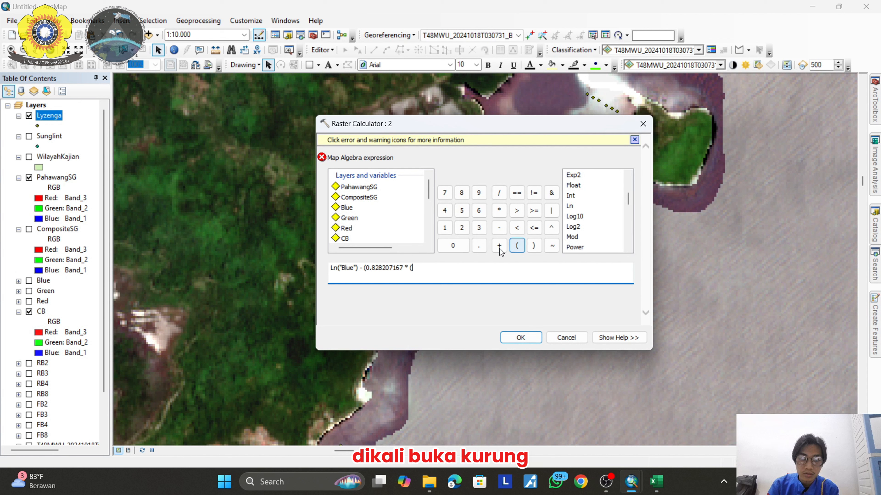
{"action": "double_click", "coordinate": [573, 207]}
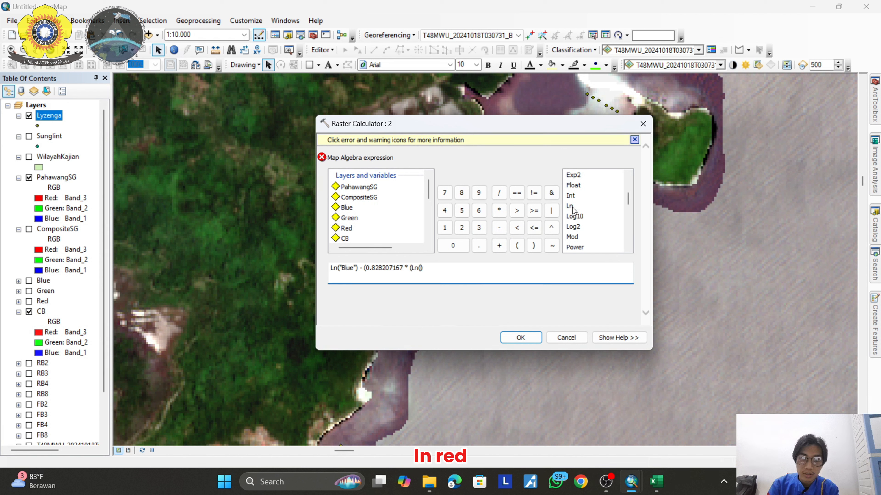
{"action": "double_click", "coordinate": [347, 228]}
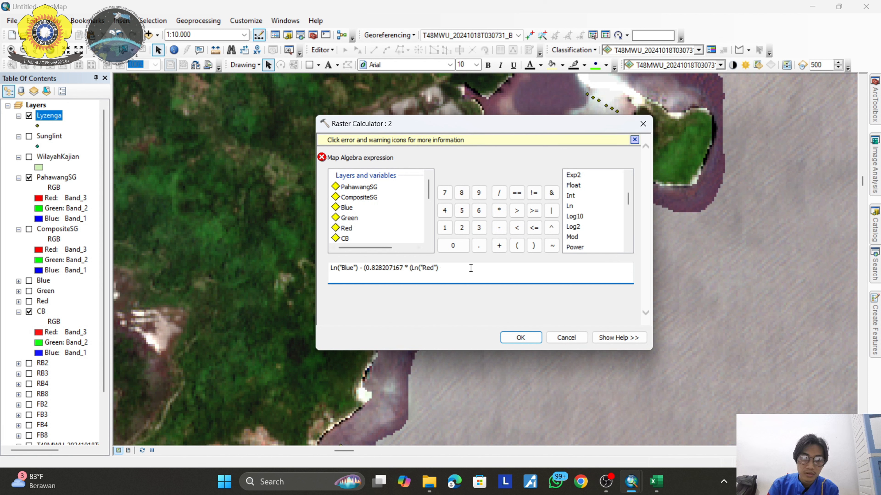
{"action": "left_click", "coordinate": [533, 246]}
{"action": "left_click", "coordinate": [533, 245]}
{"action": "left_click", "coordinate": [521, 338]}
Begin the third row's map algebra expression with Ln("Green") - and an opening parenthesis.
{"action": "double_click", "coordinate": [414, 190]}
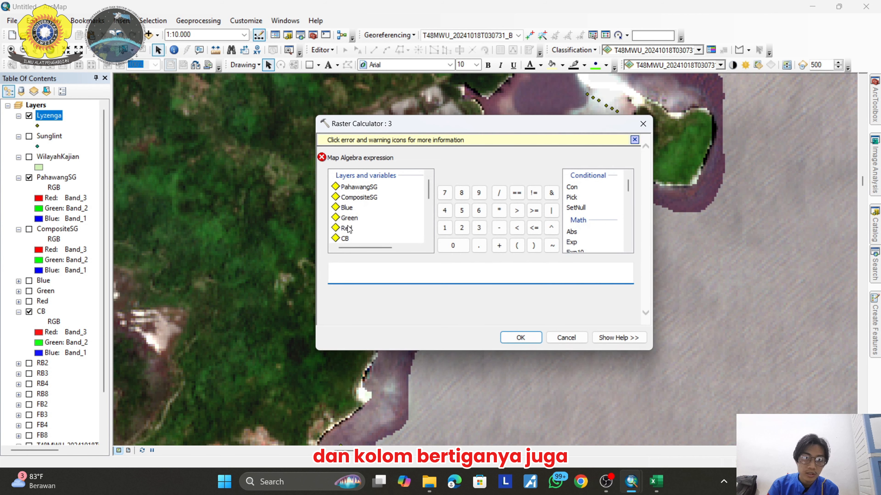
{"action": "scroll", "coordinate": [606, 232], "scroll_direction": "down", "scroll_amount": 1}
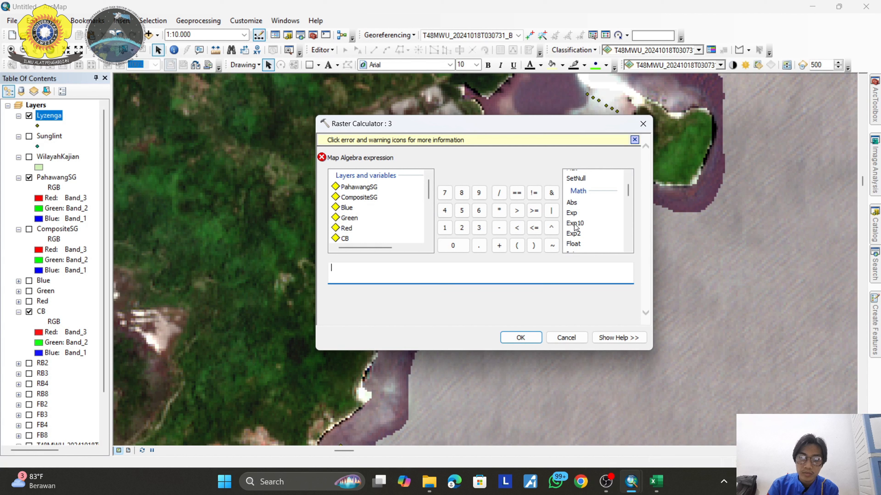
{"action": "scroll", "coordinate": [575, 229], "scroll_direction": "down", "scroll_amount": 2}
{"action": "double_click", "coordinate": [570, 206]}
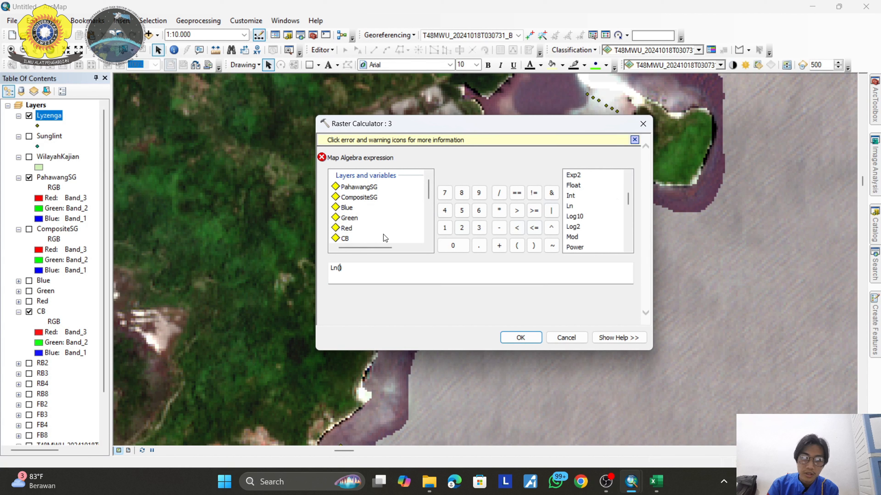
{"action": "double_click", "coordinate": [349, 217]}
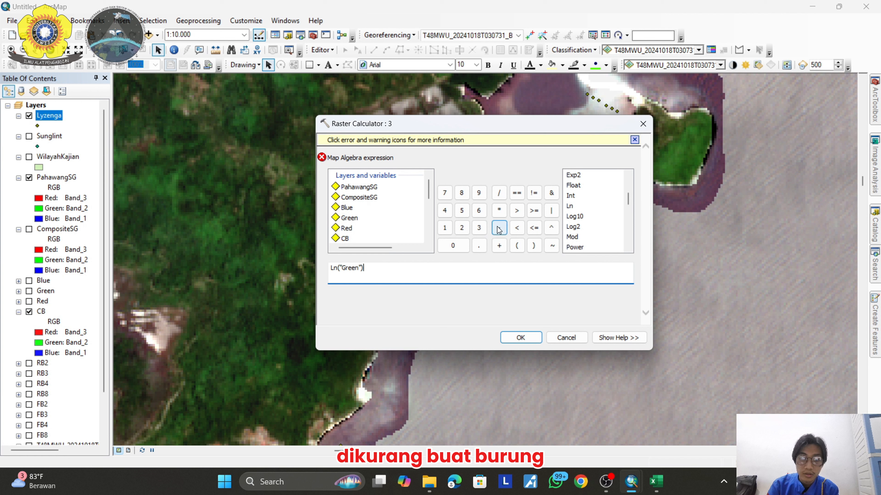
{"action": "left_click", "coordinate": [516, 245]}
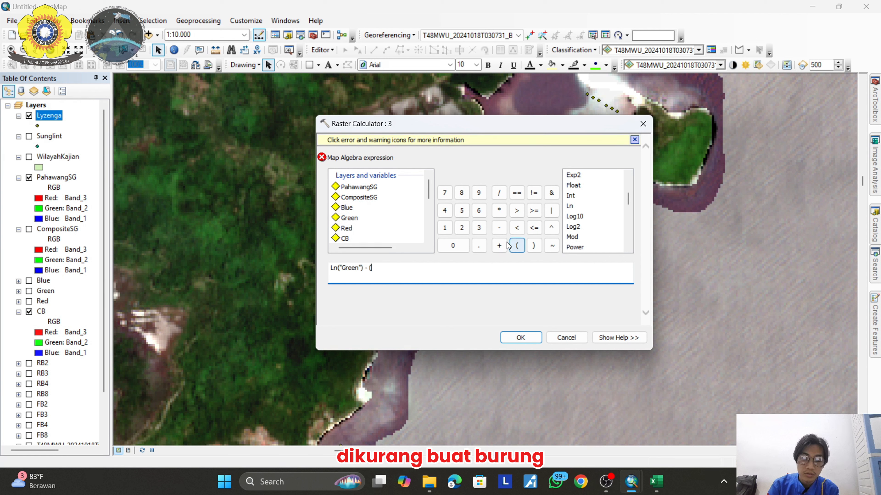
Copy the Band34 Ki/Kj value from L9 in Excel and append 0.943877716 to ArcMap's third-row expression without a trailing line break.
{"action": "key", "text": "super+Tab"}
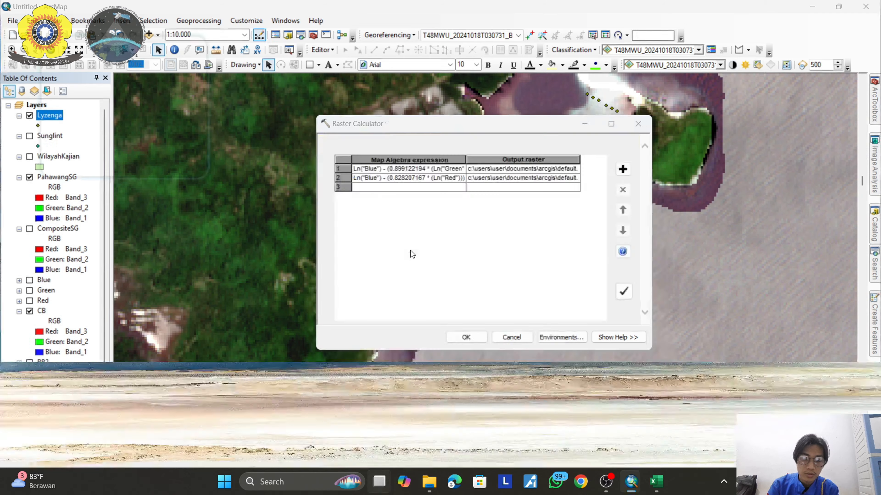
{"action": "left_click", "coordinate": [563, 132]}
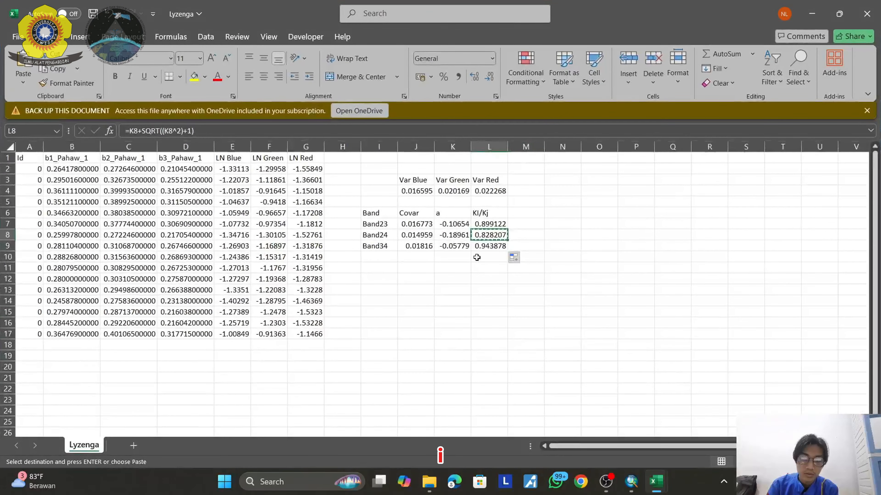
{"action": "right_click", "coordinate": [485, 247]}
{"action": "left_click", "coordinate": [515, 146]}
{"action": "key", "text": "alt+Tab"}
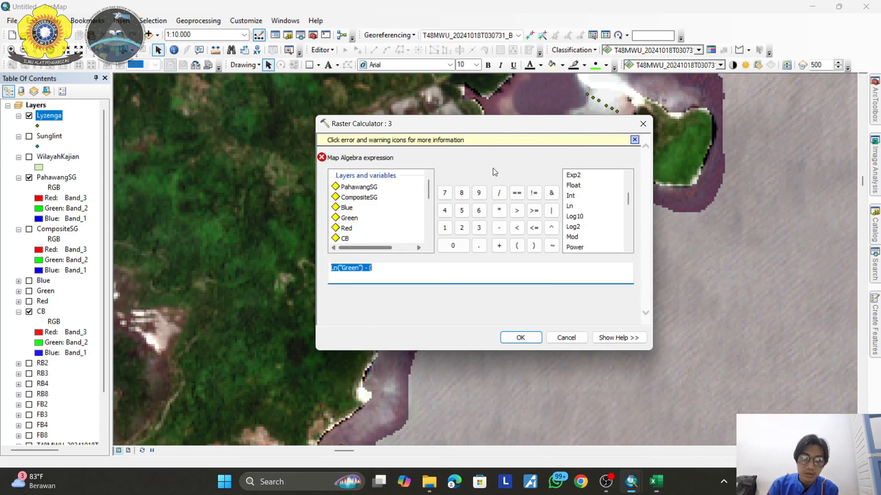
{"action": "left_click", "coordinate": [407, 268]}
{"action": "key", "text": "ctrl+v"}
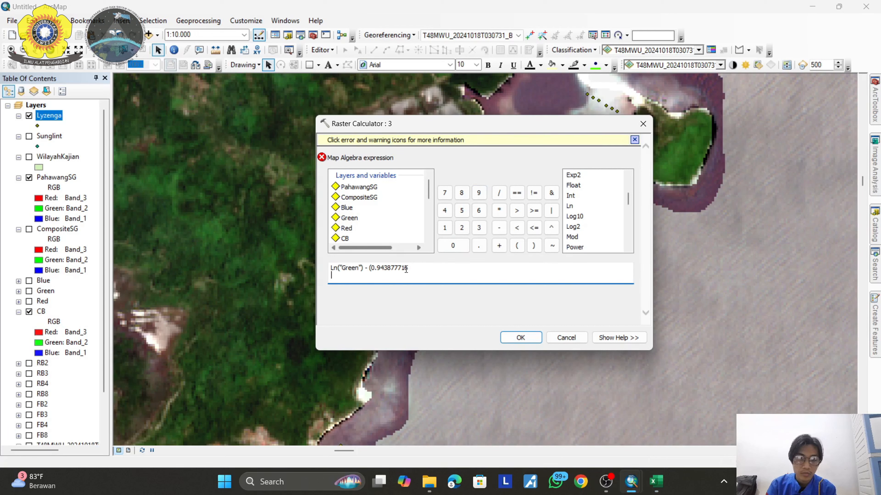
{"action": "key", "text": "BackSpace"}
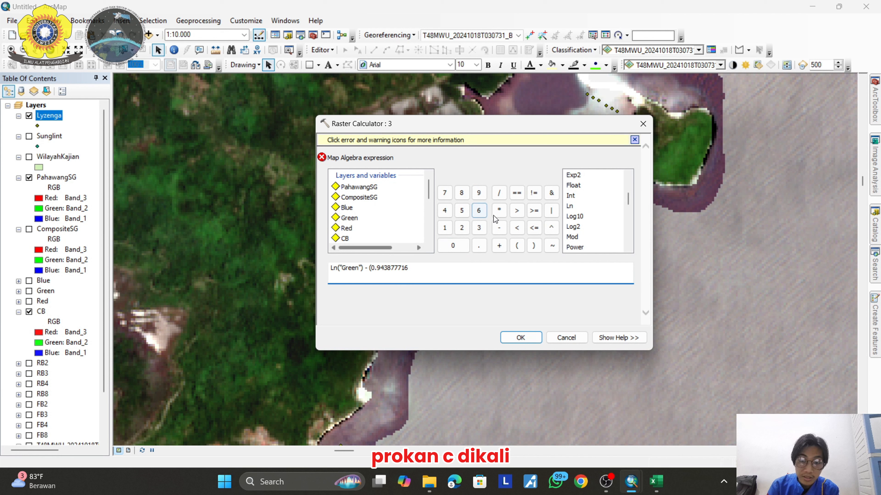
Multiply 0.943877716 by (Ln("Red")) in the third row's expression, close the parentheses and accept it.
{"action": "left_click", "coordinate": [498, 210]}
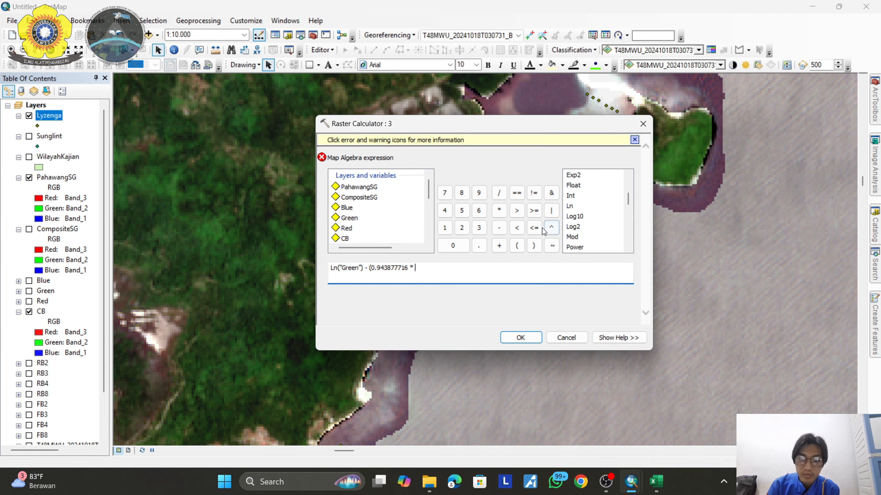
{"action": "left_click", "coordinate": [516, 246]}
{"action": "left_click", "coordinate": [571, 208]}
{"action": "double_click", "coordinate": [570, 208]}
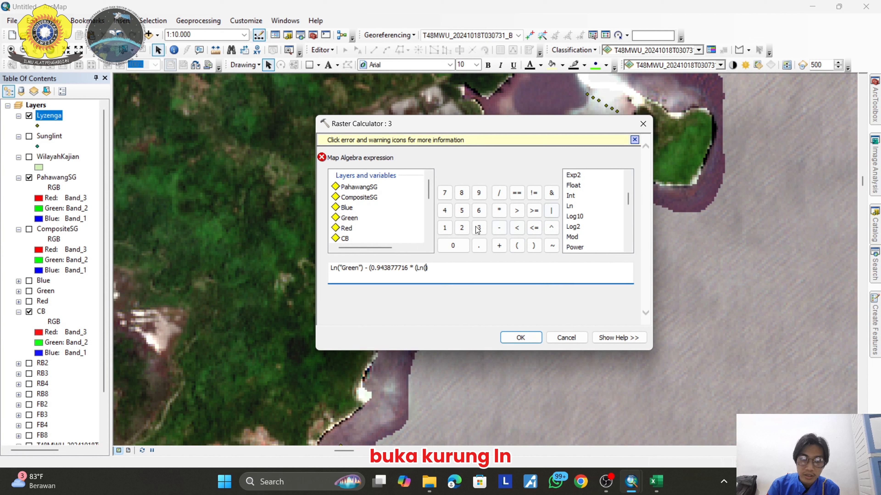
{"action": "double_click", "coordinate": [348, 228]}
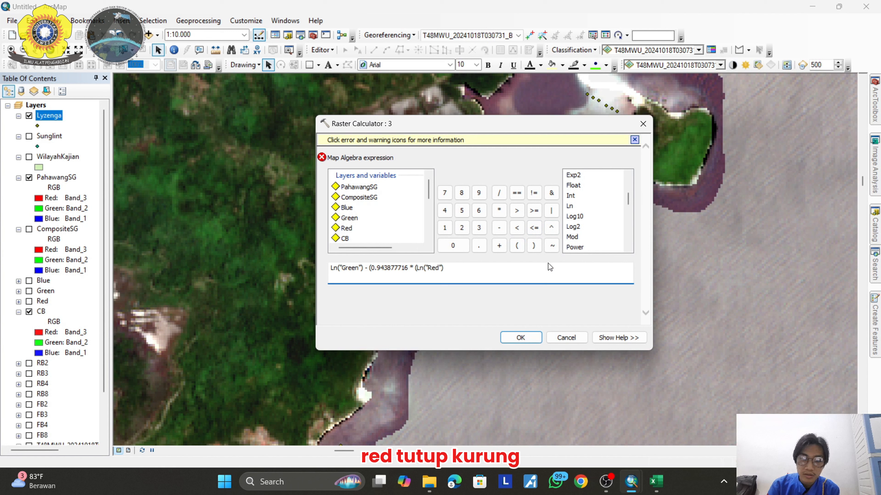
{"action": "left_click", "coordinate": [533, 245]}
{"action": "left_click", "coordinate": [521, 338]}
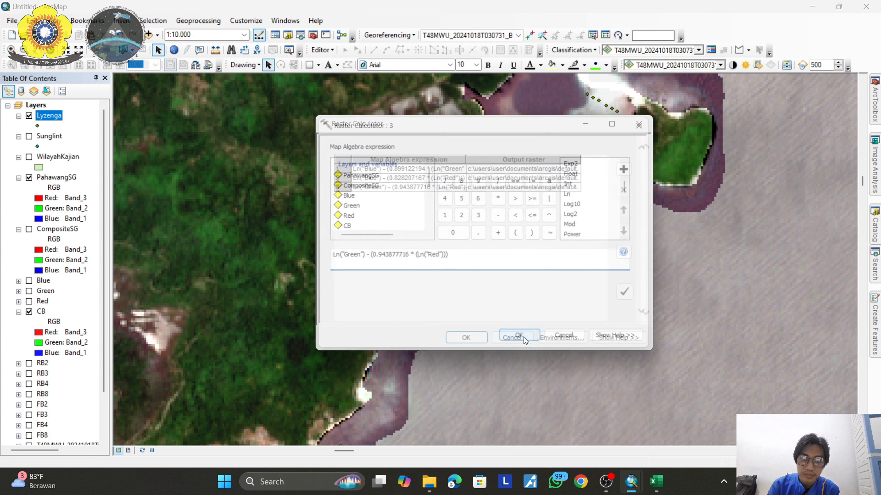
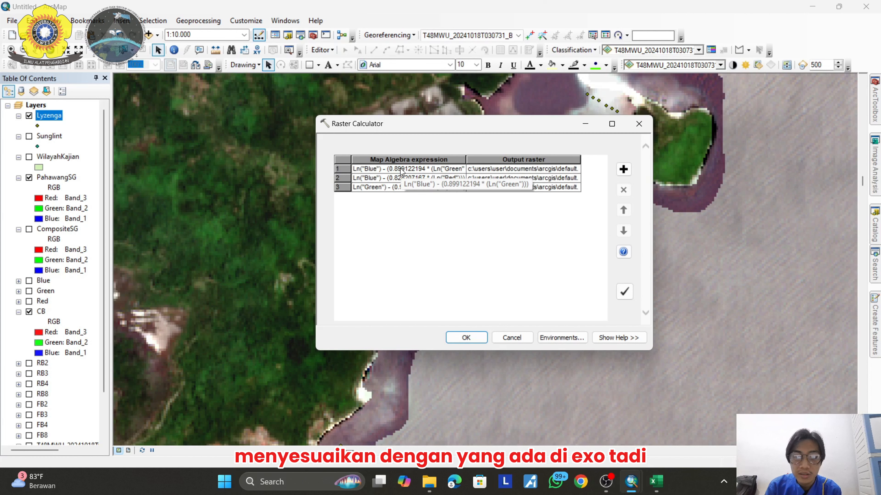
{"action": "key", "text": "alt+Tab"}
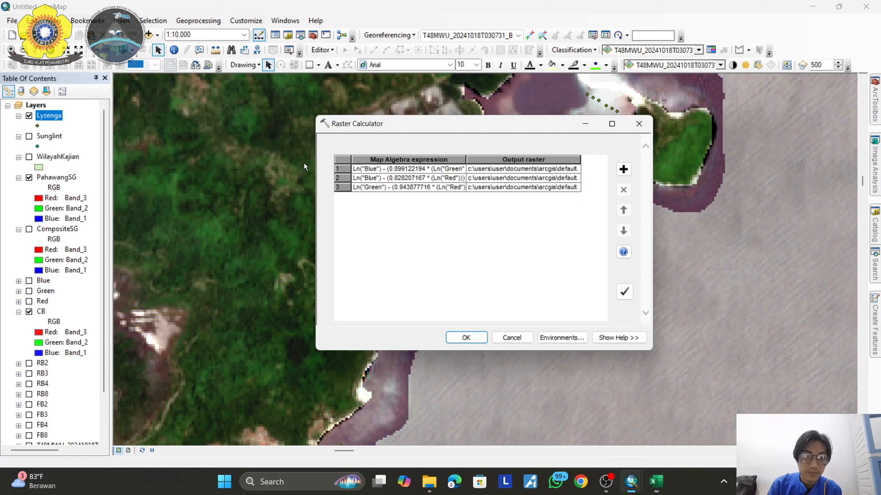
{"action": "right_click", "coordinate": [547, 168]}
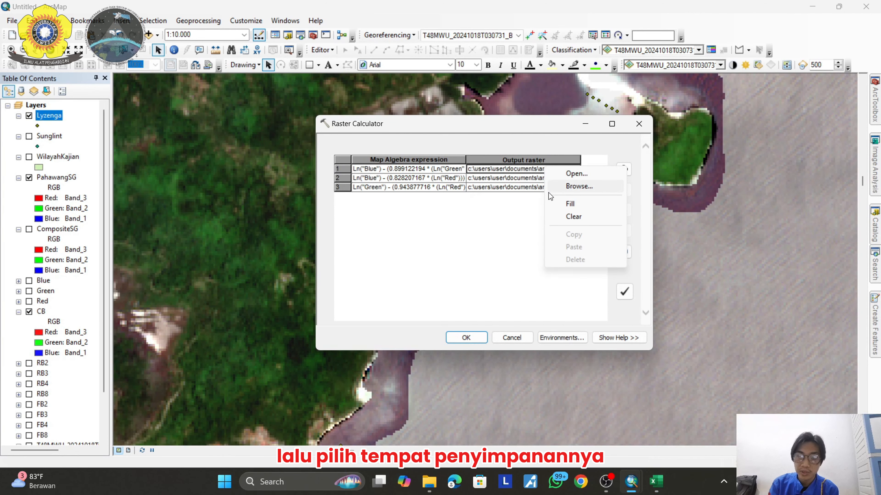
{"action": "left_click", "coordinate": [556, 189]}
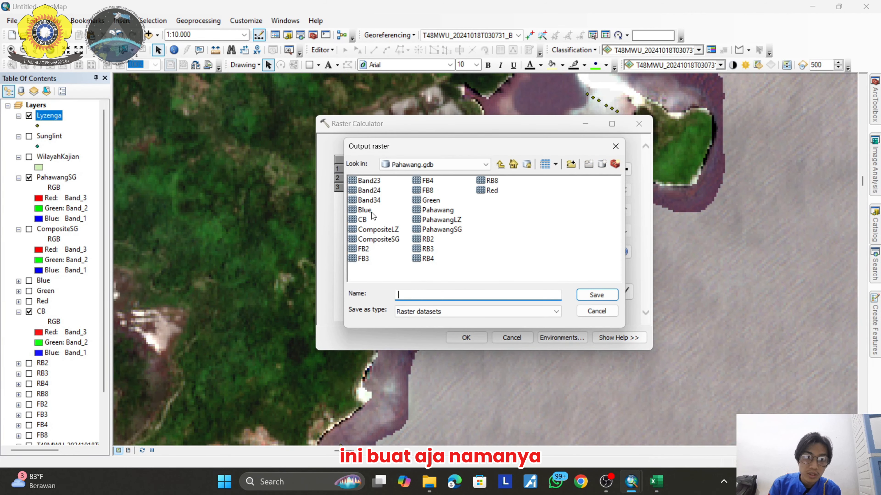
{"action": "left_click", "coordinate": [366, 211]}
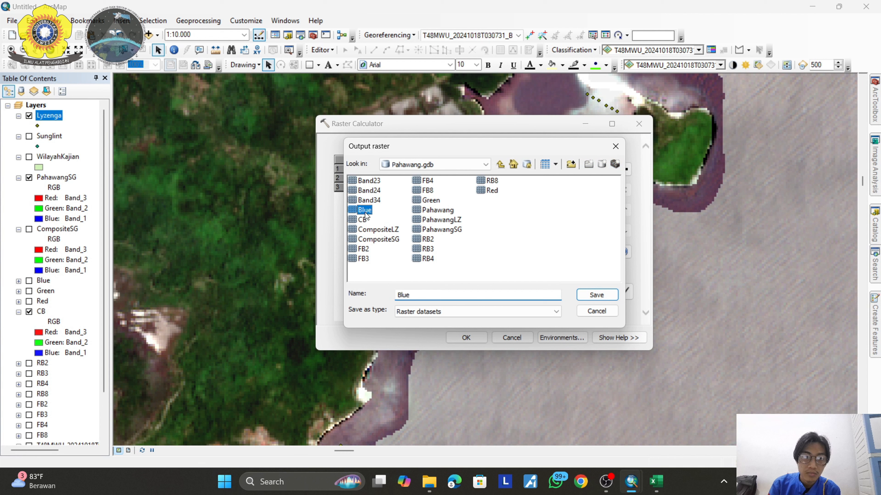
{"action": "left_click", "coordinate": [597, 295]}
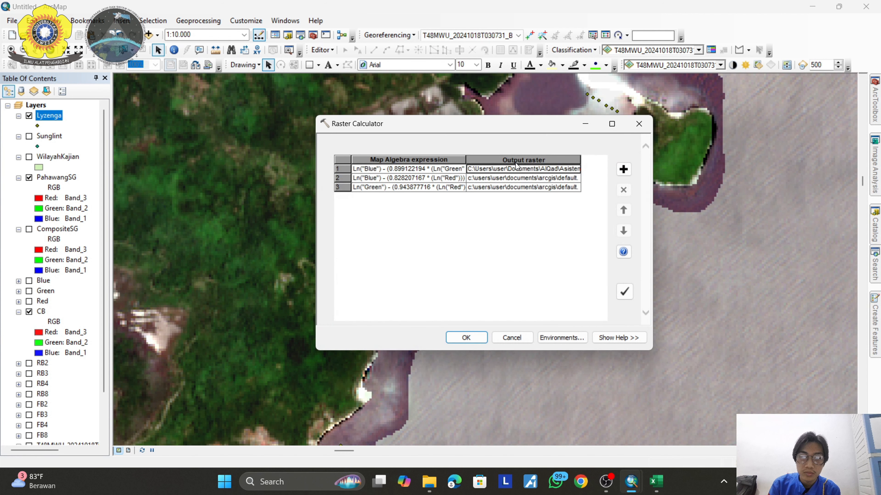
Set the first row's output raster to Band23 in Pahawang.gdb.
{"action": "right_click", "coordinate": [515, 175]}
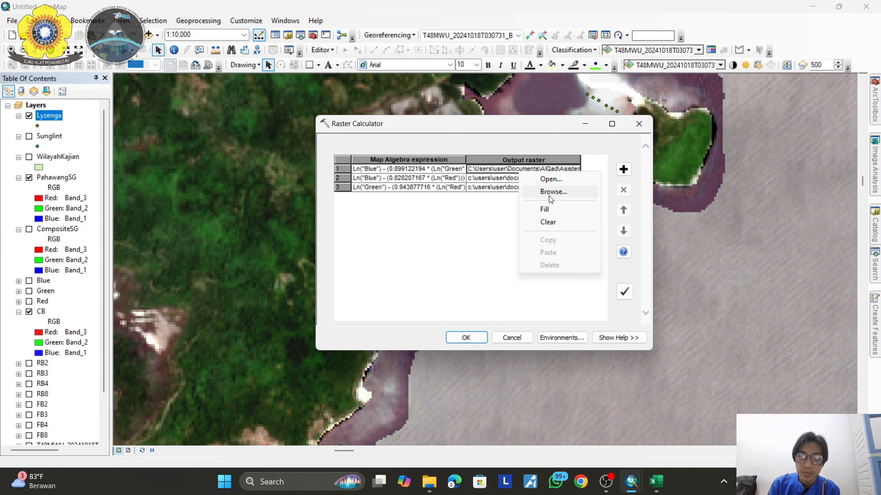
{"action": "left_click", "coordinate": [552, 193]}
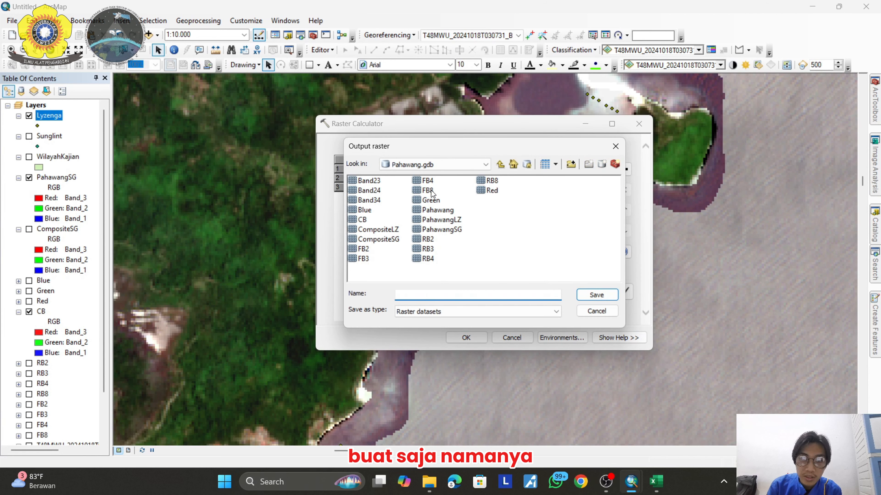
{"action": "left_click", "coordinate": [365, 184]}
{"action": "left_click", "coordinate": [596, 295]}
Set the second row's output raster to Band24 in Pahawang.gdb.
{"action": "right_click", "coordinate": [542, 183]}
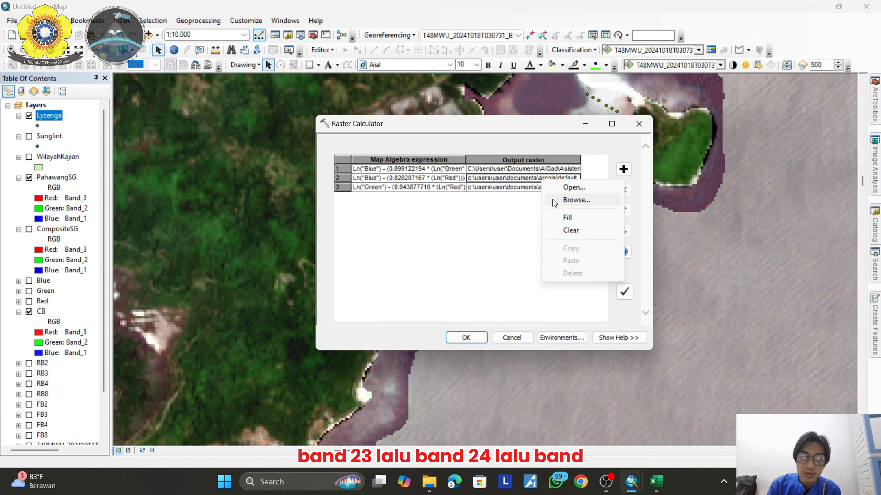
{"action": "left_click", "coordinate": [582, 199]}
{"action": "left_click", "coordinate": [369, 190]}
{"action": "left_click", "coordinate": [612, 292]}
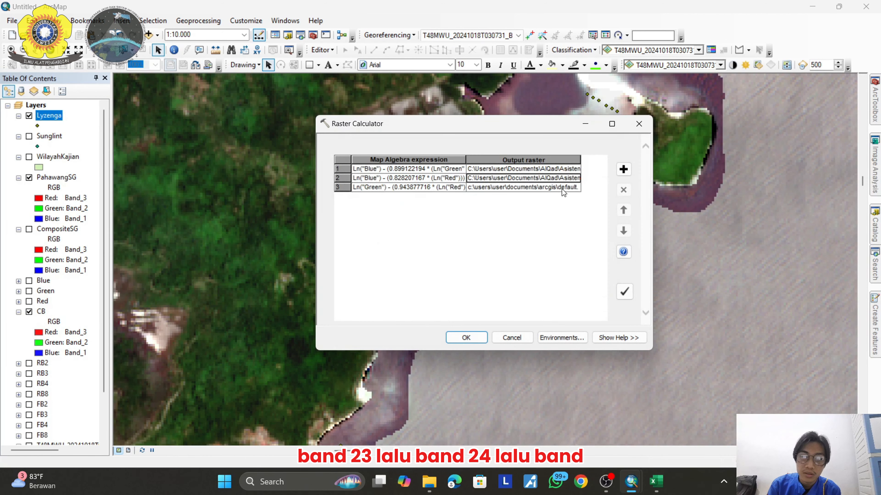
Set the third row's output raster to Band34 in Pahawang.gdb and close the batch Raster Calculator without running it.
{"action": "right_click", "coordinate": [561, 187]}
{"action": "left_click", "coordinate": [596, 206]}
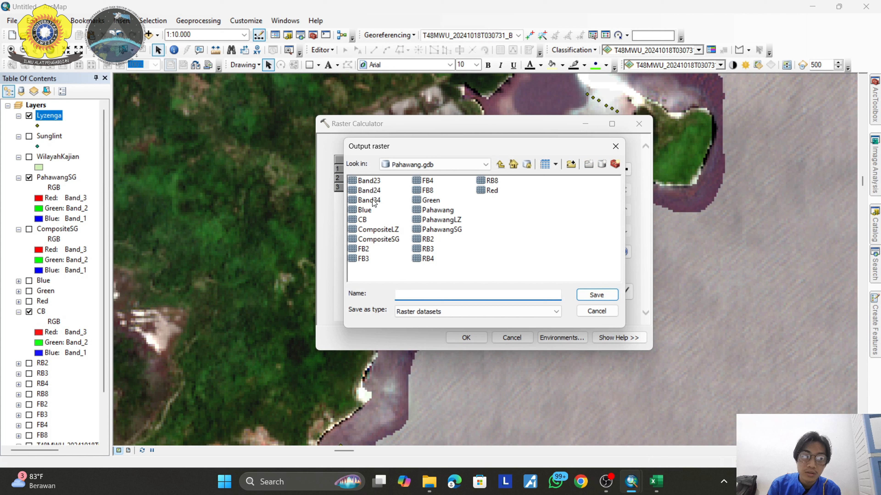
{"action": "left_click", "coordinate": [369, 200]}
{"action": "left_click", "coordinate": [597, 295]}
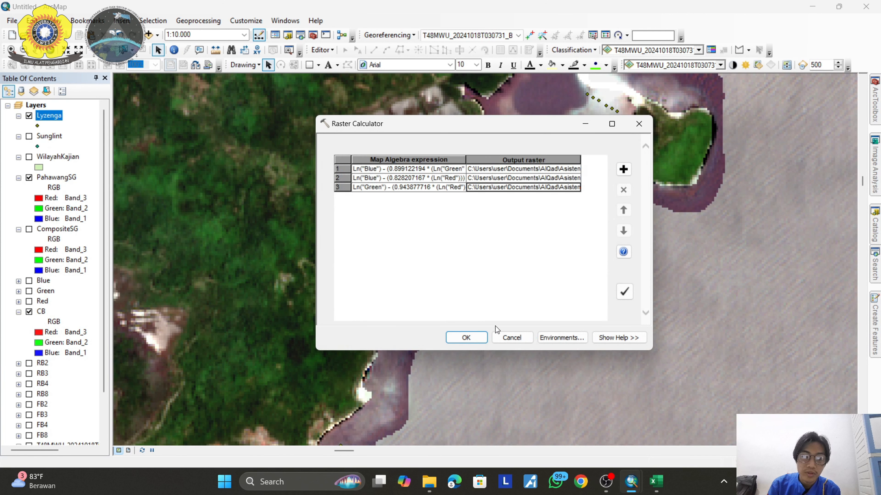
{"action": "left_click", "coordinate": [639, 119]}
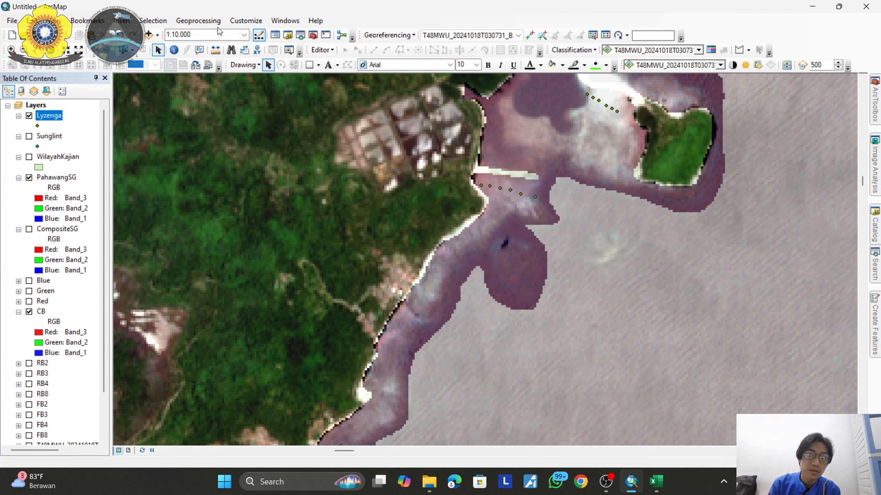
Add the Band23, Band24 and Band34 rasters from Pahawang.gdb to the map and create pyramids for Band34.
{"action": "left_click", "coordinate": [120, 35]}
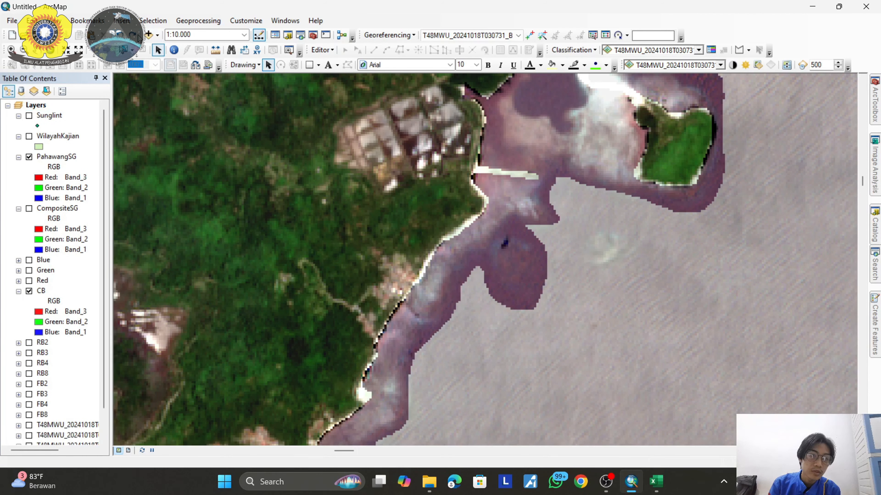
{"action": "left_click", "coordinate": [149, 35]}
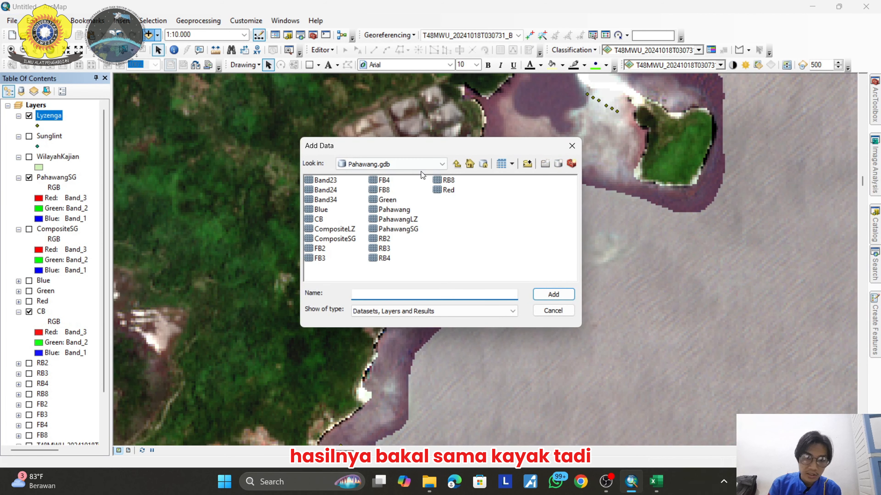
{"action": "left_click", "coordinate": [322, 180]}
{"action": "left_click", "coordinate": [325, 189], "text": "ctrl"}
{"action": "left_click", "coordinate": [325, 199], "text": "ctrl"}
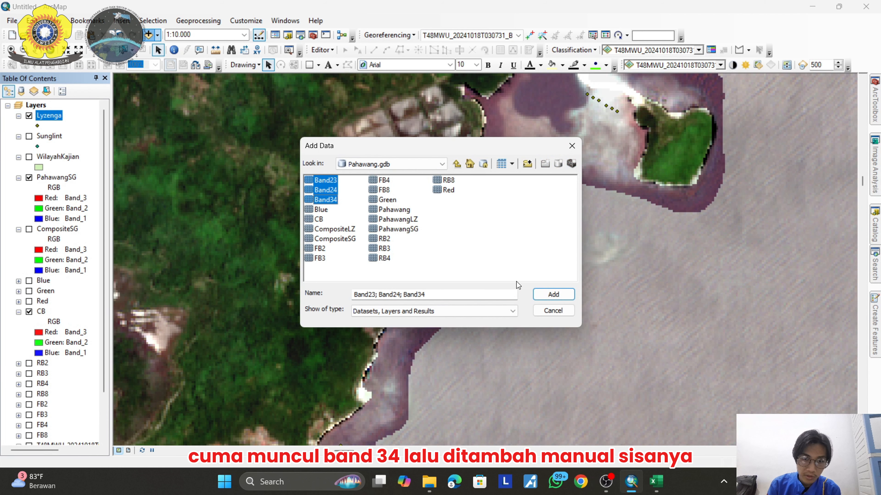
{"action": "left_click", "coordinate": [553, 294]}
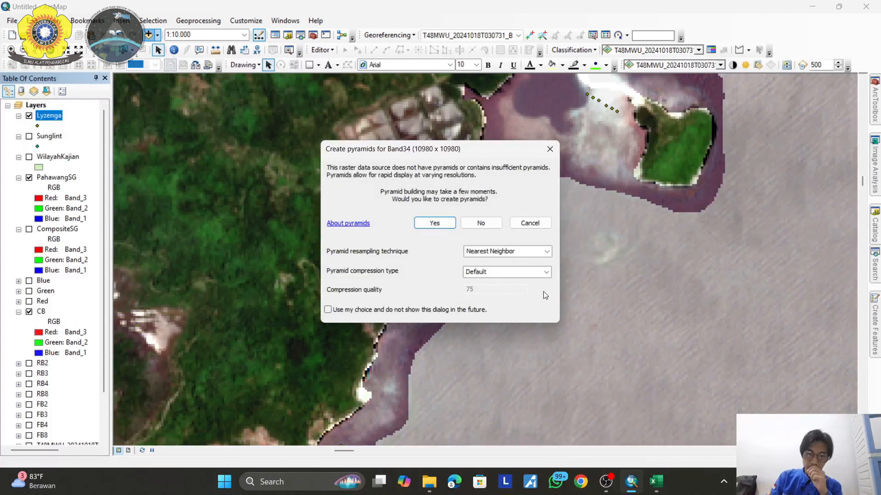
{"action": "left_click", "coordinate": [426, 226]}
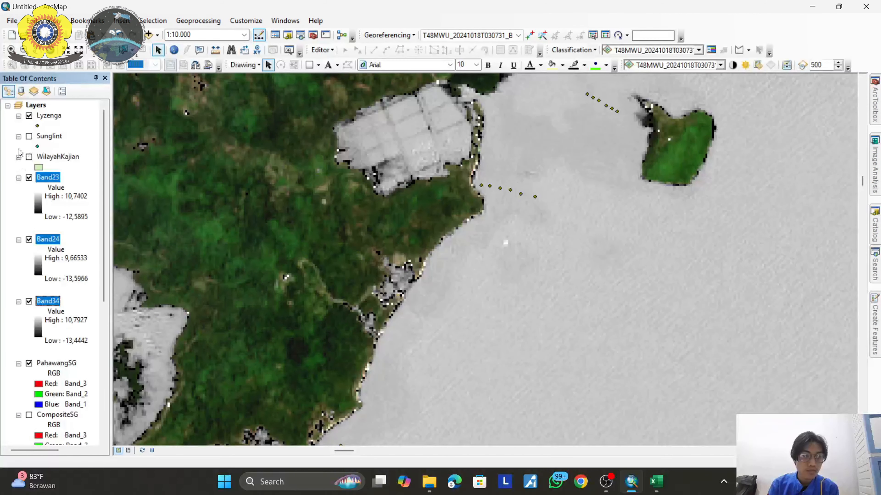
Collapse the legends of the Band23, Band24 and Band34 layers.
{"action": "left_click", "coordinate": [19, 177]}
{"action": "left_click", "coordinate": [18, 188]}
{"action": "left_click", "coordinate": [18, 197]}
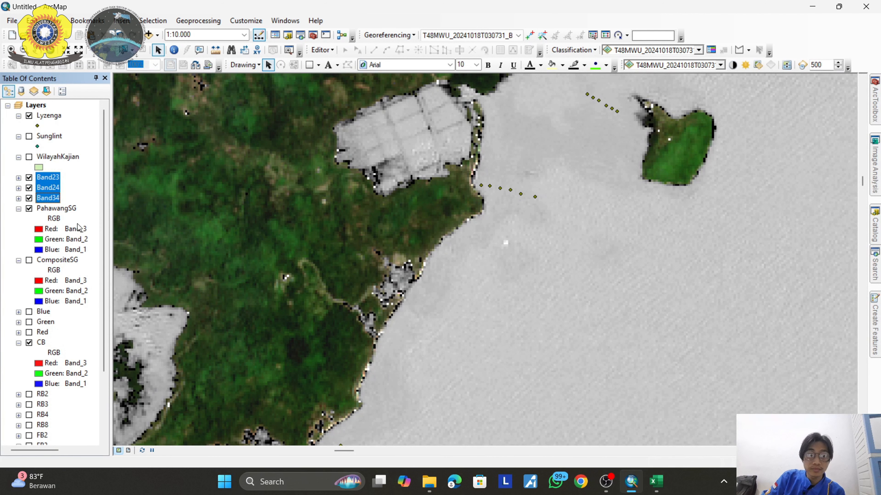
Search for "composite band" and open the Composite Bands data management tool.
{"action": "left_click", "coordinate": [877, 265]}
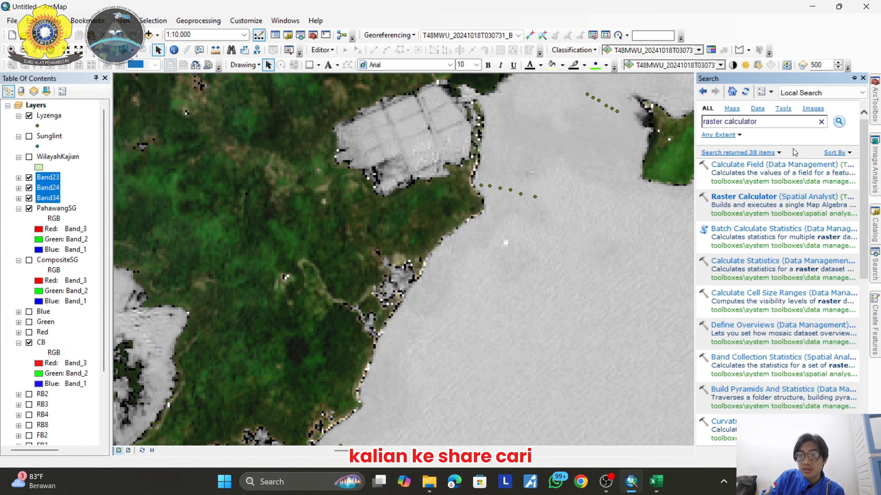
{"action": "type", "text": "comp"}
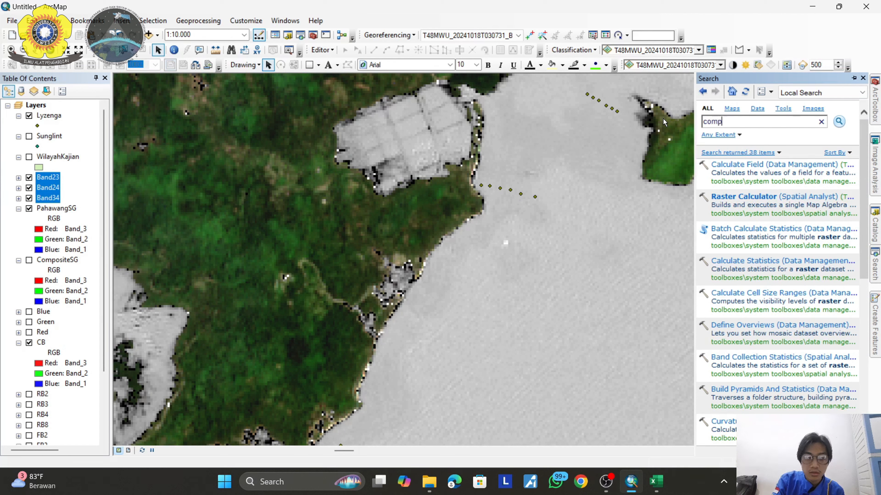
{"action": "type", "text": "osite band"}
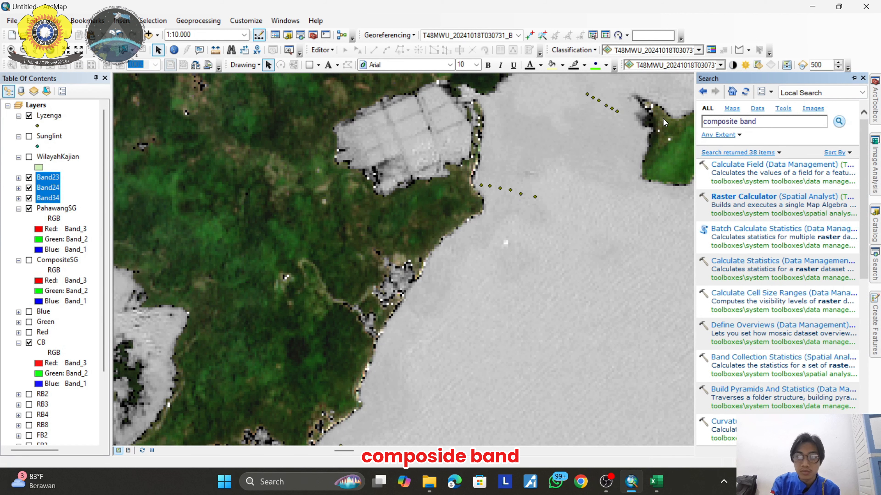
{"action": "key", "text": "Return"}
{"action": "left_click", "coordinate": [731, 173]}
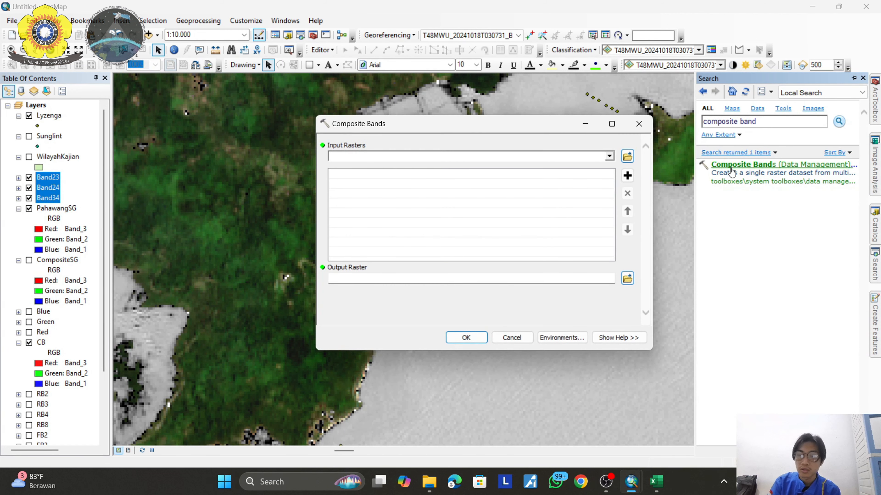
Add Band23, Band24 and Band34 in that order as the Composite Bands input rasters.
{"action": "left_click", "coordinate": [609, 156]}
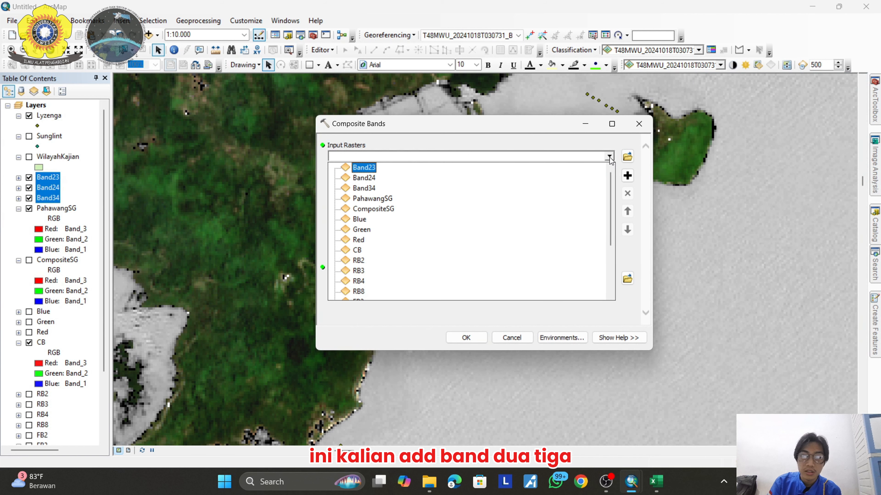
{"action": "left_click", "coordinate": [481, 167]}
{"action": "left_click", "coordinate": [608, 157]}
{"action": "left_click", "coordinate": [566, 180]}
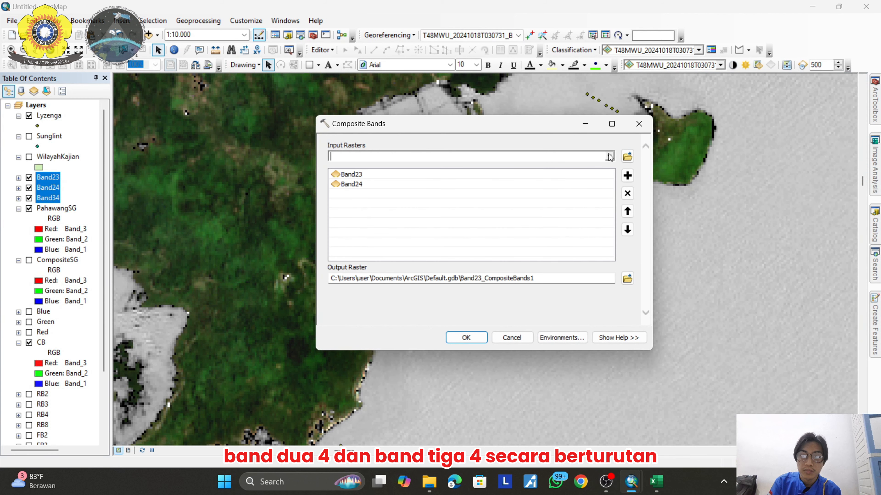
{"action": "left_click", "coordinate": [609, 156]}
{"action": "left_click", "coordinate": [524, 186]}
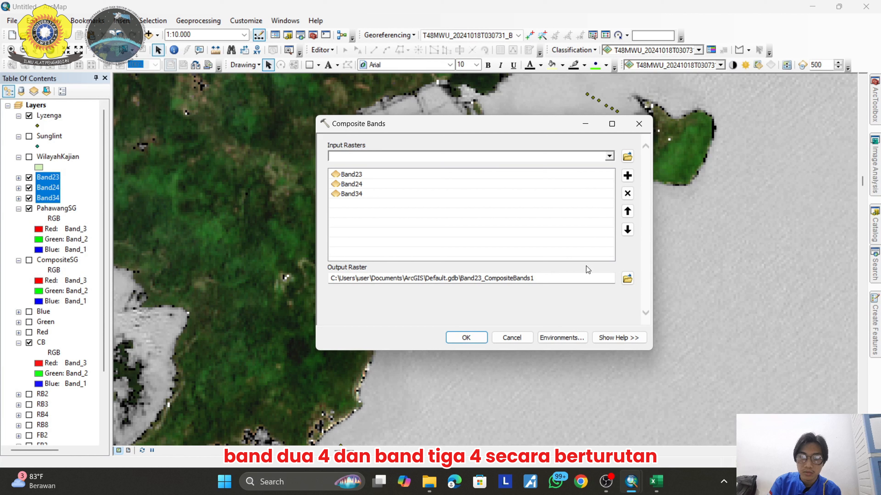
Set the Composite Bands output raster to CompositeLZ in Pahawang.gdb.
{"action": "left_click", "coordinate": [627, 278]}
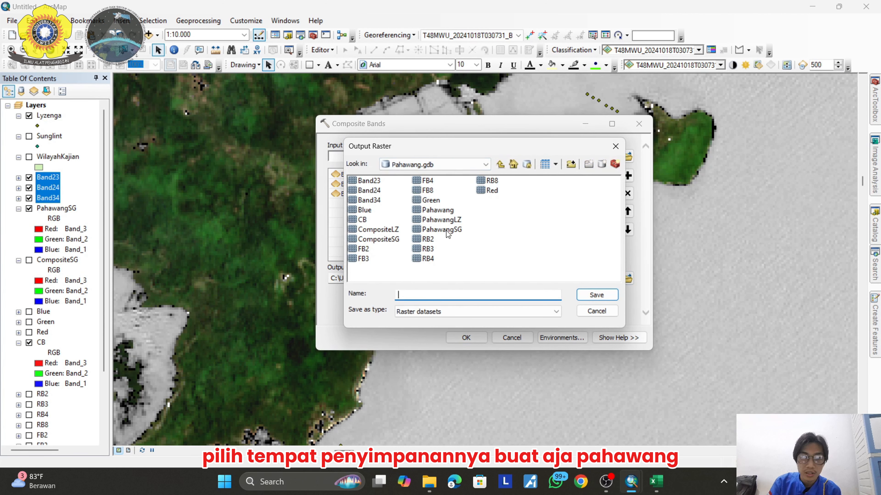
{"action": "left_click", "coordinate": [440, 221]}
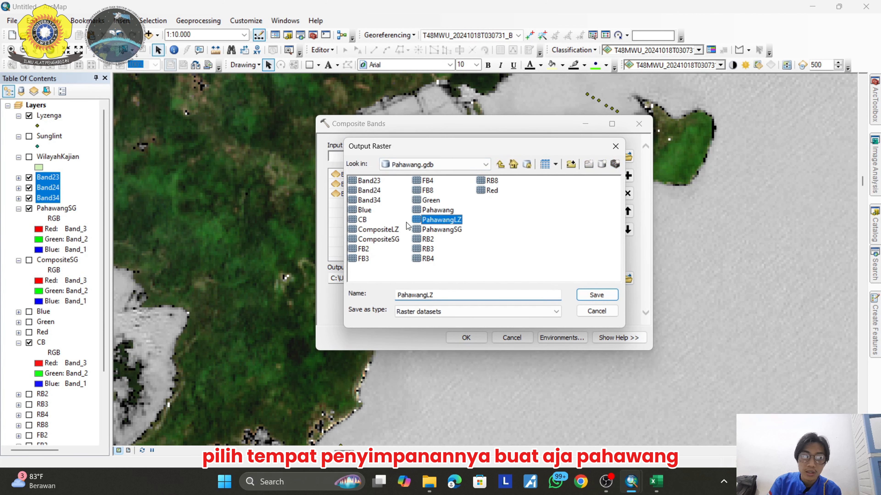
{"action": "left_click", "coordinate": [363, 230]}
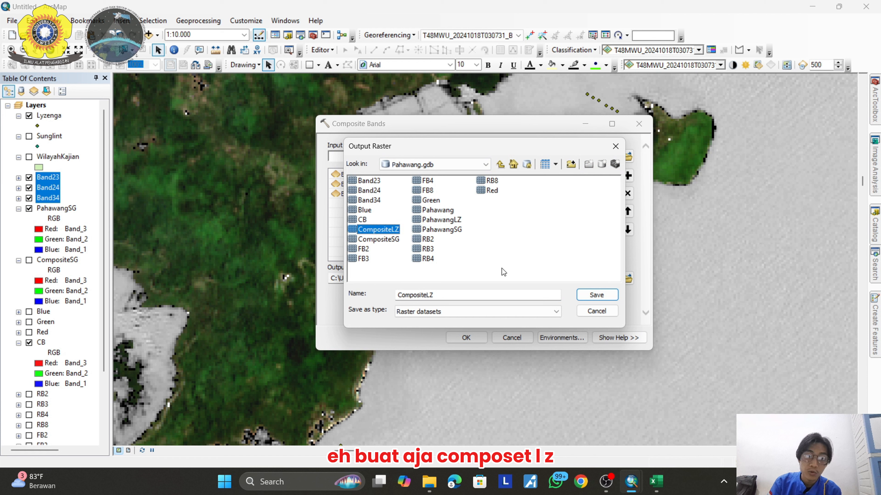
{"action": "left_click", "coordinate": [591, 294]}
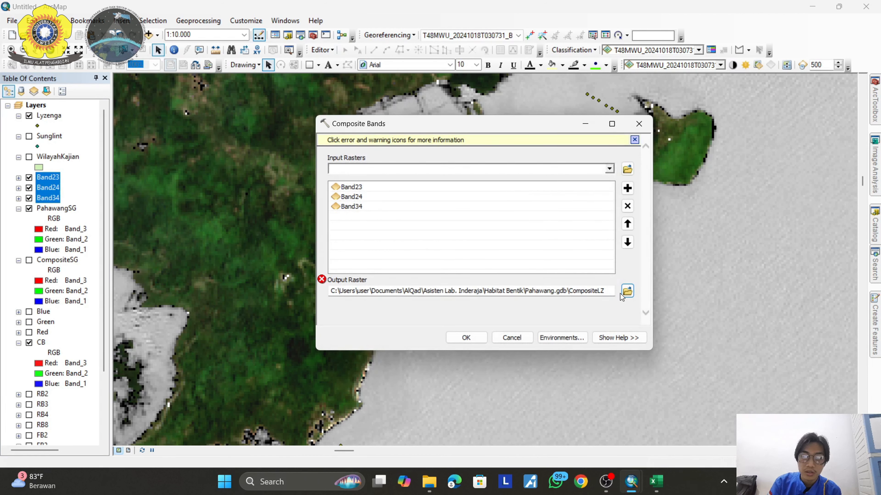
Set the Composite Bands processing extent to Same as layer WilayahKajian and its raster analysis mask to WilayahKajian, then close the tool without running it.
{"action": "left_click", "coordinate": [574, 336]}
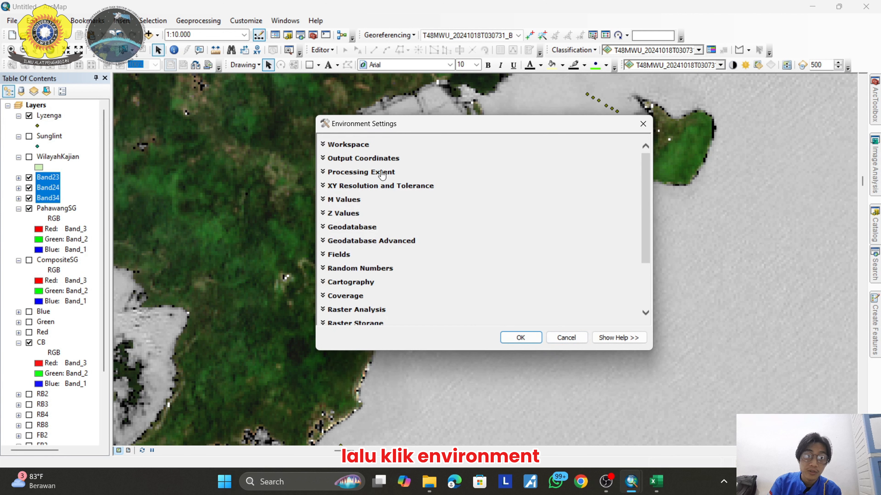
{"action": "left_click", "coordinate": [361, 172]}
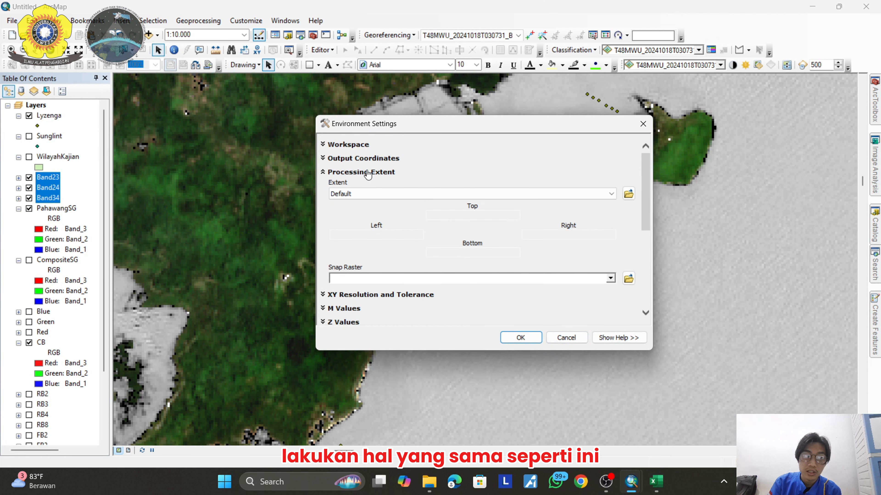
{"action": "left_click", "coordinate": [587, 195]}
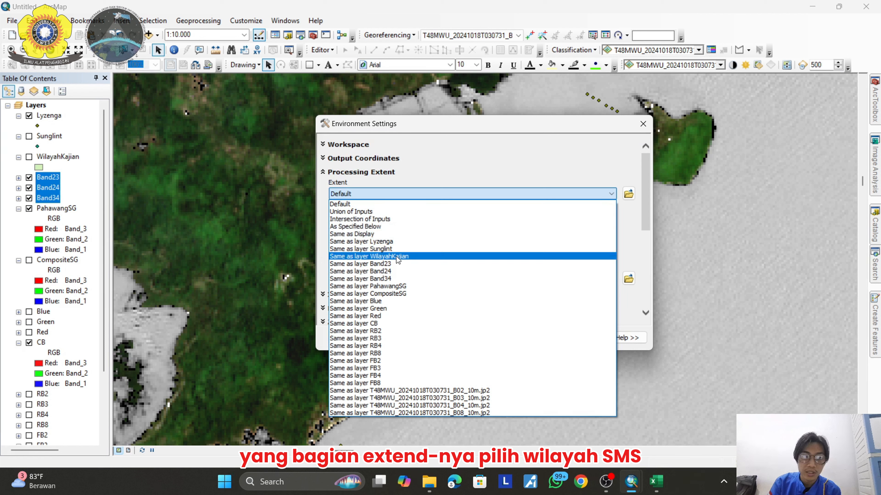
{"action": "left_click", "coordinate": [396, 256]}
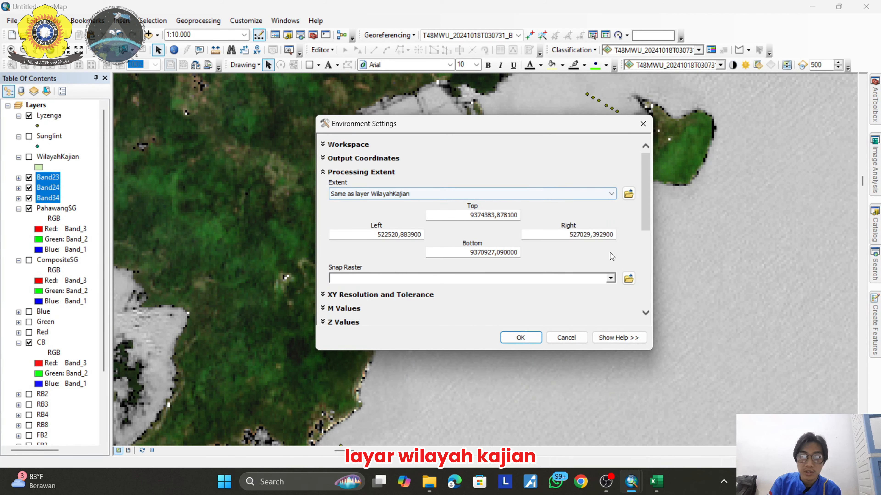
{"action": "left_click_drag", "start_coordinate": [652, 243], "coordinate": [642, 295]}
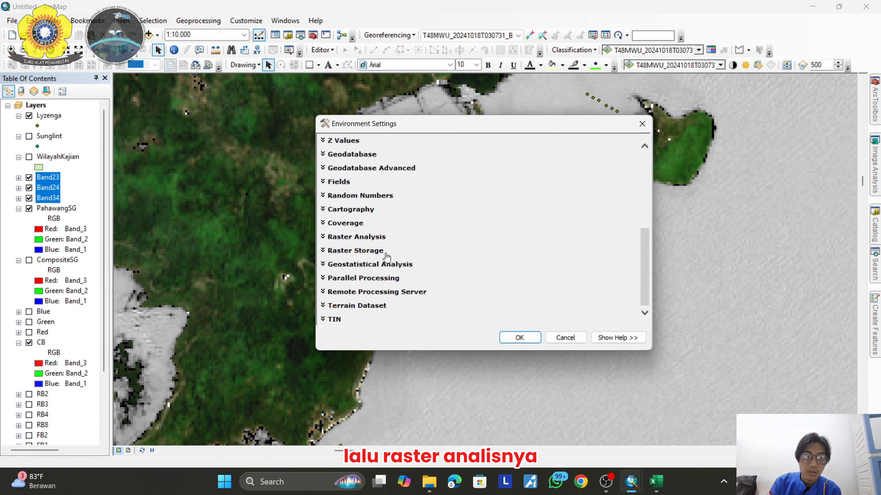
{"action": "left_click", "coordinate": [367, 237]}
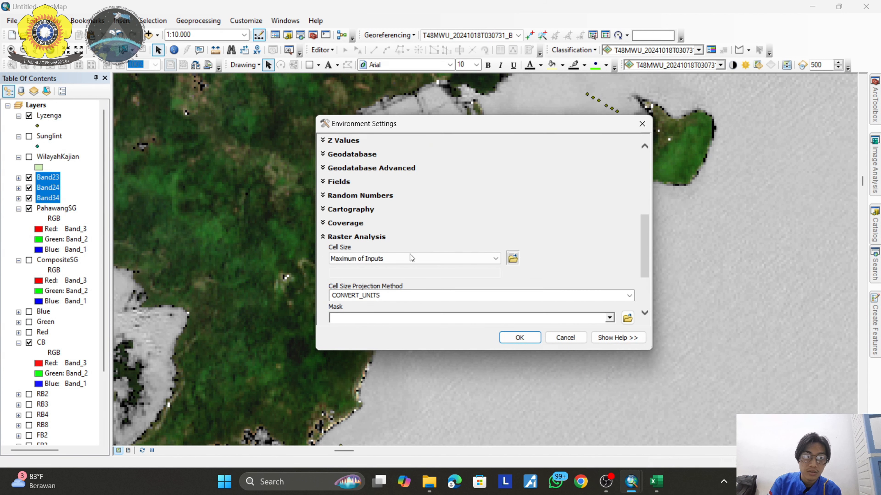
{"action": "scroll", "coordinate": [576, 242], "scroll_direction": "down", "scroll_amount": 1}
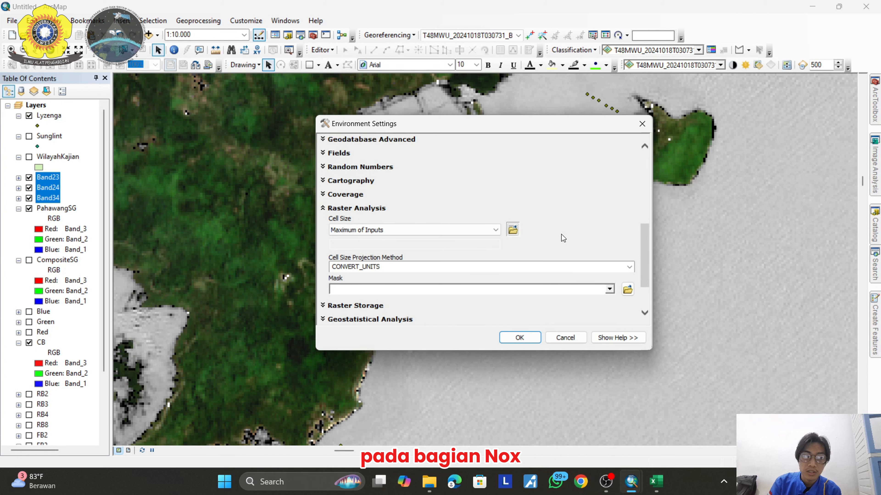
{"action": "left_click", "coordinate": [609, 289]}
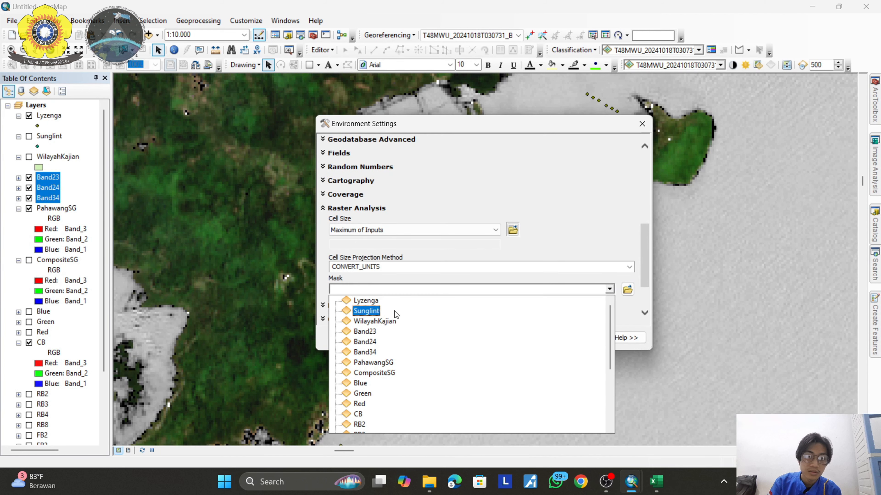
{"action": "left_click", "coordinate": [375, 322]}
{"action": "left_click", "coordinate": [531, 338]}
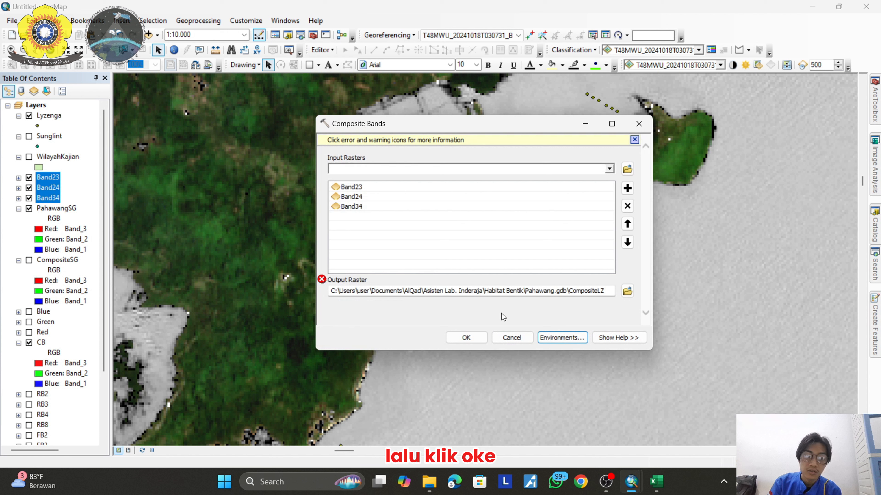
{"action": "left_click", "coordinate": [639, 124]}
Add the existing CompositeLZ raster from Pahawang.gdb to the map.
{"action": "left_click", "coordinate": [148, 34]}
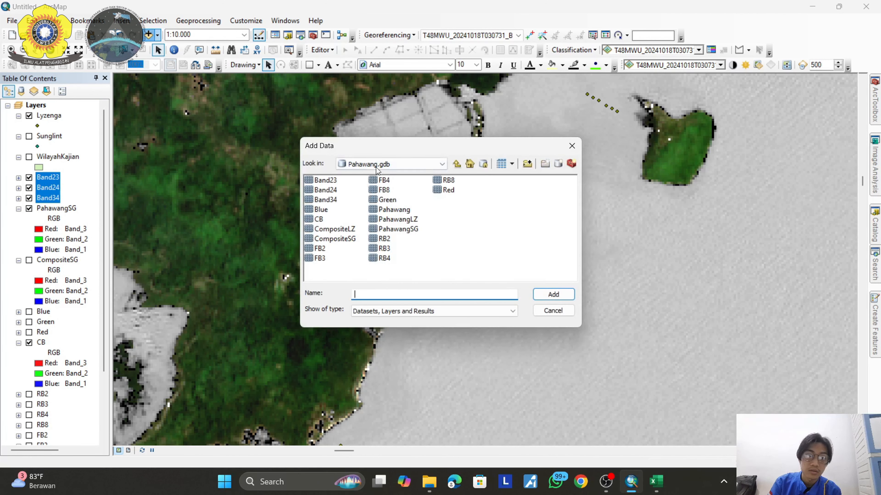
{"action": "left_click", "coordinate": [338, 229]}
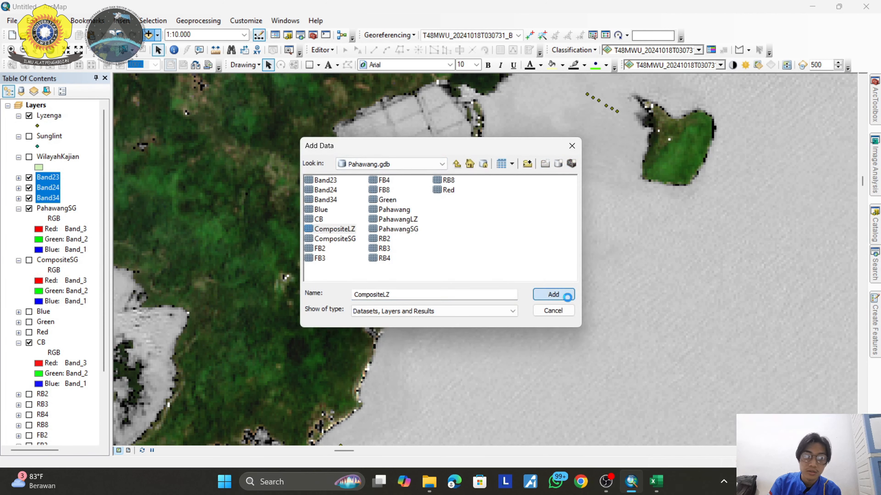
{"action": "left_click", "coordinate": [553, 294]}
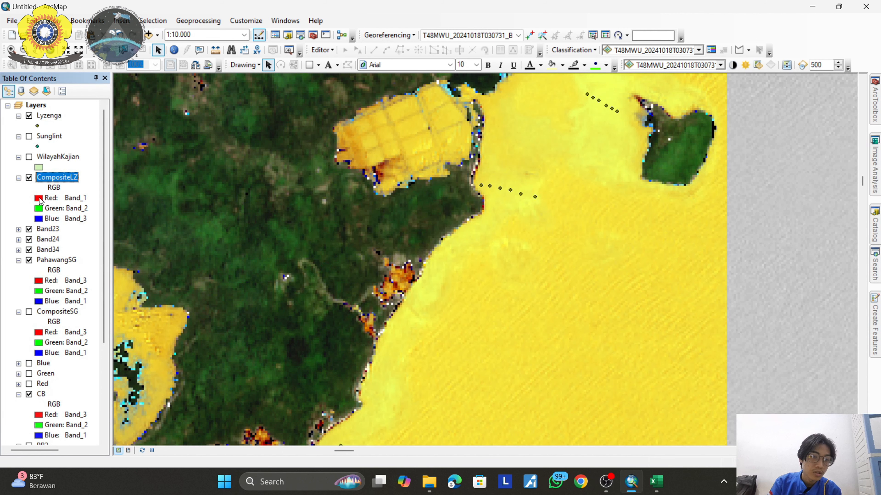
Change the CompositeLZ RGB display to Band_3 for red and Band_1 for blue.
{"action": "left_click", "coordinate": [40, 201]}
{"action": "left_click", "coordinate": [74, 249]}
{"action": "left_click", "coordinate": [68, 218]}
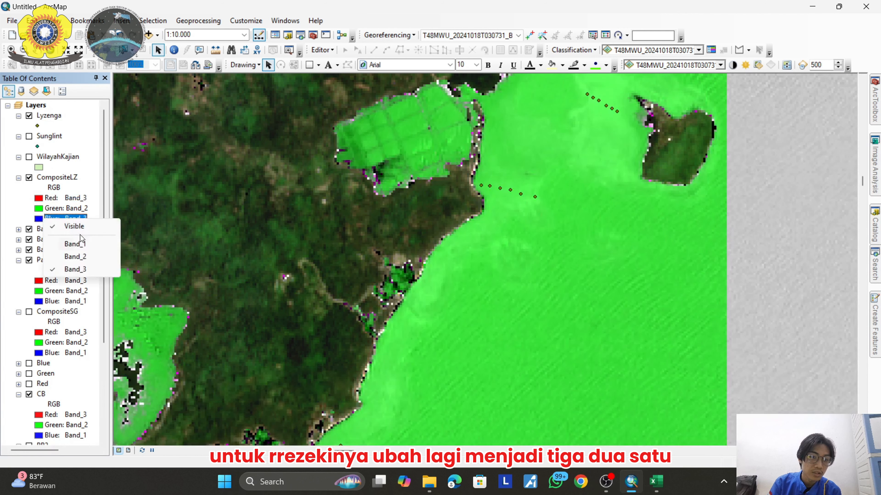
{"action": "left_click", "coordinate": [75, 244]}
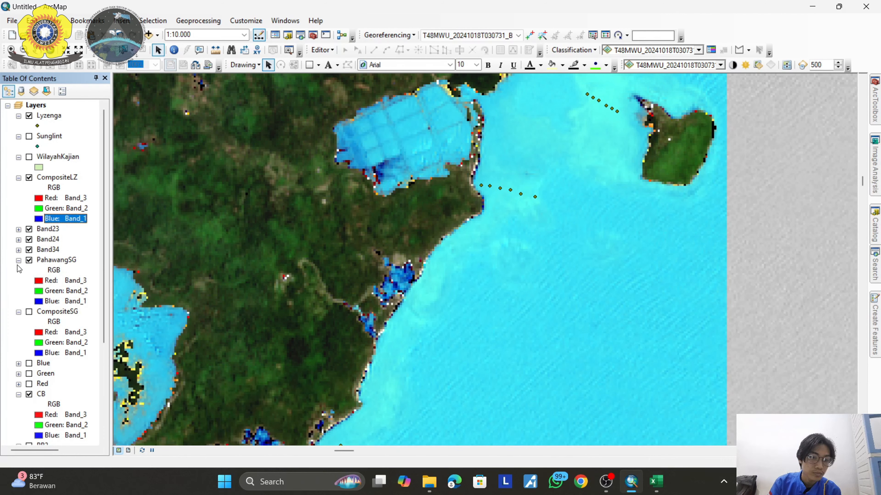
Collapse the CompositeSG legend and hide the PahawangSG, Band34, Band23 and Band24 layers.
{"action": "left_click", "coordinate": [13, 314]}
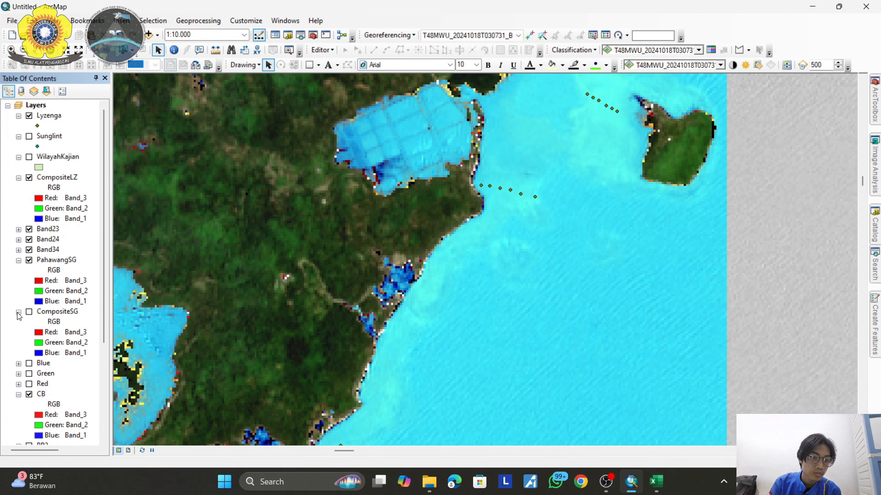
{"action": "left_click", "coordinate": [18, 312]}
{"action": "left_click", "coordinate": [29, 259]}
{"action": "left_click", "coordinate": [29, 249]}
{"action": "left_click", "coordinate": [29, 229]}
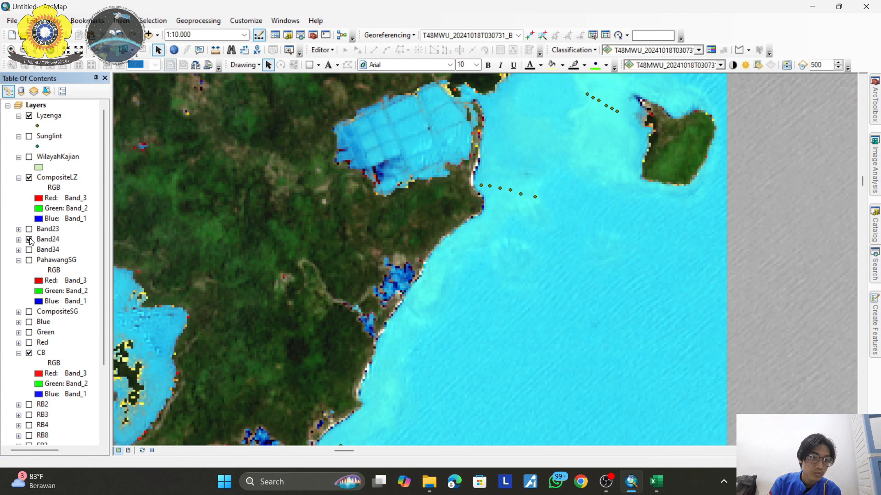
{"action": "left_click", "coordinate": [30, 239]}
{"action": "scroll", "coordinate": [367, 215], "scroll_direction": "up", "scroll_amount": 2}
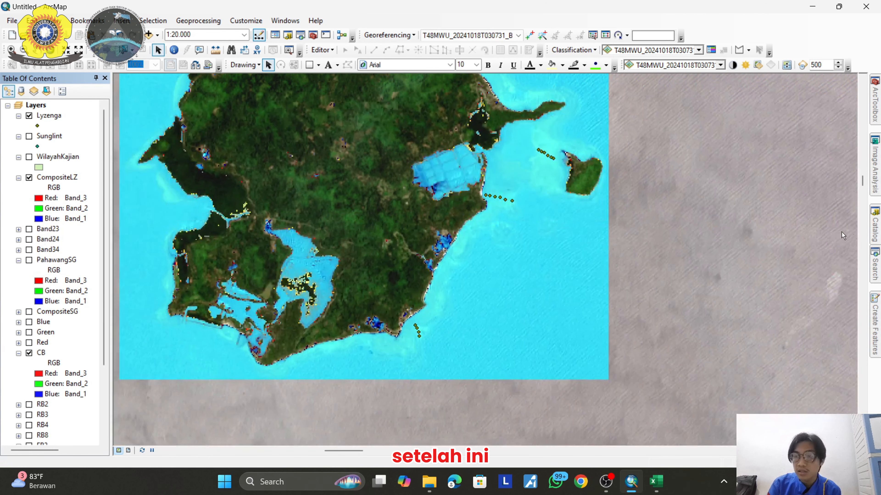
Search for "extract by mask" and open the Extract by Mask spatial analyst tool.
{"action": "left_click", "coordinate": [875, 263]}
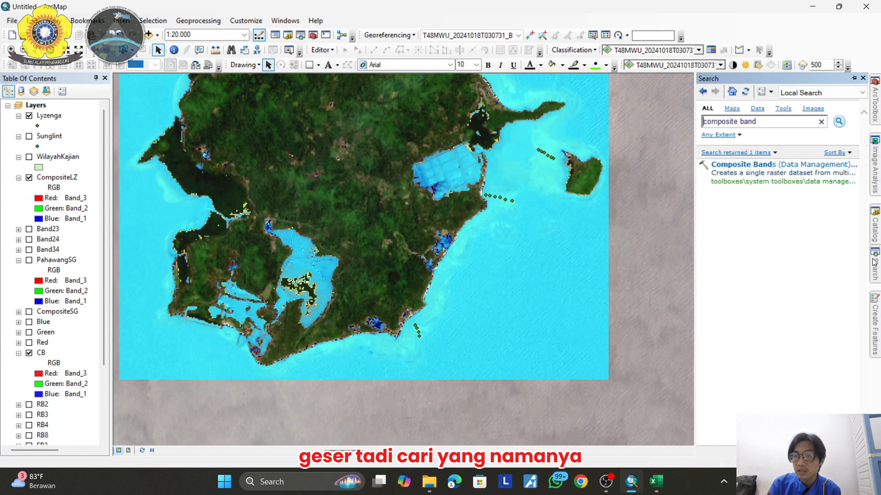
{"action": "left_click_drag", "start_coordinate": [767, 121], "coordinate": [640, 117]}
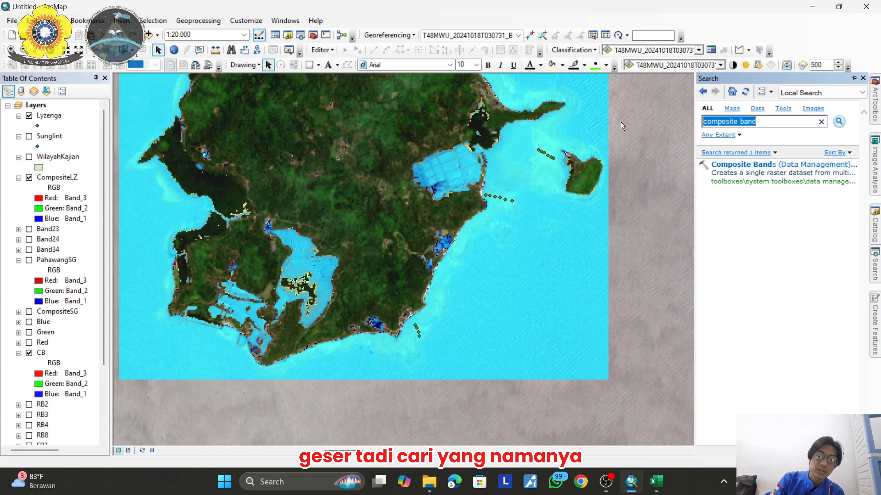
{"action": "type", "text": "extrac"}
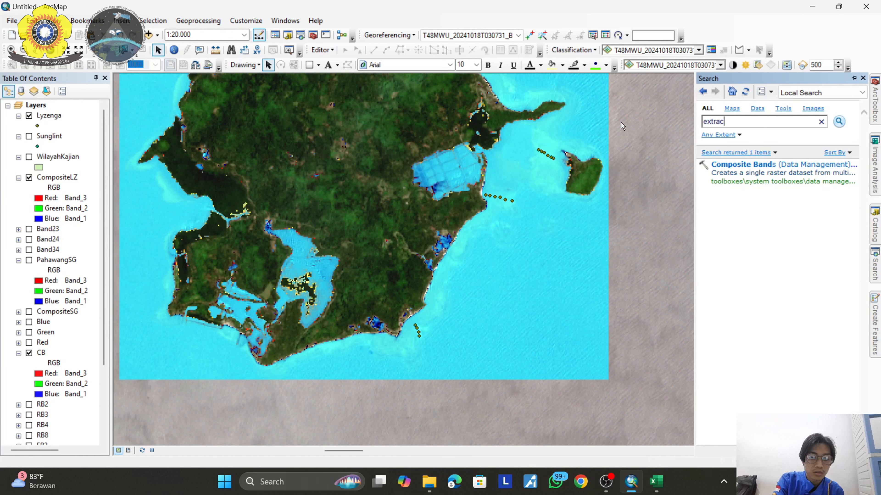
{"action": "type", "text": "t by mask"}
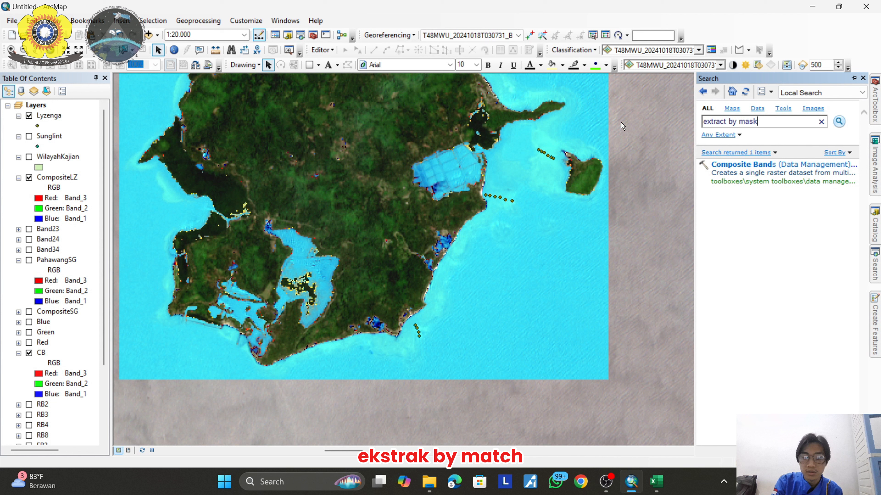
{"action": "key", "text": "Return"}
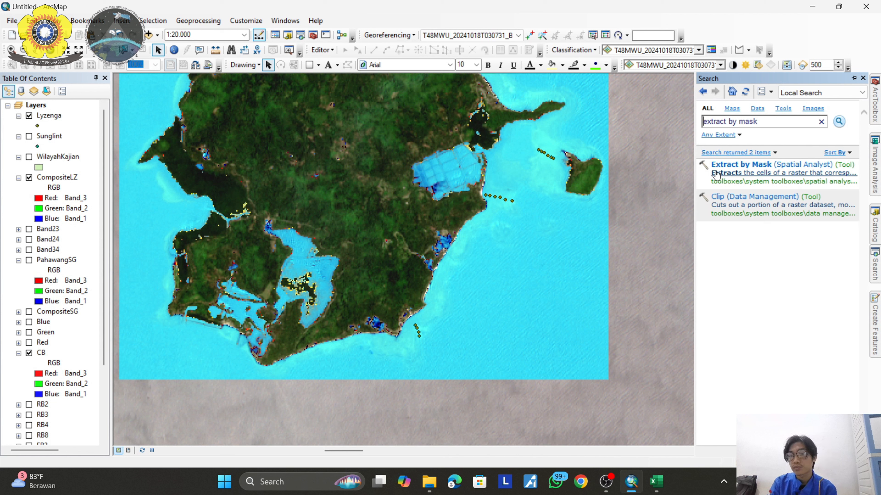
{"action": "left_click", "coordinate": [733, 166]}
Set CompositeLZ as the Extract by Mask input raster and WilayahKajian as the mask data.
{"action": "left_click", "coordinate": [609, 156]}
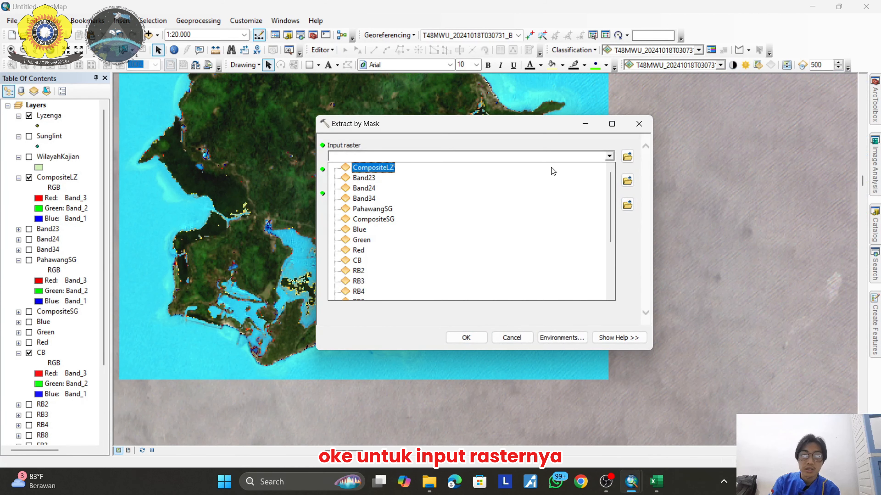
{"action": "left_click", "coordinate": [373, 168]}
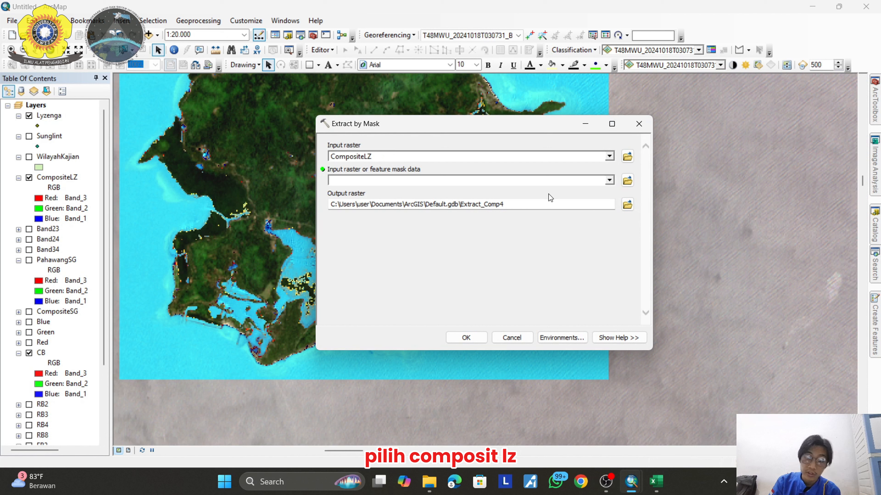
{"action": "left_click", "coordinate": [609, 181]}
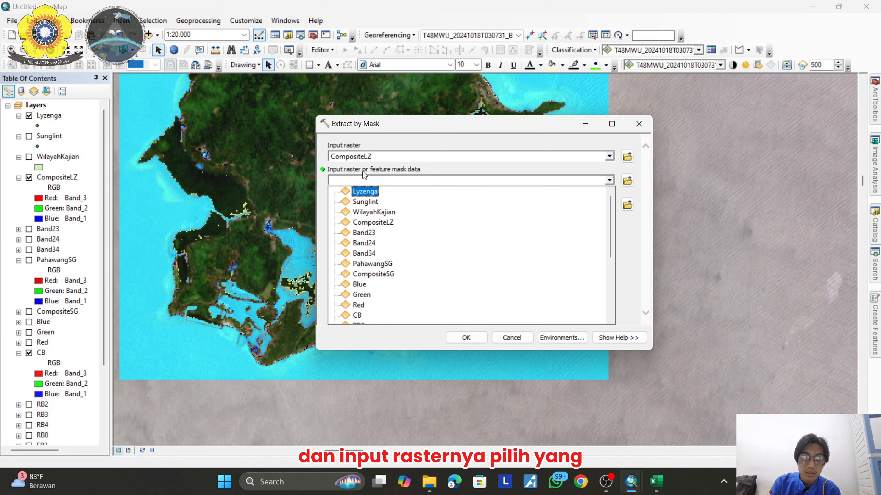
{"action": "left_click", "coordinate": [365, 192]}
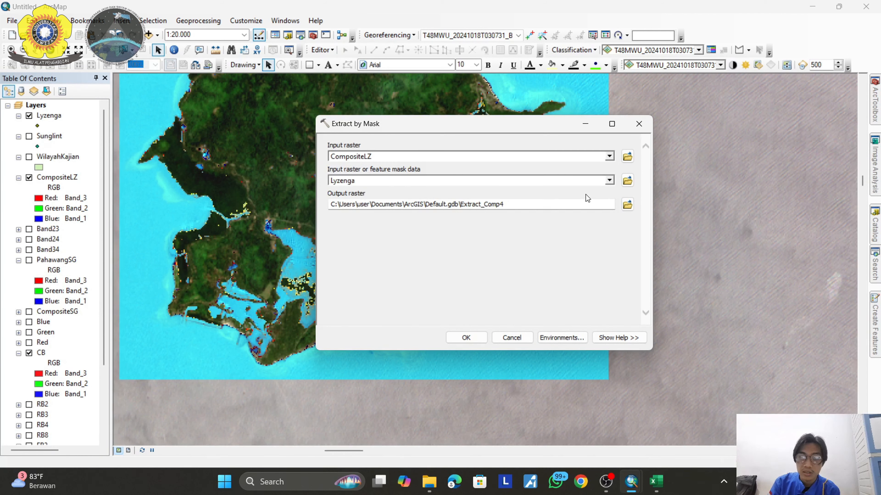
{"action": "left_click", "coordinate": [609, 181]}
{"action": "left_click", "coordinate": [373, 212]}
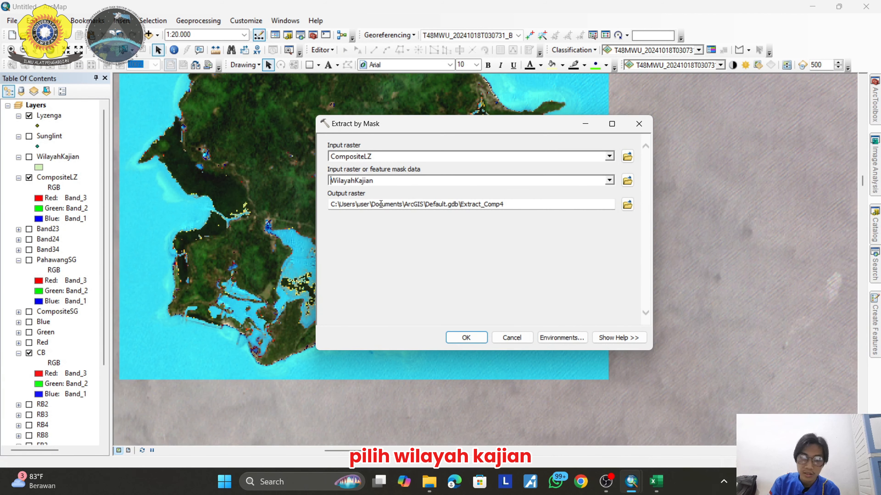
Set the Extract by Mask output raster to PahawangLZ in Pahawang.gdb and close the tool without running it.
{"action": "left_click", "coordinate": [627, 204]}
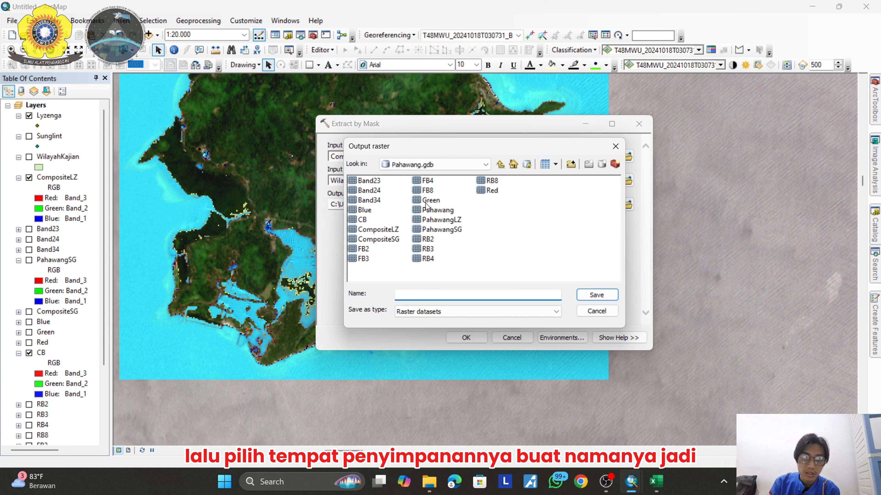
{"action": "left_click", "coordinate": [431, 222]}
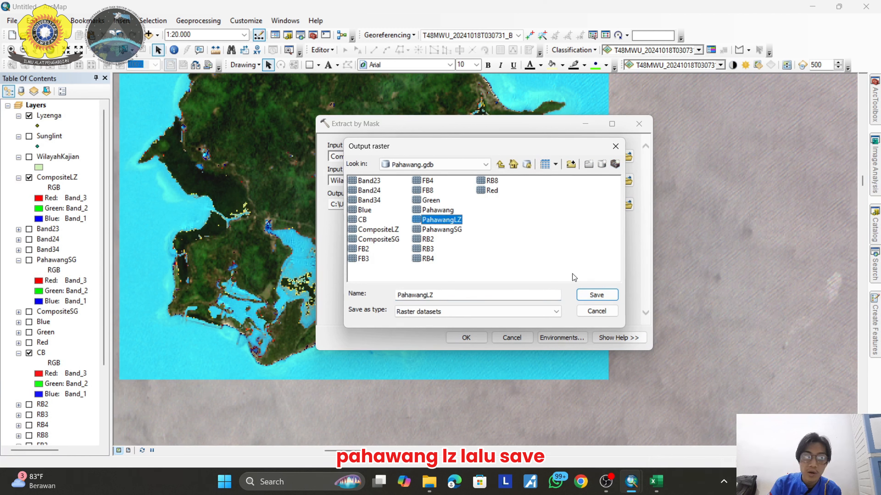
{"action": "left_click", "coordinate": [596, 294]}
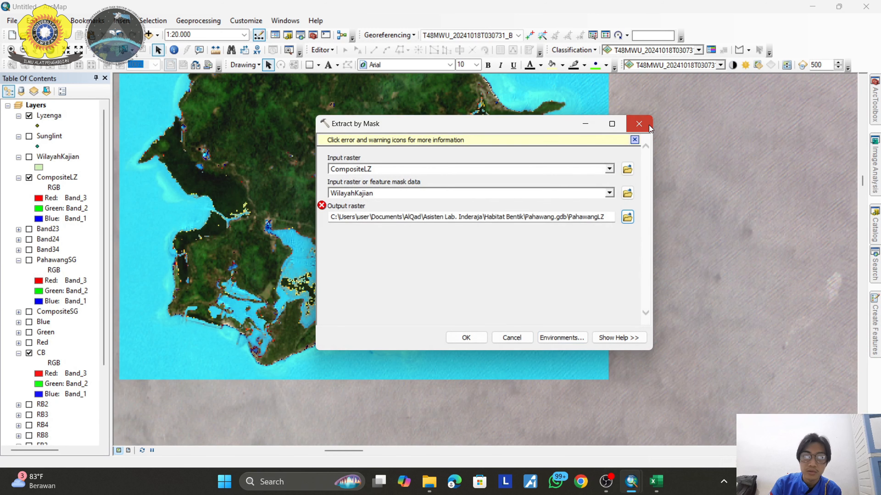
{"action": "left_click", "coordinate": [639, 123]}
Add the existing PahawangLZ raster from Pahawang.gdb to the map.
{"action": "left_click", "coordinate": [152, 35]}
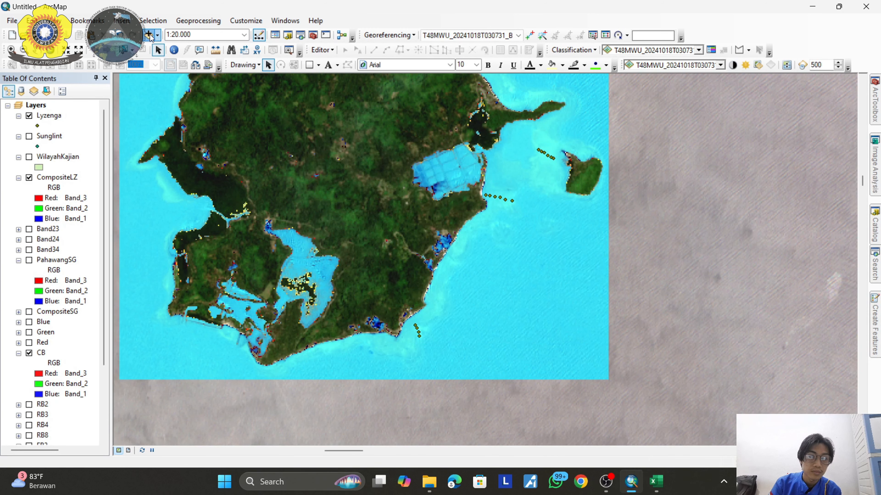
{"action": "left_click", "coordinate": [390, 219]}
{"action": "left_click", "coordinate": [554, 299]}
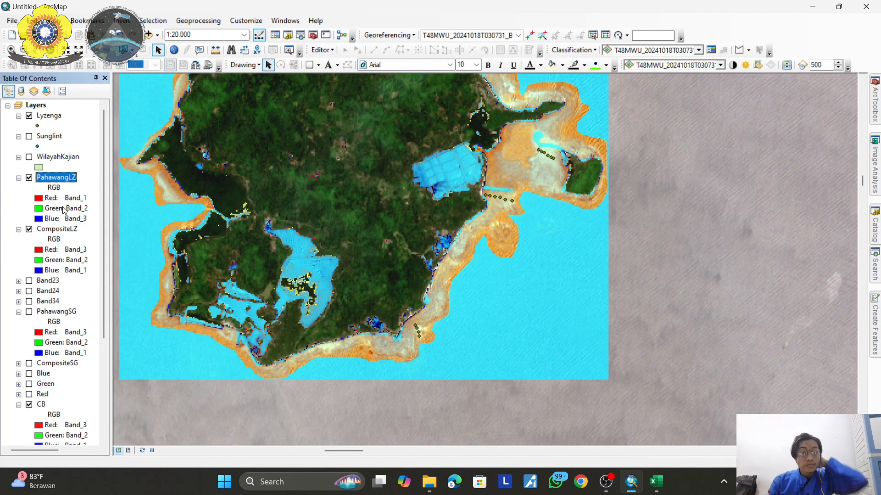
Change the PahawangLZ RGB display to Band_3 for red and Band_1 for blue, and collapse the CompositeLZ legend.
{"action": "left_click", "coordinate": [55, 197]}
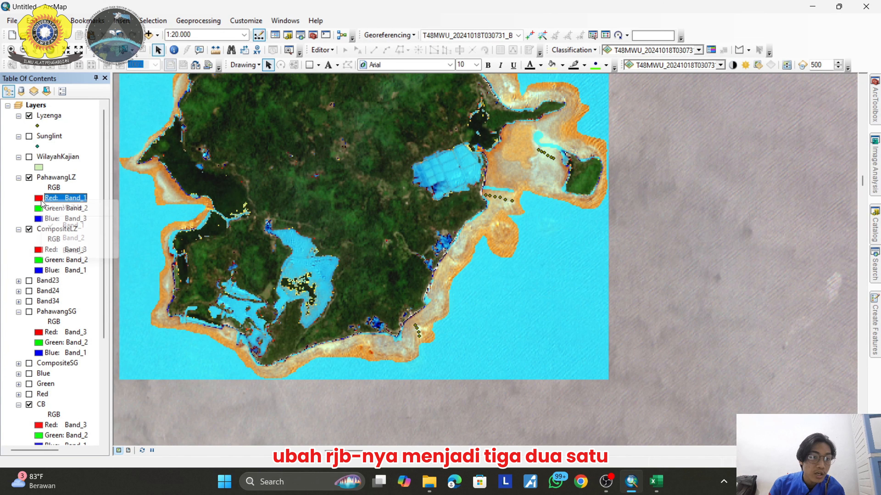
{"action": "left_click", "coordinate": [55, 198]}
{"action": "left_click", "coordinate": [62, 250]}
{"action": "left_click", "coordinate": [55, 218]}
{"action": "left_click", "coordinate": [56, 219]}
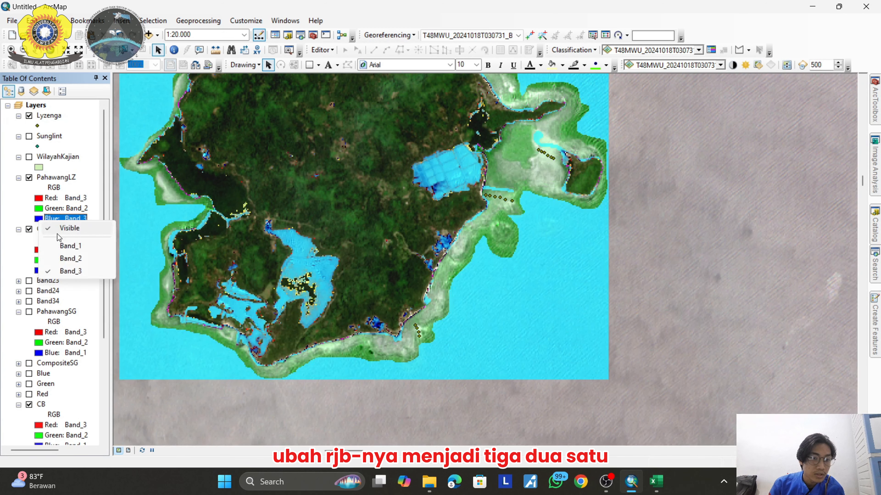
{"action": "left_click", "coordinate": [62, 239]}
{"action": "left_click", "coordinate": [19, 229]}
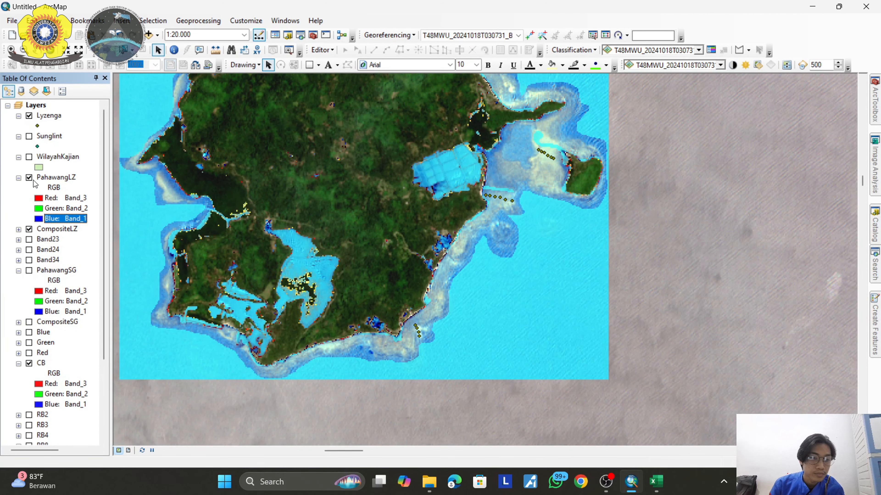
Hide the CompositeLZ layer so only the masked PahawangLZ raster overlays the CB image.
{"action": "left_click", "coordinate": [29, 229]}
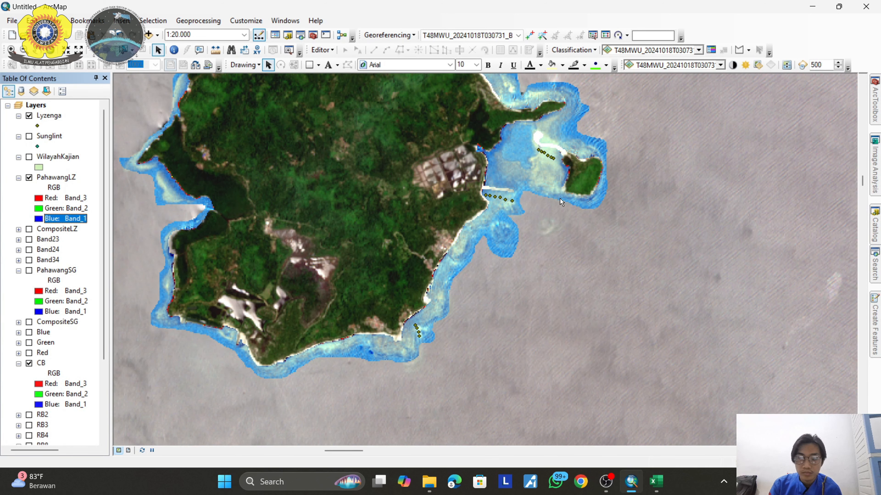
{"action": "scroll", "coordinate": [559, 199], "scroll_direction": "up", "scroll_amount": 1}
{"action": "left_click_drag", "start_coordinate": [505, 172], "coordinate": [530, 197]}
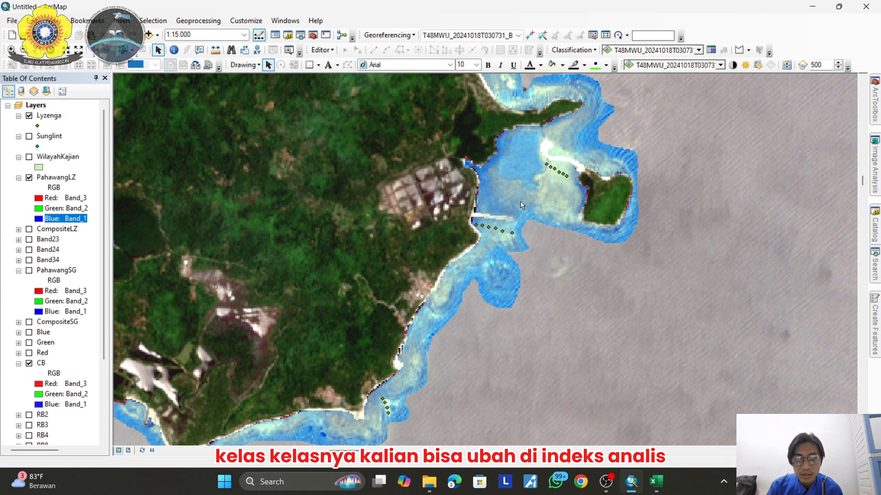
Examine the PahawangLZ colours along the eastern coast and around the small islet to distinguish substrate, seagrass and coral reef.
{"action": "mouse_move", "coordinate": [877, 160]}
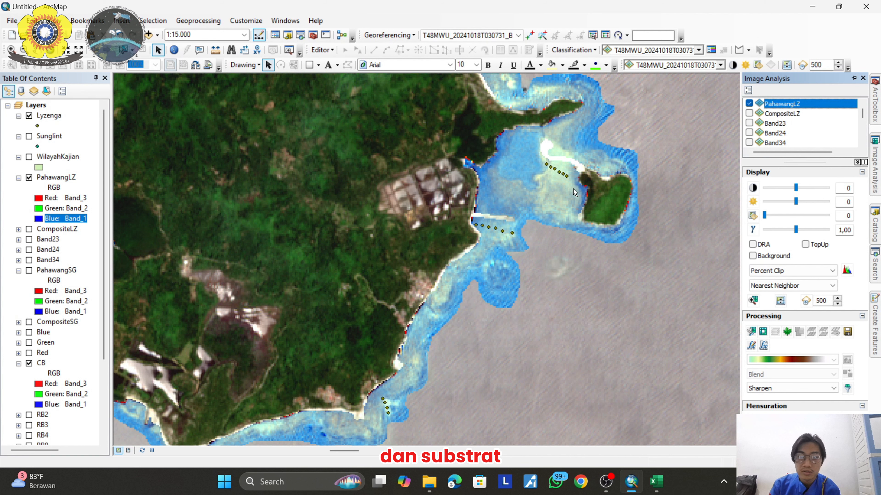
{"action": "scroll", "coordinate": [548, 190], "scroll_direction": "up", "scroll_amount": 2}
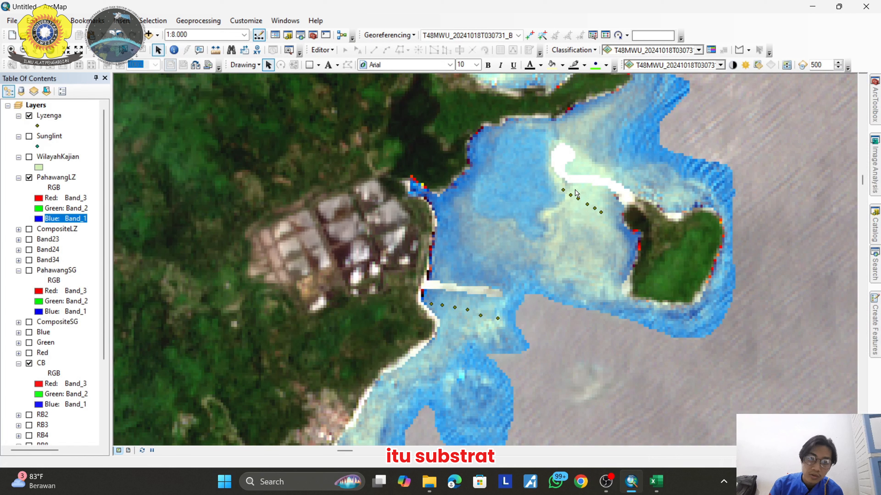
{"action": "left_click_drag", "start_coordinate": [500, 315], "coordinate": [531, 232]}
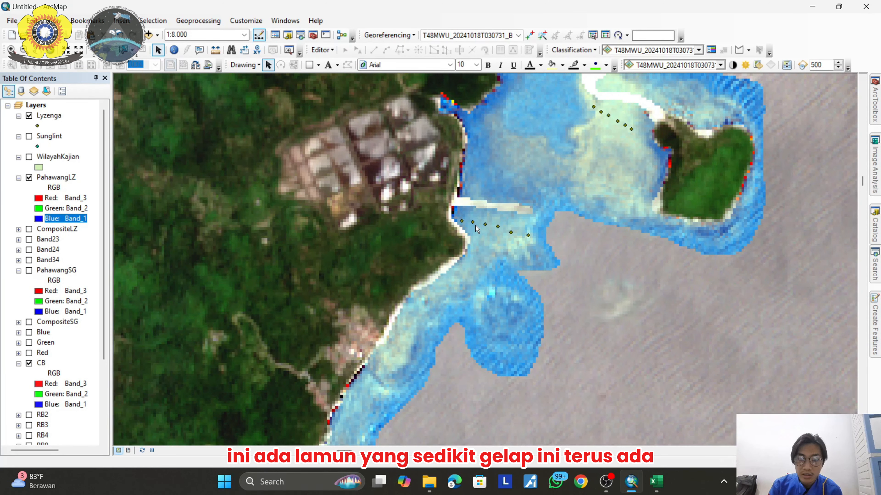
{"action": "left_click_drag", "start_coordinate": [508, 276], "coordinate": [531, 215]}
{"action": "left_click_drag", "start_coordinate": [464, 309], "coordinate": [309, 454]}
{"action": "left_click_drag", "start_coordinate": [498, 241], "coordinate": [502, 381]}
{"action": "left_click_drag", "start_coordinate": [523, 262], "coordinate": [530, 284]}
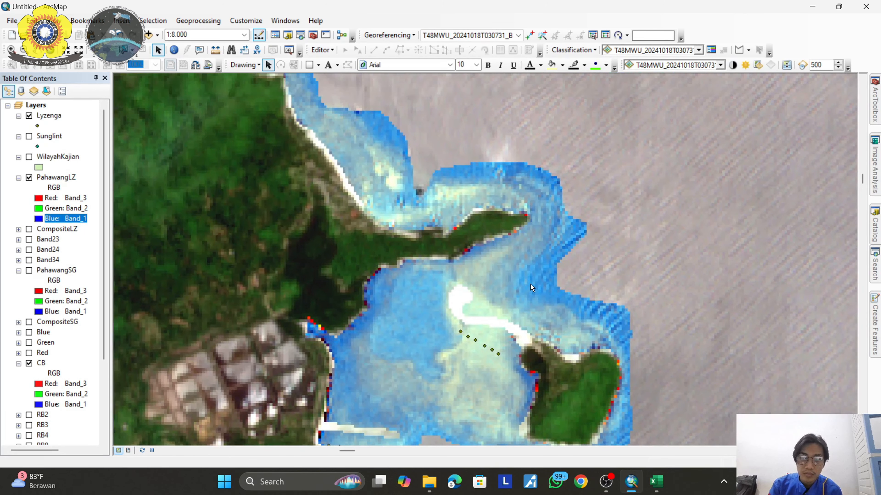
{"action": "scroll", "coordinate": [530, 283], "scroll_direction": "up", "scroll_amount": 2}
{"action": "scroll", "coordinate": [500, 360], "scroll_direction": "down", "scroll_amount": 2}
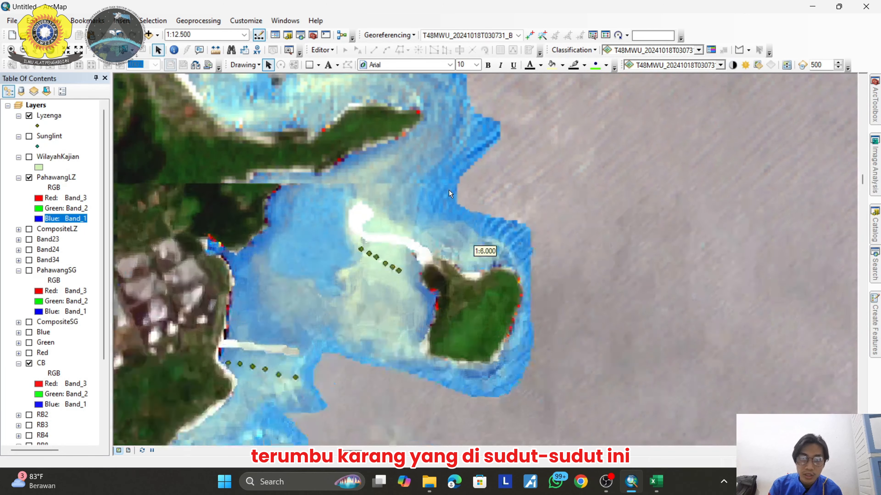
{"action": "left_click_drag", "start_coordinate": [516, 285], "coordinate": [495, 242]}
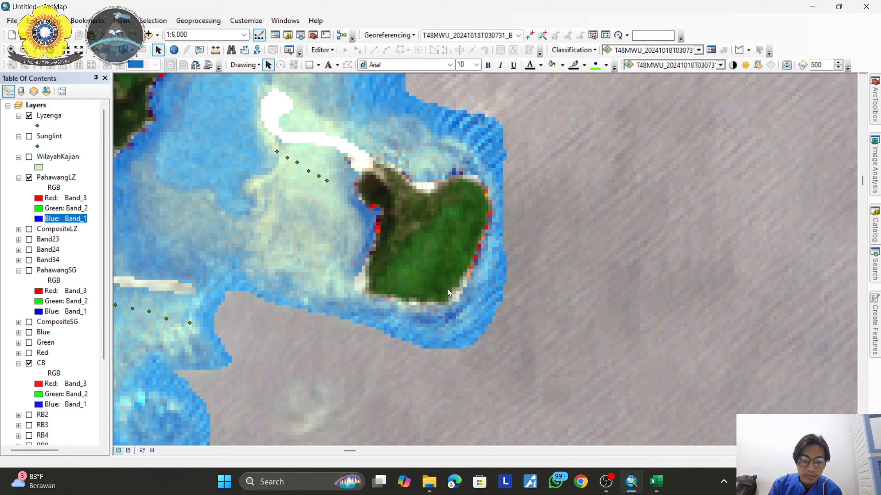
{"action": "left_click_drag", "start_coordinate": [315, 247], "coordinate": [410, 257]}
{"action": "scroll", "coordinate": [389, 256], "scroll_direction": "up", "scroll_amount": 2}
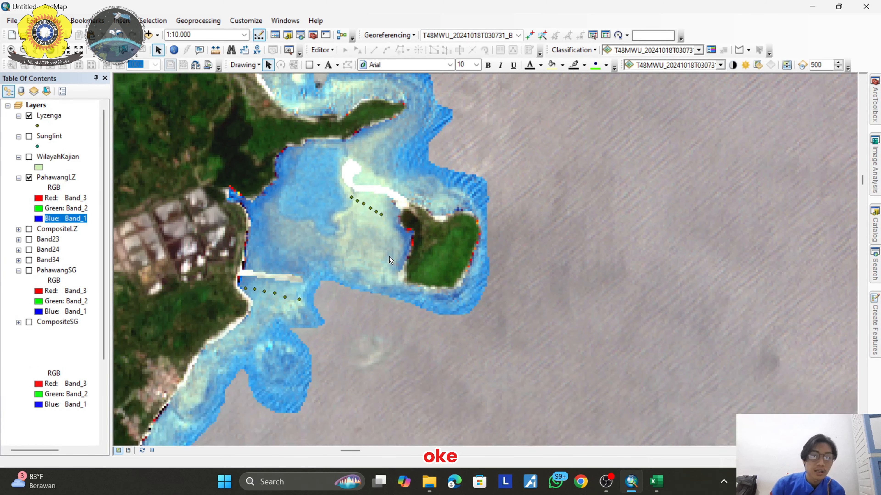
Collapse the Lyzenga point layer's legend and hide the layer.
{"action": "left_click", "coordinate": [18, 116]}
{"action": "left_click", "coordinate": [28, 115]}
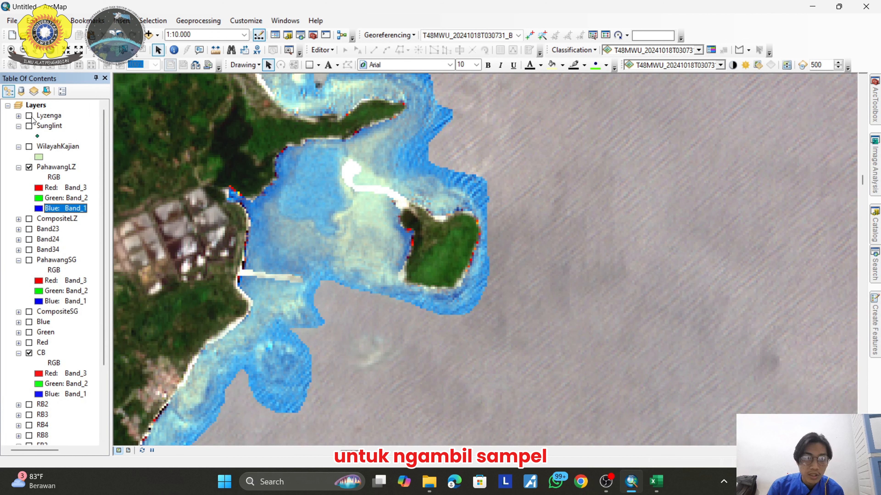
{"action": "left_click_drag", "start_coordinate": [368, 263], "coordinate": [434, 266]}
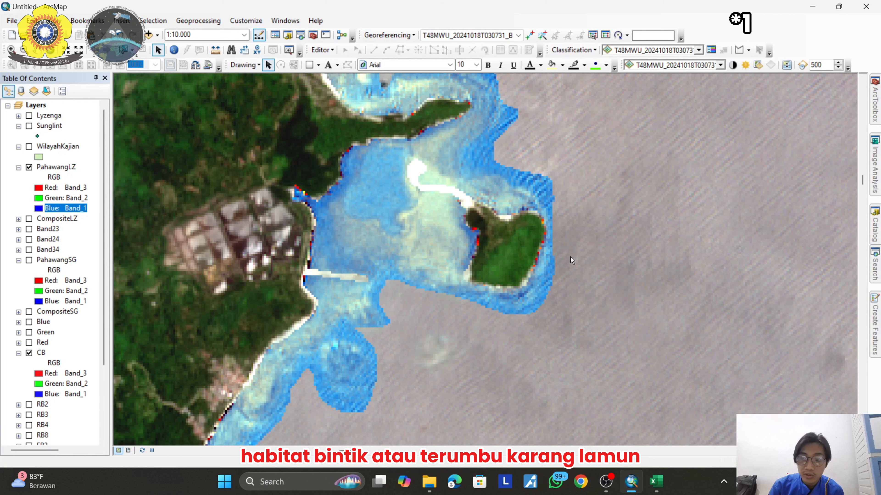
Start a new point shapefile in the Habitat Bentik folder and name it Habitat Bentik.
{"action": "left_click", "coordinate": [876, 232]}
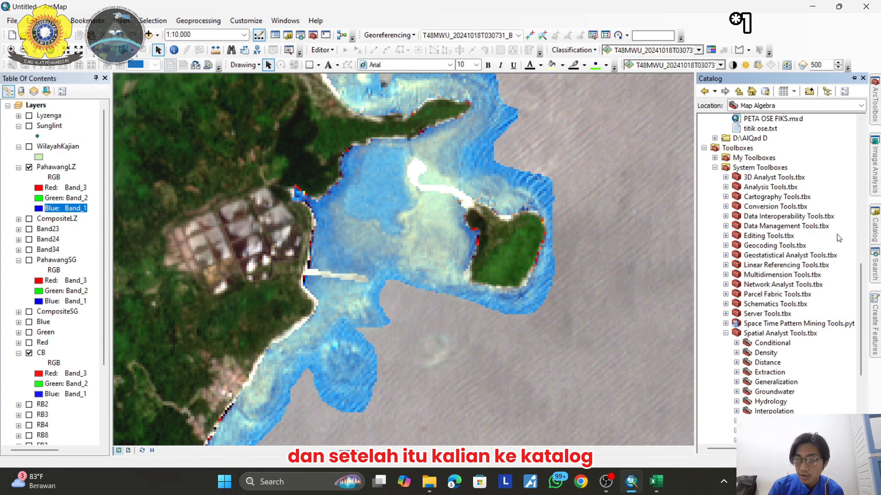
{"action": "scroll", "coordinate": [751, 200], "scroll_direction": "up", "scroll_amount": 10}
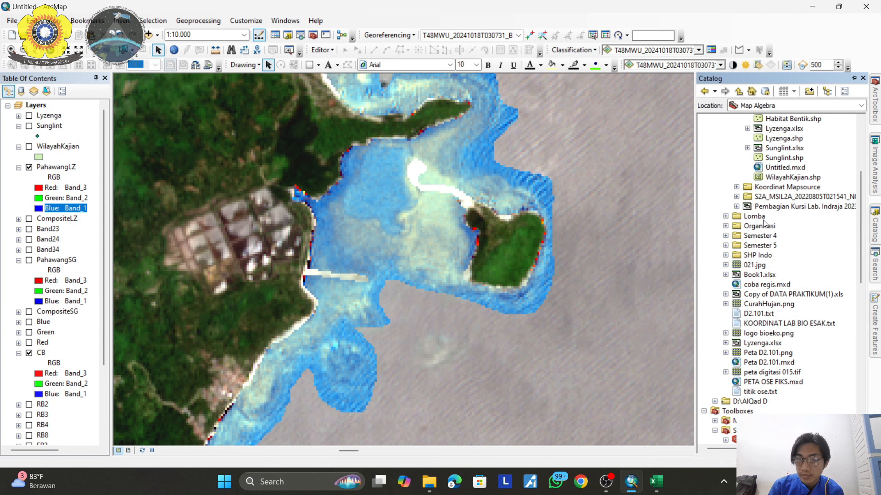
{"action": "scroll", "coordinate": [769, 238], "scroll_direction": "up", "scroll_amount": 3}
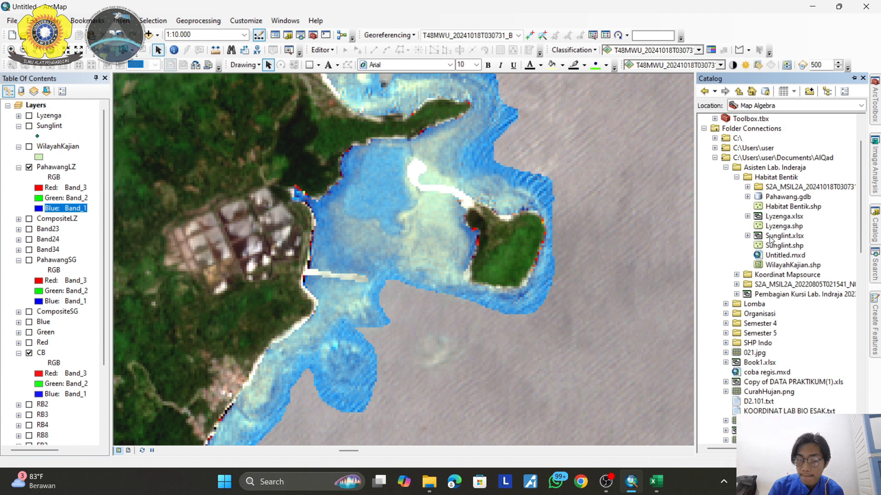
{"action": "right_click", "coordinate": [778, 178]}
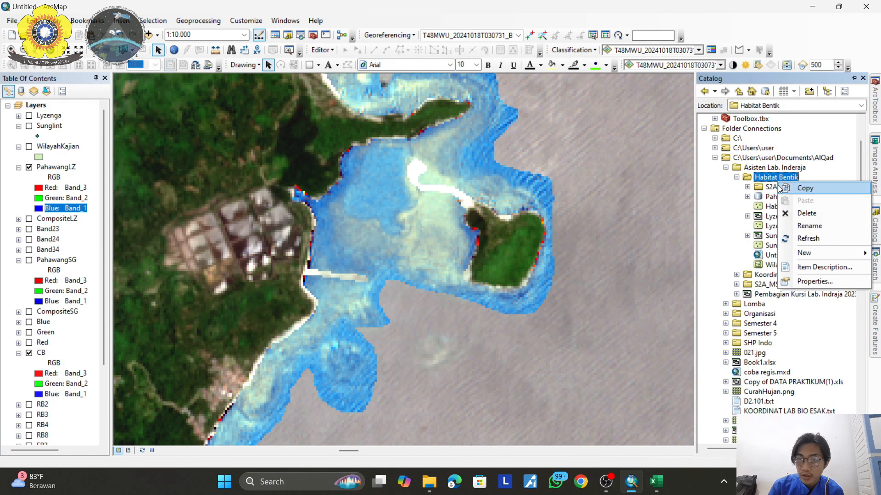
{"action": "mouse_move", "coordinate": [801, 253]}
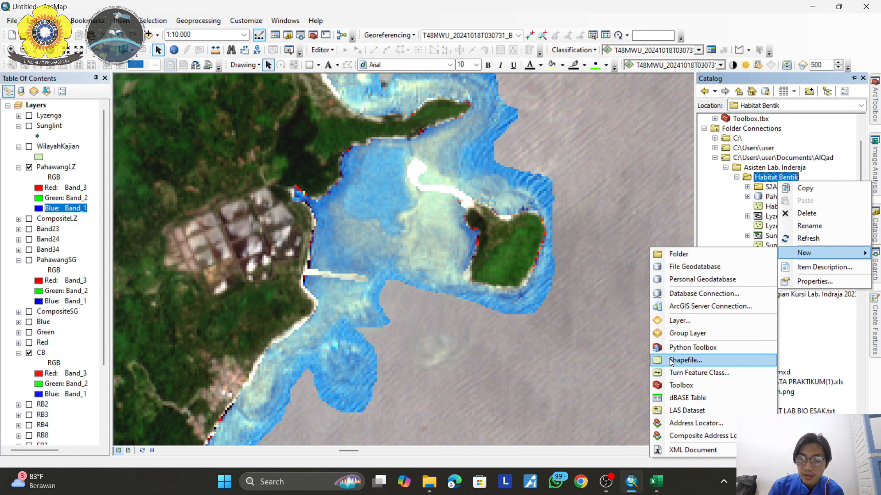
{"action": "left_click", "coordinate": [679, 361]}
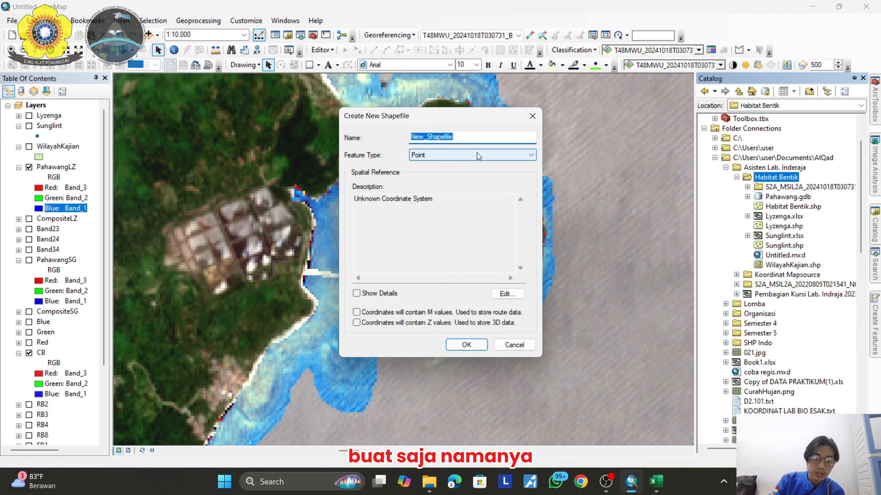
{"action": "type", "text": "H"}
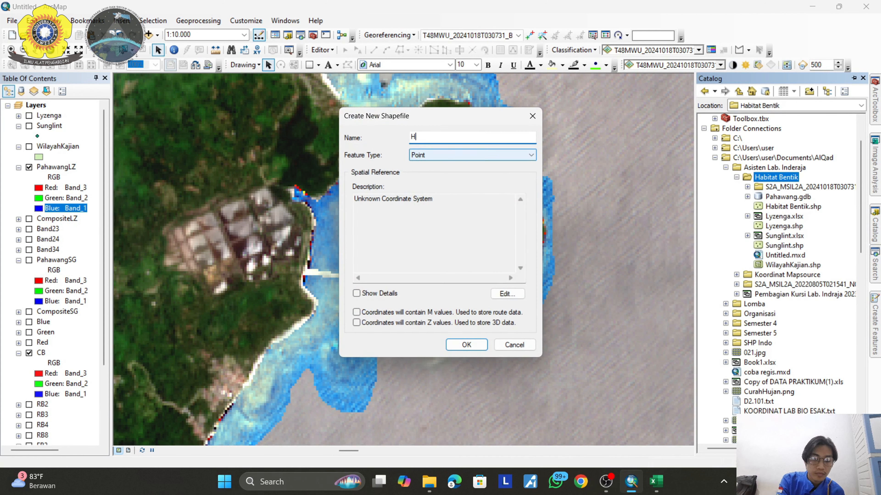
{"action": "type", "text": "abitat Bentik"}
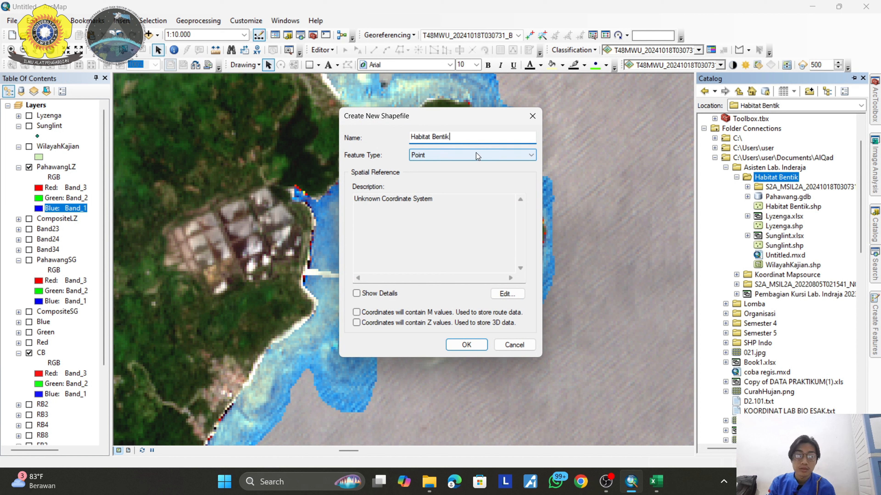
Set the new shapefile's coordinate system to WGS 1984 UTM Zone 48S and close the dialog without creating the file.
{"action": "left_click", "coordinate": [508, 294]}
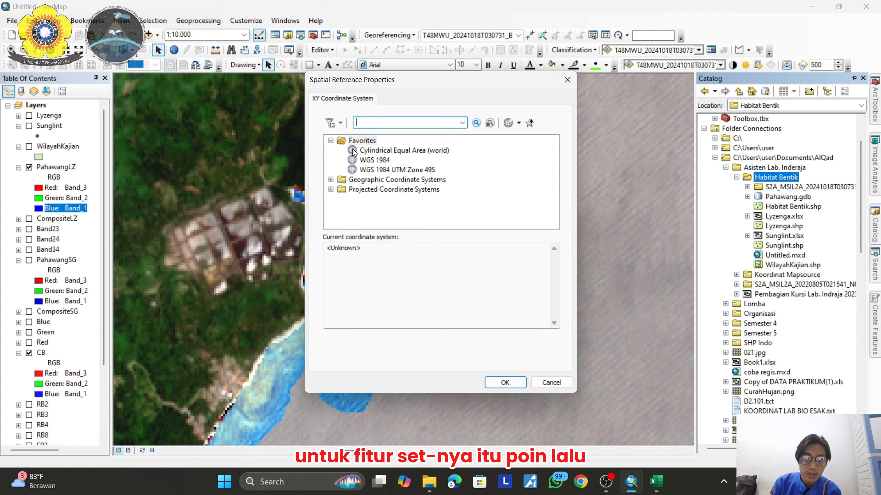
{"action": "left_click", "coordinate": [331, 189]}
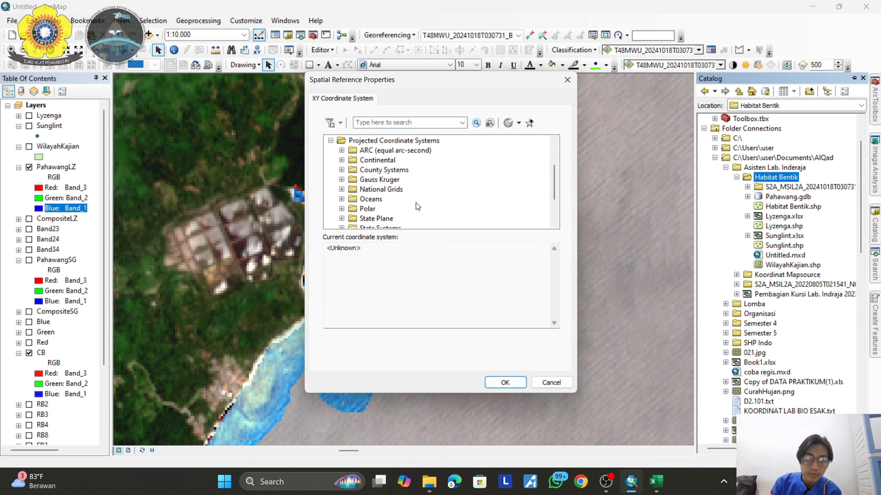
{"action": "scroll", "coordinate": [361, 203], "scroll_direction": "down", "scroll_amount": 2}
{"action": "double_click", "coordinate": [365, 199]}
{"action": "scroll", "coordinate": [362, 201], "scroll_direction": "down", "scroll_amount": 3}
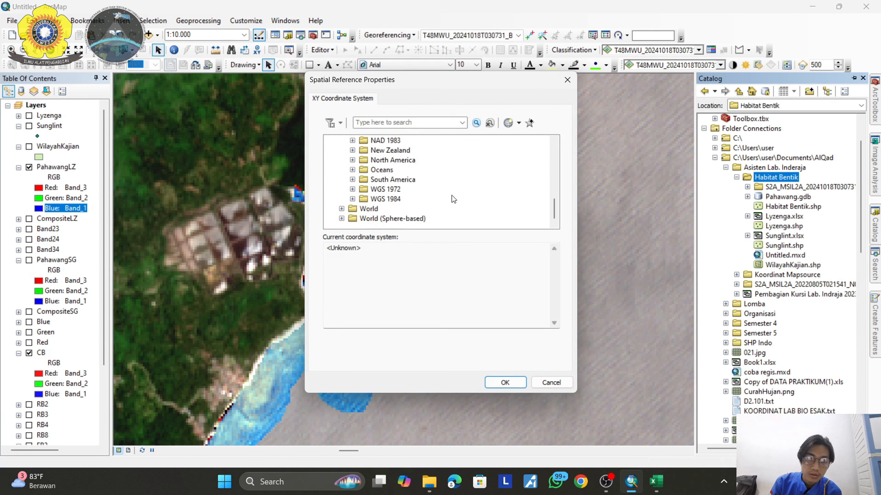
{"action": "left_click", "coordinate": [352, 199]}
{"action": "scroll", "coordinate": [362, 195], "scroll_direction": "down", "scroll_amount": 1}
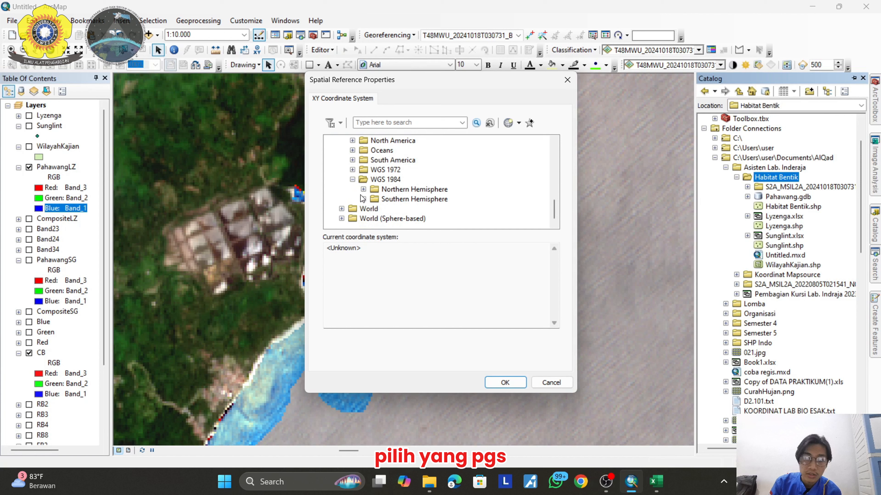
{"action": "left_click", "coordinate": [363, 198]}
{"action": "scroll", "coordinate": [430, 212], "scroll_direction": "down", "scroll_amount": 4}
{"action": "scroll", "coordinate": [430, 212], "scroll_direction": "down", "scroll_amount": 8}
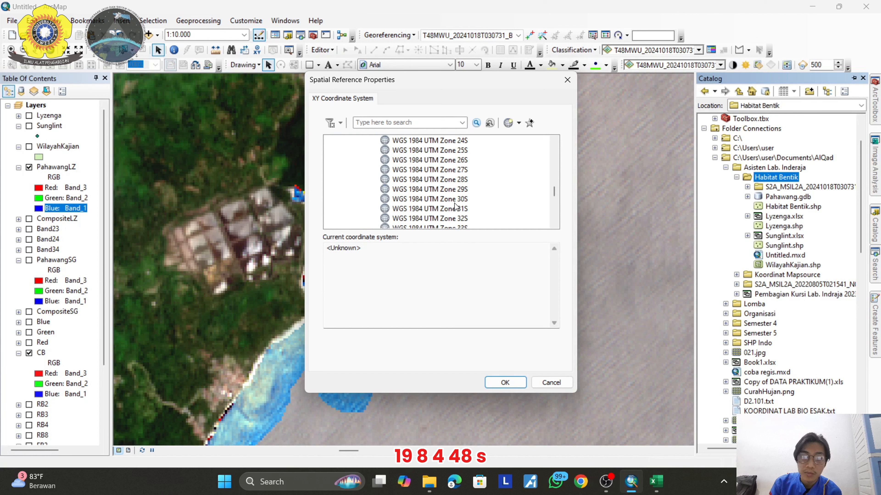
{"action": "scroll", "coordinate": [455, 206], "scroll_direction": "down", "scroll_amount": 2}
{"action": "left_click", "coordinate": [459, 199]}
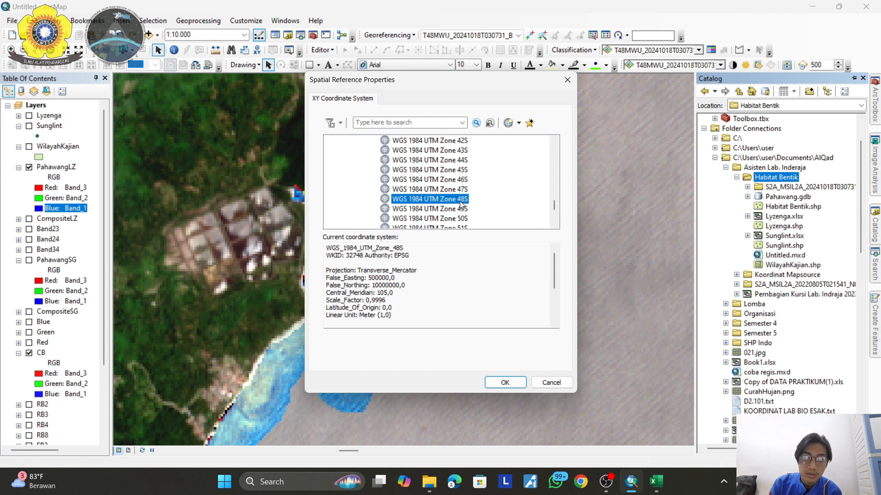
{"action": "left_click", "coordinate": [512, 380]}
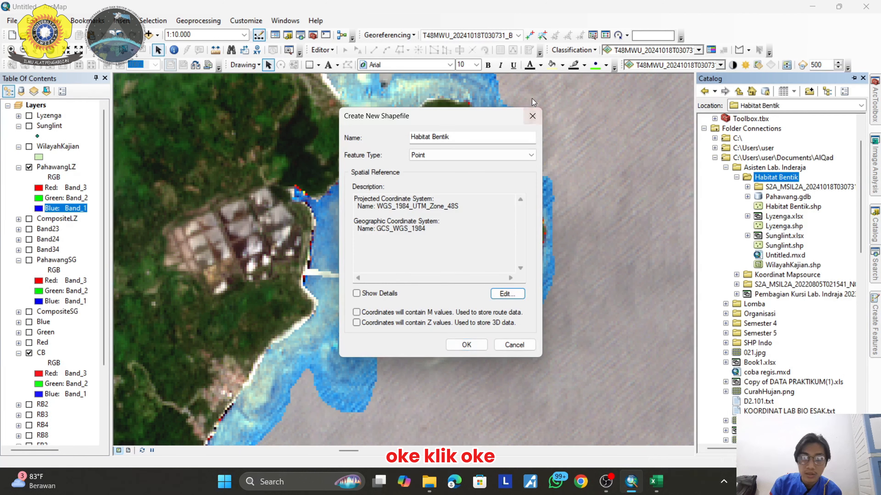
{"action": "left_click", "coordinate": [529, 119]}
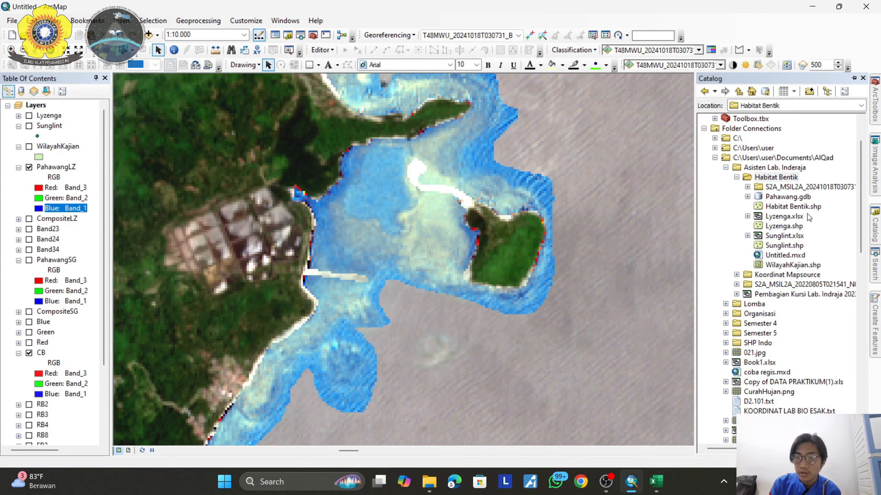
Add the existing Habitat Bentik.shp from the Habitat Bentik folder as the top layer of the map.
{"action": "left_click_drag", "start_coordinate": [797, 207], "coordinate": [42, 113]}
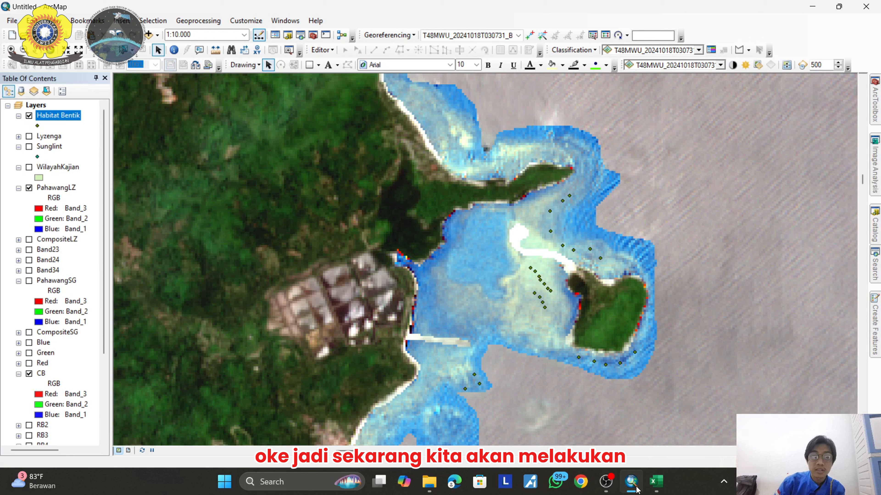
{"action": "mouse_move", "coordinate": [594, 490]}
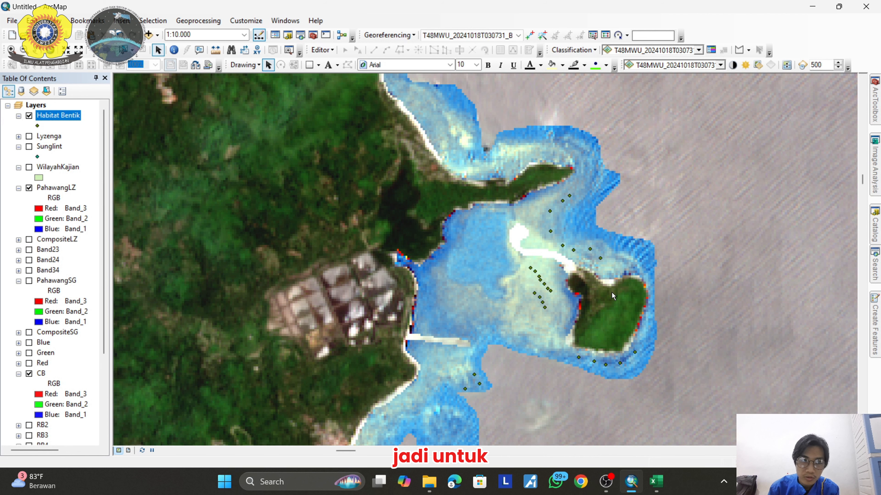
{"action": "left_click_drag", "start_coordinate": [611, 291], "coordinate": [629, 273]}
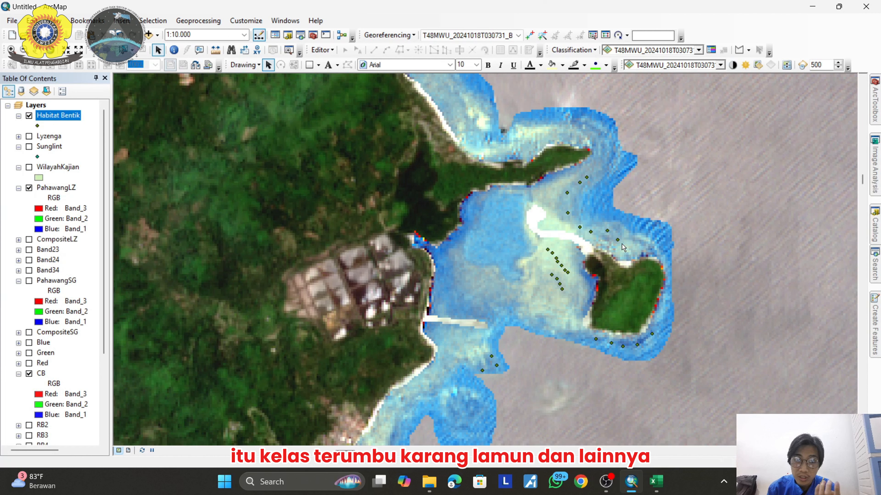
Start an edit session on the map for the Habitat Bentik point layer.
{"action": "left_click", "coordinate": [322, 49]}
{"action": "left_click", "coordinate": [354, 64]}
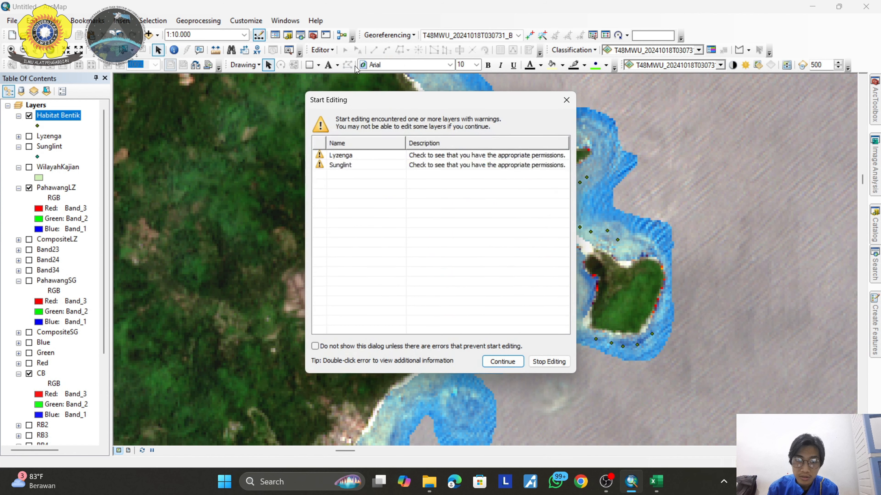
{"action": "left_click", "coordinate": [566, 100]}
{"action": "left_click_drag", "start_coordinate": [566, 296], "coordinate": [569, 268]}
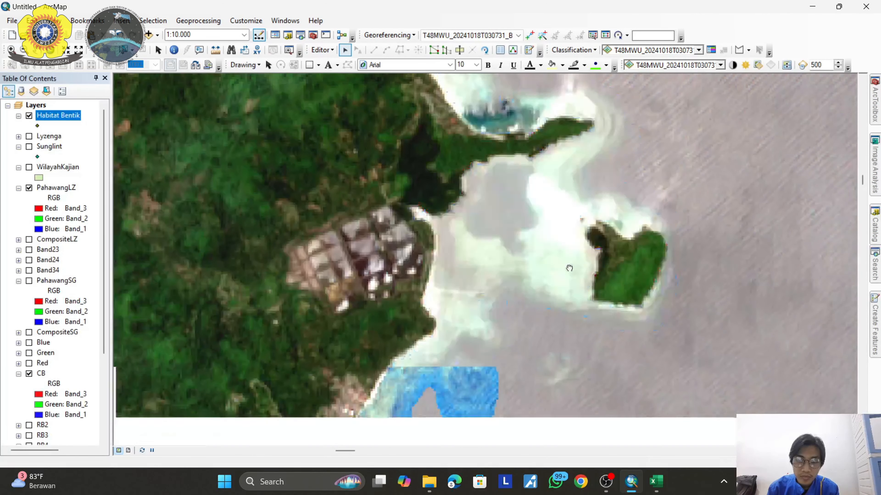
{"action": "scroll", "coordinate": [564, 239], "scroll_direction": "up", "scroll_amount": 2}
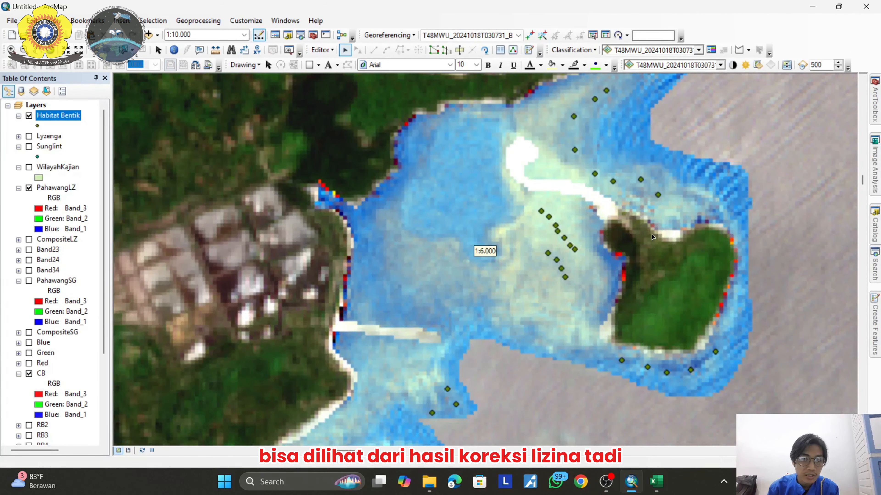
{"action": "left_click_drag", "start_coordinate": [655, 233], "coordinate": [621, 251]}
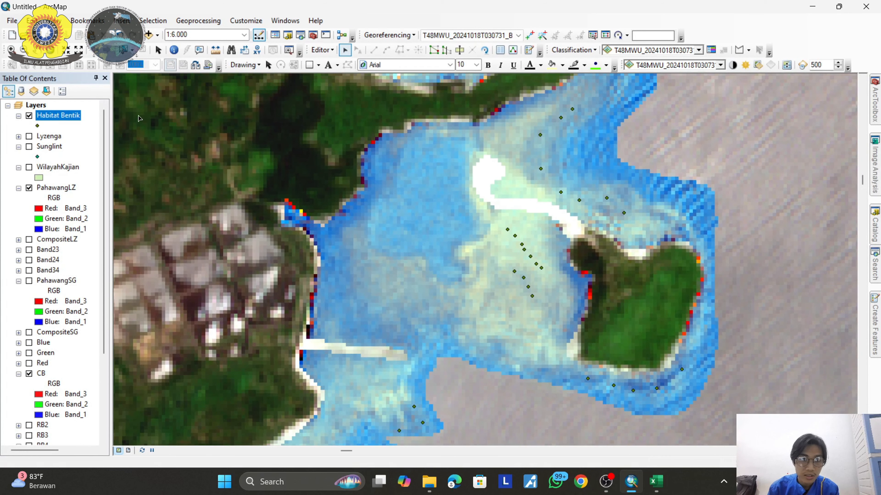
{"action": "left_click_drag", "start_coordinate": [566, 225], "coordinate": [523, 225]}
{"action": "scroll", "coordinate": [514, 305], "scroll_direction": "down", "scroll_amount": 1}
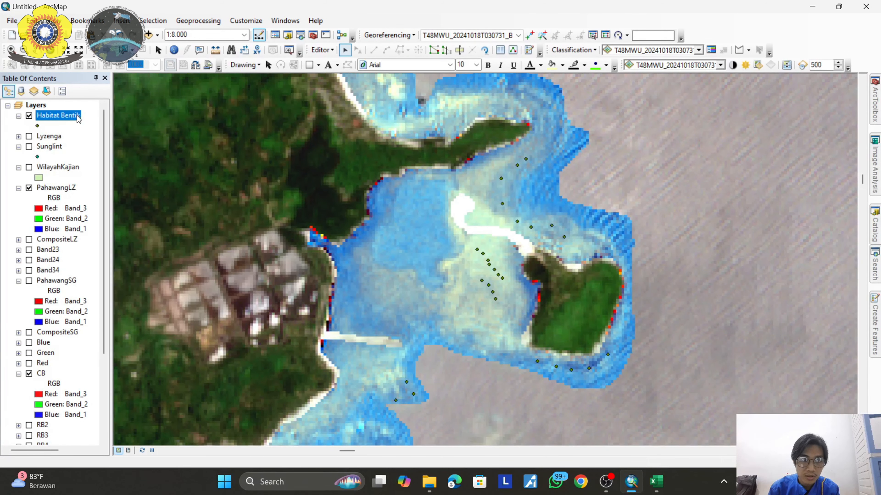
Turn on labels for the Habitat Bentik points so each sample shows its class name on the map.
{"action": "right_click", "coordinate": [78, 119]}
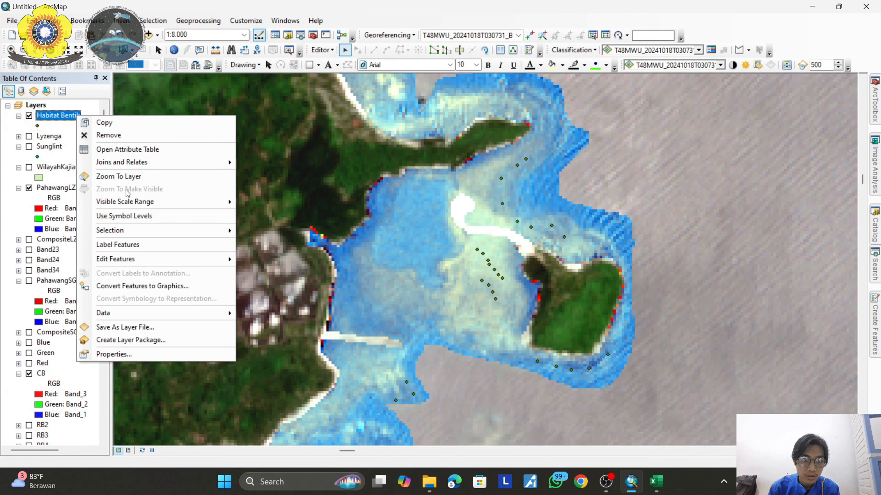
{"action": "left_click", "coordinate": [125, 244]}
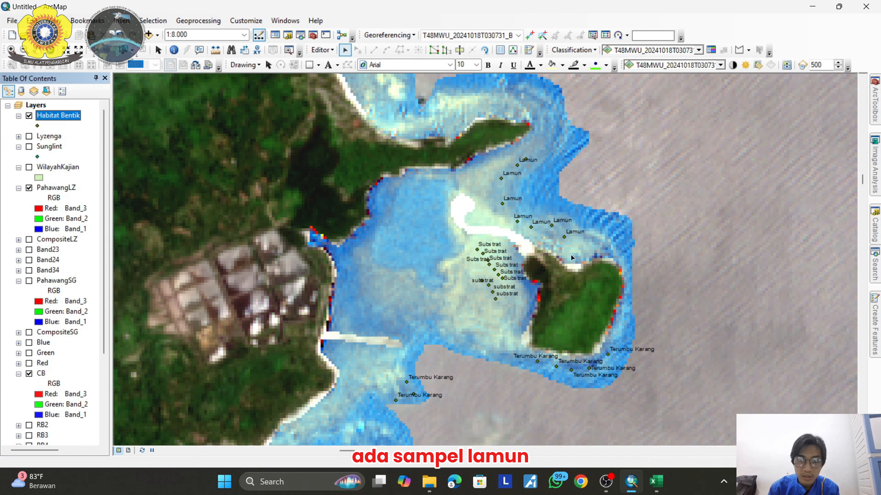
{"action": "left_click_drag", "start_coordinate": [505, 273], "coordinate": [485, 256]}
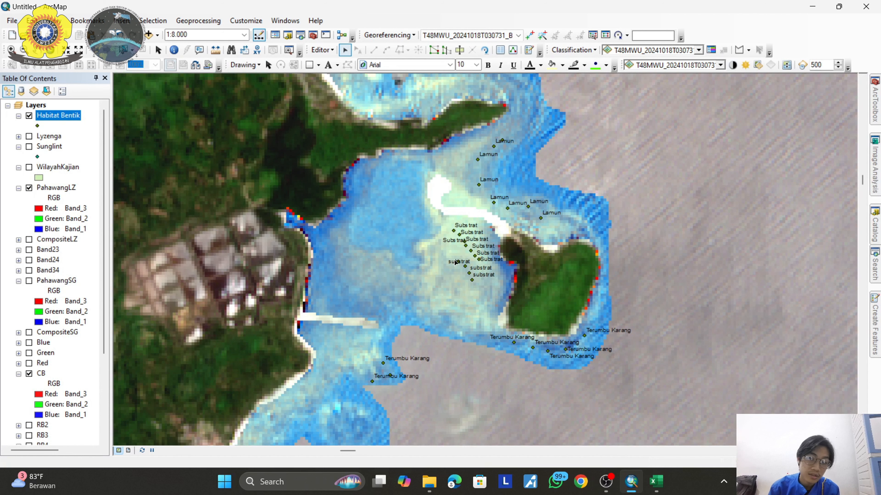
{"action": "scroll", "coordinate": [456, 263], "scroll_direction": "up", "scroll_amount": 1}
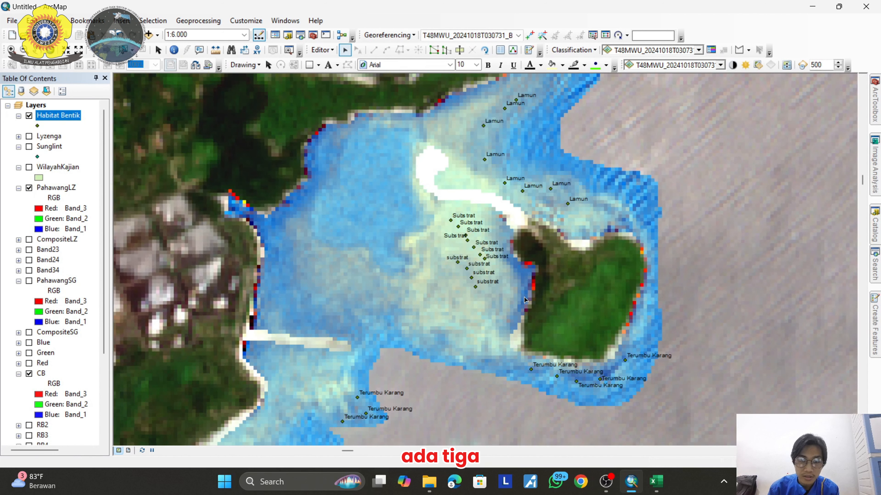
{"action": "left_click_drag", "start_coordinate": [523, 296], "coordinate": [507, 275]}
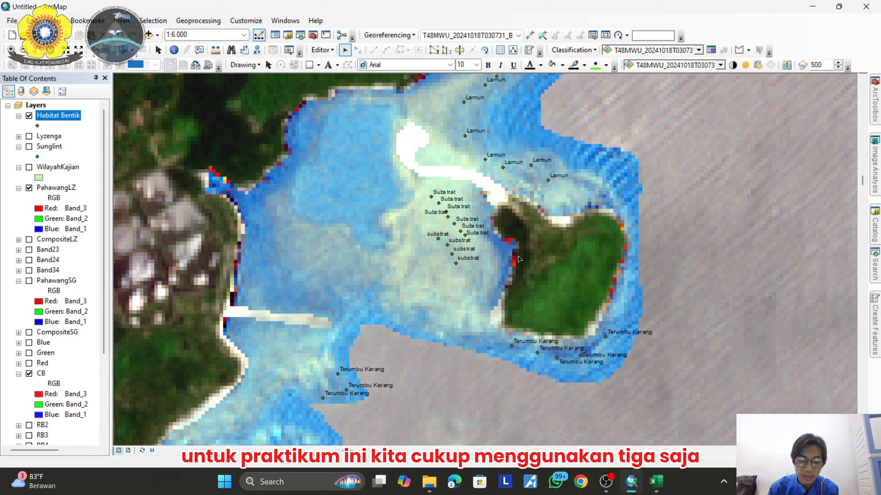
{"action": "left_click_drag", "start_coordinate": [515, 260], "coordinate": [499, 278]}
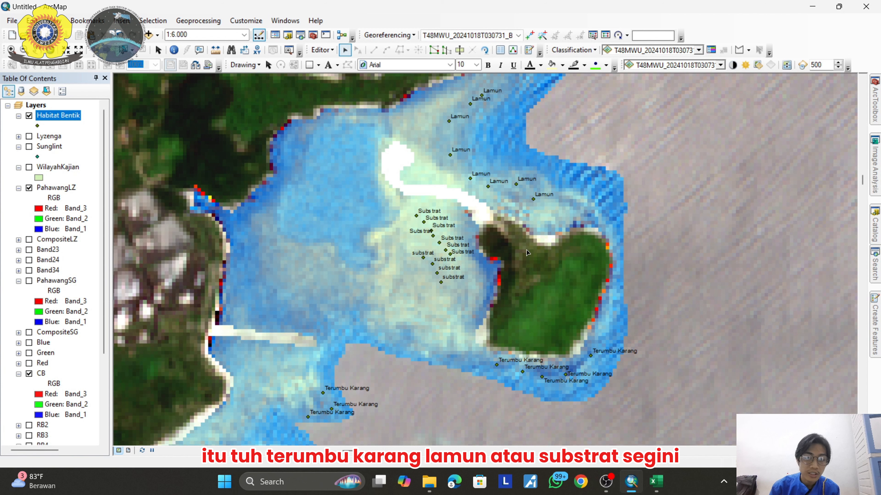
Examine how the Substrat and Lamun sample points are distributed around the sand spit and the northern headland.
{"action": "scroll", "coordinate": [470, 257], "scroll_direction": "down", "scroll_amount": 2}
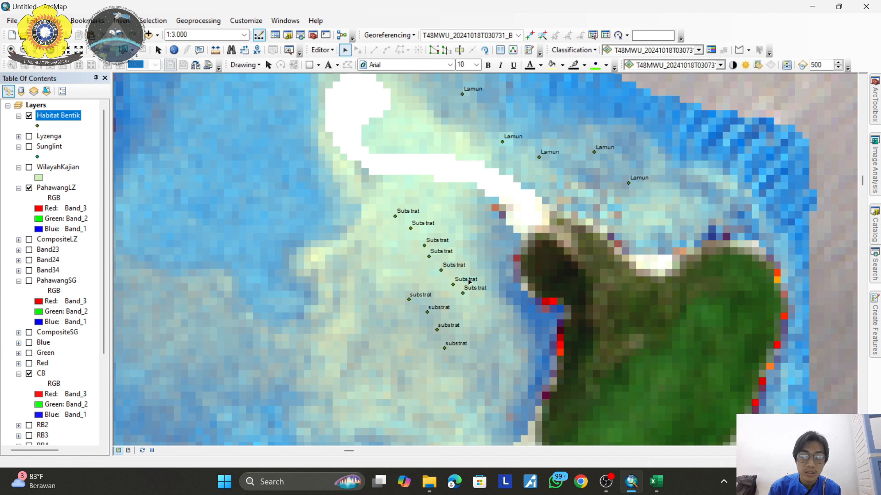
{"action": "scroll", "coordinate": [468, 281], "scroll_direction": "down", "scroll_amount": 2}
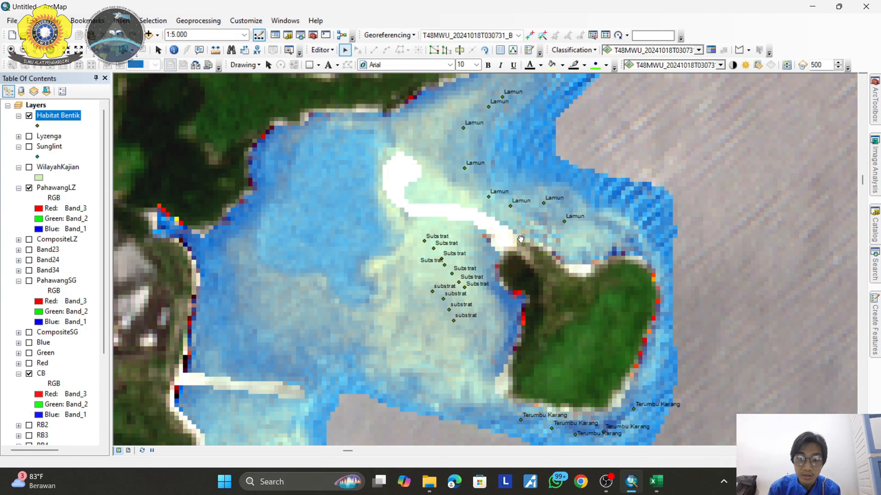
{"action": "left_click_drag", "start_coordinate": [540, 271], "coordinate": [490, 269]}
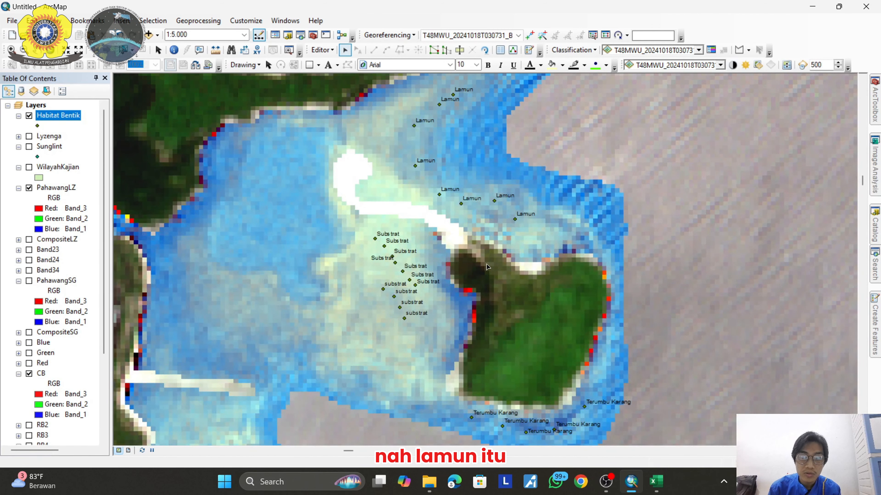
{"action": "left_click_drag", "start_coordinate": [447, 183], "coordinate": [470, 271]}
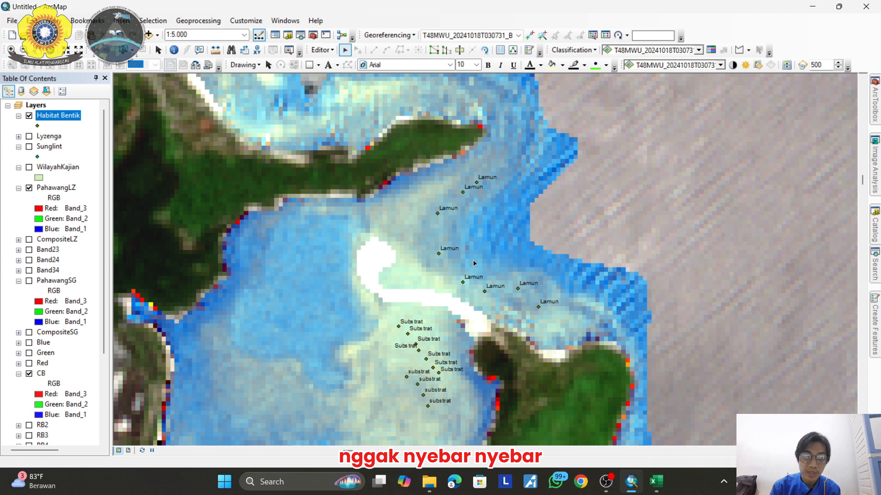
{"action": "left_click_drag", "start_coordinate": [422, 267], "coordinate": [531, 210]}
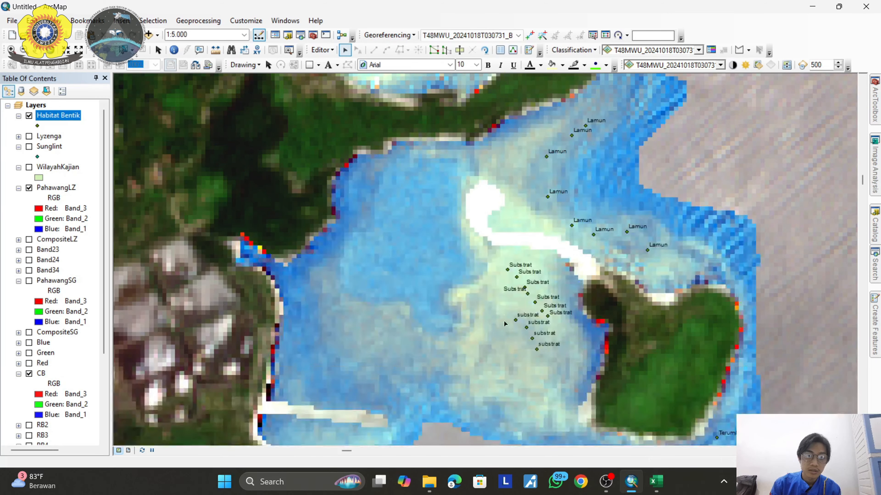
{"action": "left_click_drag", "start_coordinate": [508, 338], "coordinate": [462, 370]}
{"action": "left_click_drag", "start_coordinate": [502, 202], "coordinate": [485, 252]}
{"action": "scroll", "coordinate": [522, 201], "scroll_direction": "up", "scroll_amount": 2}
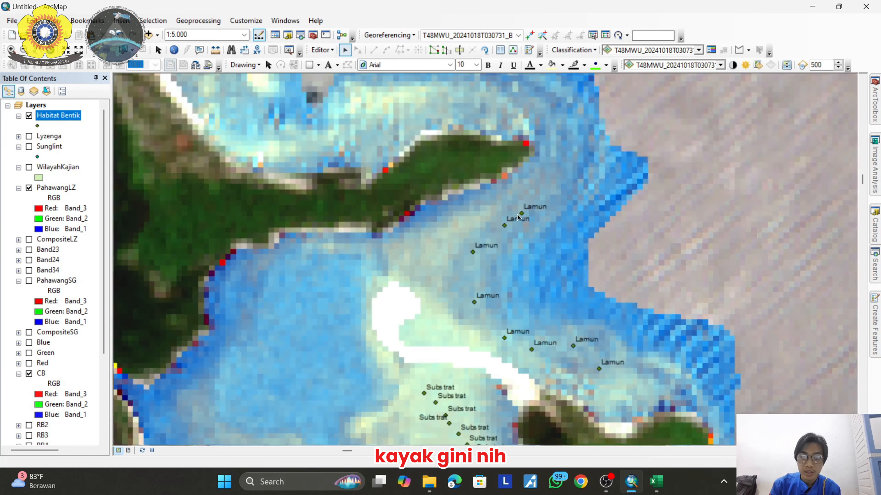
{"action": "left_click_drag", "start_coordinate": [522, 200], "coordinate": [522, 255]}
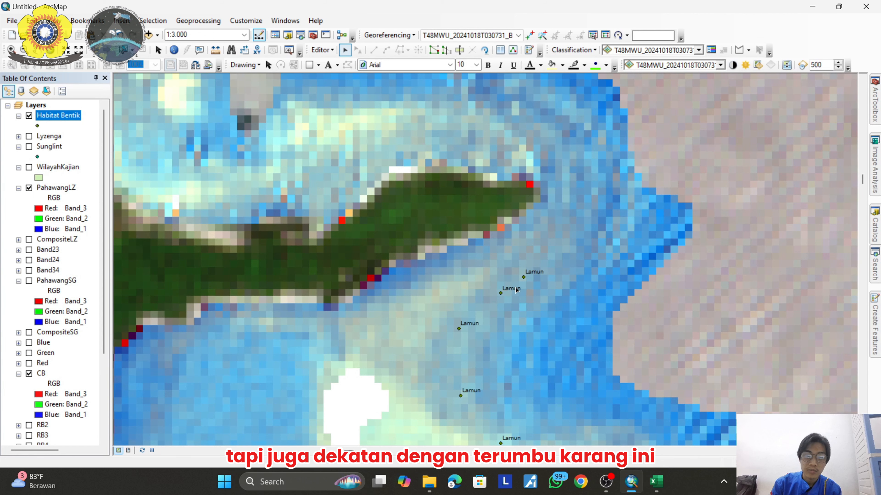
{"action": "scroll", "coordinate": [521, 285], "scroll_direction": "up", "scroll_amount": 2}
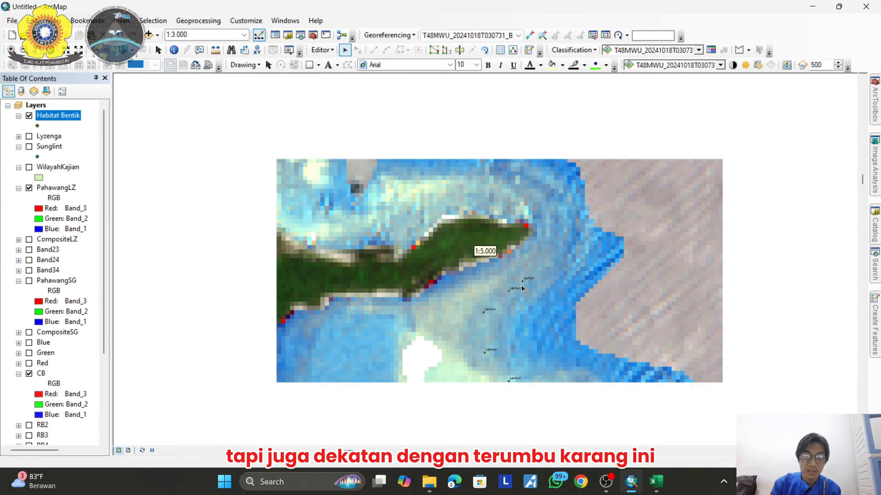
{"action": "scroll", "coordinate": [521, 285], "scroll_direction": "up", "scroll_amount": 1}
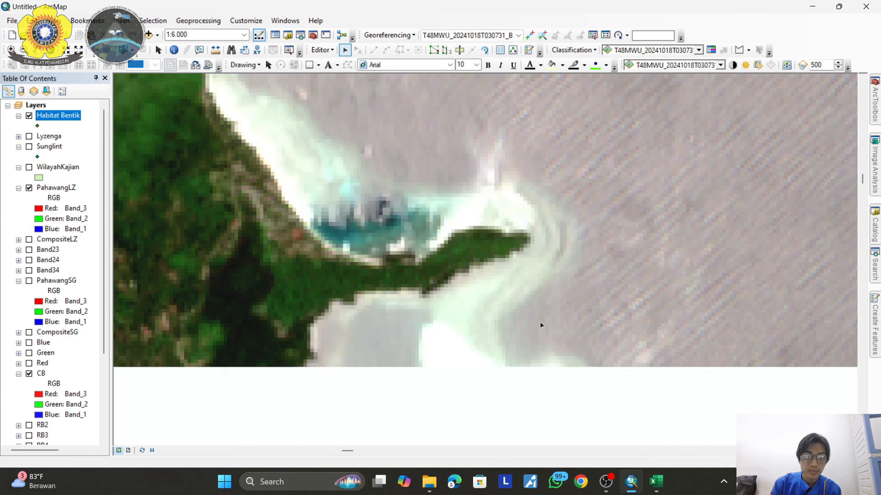
Inspect the shallow water along the coast north of the headland and compare it with the Lamun sample area.
{"action": "left_click_drag", "start_coordinate": [419, 263], "coordinate": [564, 349]}
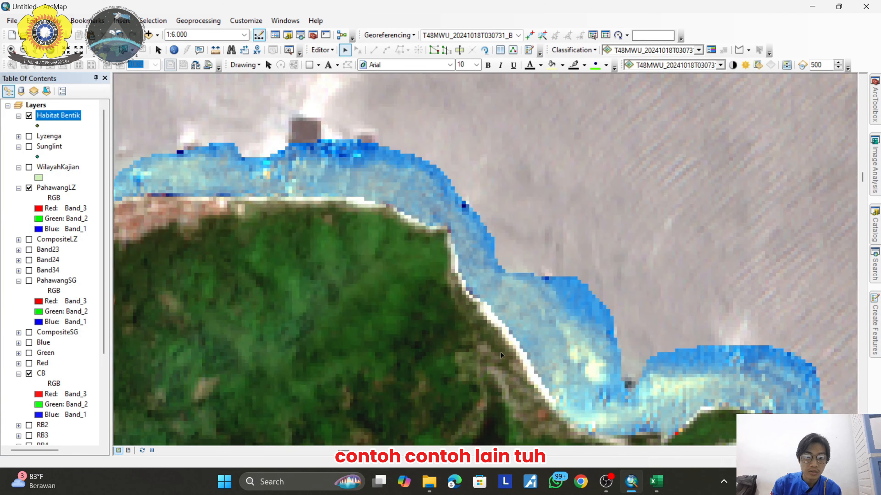
{"action": "left_click_drag", "start_coordinate": [500, 353], "coordinate": [409, 258]}
{"action": "left_click_drag", "start_coordinate": [475, 304], "coordinate": [469, 274]}
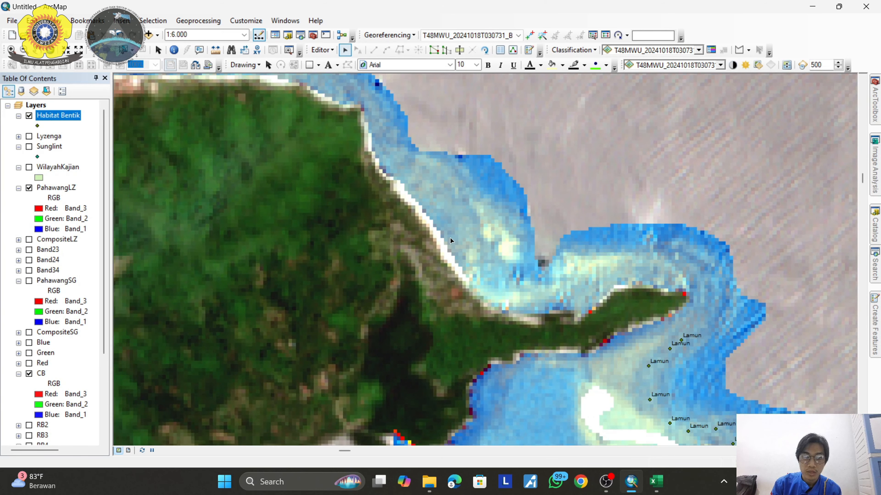
{"action": "scroll", "coordinate": [450, 238], "scroll_direction": "down", "scroll_amount": 4}
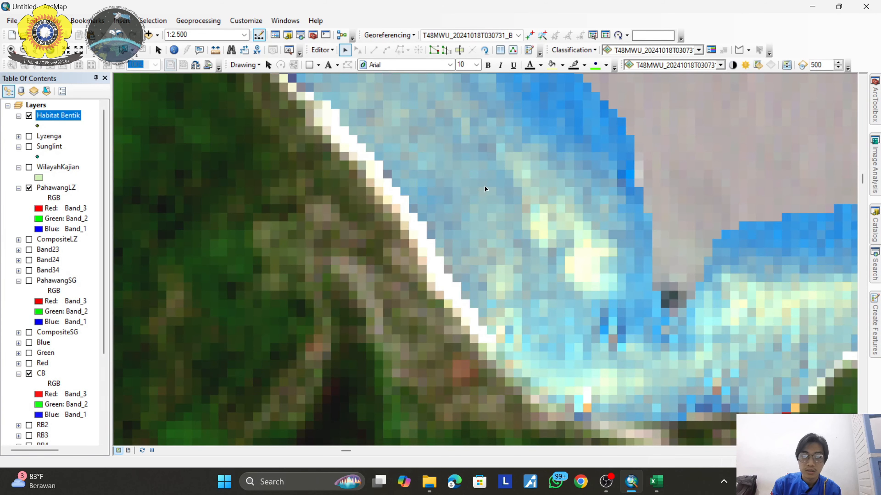
{"action": "scroll", "coordinate": [478, 228], "scroll_direction": "up", "scroll_amount": 2}
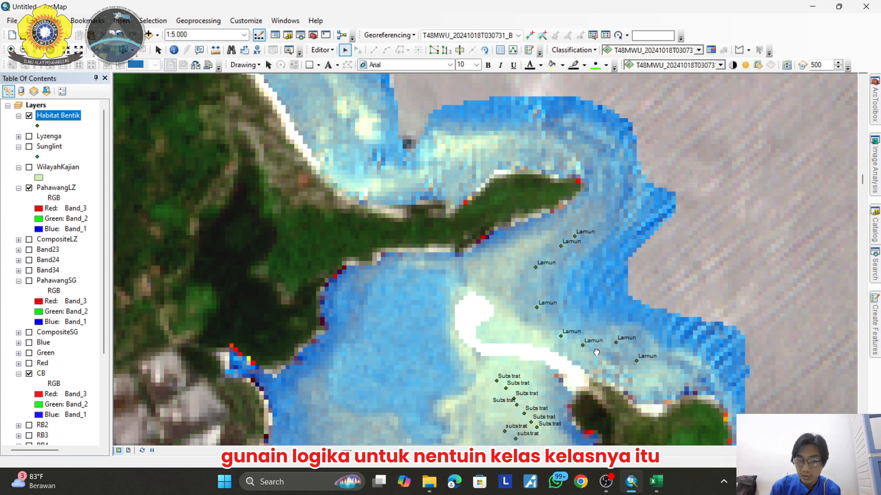
{"action": "left_click_drag", "start_coordinate": [594, 349], "coordinate": [537, 262]}
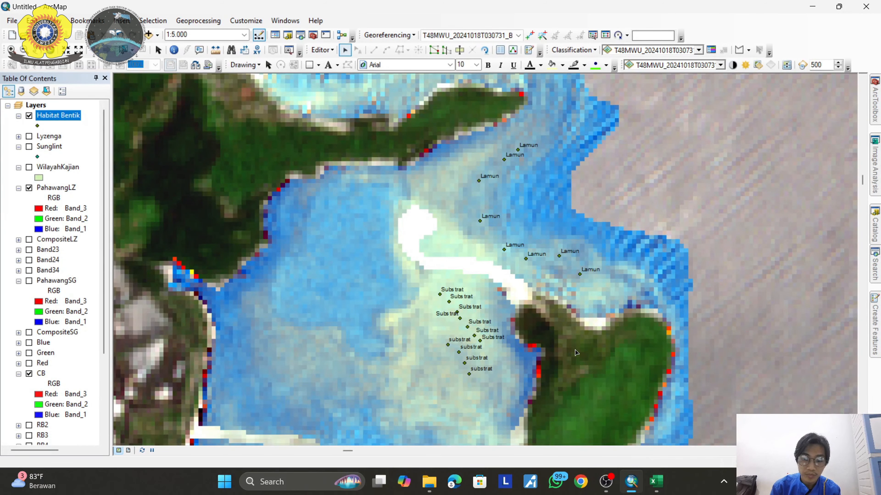
{"action": "left_click_drag", "start_coordinate": [577, 357], "coordinate": [538, 350]}
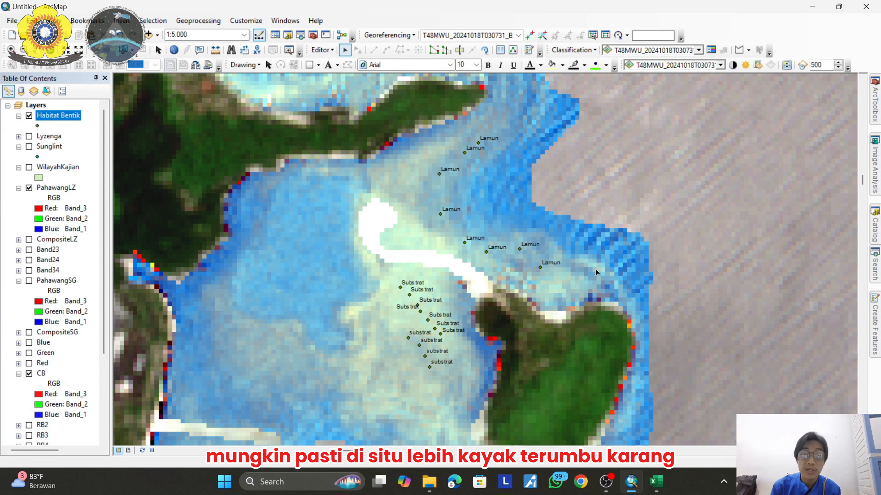
Examine the Terumbu Karang sample points along the small island's southern reef edge and south of the jetty.
{"action": "left_click_drag", "start_coordinate": [595, 269], "coordinate": [532, 194]}
{"action": "left_click_drag", "start_coordinate": [508, 356], "coordinate": [498, 262]}
{"action": "scroll", "coordinate": [477, 310], "scroll_direction": "up", "scroll_amount": 1}
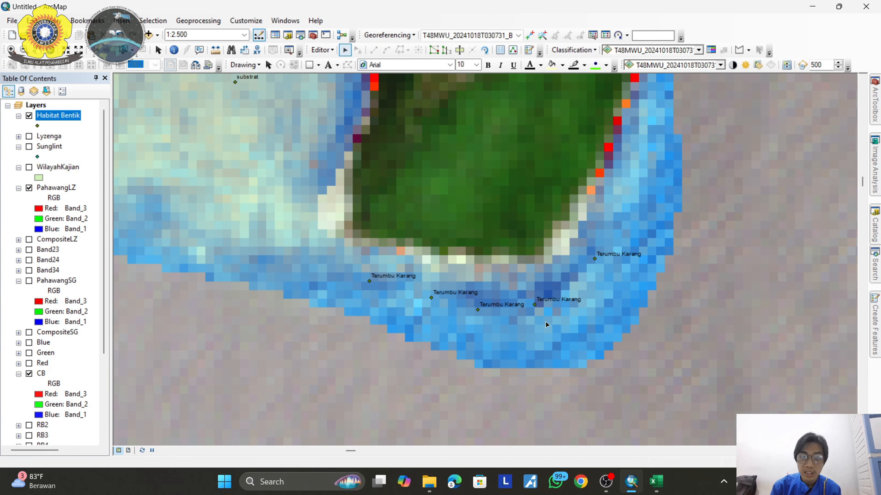
{"action": "left_click_drag", "start_coordinate": [574, 285], "coordinate": [584, 299]}
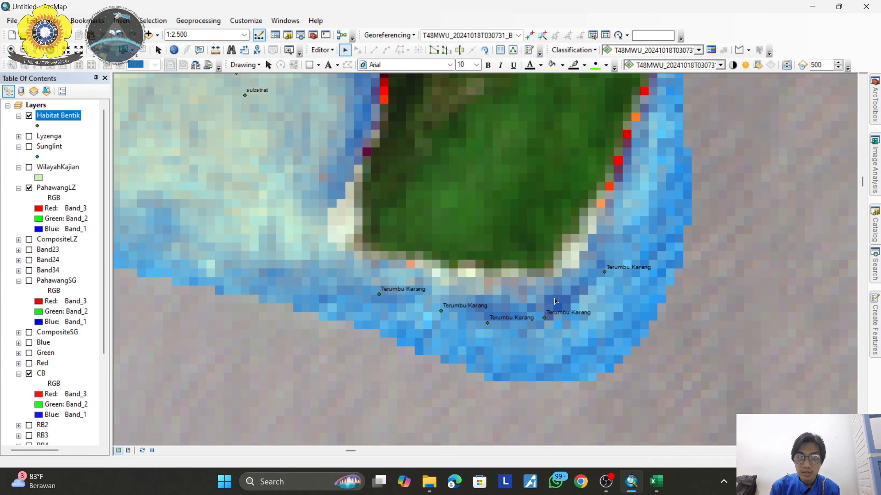
{"action": "left_click_drag", "start_coordinate": [495, 308], "coordinate": [564, 299]}
{"action": "left_click_drag", "start_coordinate": [456, 288], "coordinate": [717, 260]}
{"action": "left_click_drag", "start_coordinate": [435, 238], "coordinate": [596, 218]}
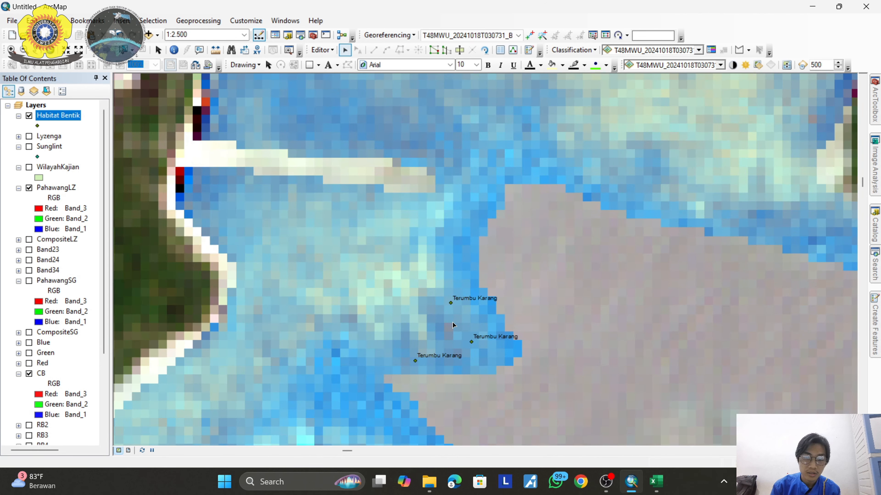
{"action": "scroll", "coordinate": [452, 322], "scroll_direction": "up", "scroll_amount": 3}
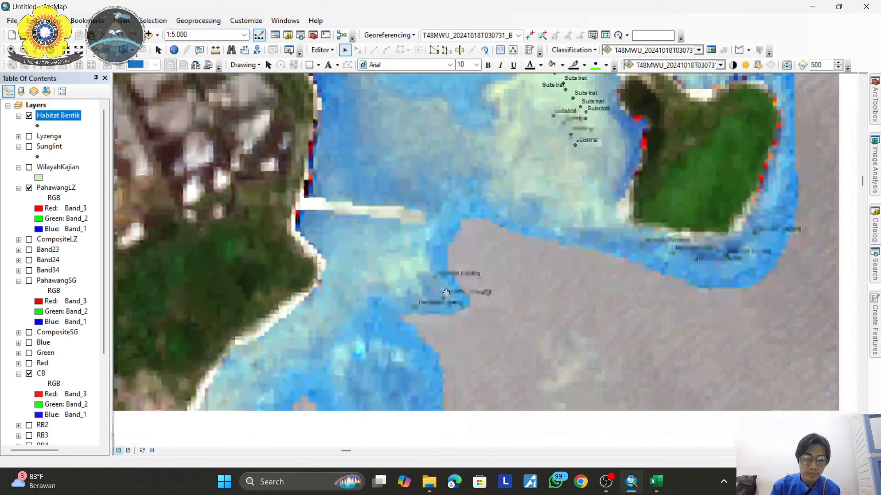
Hide the PahawangLZ layer to compare the sample locations with the CB image, and show it again.
{"action": "left_click", "coordinate": [29, 188]}
{"action": "scroll", "coordinate": [63, 278], "scroll_direction": "down", "scroll_amount": 4}
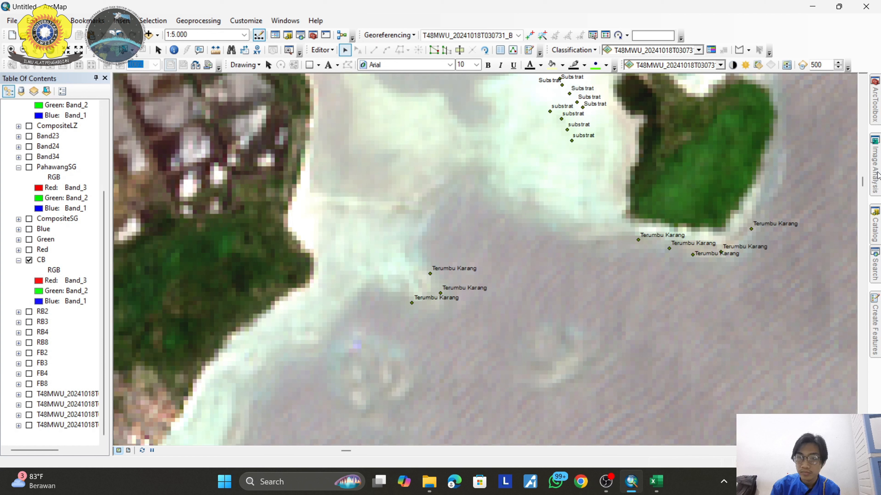
{"action": "scroll", "coordinate": [50, 175], "scroll_direction": "up", "scroll_amount": 4}
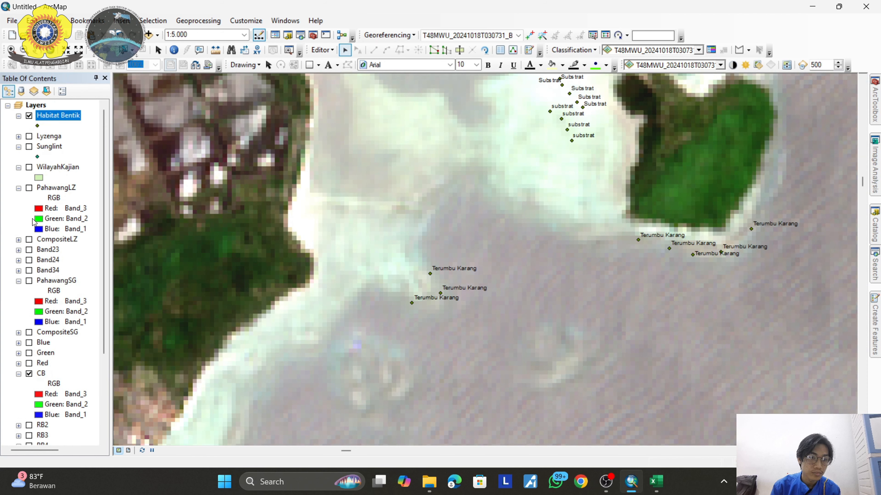
{"action": "left_click", "coordinate": [29, 188]}
{"action": "scroll", "coordinate": [721, 184], "scroll_direction": "down", "scroll_amount": 2}
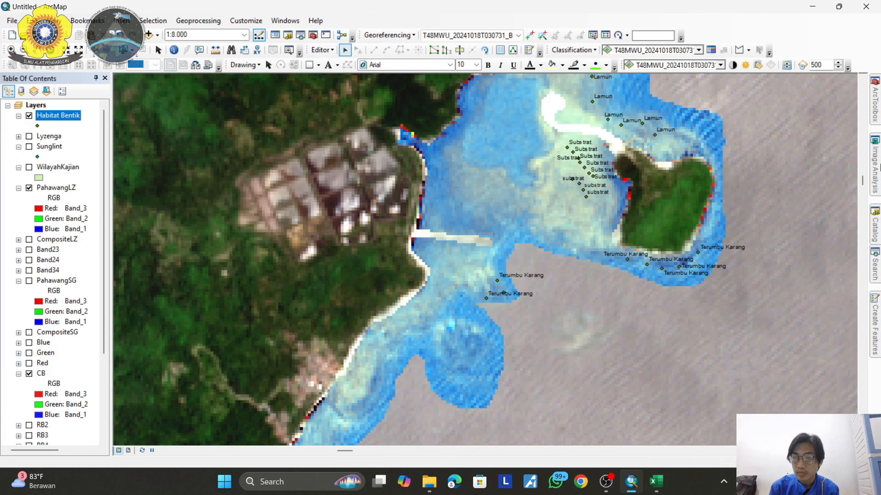
Raise the contrast of the PahawangLZ layer to 36 in Image Analysis.
{"action": "left_click", "coordinate": [871, 163]}
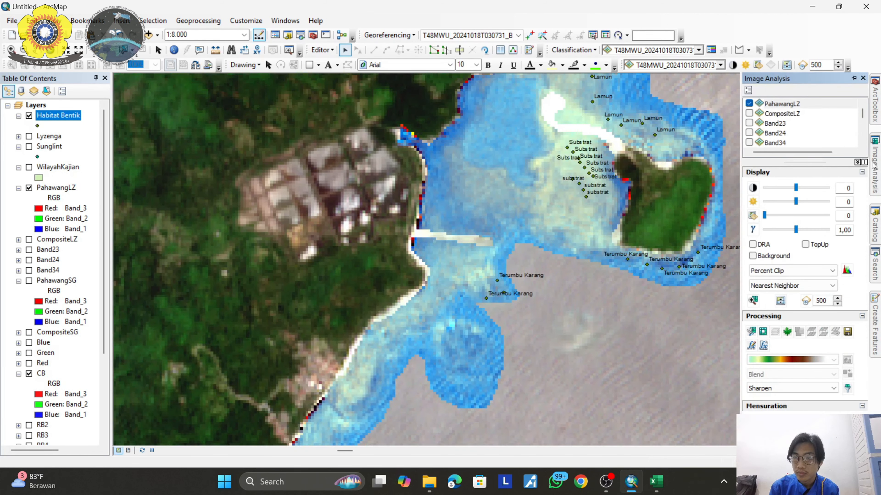
{"action": "left_click", "coordinate": [789, 105]}
{"action": "left_click", "coordinate": [814, 189]}
{"action": "left_click", "coordinate": [813, 191]}
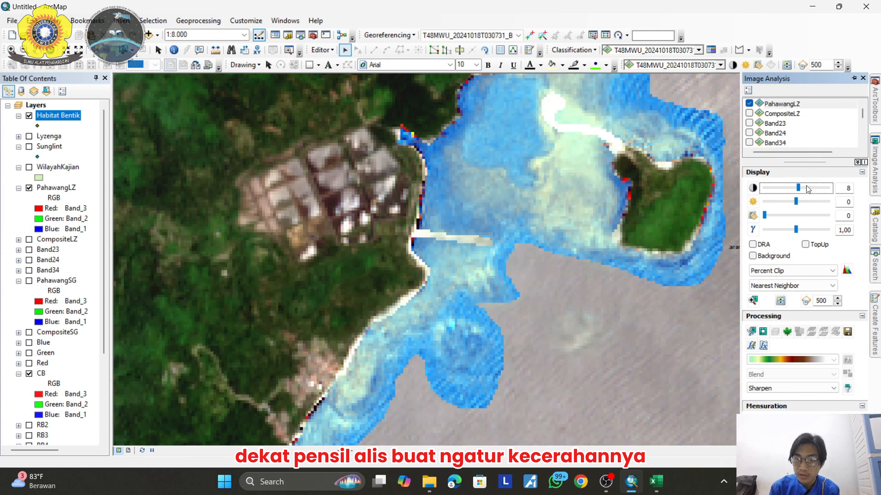
{"action": "left_click", "coordinate": [813, 192]}
{"action": "left_click", "coordinate": [811, 188]}
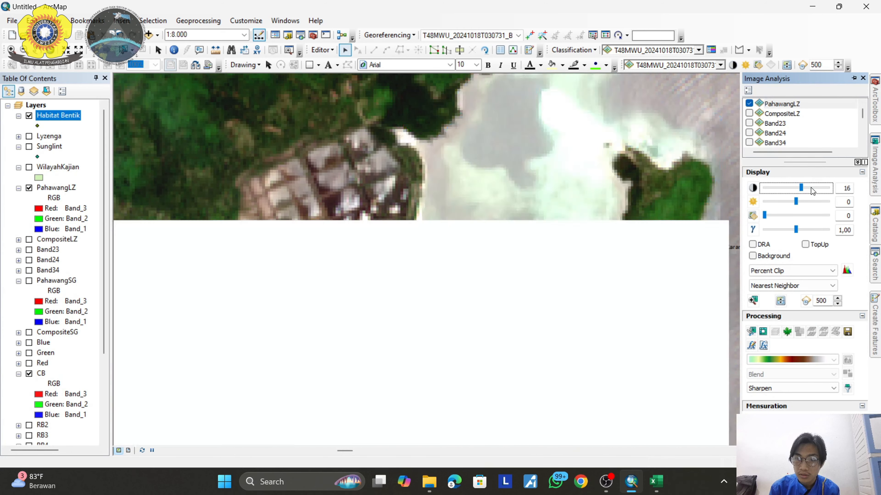
{"action": "left_click", "coordinate": [810, 187]}
{"action": "left_click", "coordinate": [811, 187]}
{"action": "left_click", "coordinate": [810, 188]}
{"action": "left_click", "coordinate": [810, 188]}
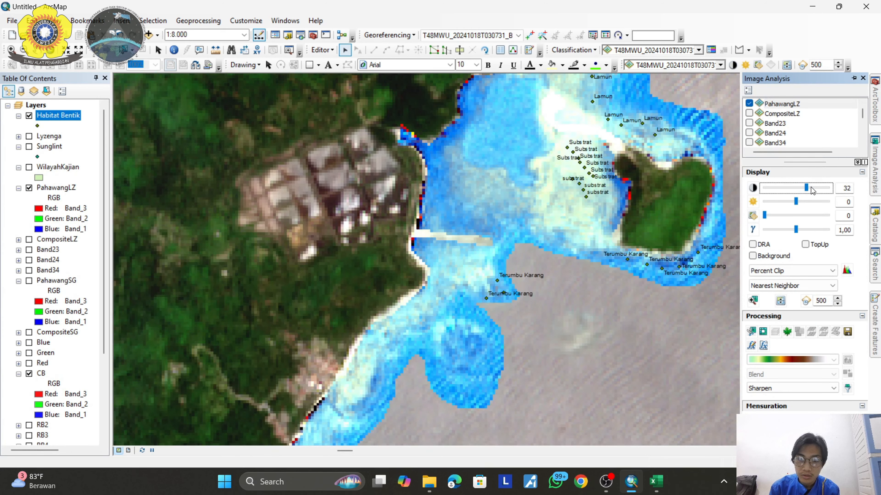
{"action": "left_click", "coordinate": [811, 188]}
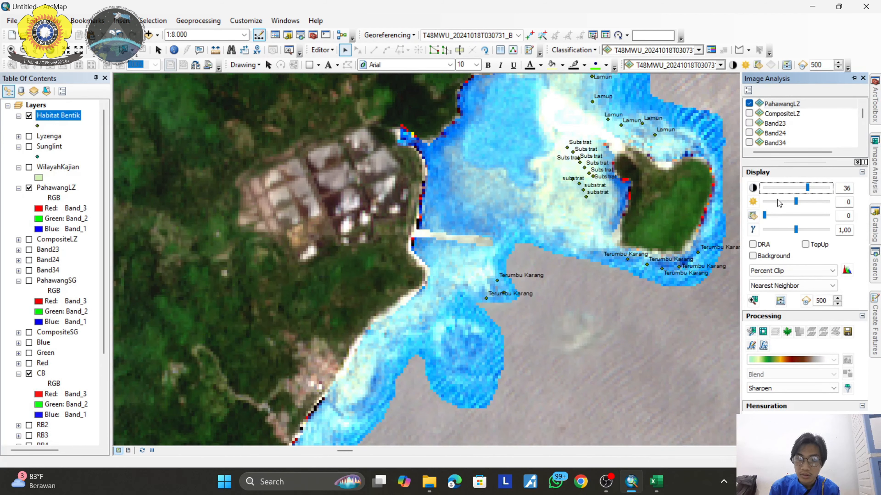
Compare the tones under the Terumbu Karang, Substrat and Lamun points on the contrast-enhanced PahawangLZ image.
{"action": "scroll", "coordinate": [586, 229], "scroll_direction": "up", "scroll_amount": 3}
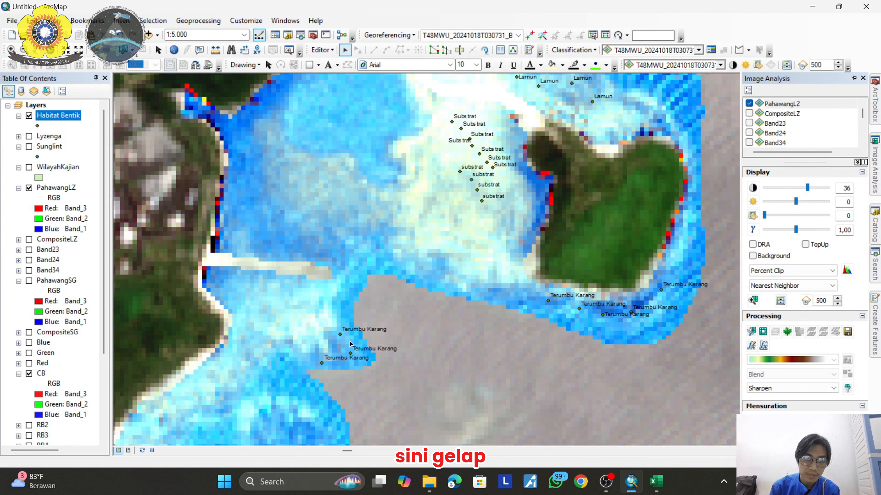
{"action": "left_click_drag", "start_coordinate": [348, 325], "coordinate": [320, 386]}
{"action": "left_click_drag", "start_coordinate": [430, 194], "coordinate": [415, 257]}
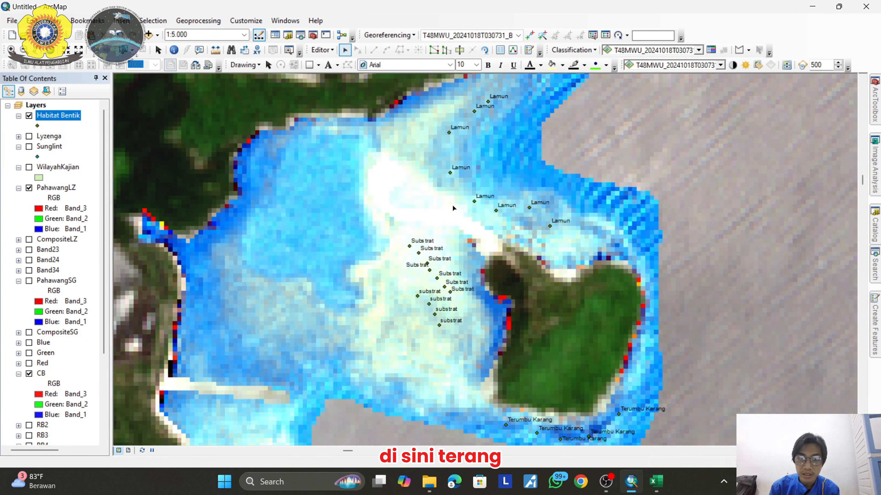
Open the attribute table of the Habitat Bentik layer and check the Id values of the Substrat records.
{"action": "left_click_drag", "start_coordinate": [453, 153], "coordinate": [445, 255]}
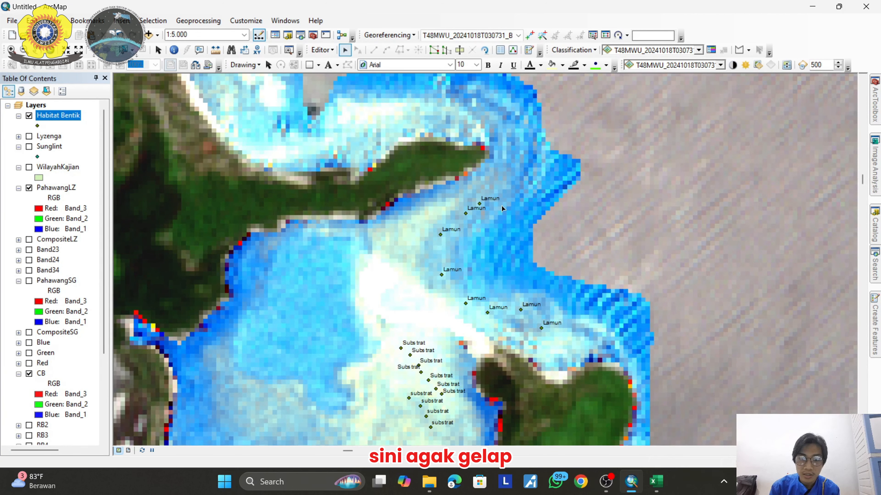
{"action": "left_click_drag", "start_coordinate": [487, 374], "coordinate": [509, 280]}
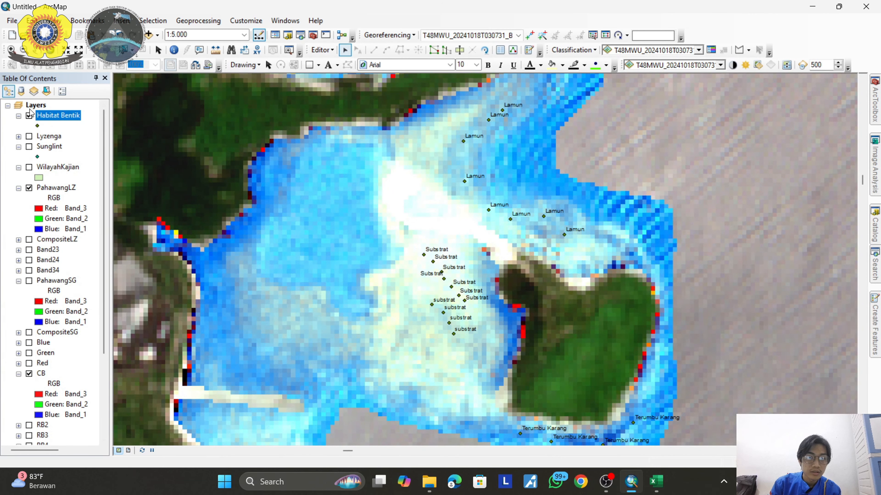
{"action": "right_click", "coordinate": [46, 115]}
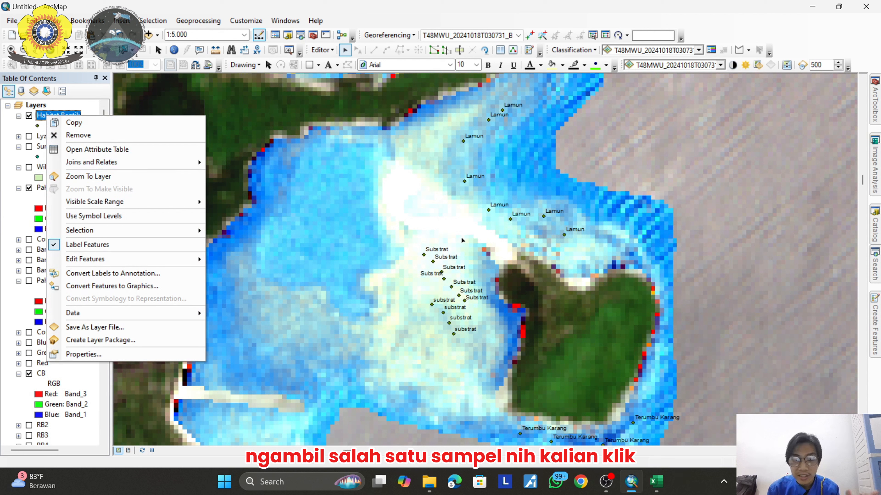
{"action": "left_click", "coordinate": [129, 149]}
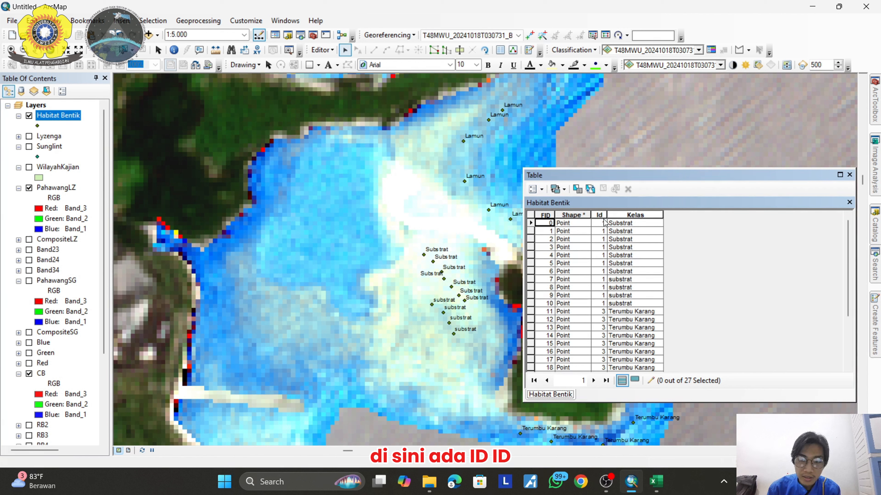
{"action": "type", "text": "1"}
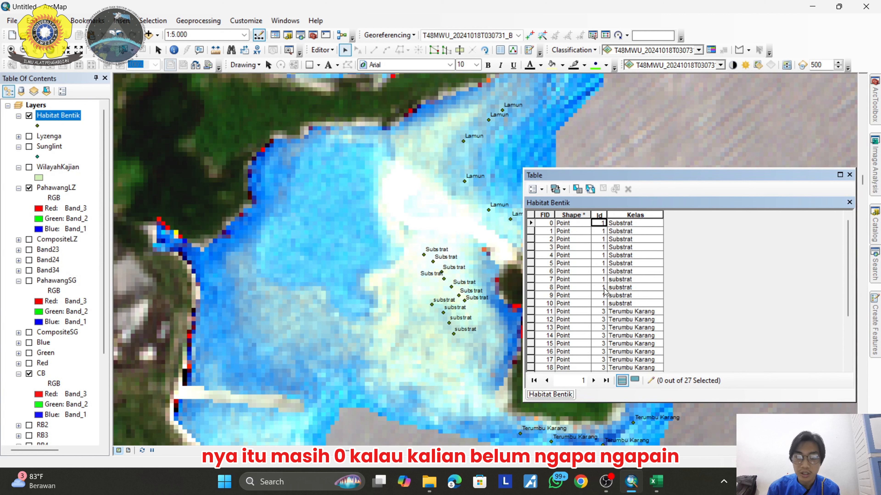
{"action": "left_click", "coordinate": [602, 303]}
{"action": "left_click", "coordinate": [602, 233]}
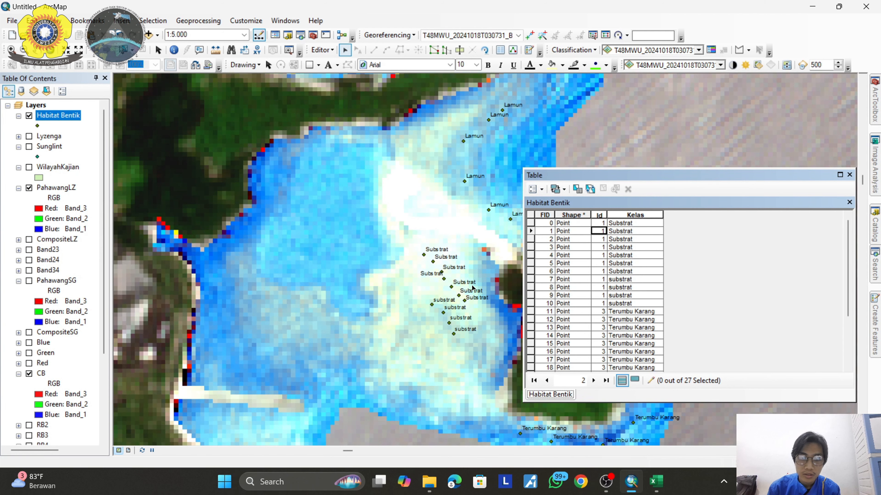
Select all Substrat points between the jetty and the small island and calculate their Id as 1 with the Field Calculator.
{"action": "left_click_drag", "start_coordinate": [472, 288], "coordinate": [429, 277]}
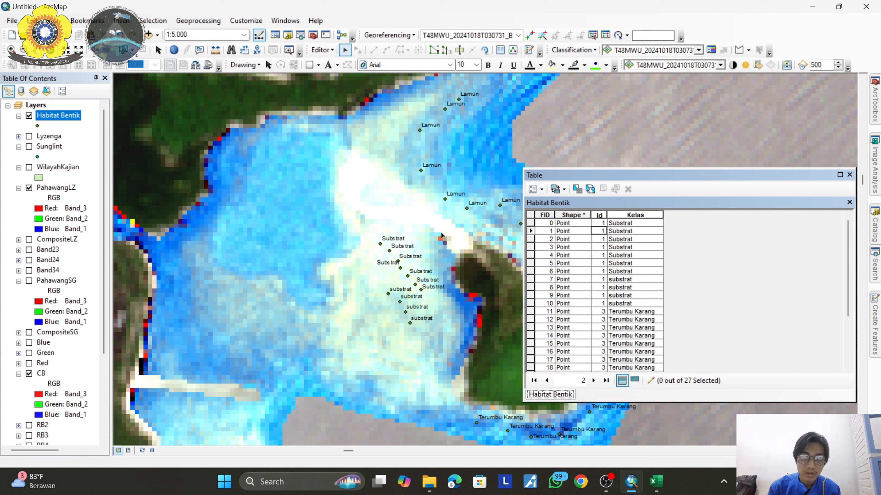
{"action": "left_click", "coordinate": [345, 51]}
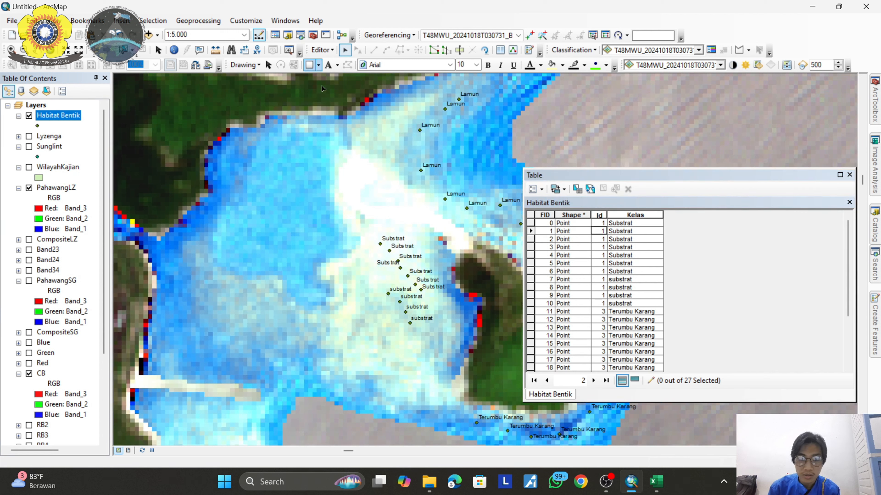
{"action": "left_click_drag", "start_coordinate": [447, 340], "coordinate": [349, 216]}
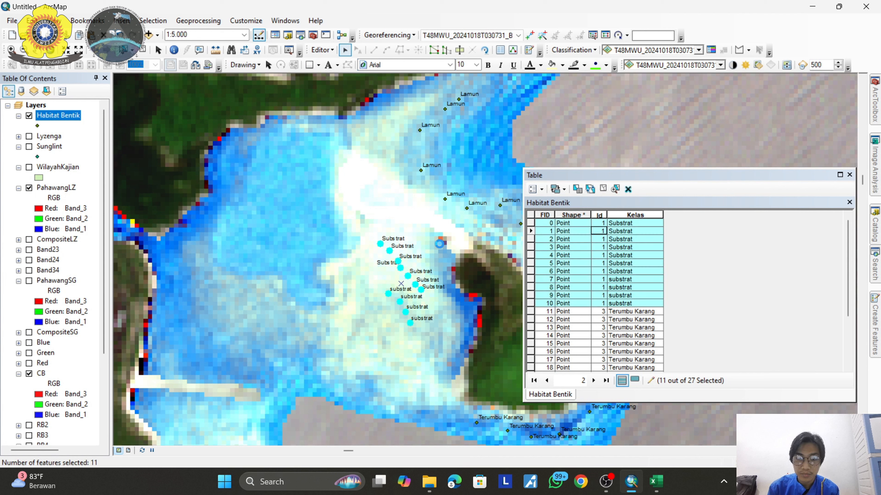
{"action": "left_click", "coordinate": [439, 247]}
{"action": "left_click_drag", "start_coordinate": [533, 223], "coordinate": [544, 304]}
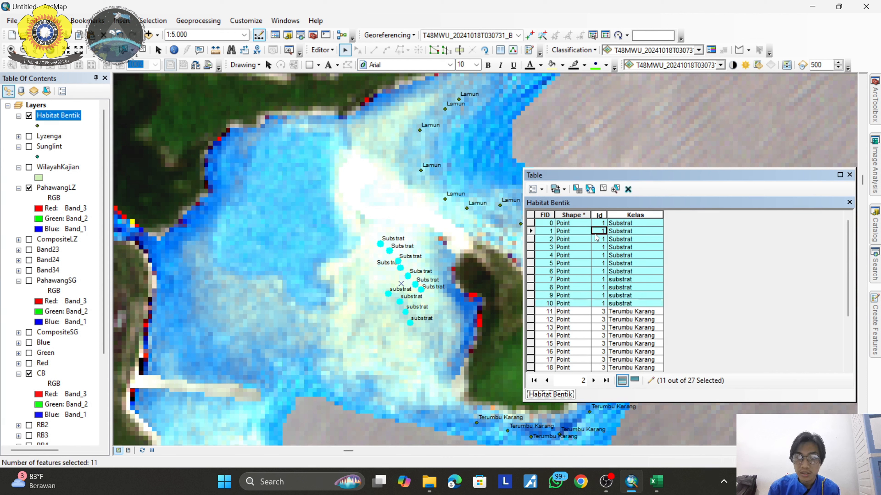
{"action": "right_click", "coordinate": [598, 215]}
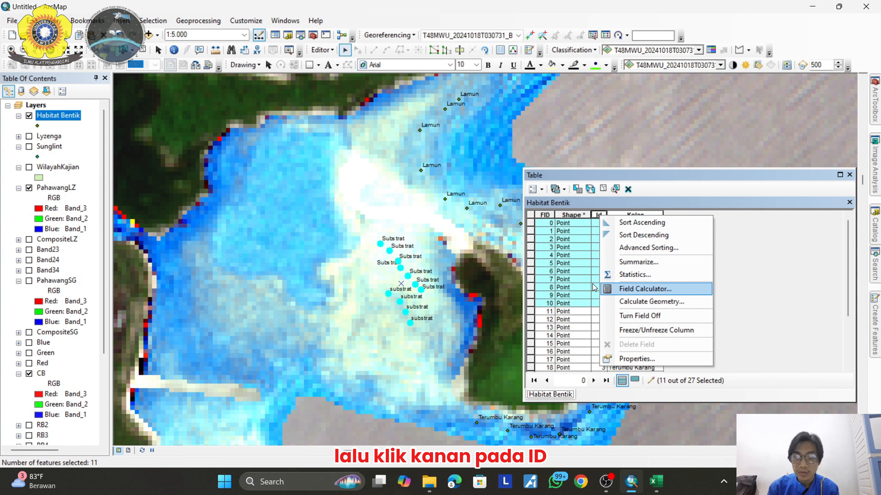
{"action": "left_click", "coordinate": [642, 289]}
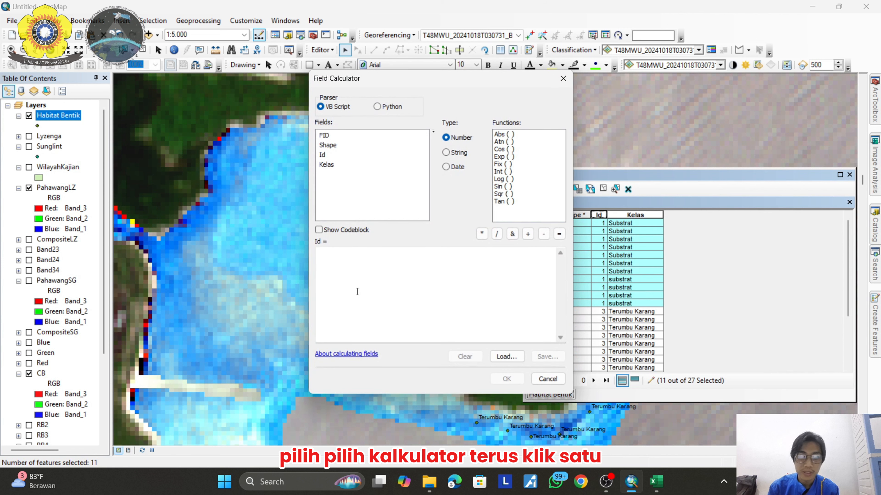
{"action": "left_click", "coordinate": [375, 277]}
{"action": "type", "text": "1"}
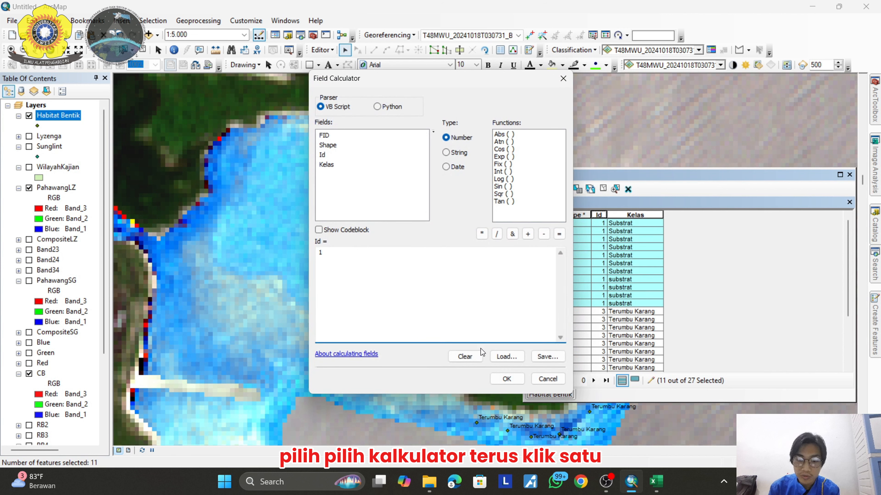
{"action": "left_click", "coordinate": [507, 379]}
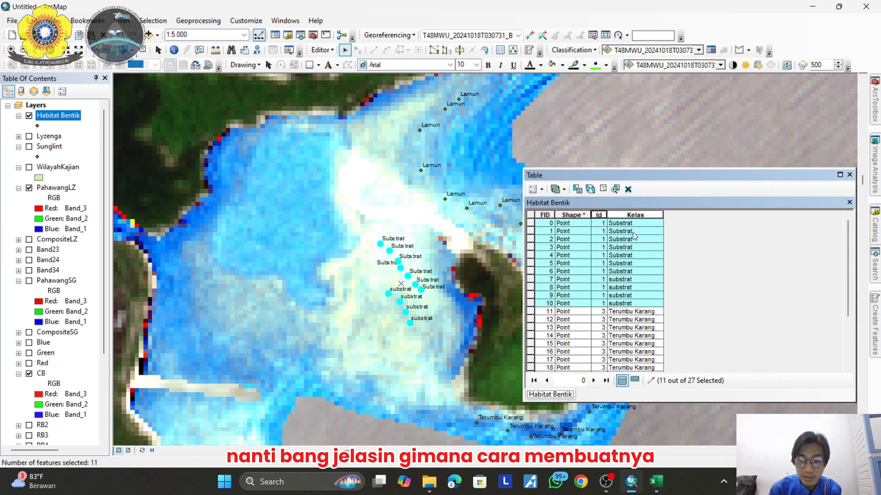
Review the Kelas and Id values of the selected Substrat records, and clear the selection.
{"action": "left_click", "coordinate": [640, 215]}
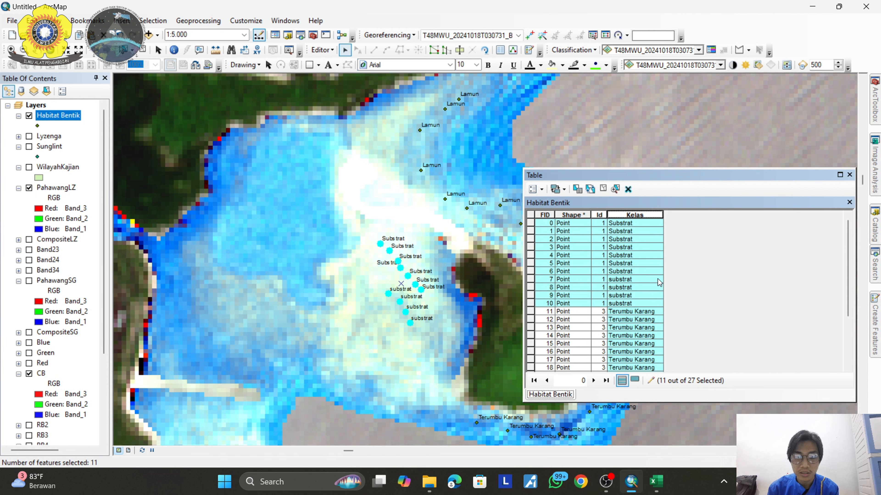
{"action": "left_click_drag", "start_coordinate": [445, 191], "coordinate": [396, 219]}
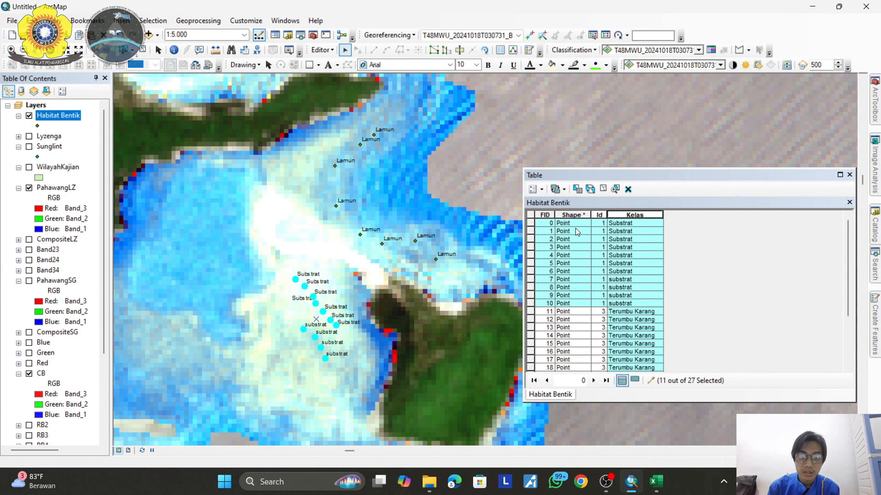
{"action": "left_click", "coordinate": [602, 224]}
{"action": "left_click", "coordinate": [601, 231]}
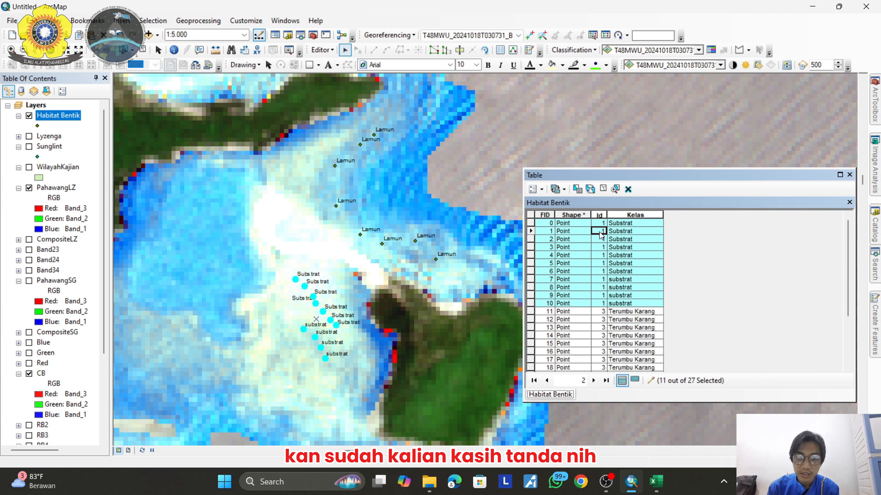
{"action": "left_click", "coordinate": [602, 239]}
{"action": "left_click", "coordinate": [601, 247]}
{"action": "left_click", "coordinate": [602, 255]}
{"action": "left_click", "coordinate": [601, 263]}
{"action": "left_click", "coordinate": [601, 277]}
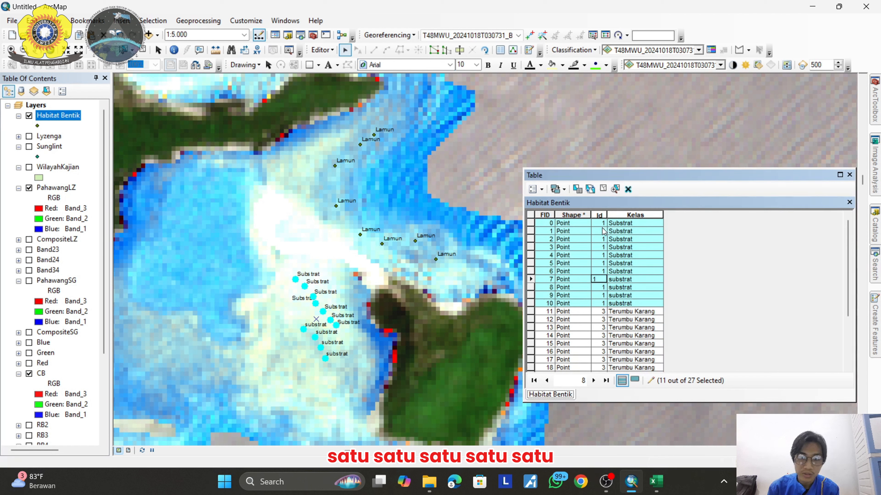
{"action": "left_click", "coordinate": [552, 328]}
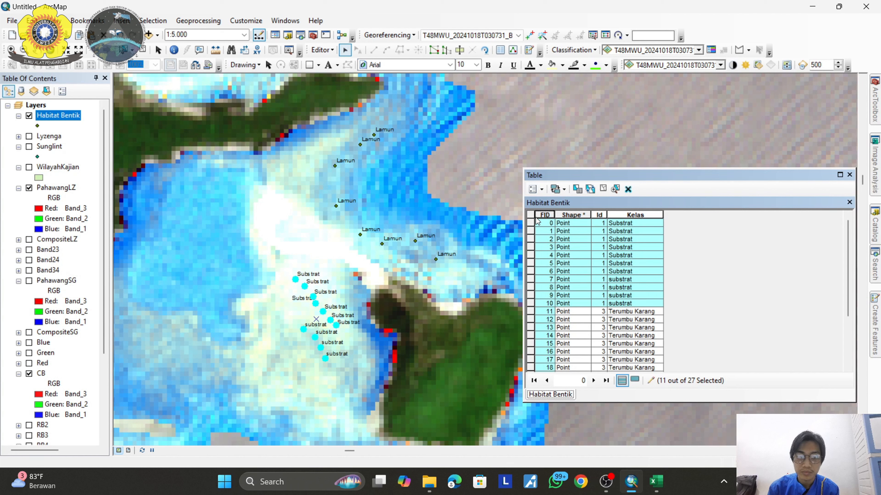
{"action": "left_click", "coordinate": [281, 155]}
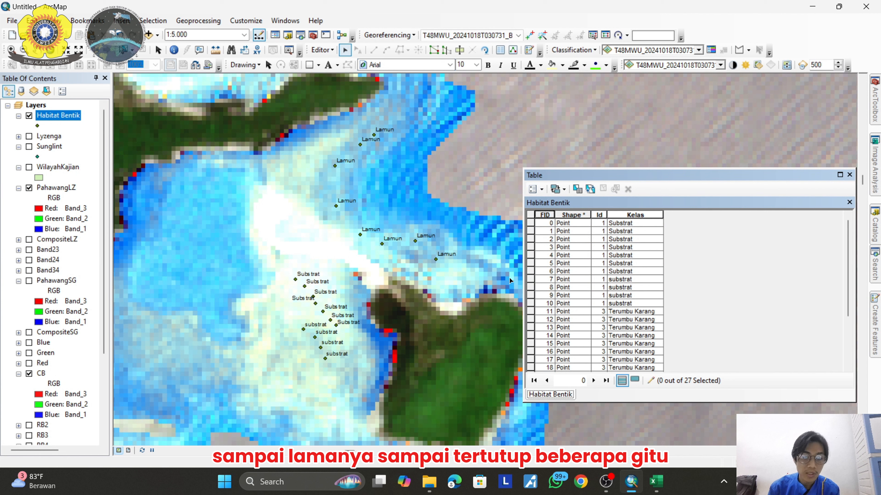
{"action": "scroll", "coordinate": [555, 312], "scroll_direction": "down", "scroll_amount": 1}
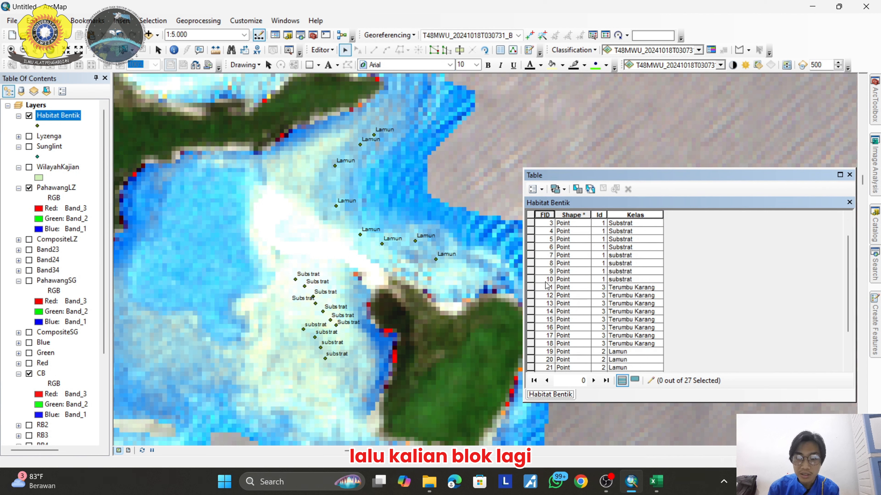
{"action": "scroll", "coordinate": [546, 285], "scroll_direction": "down", "scroll_amount": 2}
{"action": "left_click_drag", "start_coordinate": [537, 304], "coordinate": [572, 374]}
{"action": "right_click", "coordinate": [599, 215]}
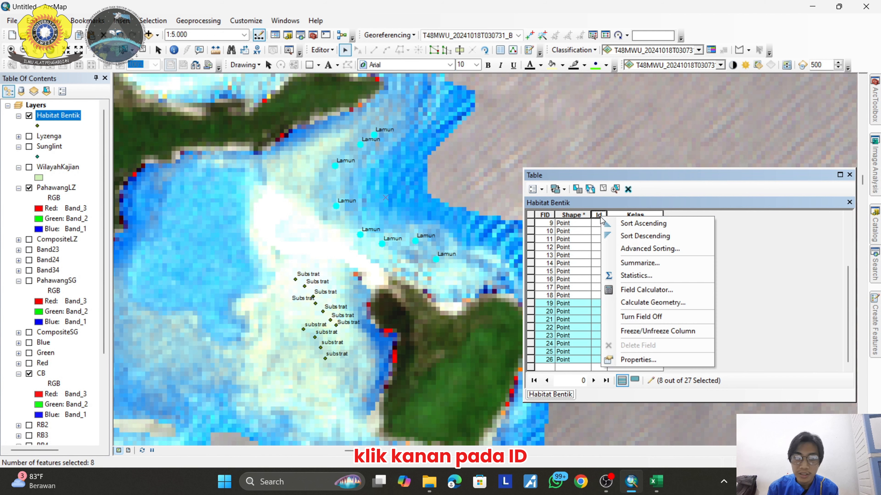
{"action": "left_click", "coordinate": [646, 290]}
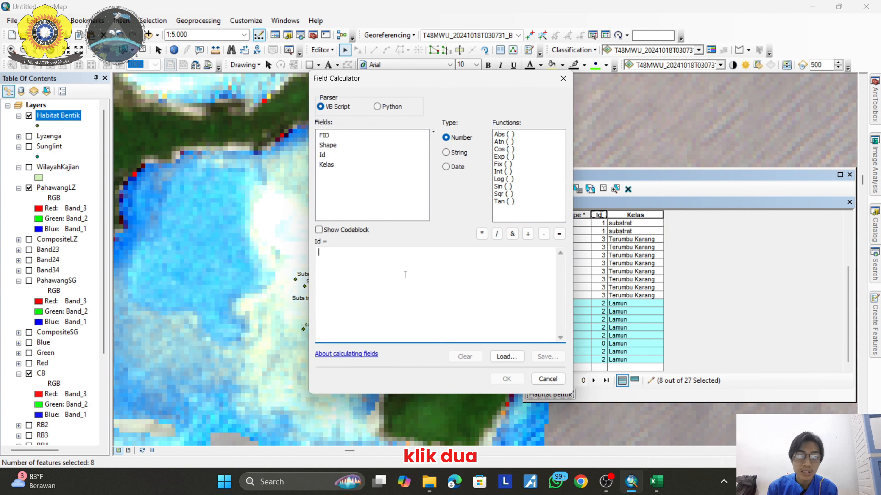
{"action": "type", "text": "2"}
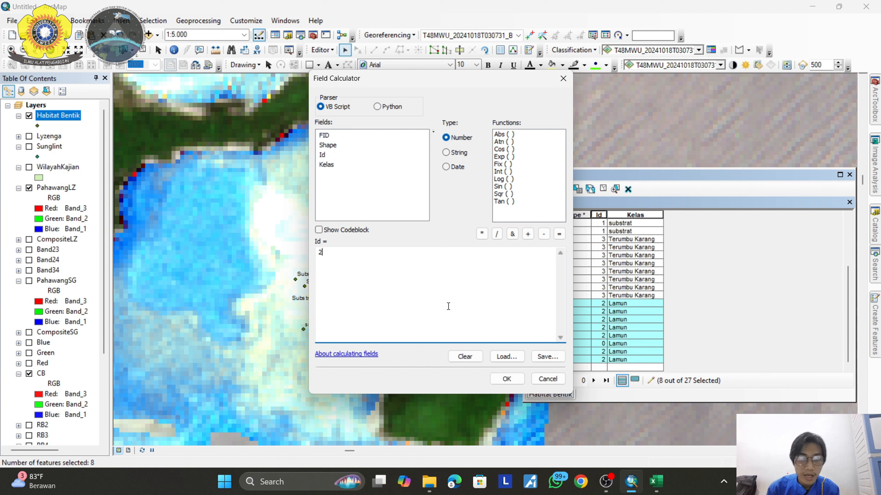
{"action": "left_click", "coordinate": [546, 379]}
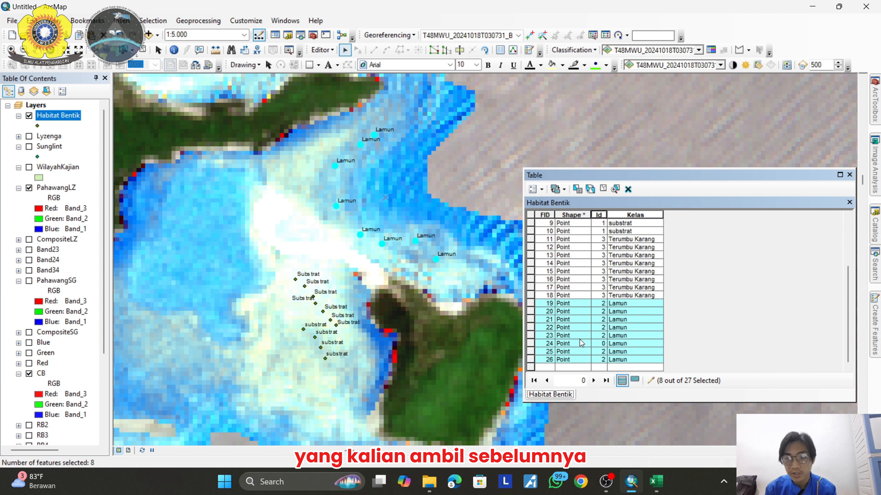
{"action": "scroll", "coordinate": [659, 301], "scroll_direction": "up", "scroll_amount": 1}
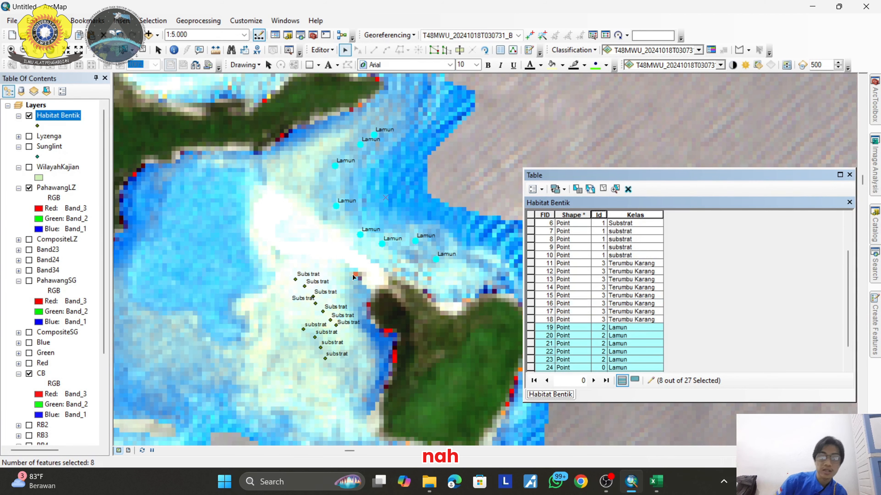
{"action": "scroll", "coordinate": [431, 274], "scroll_direction": "up", "scroll_amount": 2}
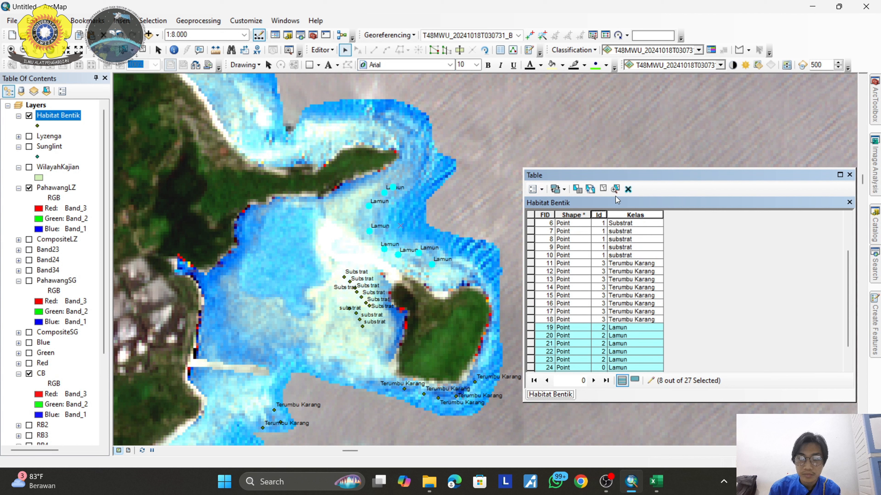
{"action": "left_click", "coordinate": [603, 188]}
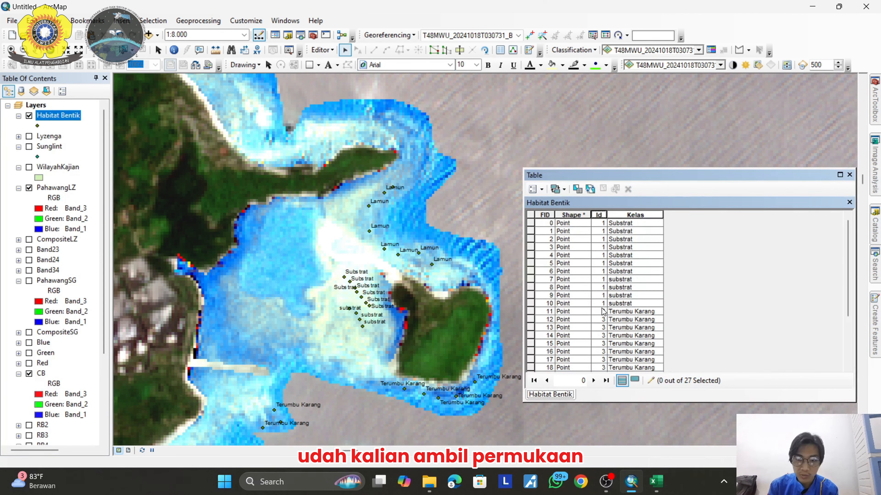
Check the remaining records of the Habitat Bentik table and stop the editing session.
{"action": "scroll", "coordinate": [603, 311], "scroll_direction": "down", "scroll_amount": 3}
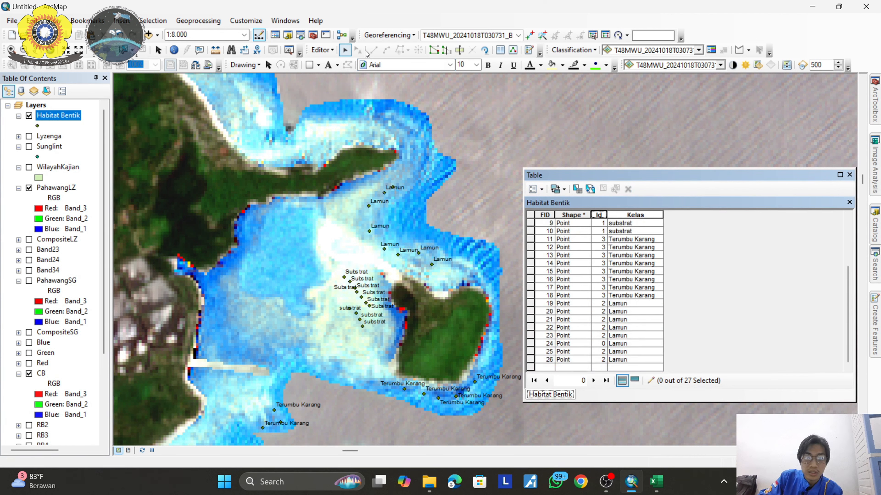
{"action": "left_click", "coordinate": [322, 49]}
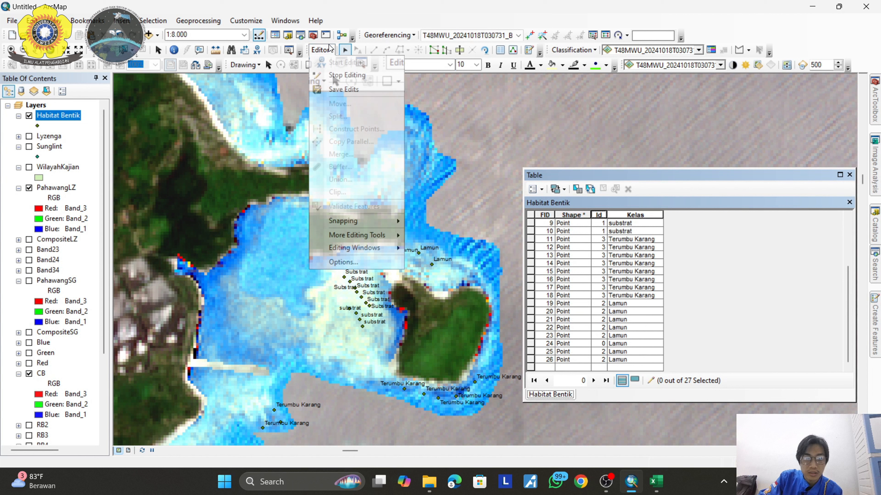
{"action": "left_click", "coordinate": [347, 75]}
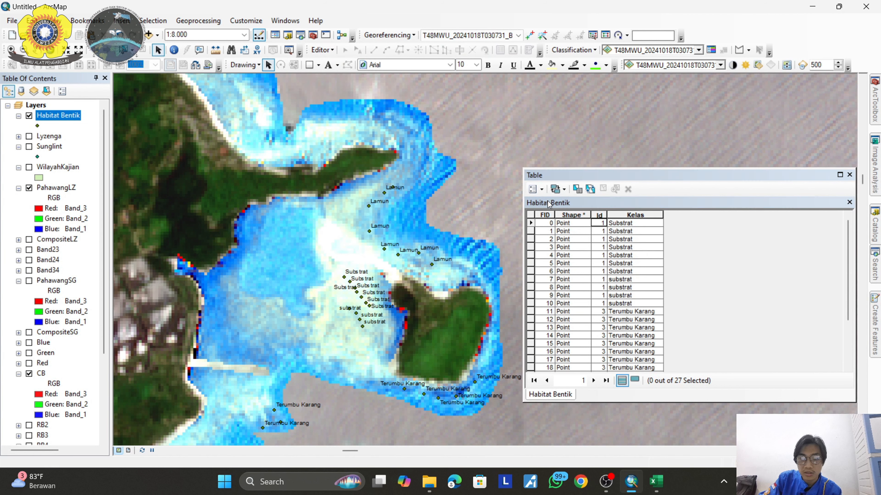
{"action": "left_click", "coordinate": [537, 190]}
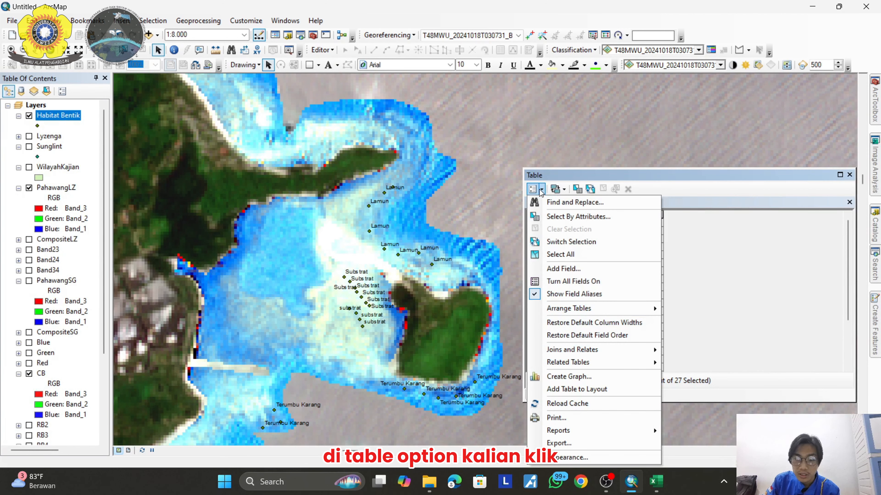
{"action": "left_click", "coordinate": [569, 269]}
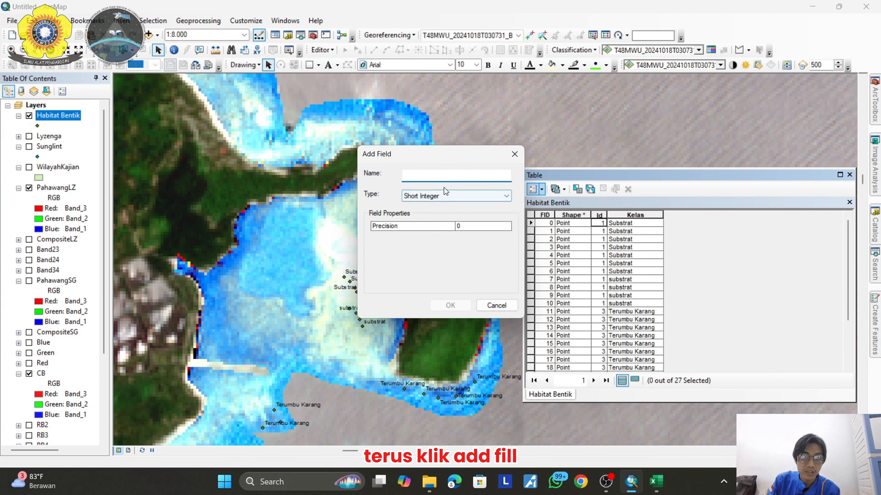
{"action": "type", "text": "Kelas"}
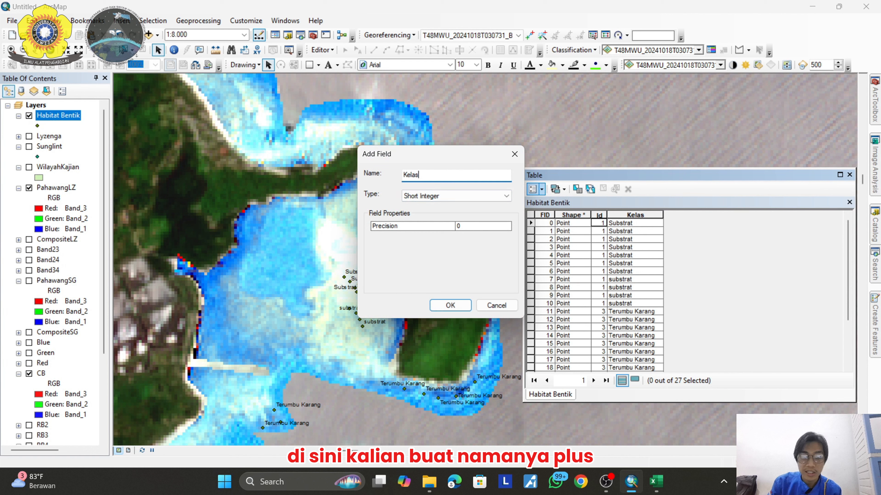
{"action": "left_click", "coordinate": [438, 196]}
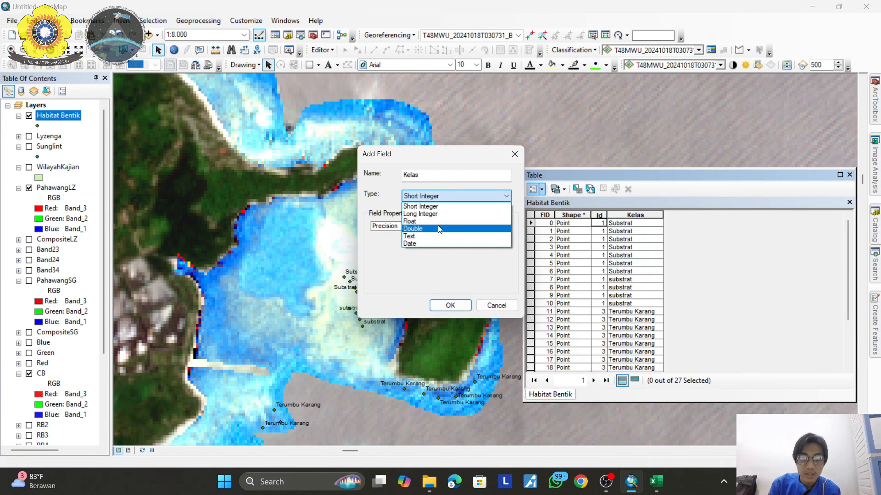
{"action": "left_click", "coordinate": [416, 236]}
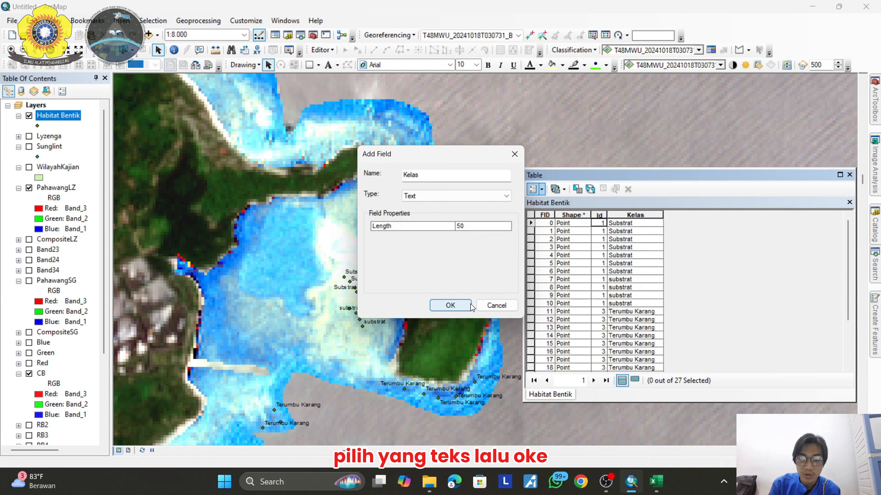
{"action": "left_click", "coordinate": [492, 305]}
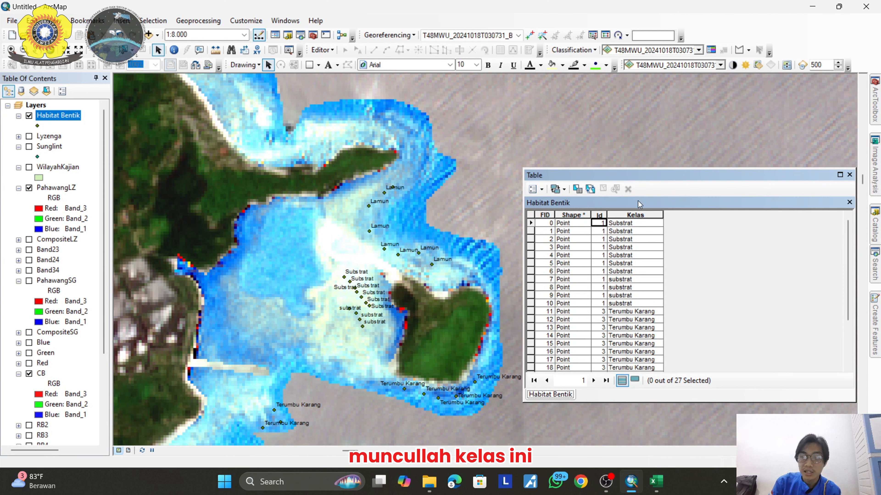
Check the Kelas values of the records in the Habitat Bentik table.
{"action": "left_click", "coordinate": [638, 215]}
{"action": "left_click", "coordinate": [623, 225]}
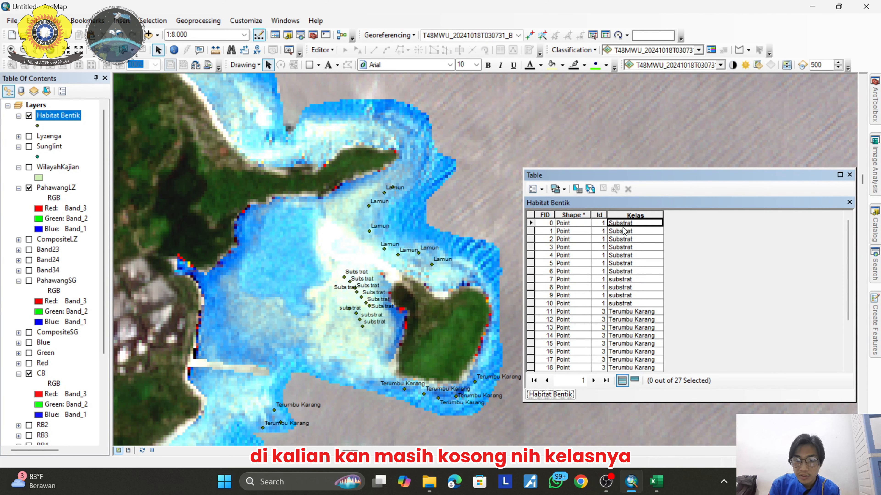
{"action": "scroll", "coordinate": [631, 297], "scroll_direction": "down", "scroll_amount": 3}
{"action": "scroll", "coordinate": [633, 303], "scroll_direction": "up", "scroll_amount": 3}
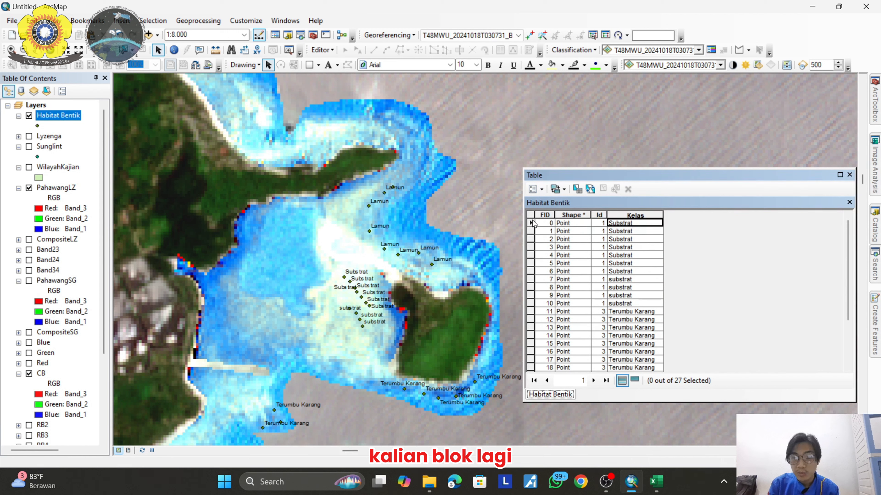
{"action": "left_click_drag", "start_coordinate": [530, 224], "coordinate": [547, 304]}
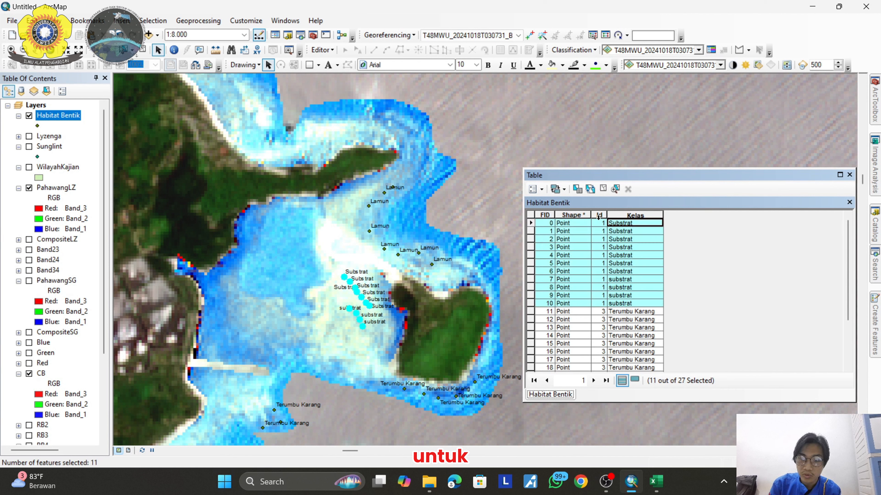
{"action": "left_click", "coordinate": [599, 247]}
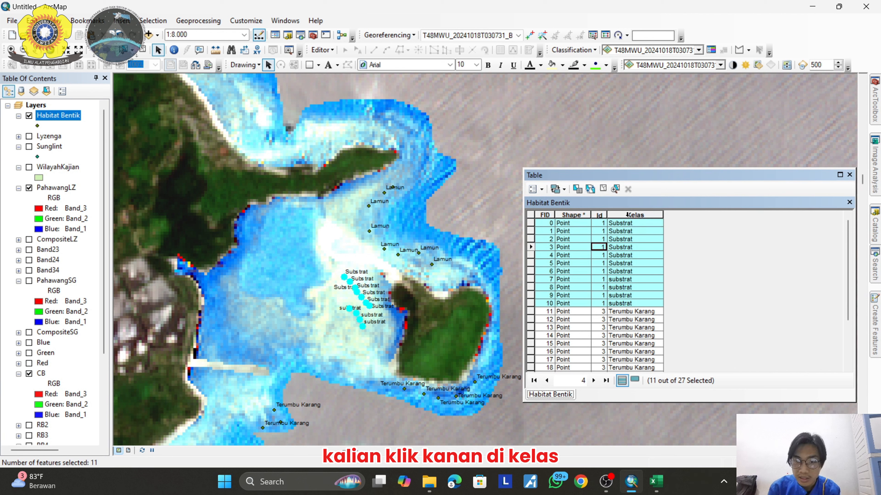
{"action": "right_click", "coordinate": [627, 215]}
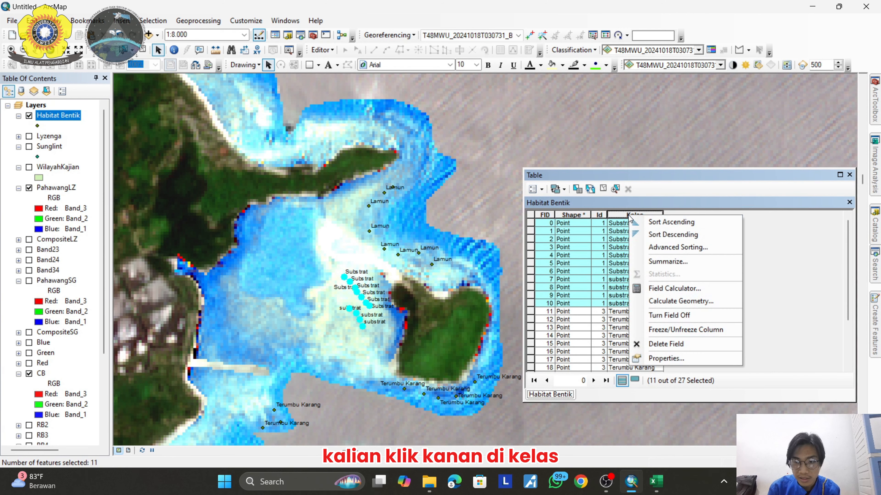
{"action": "left_click", "coordinate": [666, 289]}
{"action": "left_click", "coordinate": [475, 285]}
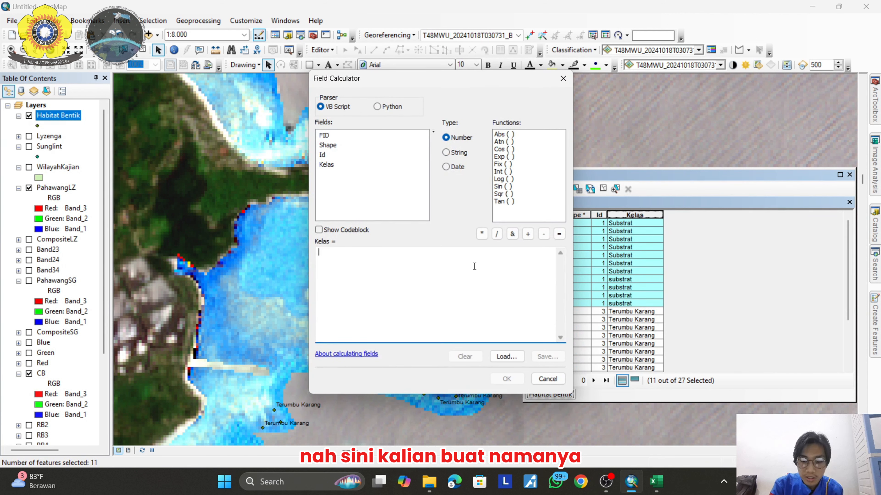
{"action": "type", "text": "\"Sub"}
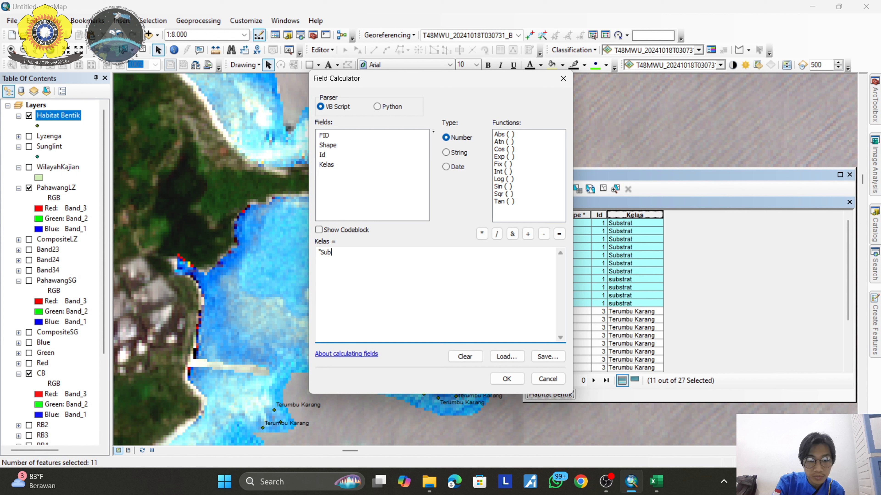
{"action": "type", "text": "strat\""}
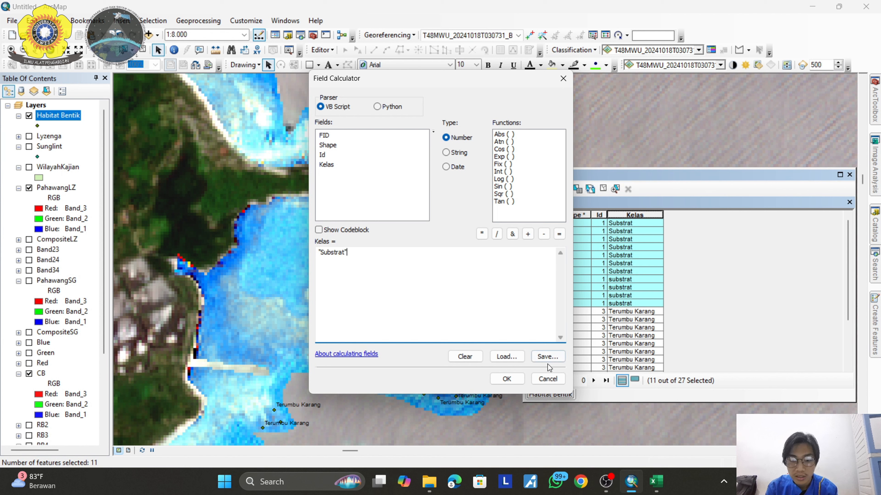
{"action": "left_click", "coordinate": [542, 380]}
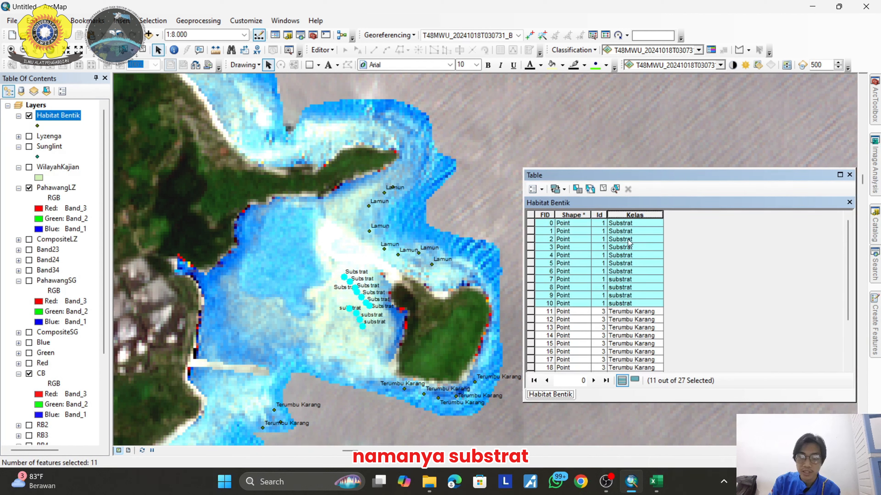
{"action": "scroll", "coordinate": [626, 268], "scroll_direction": "down", "scroll_amount": 1}
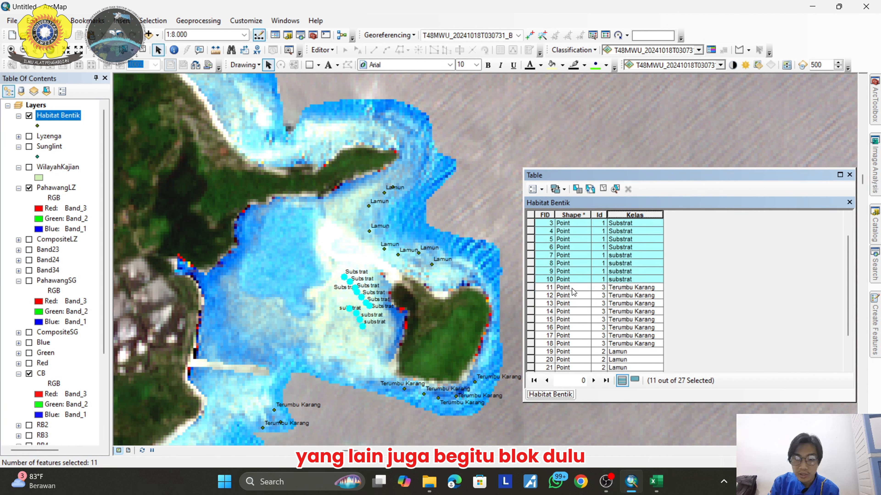
{"action": "left_click_drag", "start_coordinate": [531, 288], "coordinate": [582, 344]}
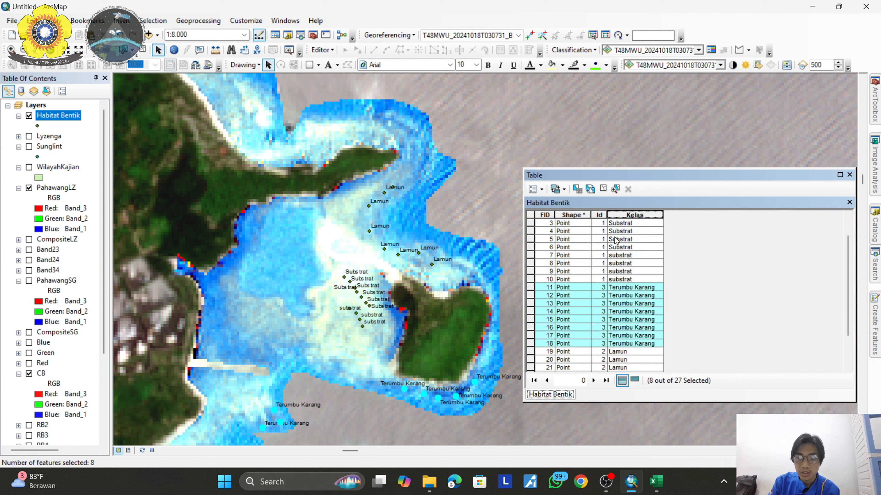
{"action": "right_click", "coordinate": [623, 215]}
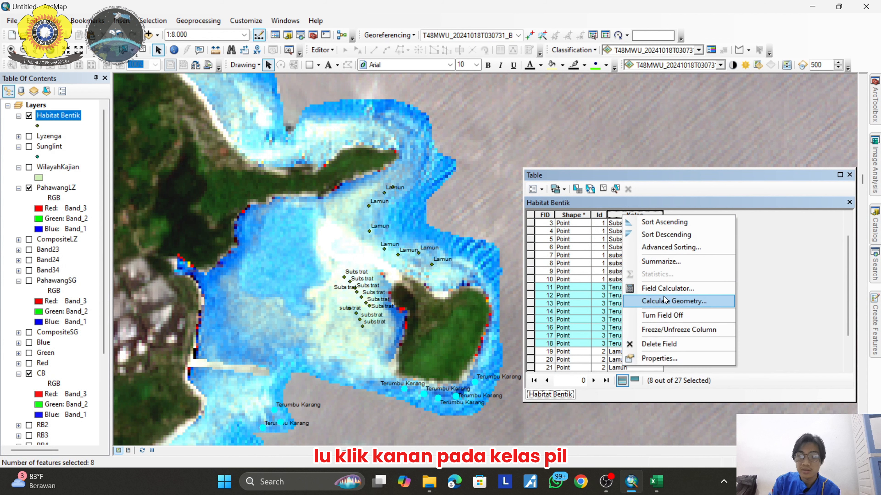
{"action": "left_click", "coordinate": [667, 288]}
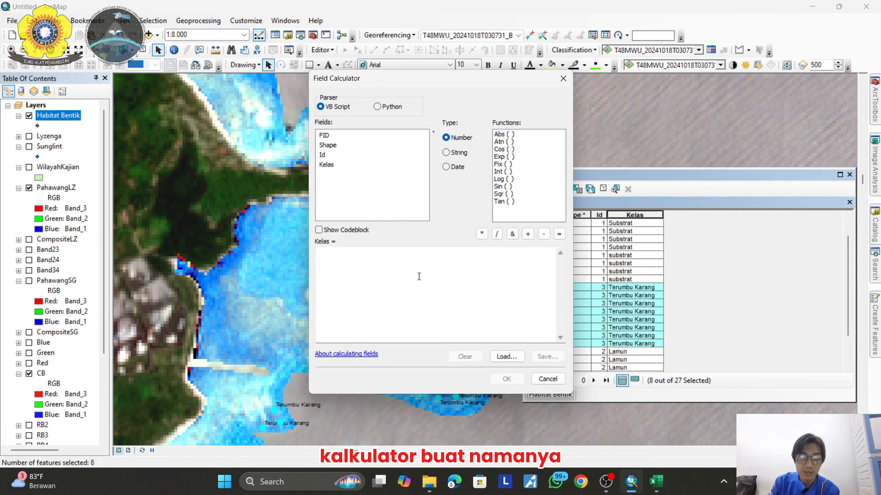
{"action": "left_click", "coordinate": [374, 271]}
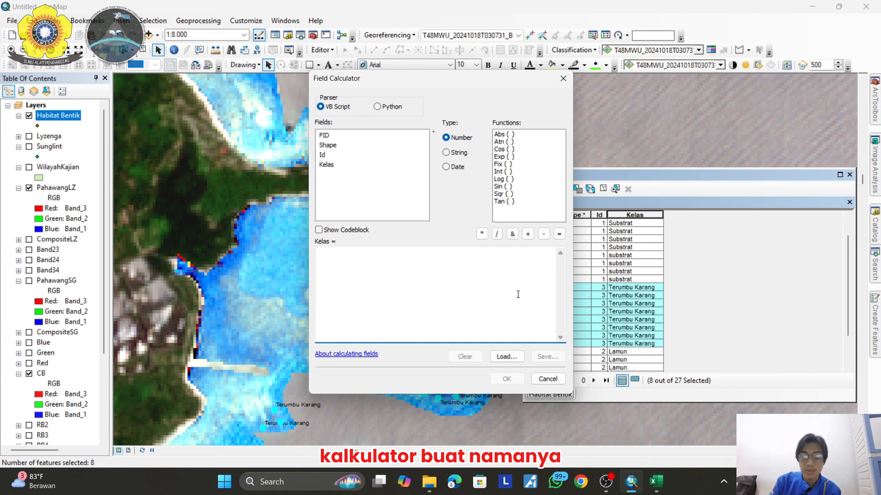
{"action": "type", "text": "\""}
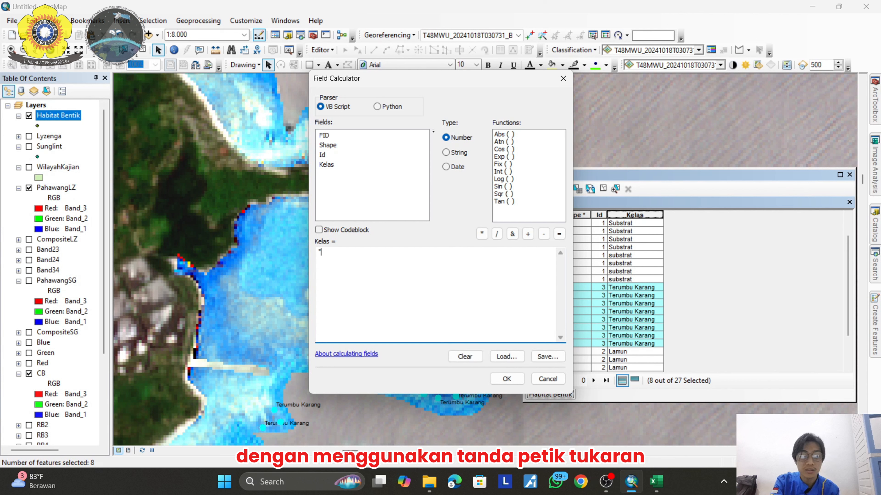
{"action": "type", "text": "terumbufubif"}
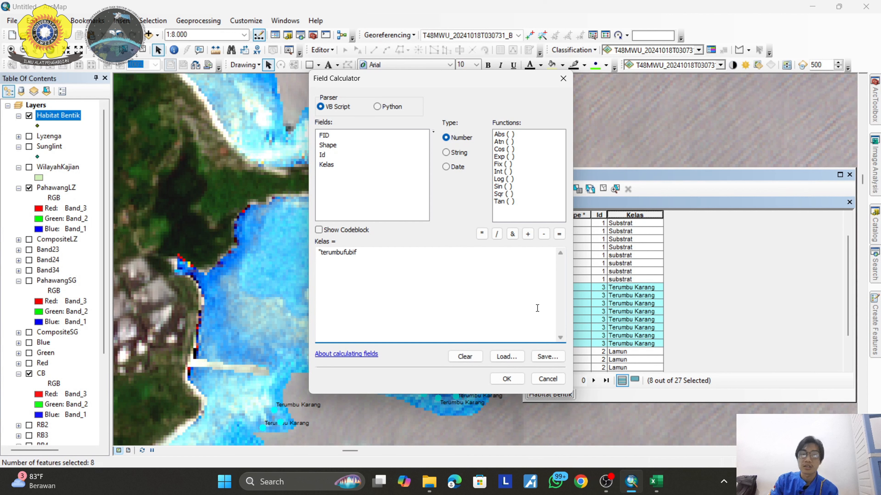
{"action": "left_click", "coordinate": [548, 378]}
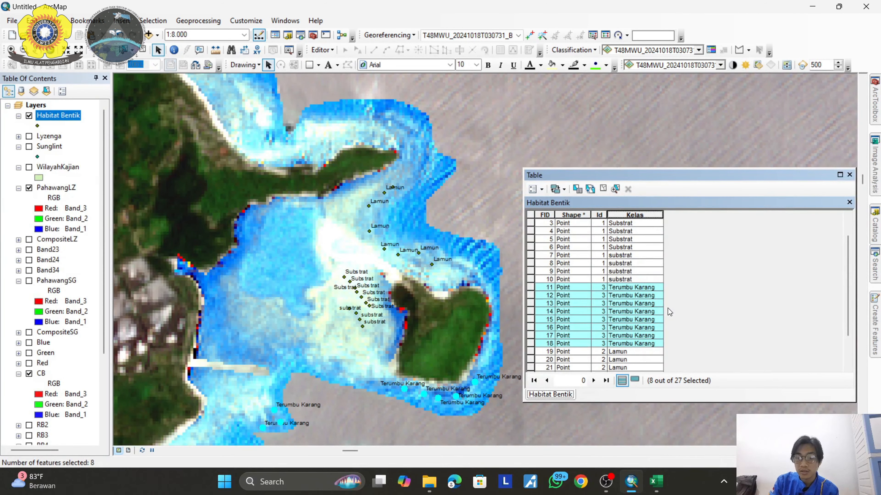
Clear the selection of the Terumbu Karang records and close the Habitat Bentik attribute table.
{"action": "scroll", "coordinate": [667, 308], "scroll_direction": "down", "scroll_amount": 2}
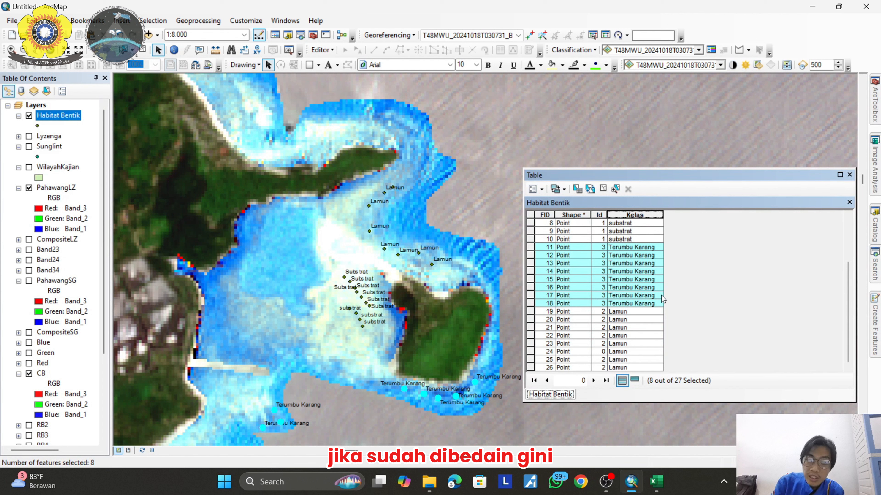
{"action": "scroll", "coordinate": [610, 323], "scroll_direction": "up", "scroll_amount": 3}
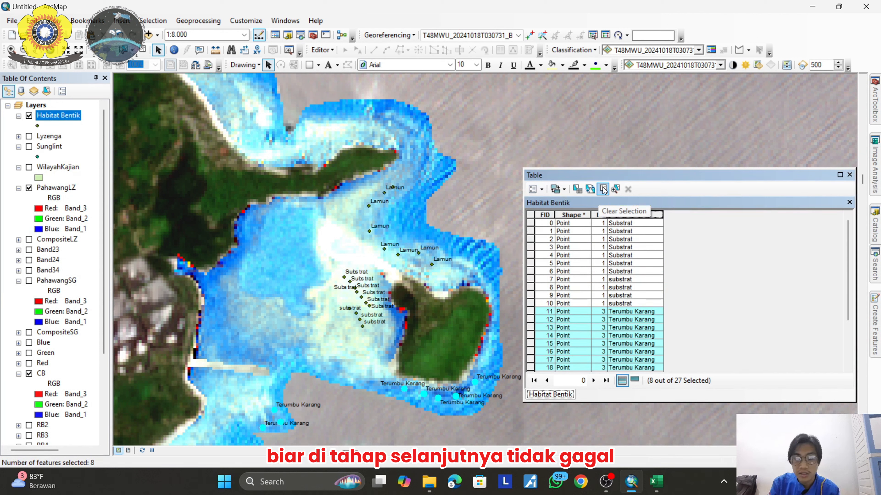
{"action": "left_click", "coordinate": [603, 190]}
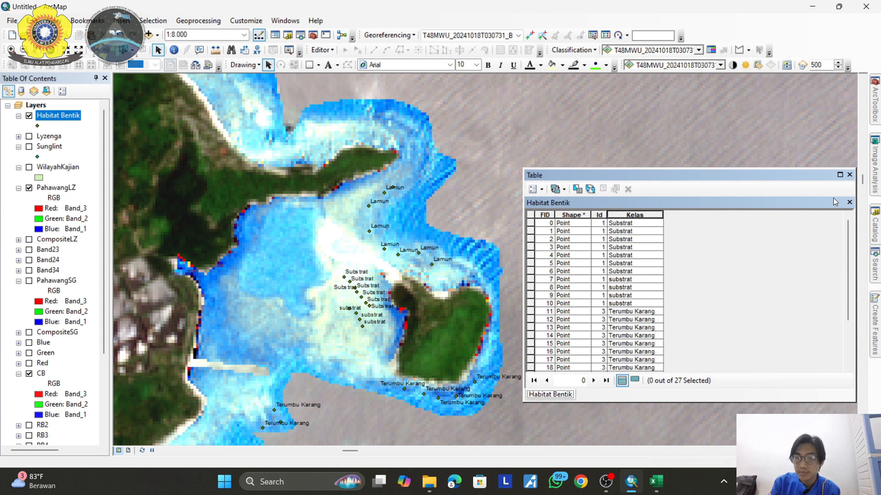
{"action": "left_click", "coordinate": [849, 176]}
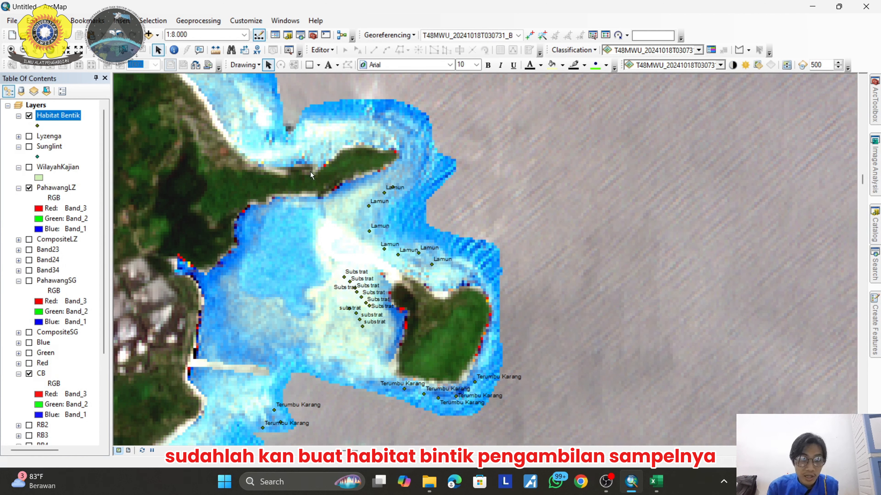
Search the tools for "create signature" and open the Create Signatures tool from Spatial Analyst.
{"action": "left_click_drag", "start_coordinate": [369, 279], "coordinate": [402, 255]}
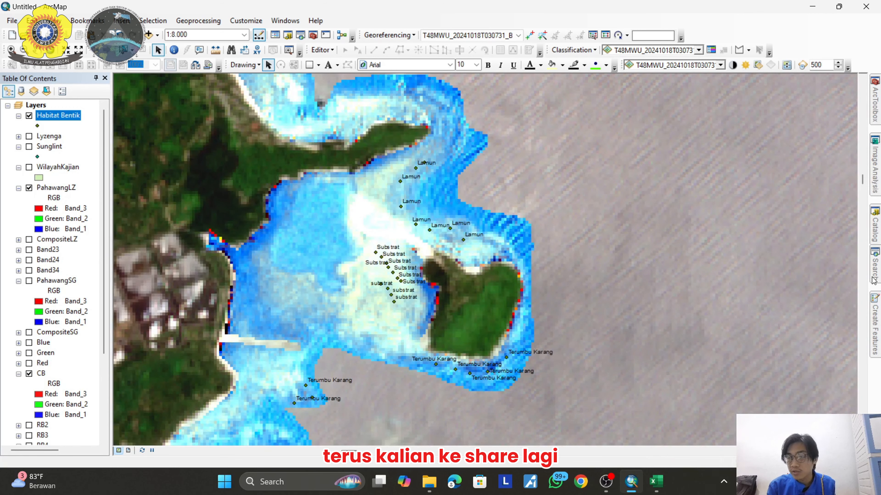
{"action": "mouse_move", "coordinate": [876, 277]}
{"action": "left_click_drag", "start_coordinate": [758, 121], "coordinate": [702, 121]}
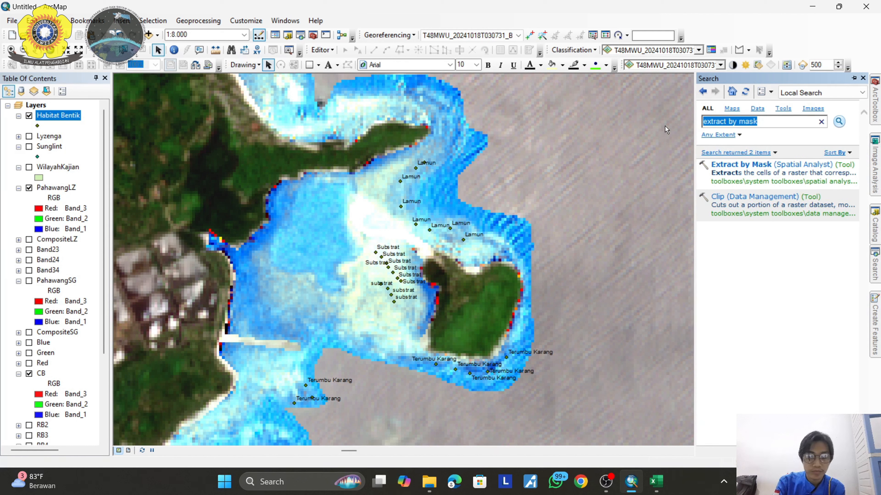
{"action": "type", "text": "creatr"}
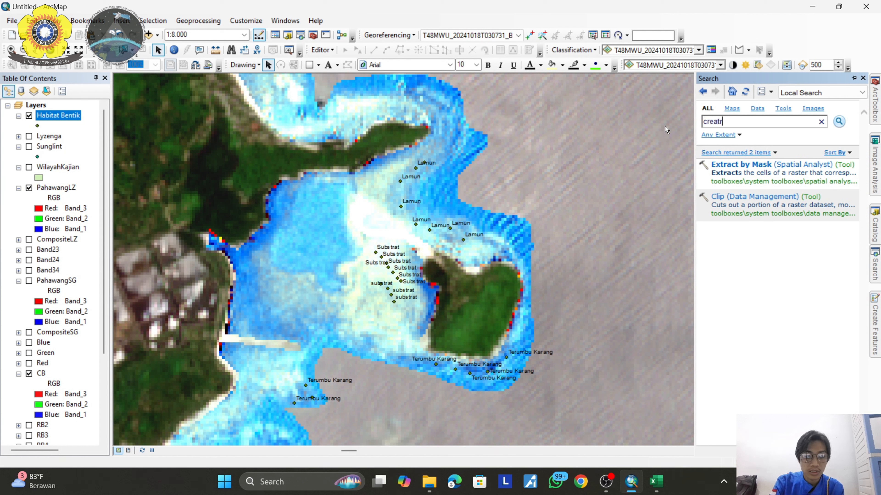
{"action": "type", "text": "e signat"}
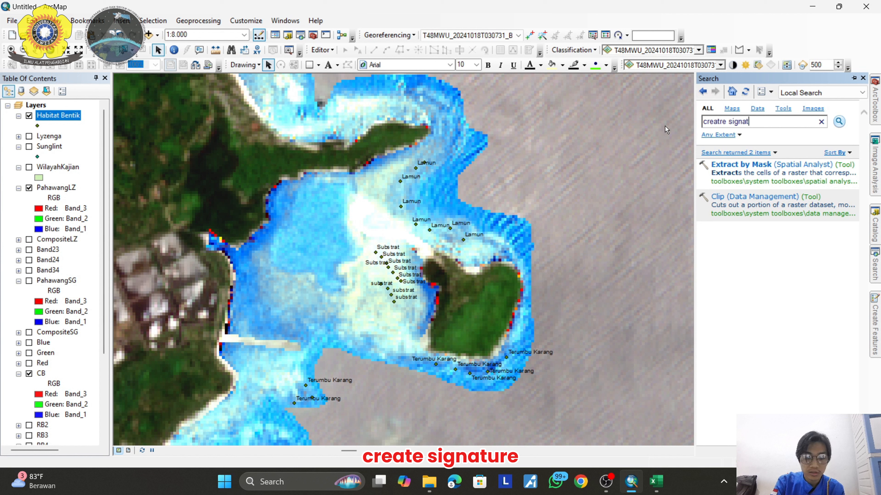
{"action": "type", "text": "ure"}
{"action": "key", "text": "Return"}
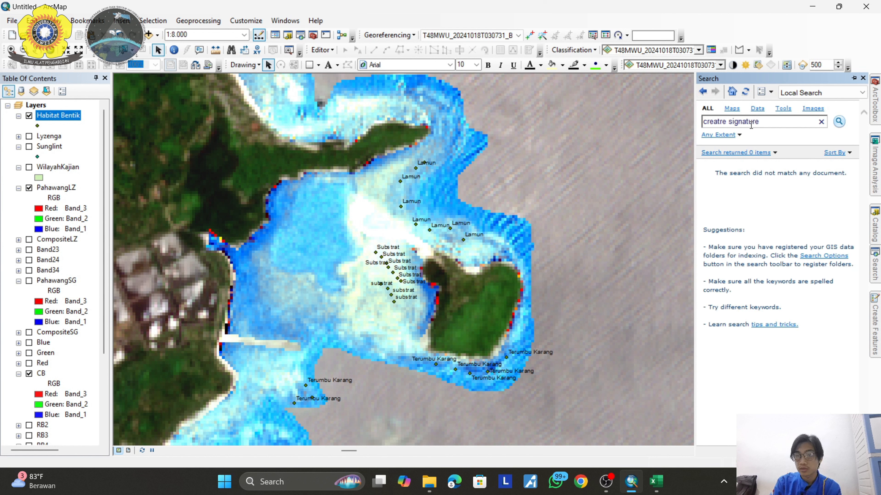
{"action": "left_click", "coordinate": [728, 121]}
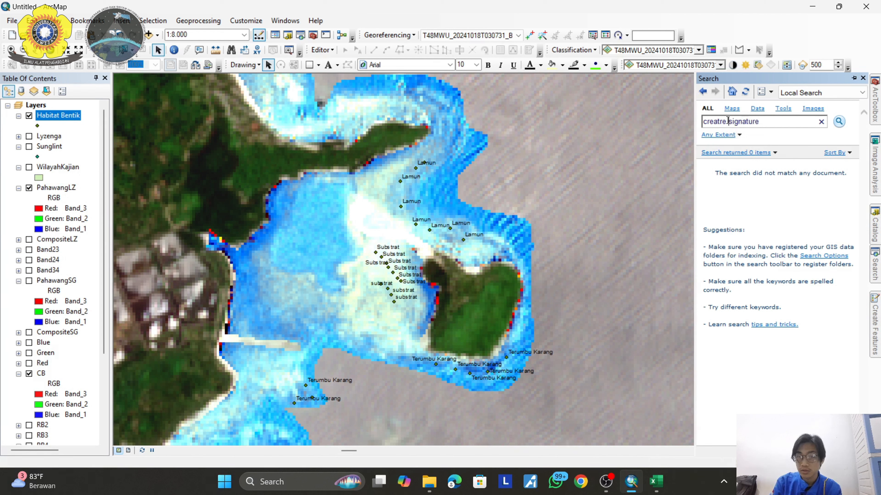
{"action": "key", "text": "BackSpace"}
{"action": "key", "text": "BackSpace"}
{"action": "key", "text": "BackSpace"}
{"action": "key", "text": "BackSpace"}
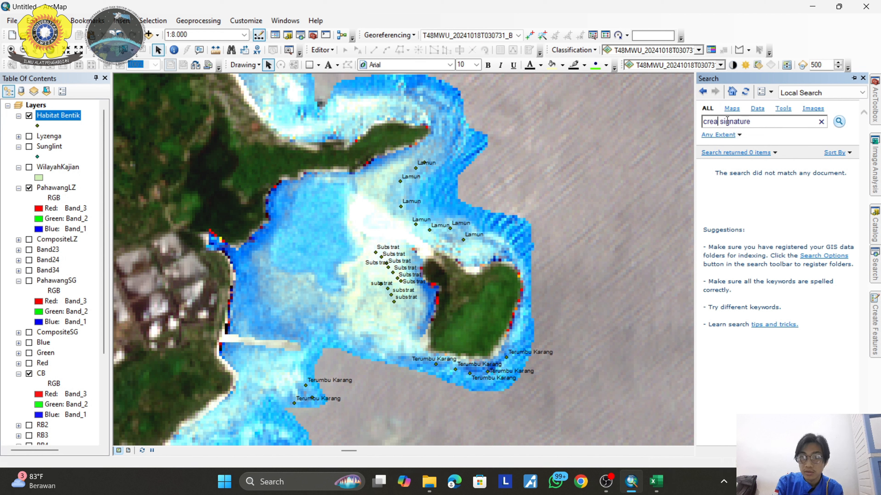
{"action": "type", "text": "a"}
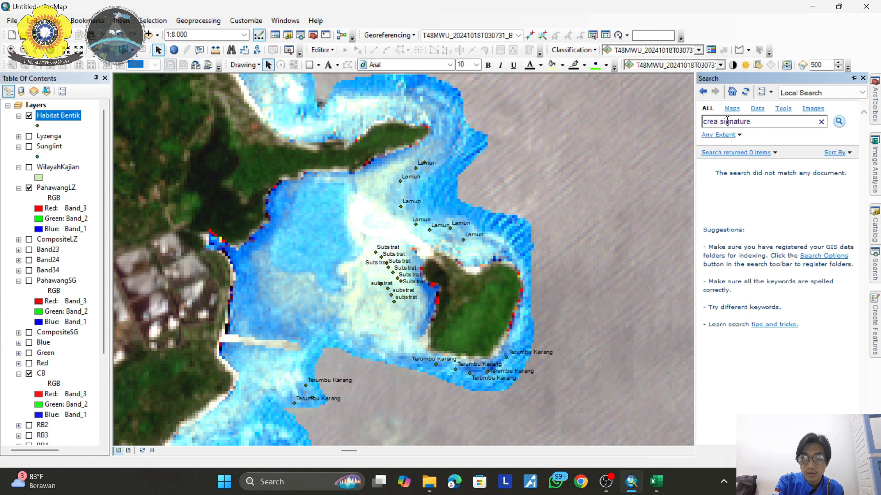
{"action": "type", "text": "te"}
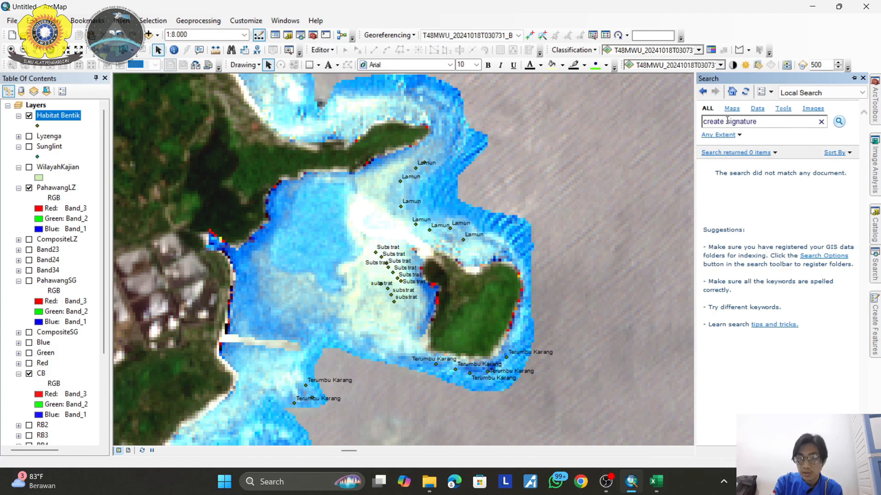
{"action": "key", "text": "Return"}
{"action": "left_click", "coordinate": [769, 165]}
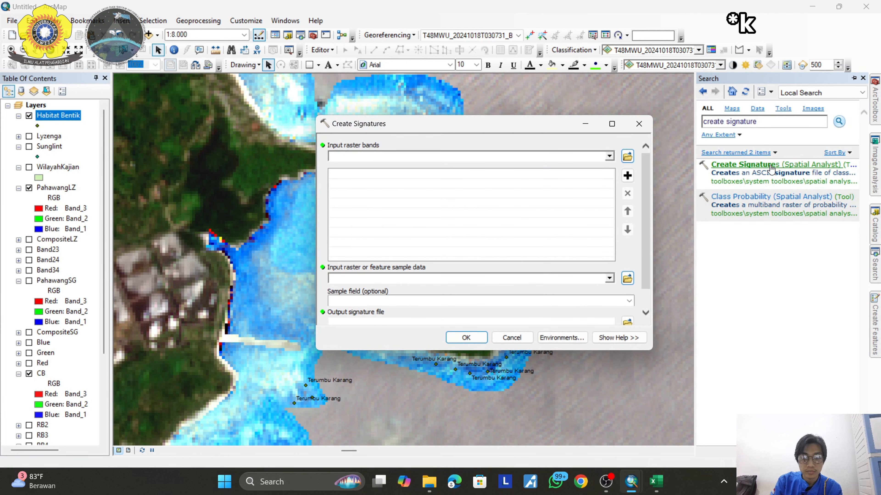
Set PahawangLZ as the input raster and Habitat Bentik as the sample data, with Kelas as the sample field.
{"action": "left_click", "coordinate": [609, 156]}
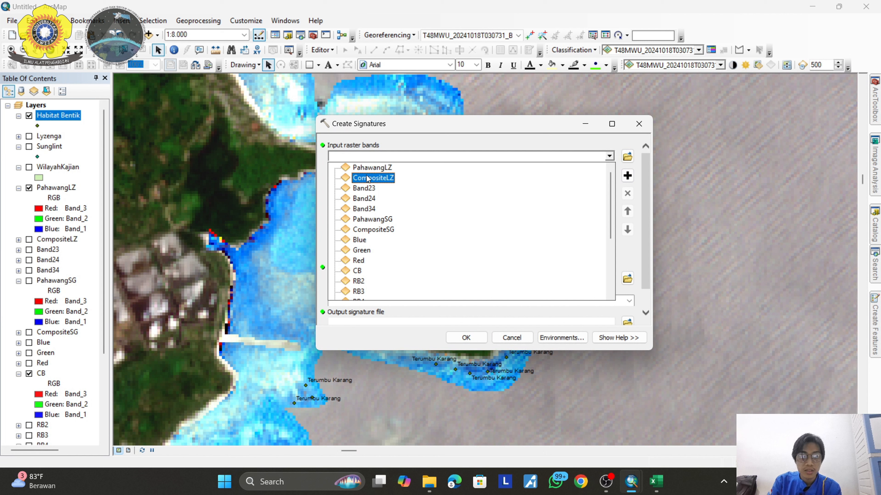
{"action": "left_click", "coordinate": [376, 167]}
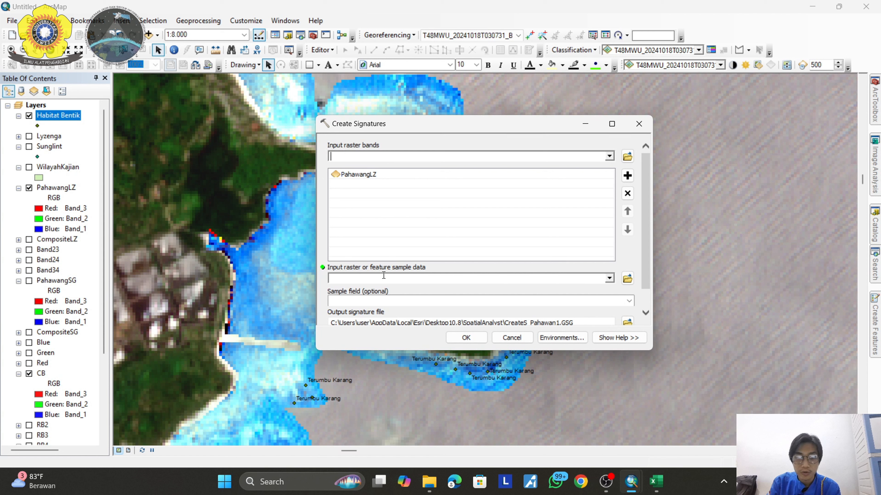
{"action": "left_click", "coordinate": [609, 278]}
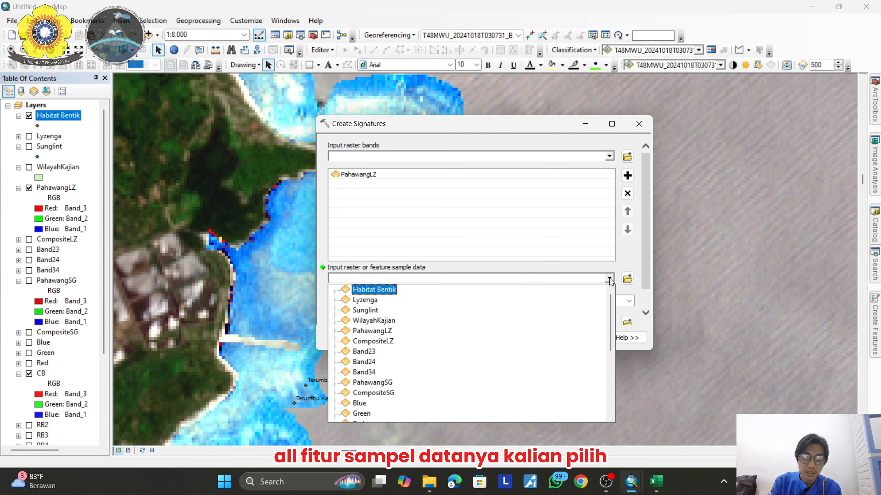
{"action": "left_click", "coordinate": [376, 289]}
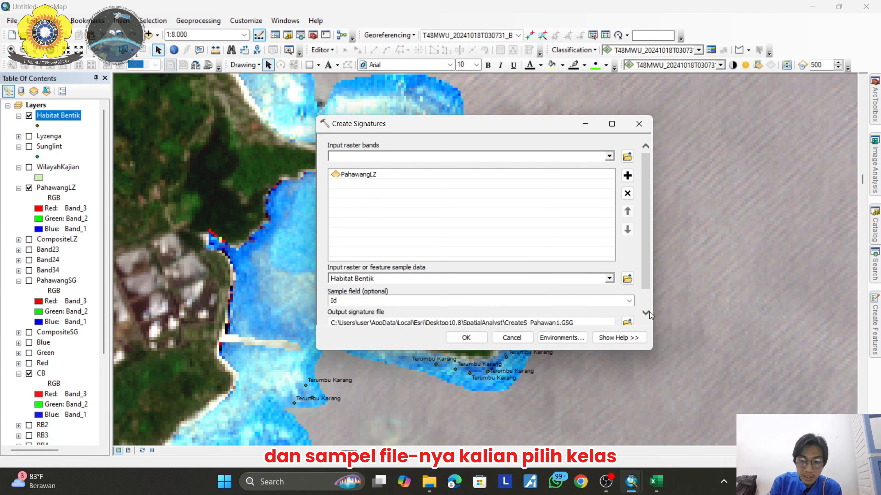
{"action": "left_click", "coordinate": [623, 303]}
{"action": "left_click", "coordinate": [404, 323]}
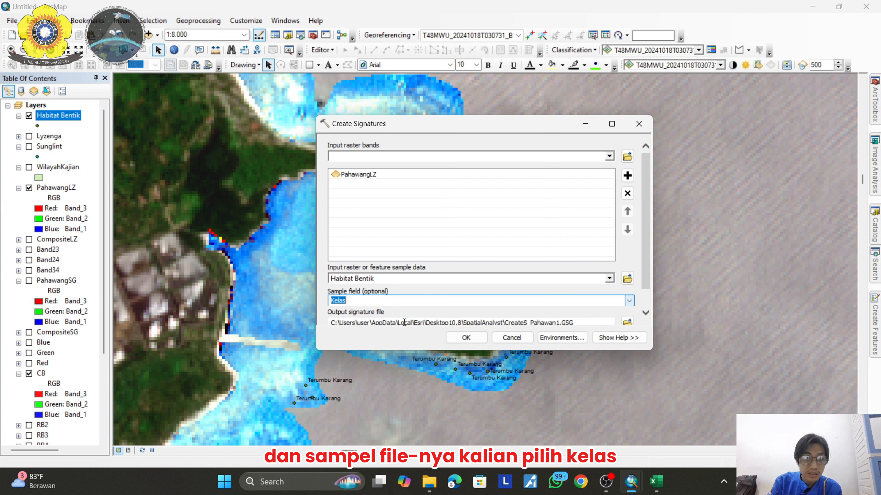
Set the output signature file to habitatbentik.gsg in the Habitat Bentik folder and close the Create Signatures dialog.
{"action": "scroll", "coordinate": [604, 280], "scroll_direction": "down", "scroll_amount": 1}
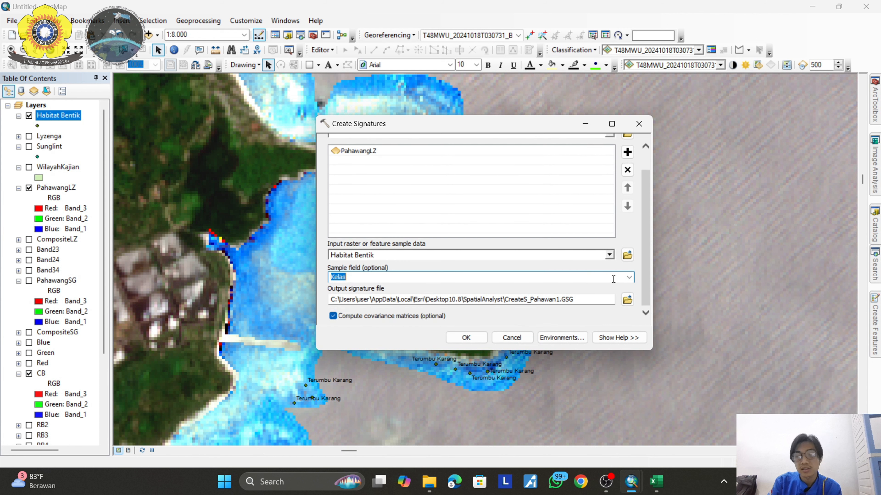
{"action": "left_click", "coordinate": [627, 299]}
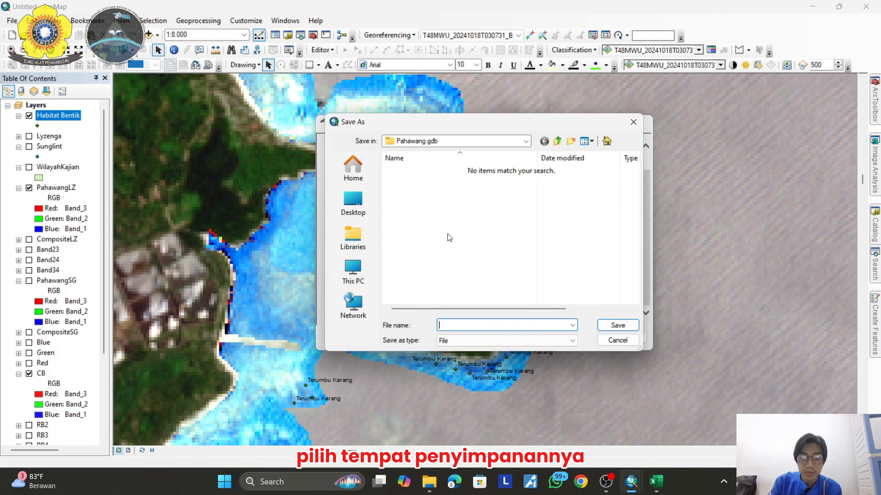
{"action": "left_click", "coordinate": [482, 141]}
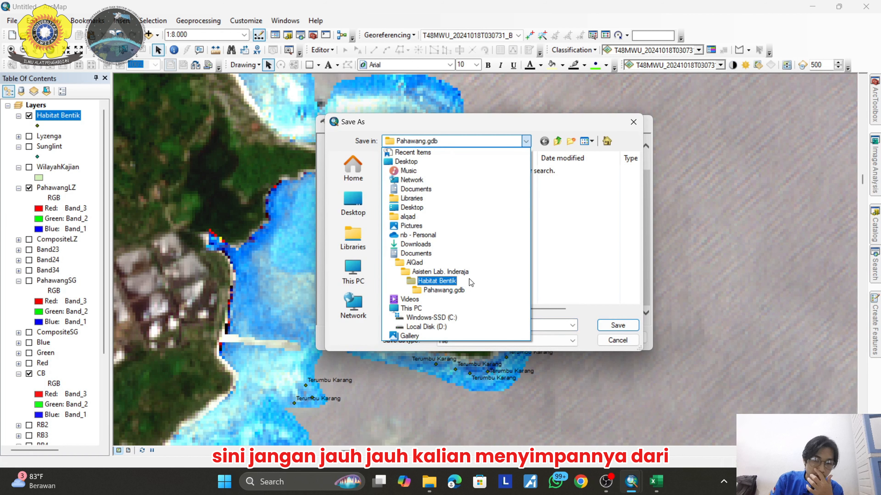
{"action": "left_click", "coordinate": [442, 277]}
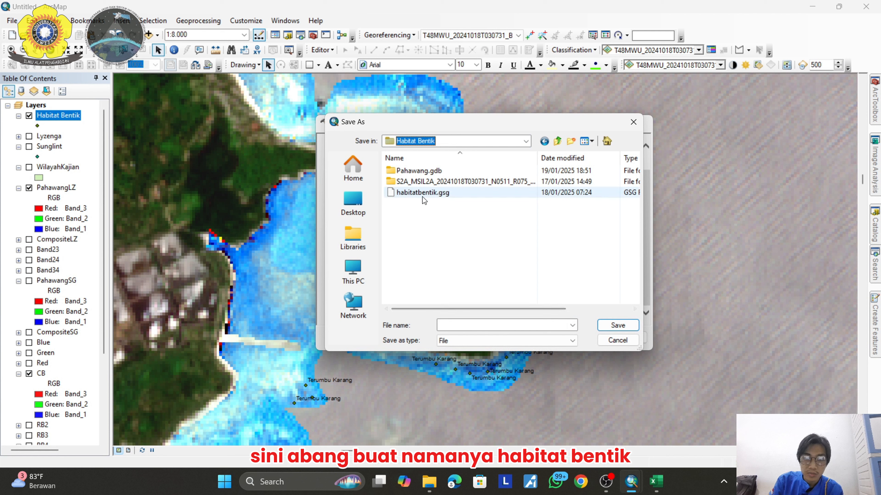
{"action": "left_click", "coordinate": [417, 193]}
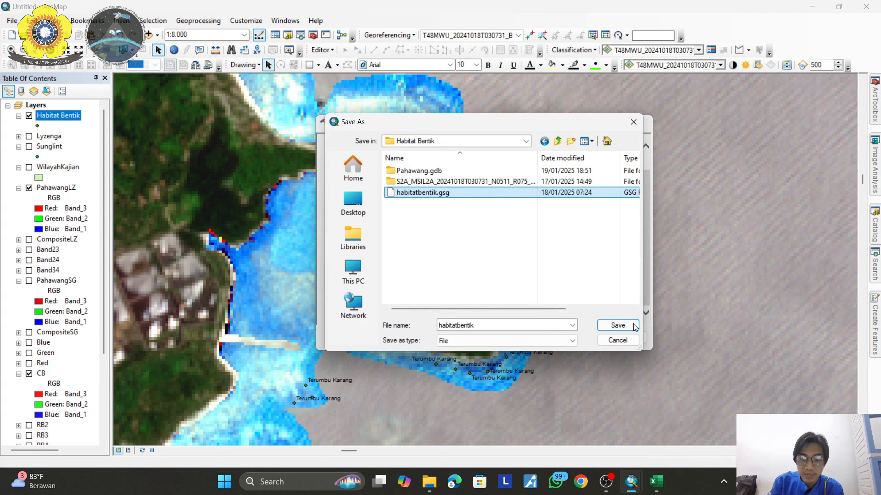
{"action": "left_click", "coordinate": [618, 325]}
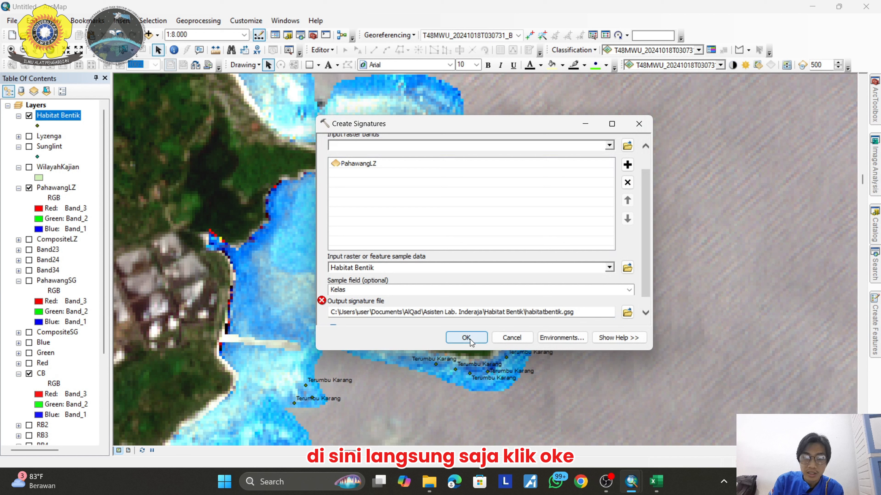
{"action": "left_click", "coordinate": [639, 124]}
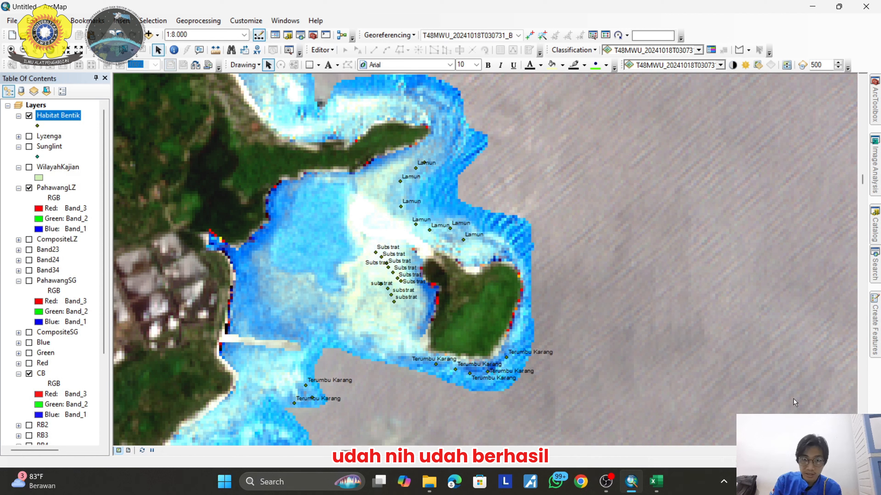
{"action": "left_click", "coordinate": [582, 51]}
{"action": "left_click", "coordinate": [595, 50]}
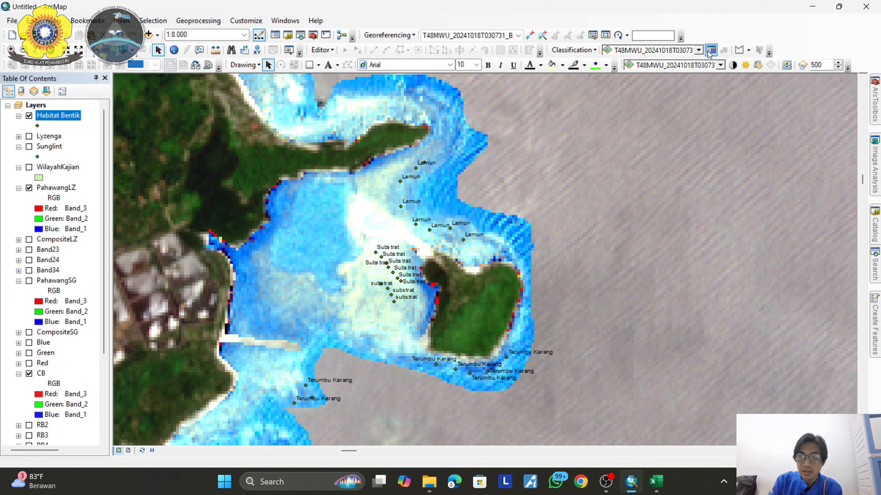
{"action": "left_click", "coordinate": [576, 50]}
{"action": "left_click", "coordinate": [591, 51]}
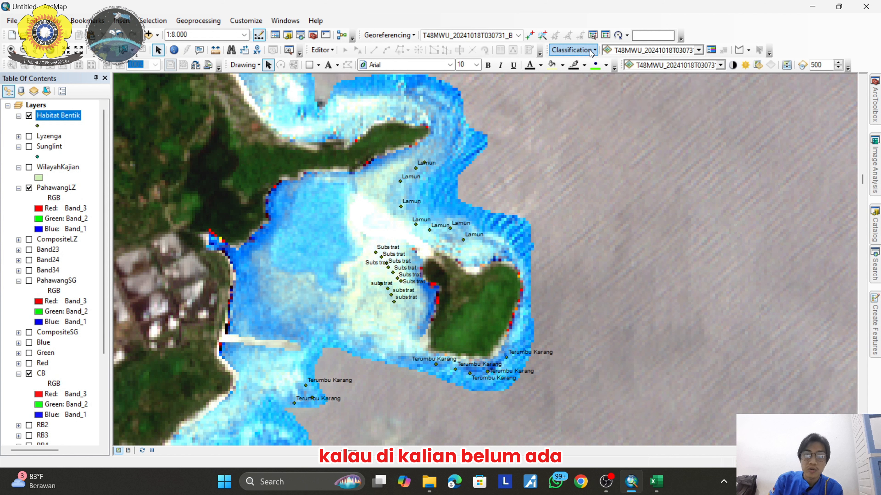
{"action": "left_click", "coordinate": [591, 51]}
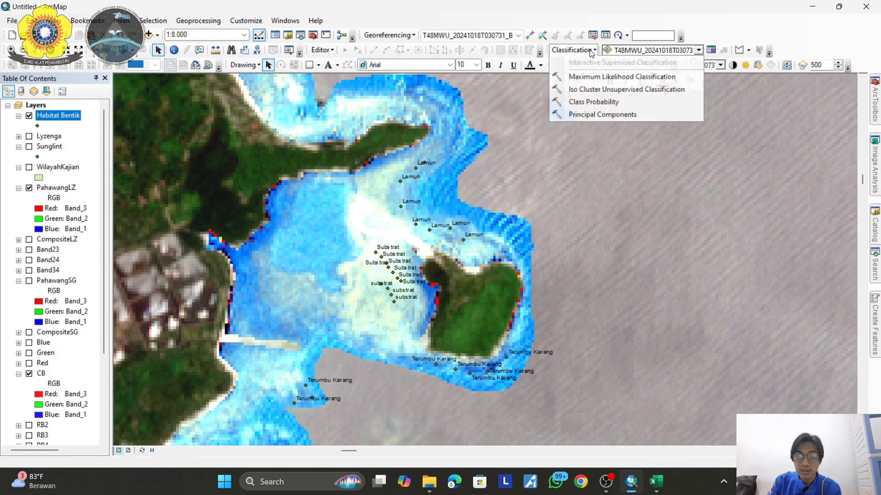
{"action": "left_click", "coordinate": [591, 52]}
{"action": "left_click", "coordinate": [592, 52]}
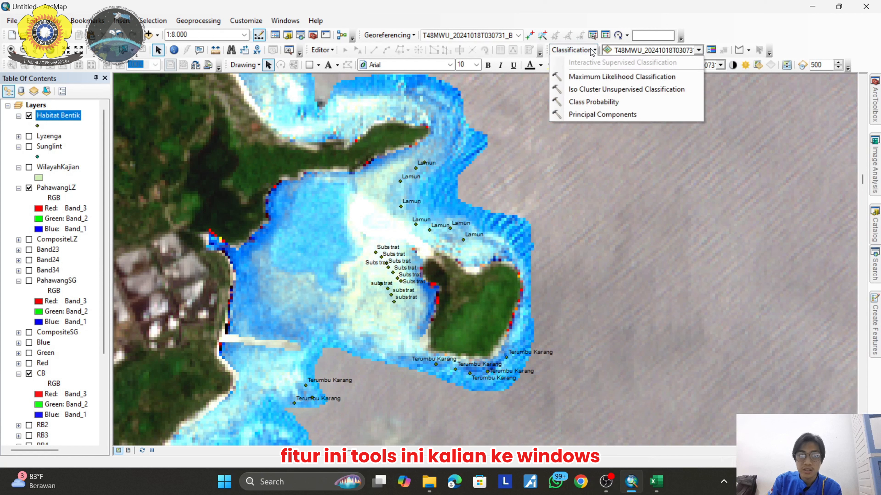
Hide the Image Classification toolbar.
{"action": "left_click", "coordinate": [292, 20]}
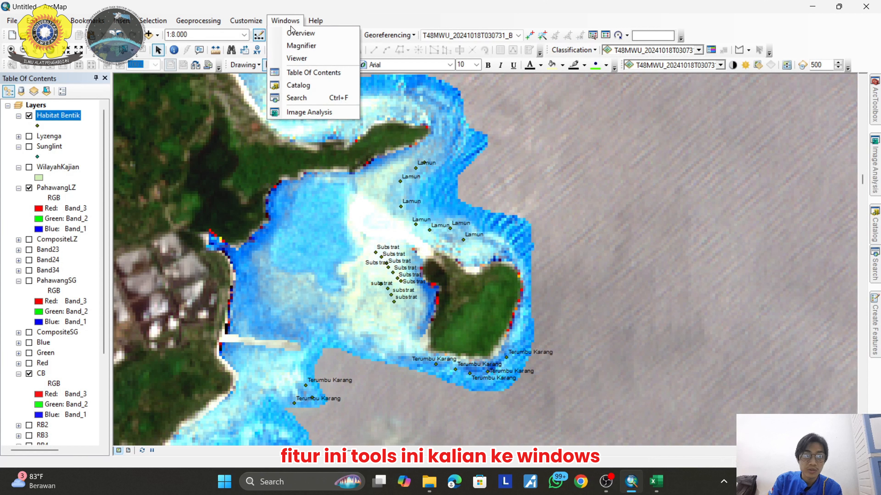
{"action": "left_click", "coordinate": [277, 22]}
{"action": "left_click", "coordinate": [260, 22]}
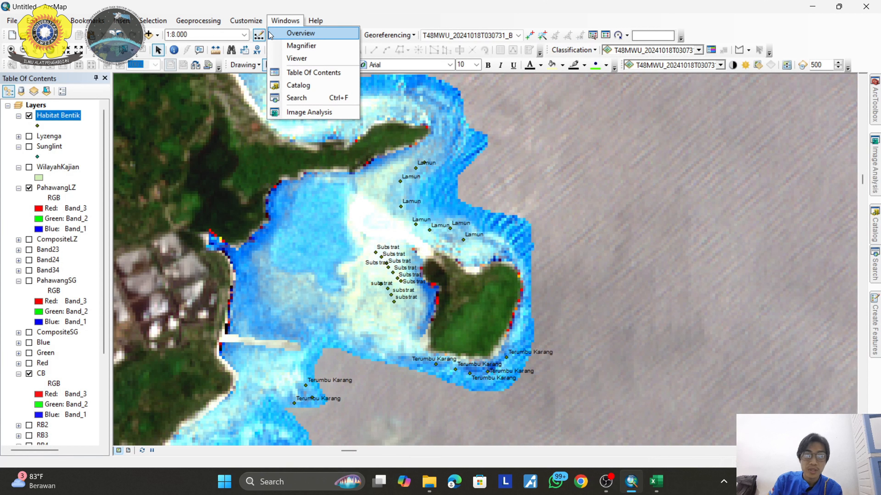
{"action": "left_click", "coordinate": [255, 34]}
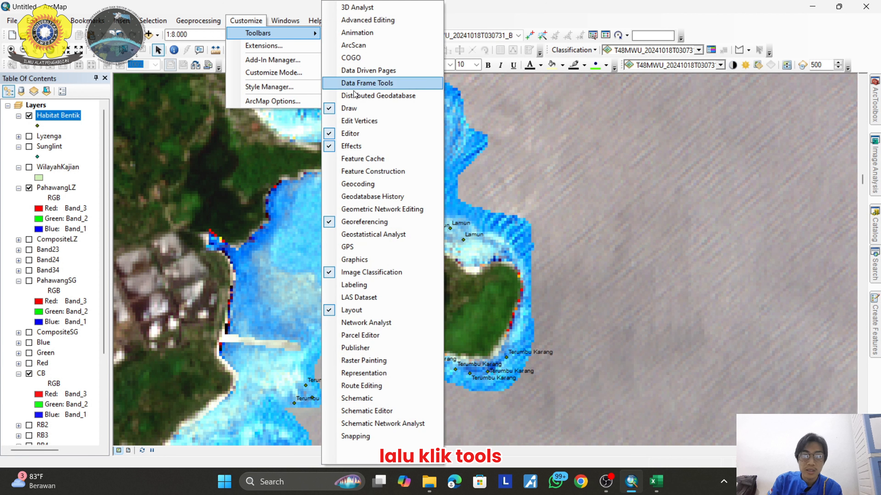
{"action": "left_click", "coordinate": [372, 273]}
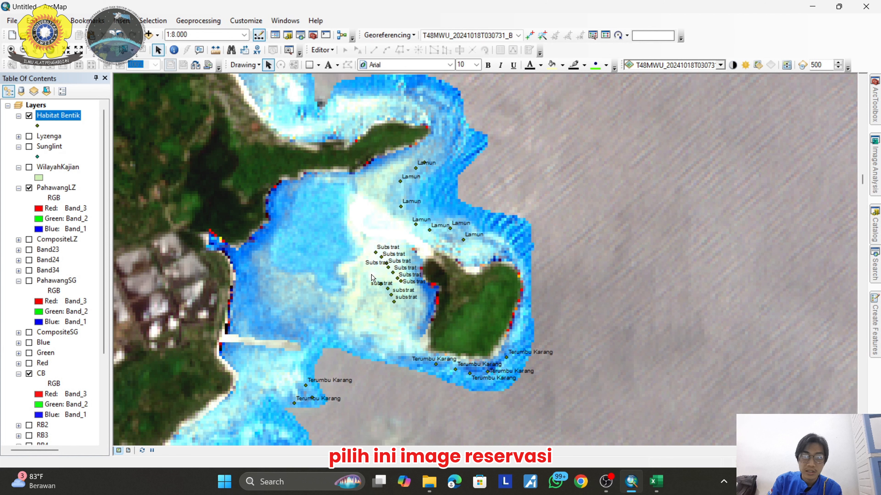
Show the Image Classification toolbar again.
{"action": "left_click", "coordinate": [246, 20]}
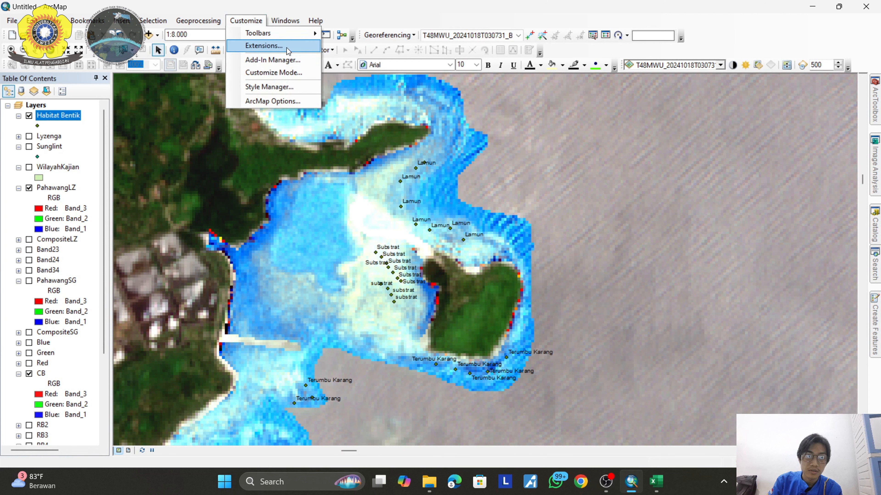
{"action": "mouse_move", "coordinate": [258, 33]}
{"action": "left_click", "coordinate": [394, 274]}
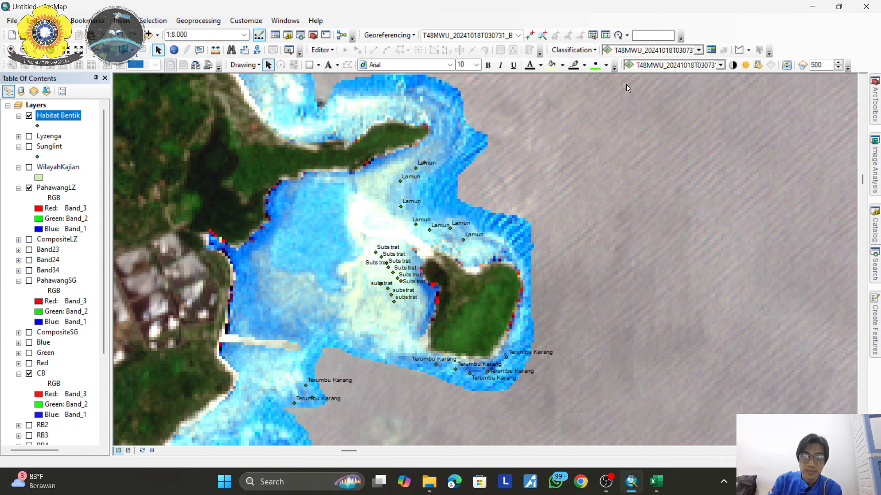
Set PahawangLZ as the image layer used for classification.
{"action": "left_click", "coordinate": [593, 50]}
{"action": "left_click", "coordinate": [591, 49]}
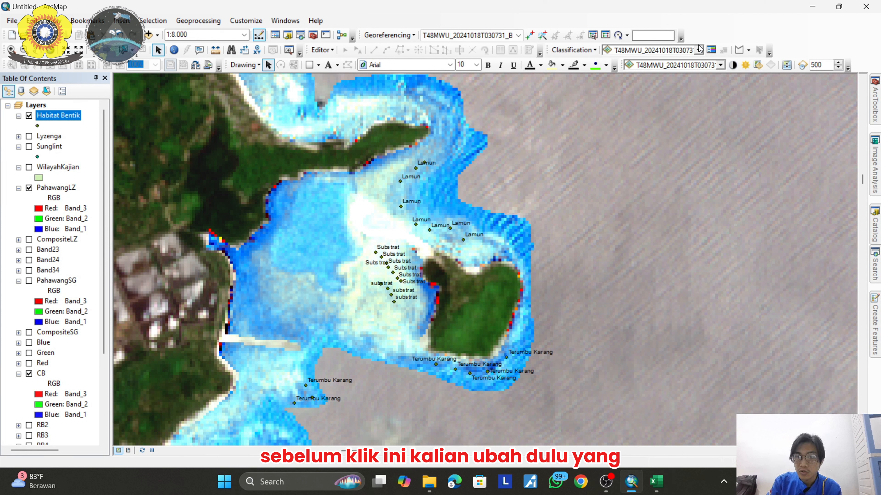
{"action": "left_click", "coordinate": [699, 50]}
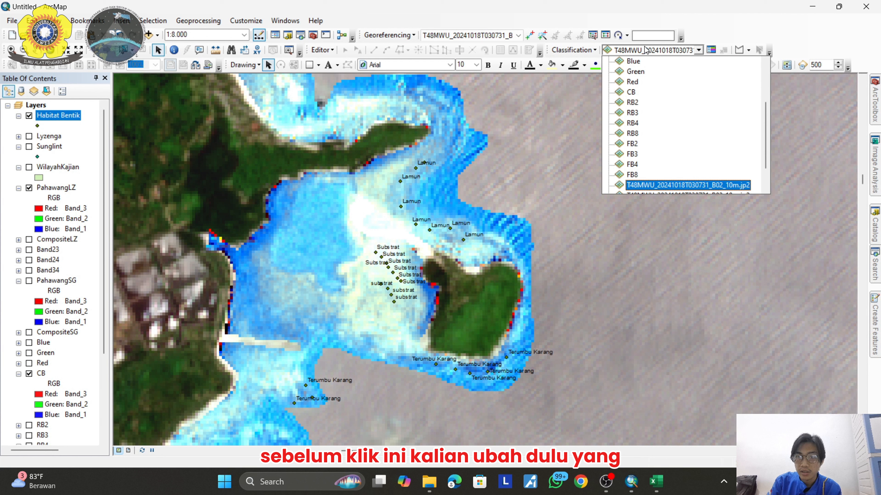
{"action": "scroll", "coordinate": [661, 104], "scroll_direction": "up", "scroll_amount": 2}
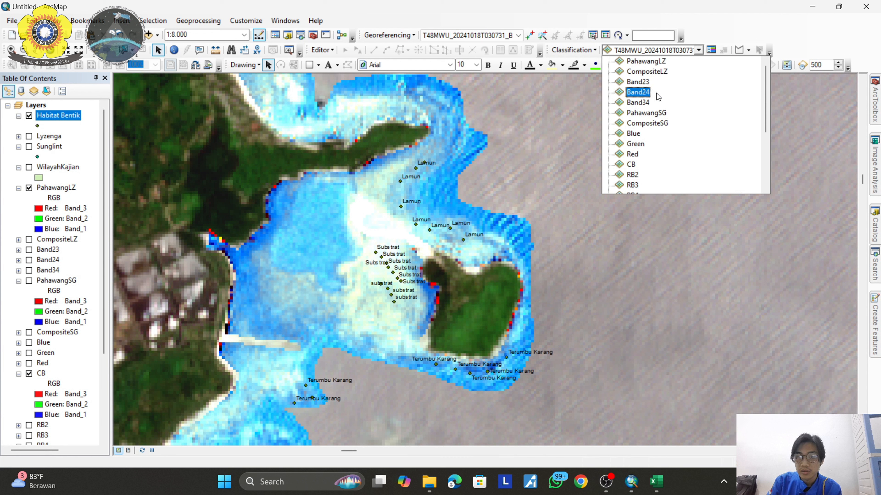
{"action": "left_click", "coordinate": [645, 66]}
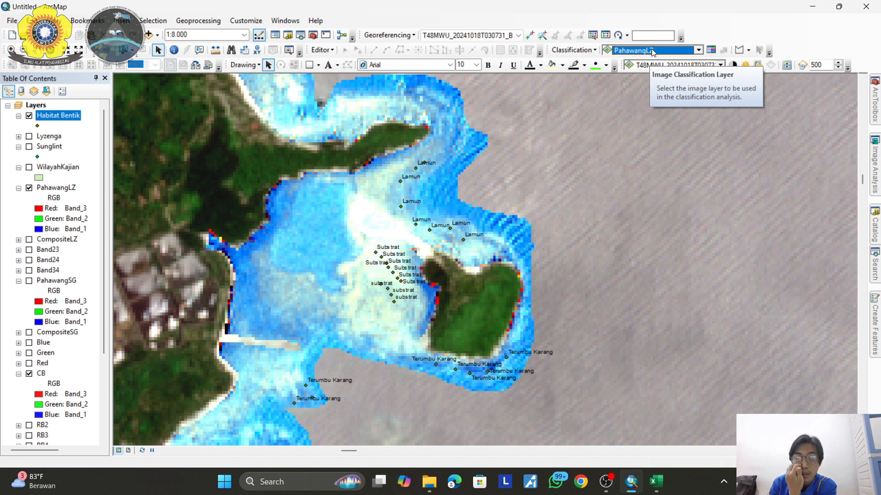
Start a Maximum Likelihood Classification and load habitatbentik.gsg from the Habitat Bentik folder as its input signature file.
{"action": "left_click", "coordinate": [596, 54]}
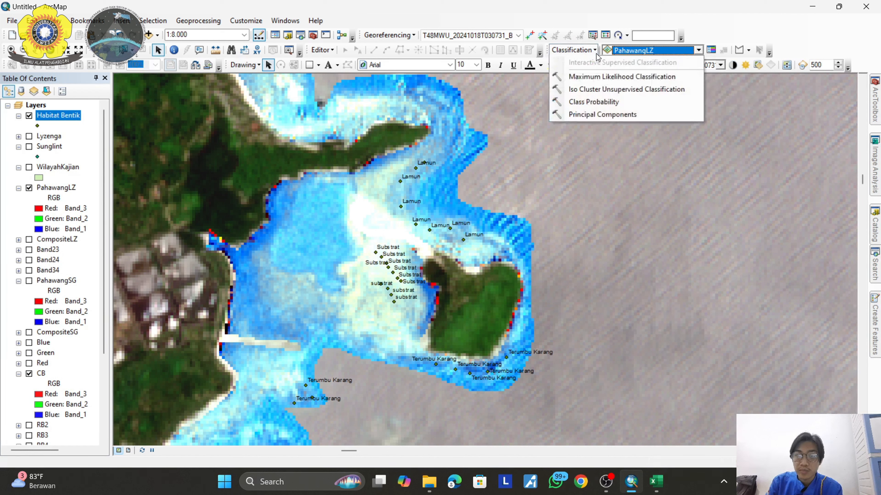
{"action": "left_click", "coordinate": [581, 50]}
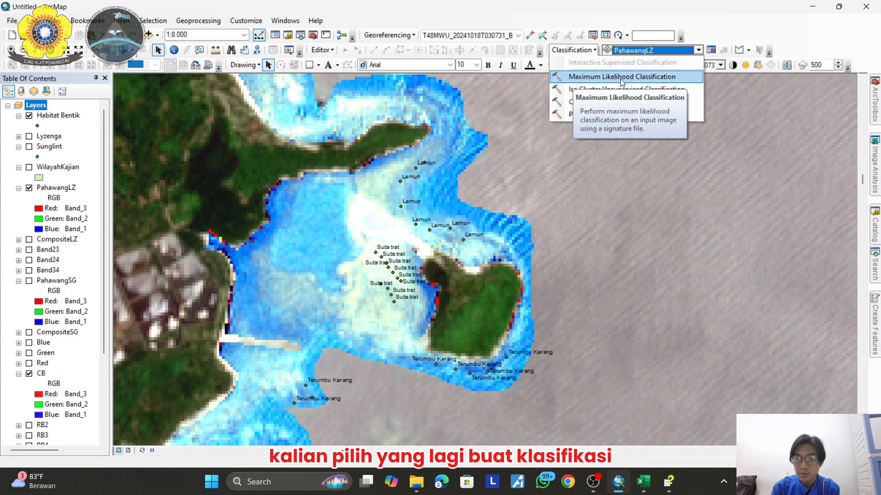
{"action": "left_click", "coordinate": [633, 77]}
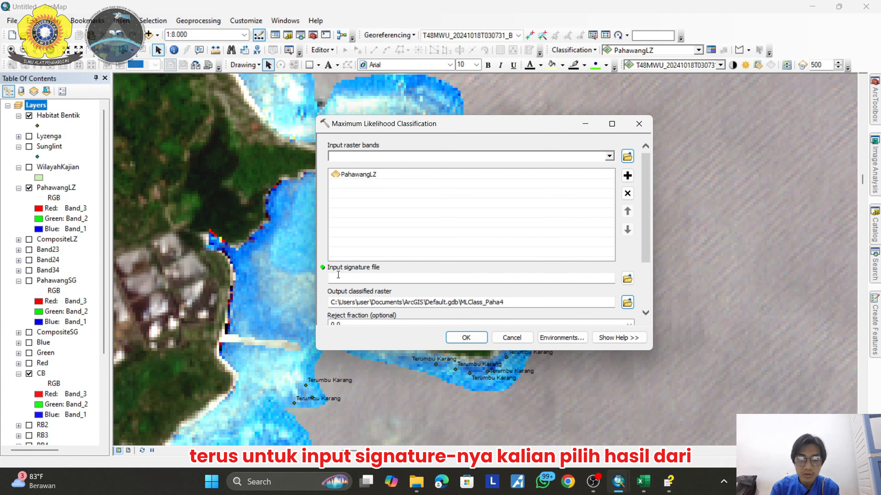
{"action": "left_click", "coordinate": [623, 281]}
{"action": "left_click", "coordinate": [453, 143]}
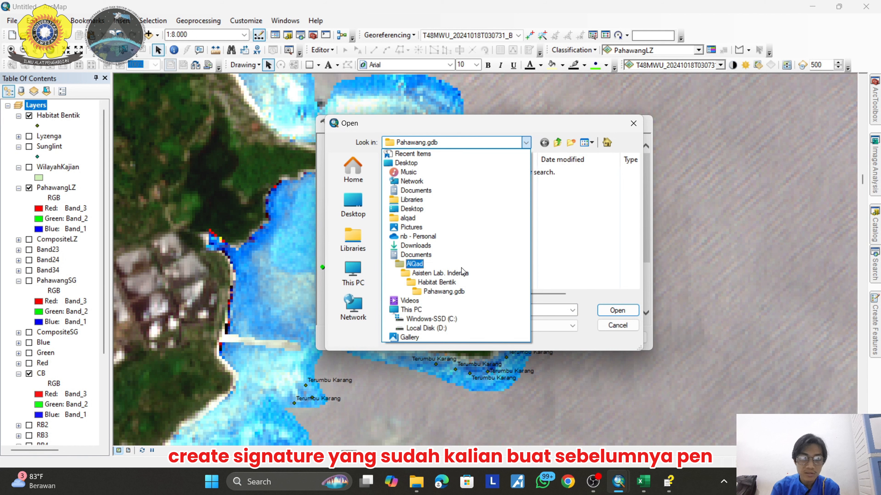
{"action": "left_click", "coordinate": [447, 282]}
{"action": "left_click", "coordinate": [416, 194]}
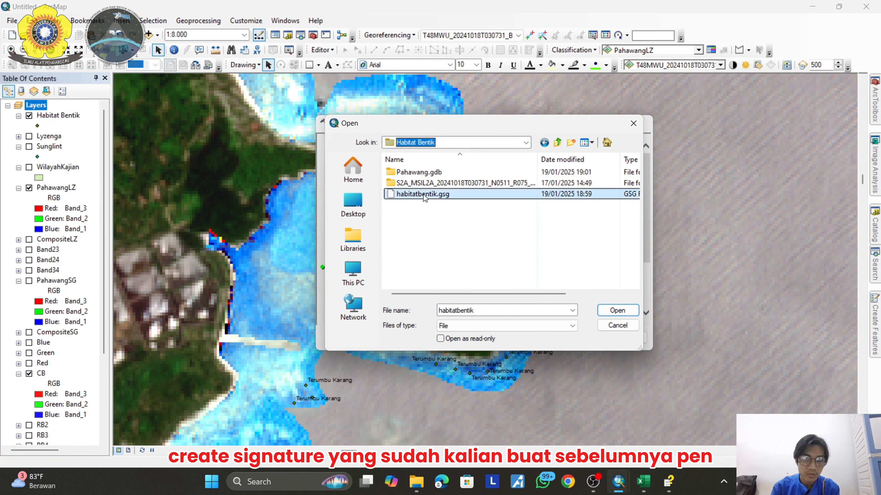
{"action": "left_click", "coordinate": [617, 310]}
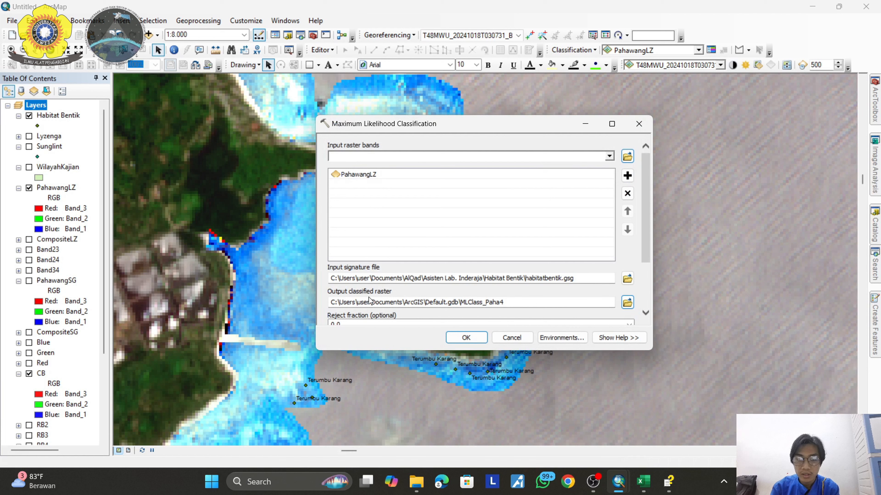
Set the output classified raster to Pahawang in Pahawang.gdb and run the classification.
{"action": "left_click", "coordinate": [627, 302]}
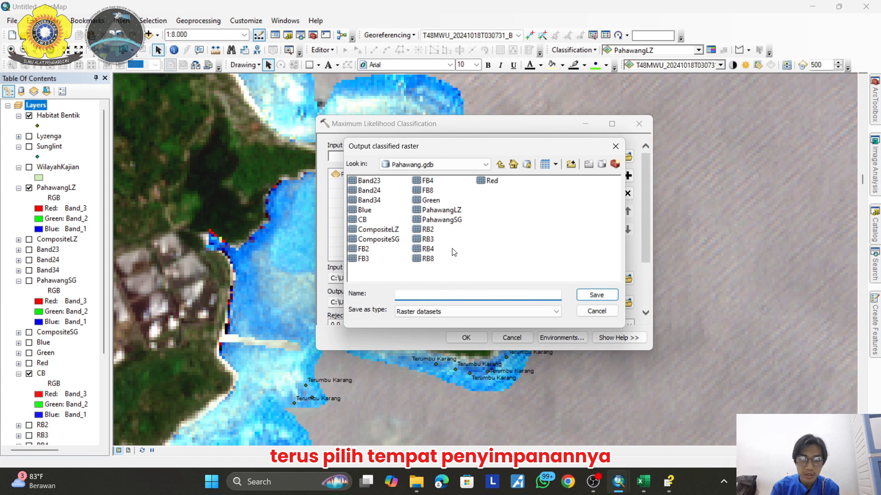
{"action": "type", "text": "P"}
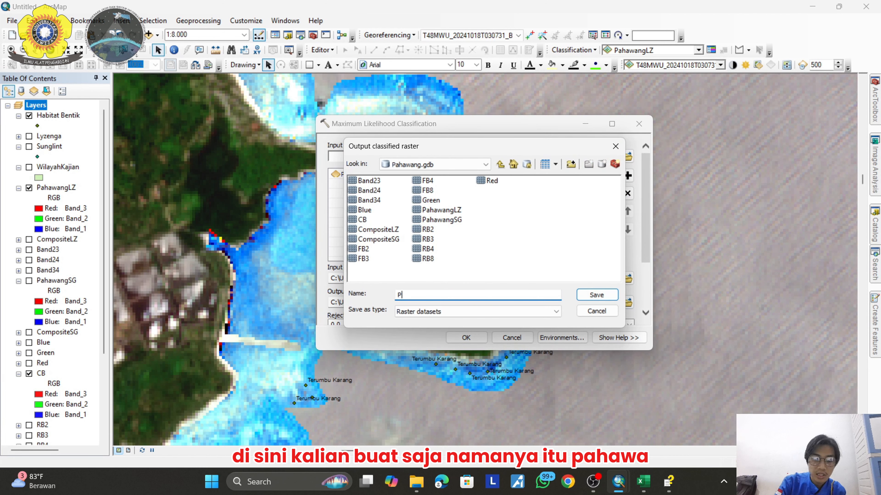
{"action": "type", "text": "ahawang"}
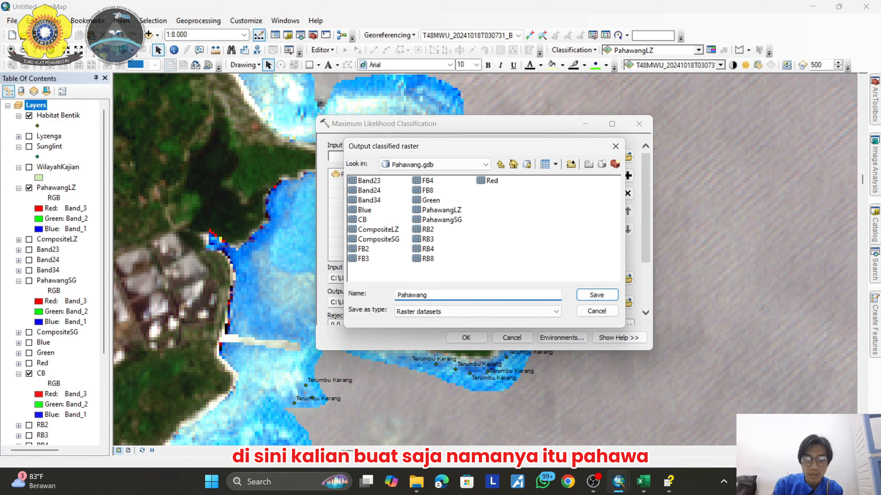
{"action": "left_click", "coordinate": [598, 295]}
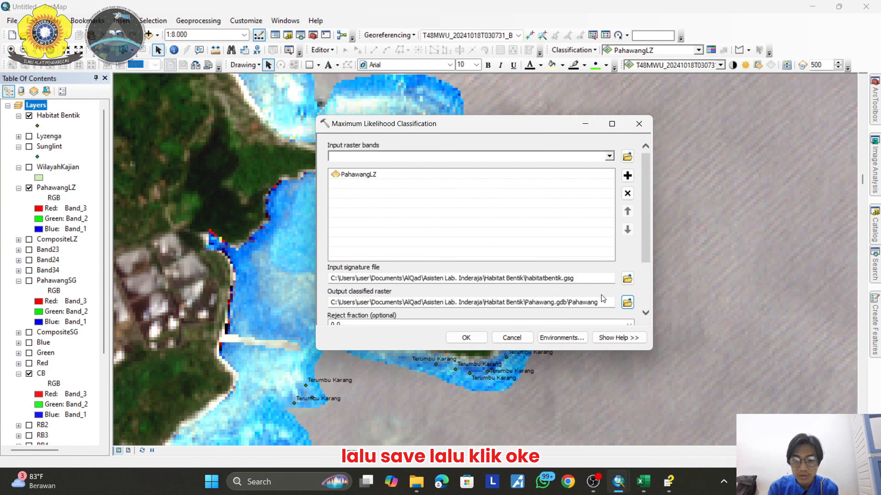
{"action": "left_click", "coordinate": [467, 338]}
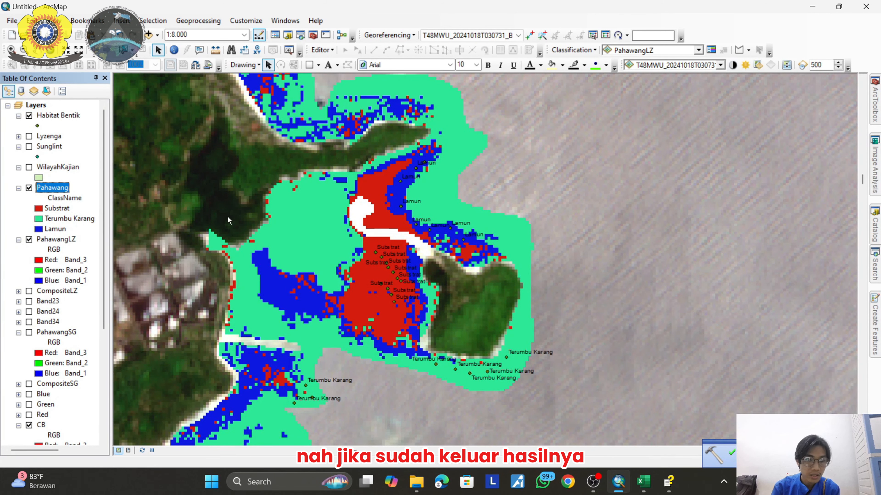
Change the Substrat class symbol of the Pahawang layer to the Beige preset.
{"action": "double_click", "coordinate": [38, 209]}
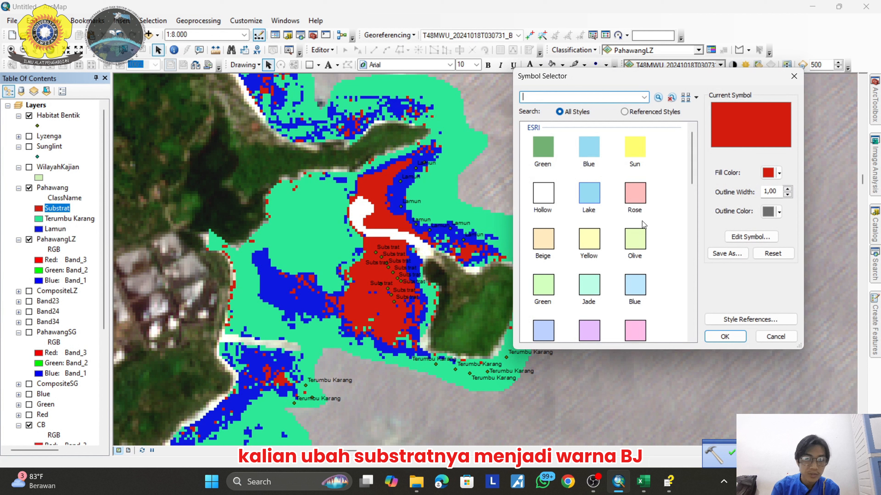
{"action": "left_click", "coordinate": [551, 248]}
{"action": "left_click", "coordinate": [724, 336]}
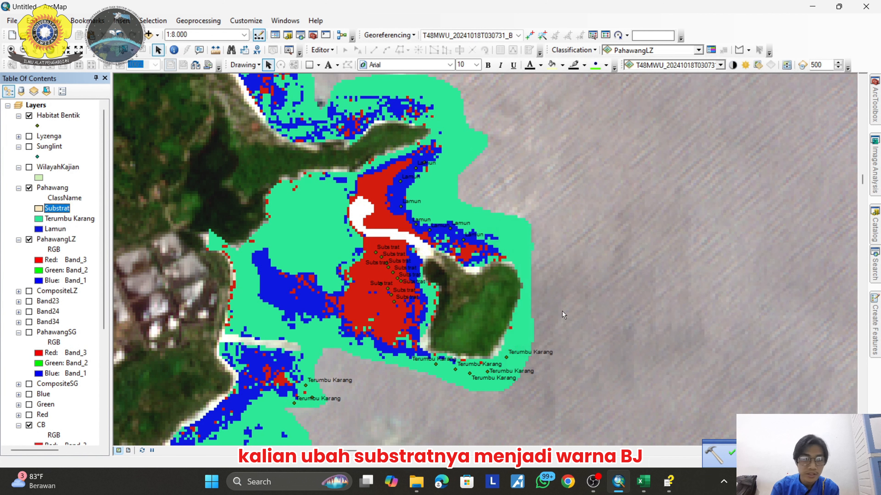
Set the fill color of the Pahawang layer's Terumbu Karang class to red.
{"action": "double_click", "coordinate": [39, 218]}
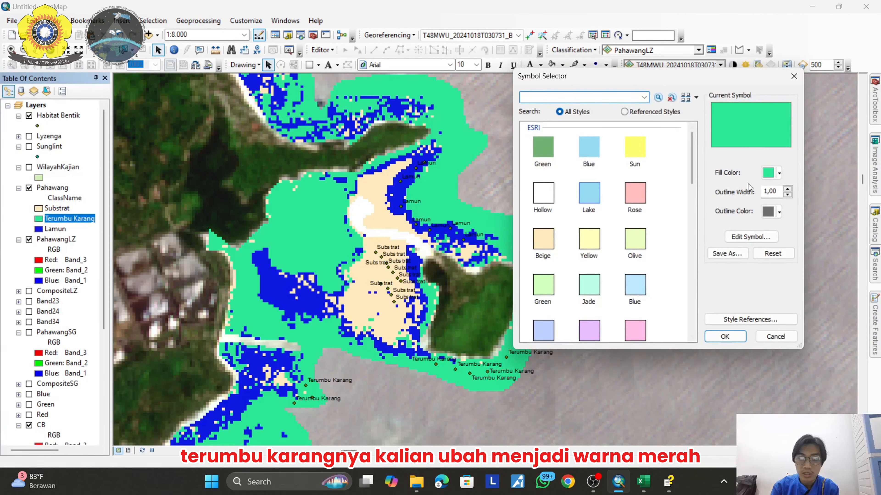
{"action": "left_click", "coordinate": [770, 173]}
{"action": "left_click", "coordinate": [770, 223]}
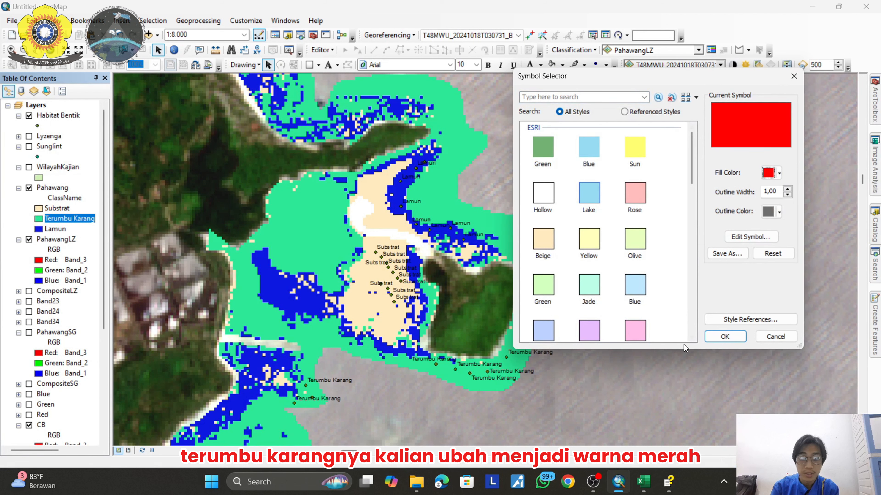
{"action": "left_click", "coordinate": [725, 336]}
Set the fill color of the Pahawang layer's Lamun class to green.
{"action": "double_click", "coordinate": [45, 231]}
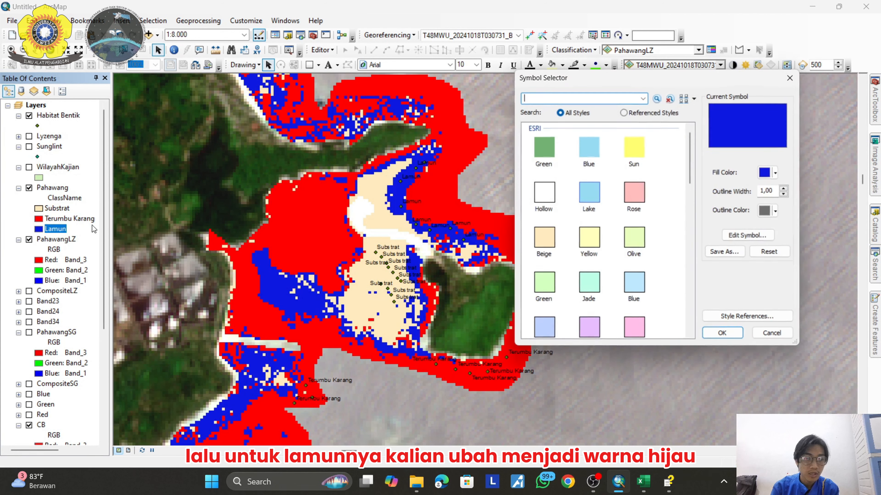
{"action": "left_click", "coordinate": [770, 174]}
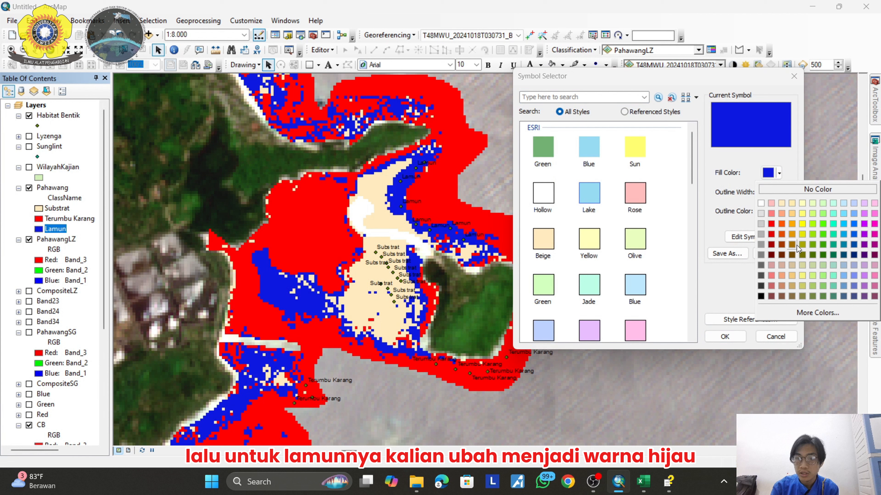
{"action": "left_click", "coordinate": [821, 236]}
{"action": "left_click", "coordinate": [723, 335]}
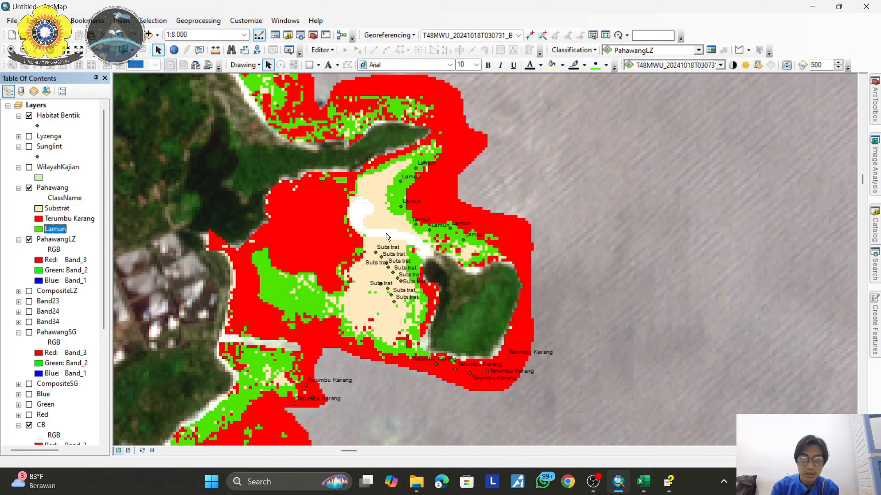
Examine the classified habitats along the whole island coast, including the bay on the western shore.
{"action": "left_click_drag", "start_coordinate": [380, 221], "coordinate": [480, 209]}
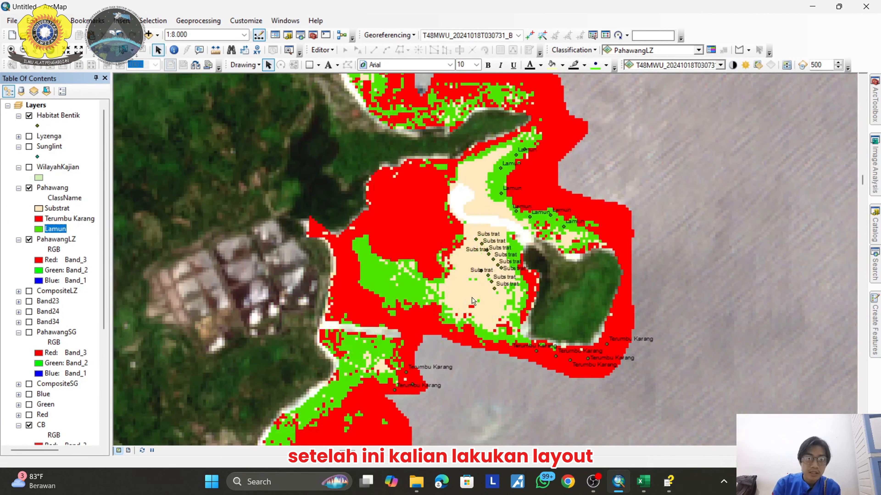
{"action": "left_click_drag", "start_coordinate": [471, 302], "coordinate": [481, 282]}
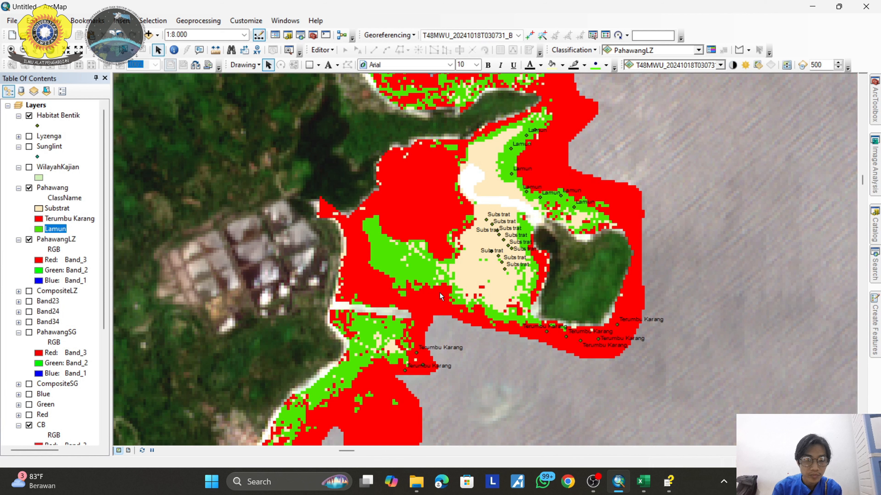
{"action": "scroll", "coordinate": [439, 292], "scroll_direction": "up", "scroll_amount": 2}
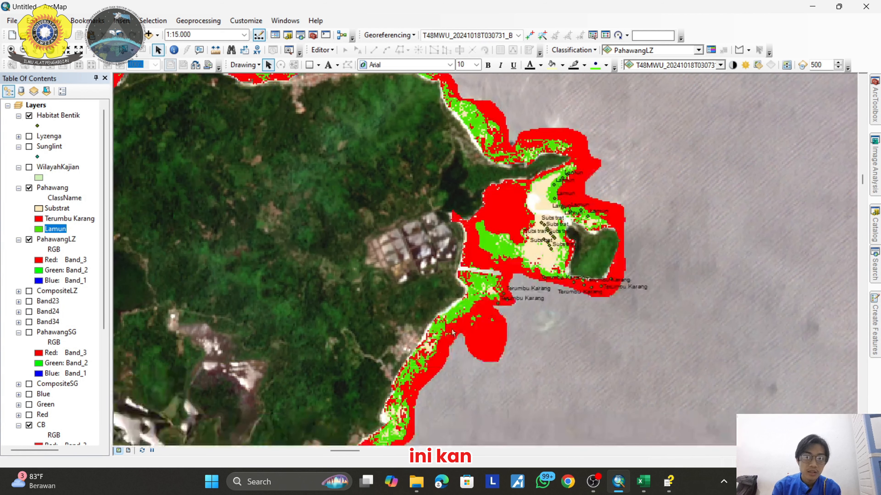
{"action": "scroll", "coordinate": [429, 347], "scroll_direction": "up", "scroll_amount": 2}
{"action": "left_click_drag", "start_coordinate": [374, 353], "coordinate": [462, 253]}
{"action": "left_click_drag", "start_coordinate": [483, 284], "coordinate": [476, 306]}
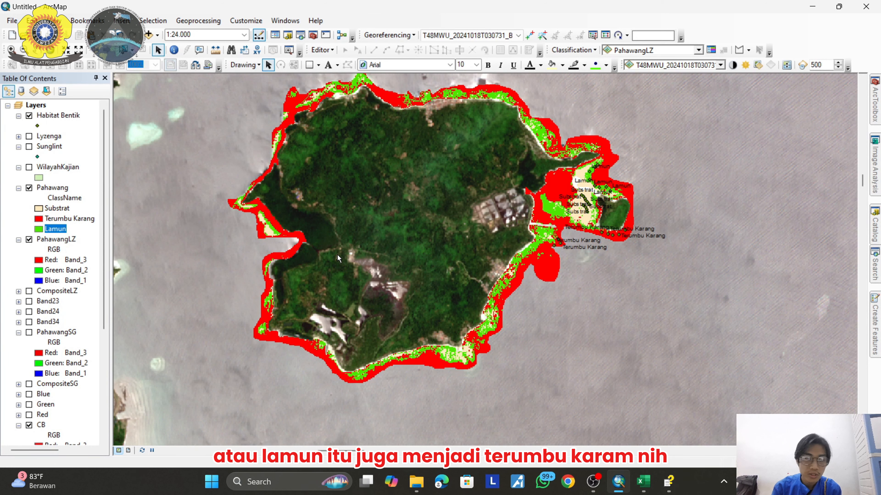
{"action": "scroll", "coordinate": [338, 251], "scroll_direction": "up", "scroll_amount": 2}
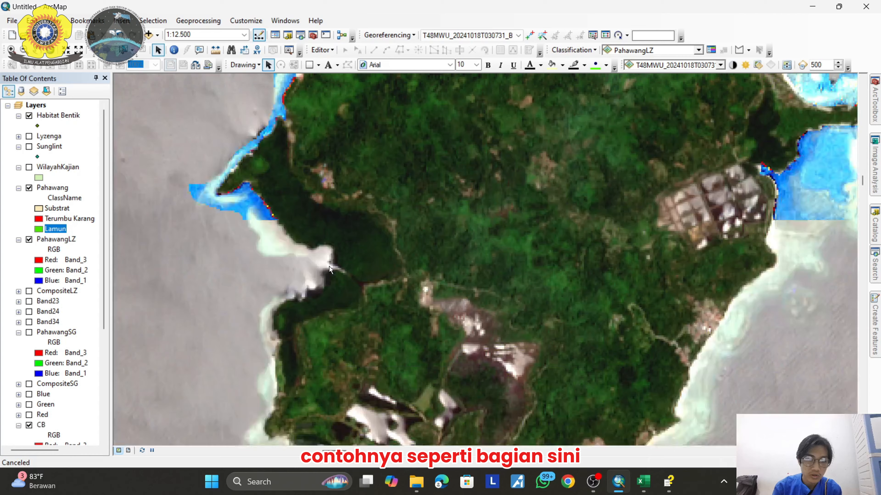
{"action": "left_click_drag", "start_coordinate": [329, 266], "coordinate": [378, 282]}
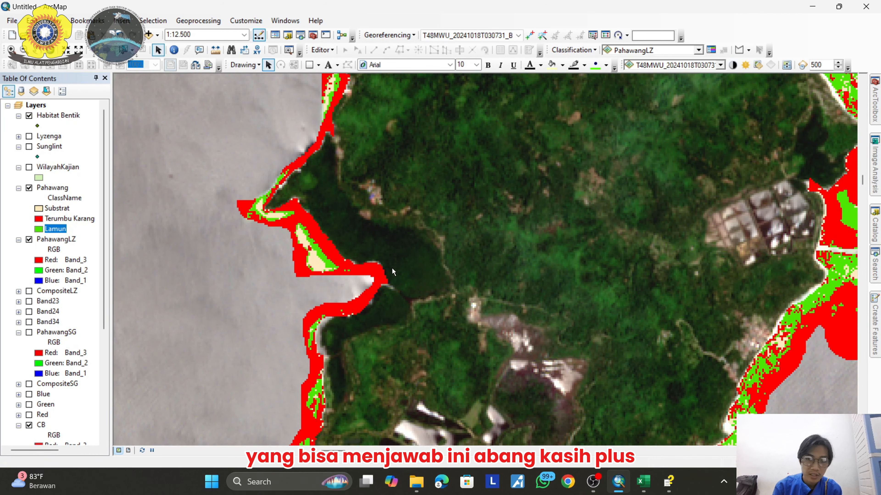
{"action": "left_click_drag", "start_coordinate": [493, 274], "coordinate": [437, 283]}
{"action": "scroll", "coordinate": [557, 326], "scroll_direction": "down", "scroll_amount": 3}
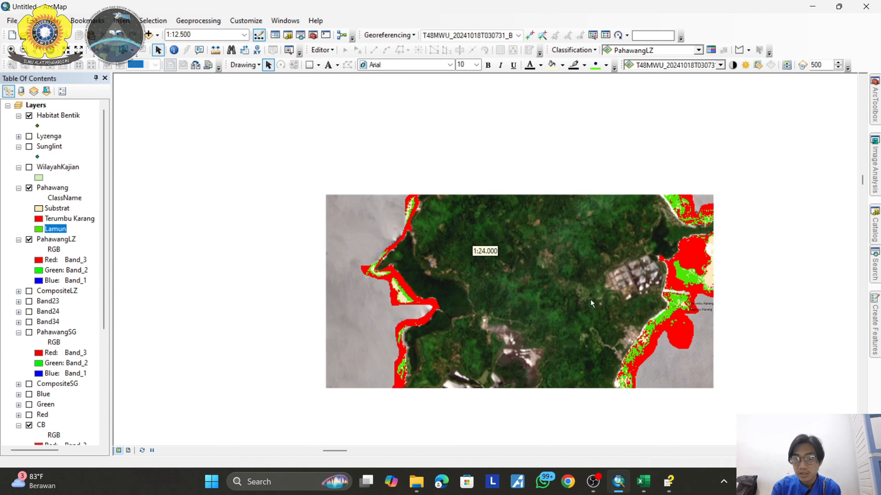
{"action": "left_click_drag", "start_coordinate": [629, 317], "coordinate": [542, 294]}
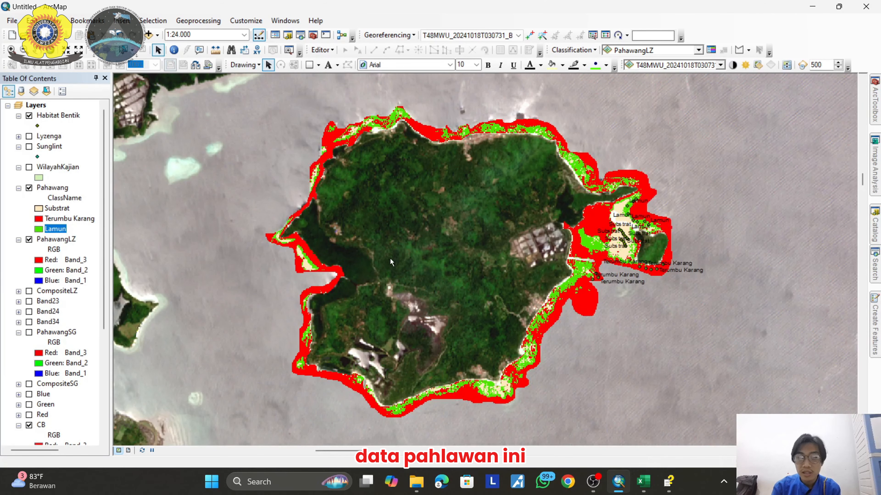
{"action": "left_click", "coordinate": [66, 188]}
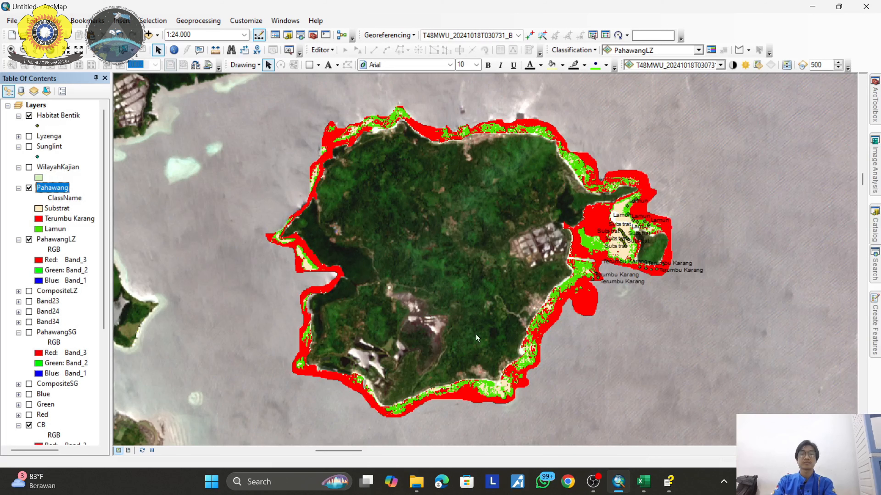
{"action": "mouse_move", "coordinate": [597, 483]}
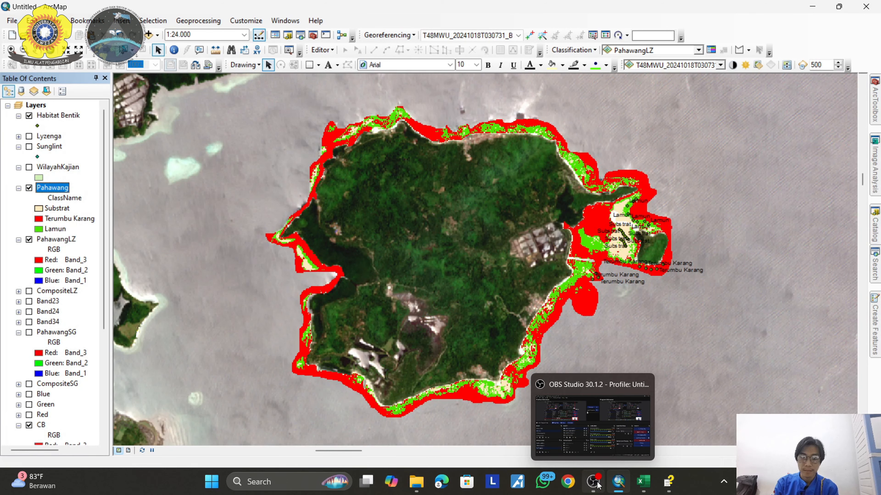